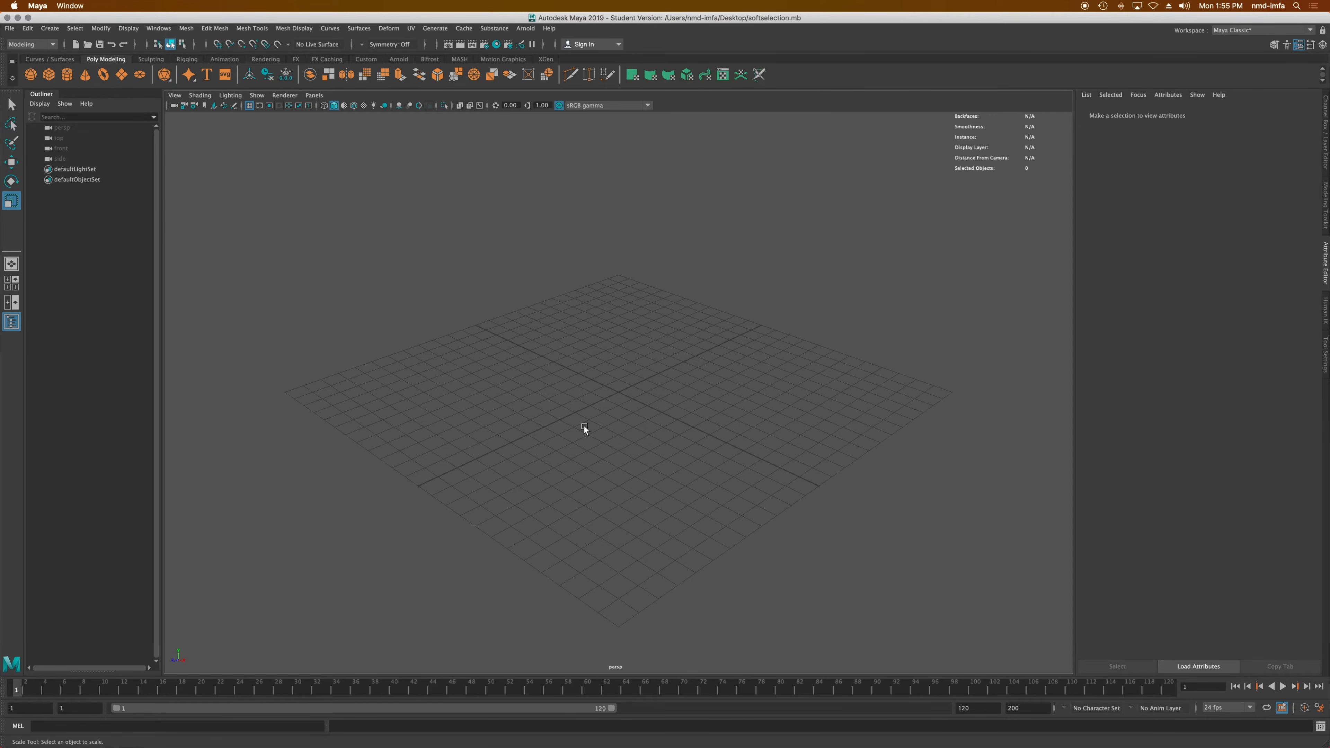
# - Create a polygon plane, scale it uniformly to cover the whole grid, and set its width and height subdivisions to 50
pyautogui.click(122, 75)
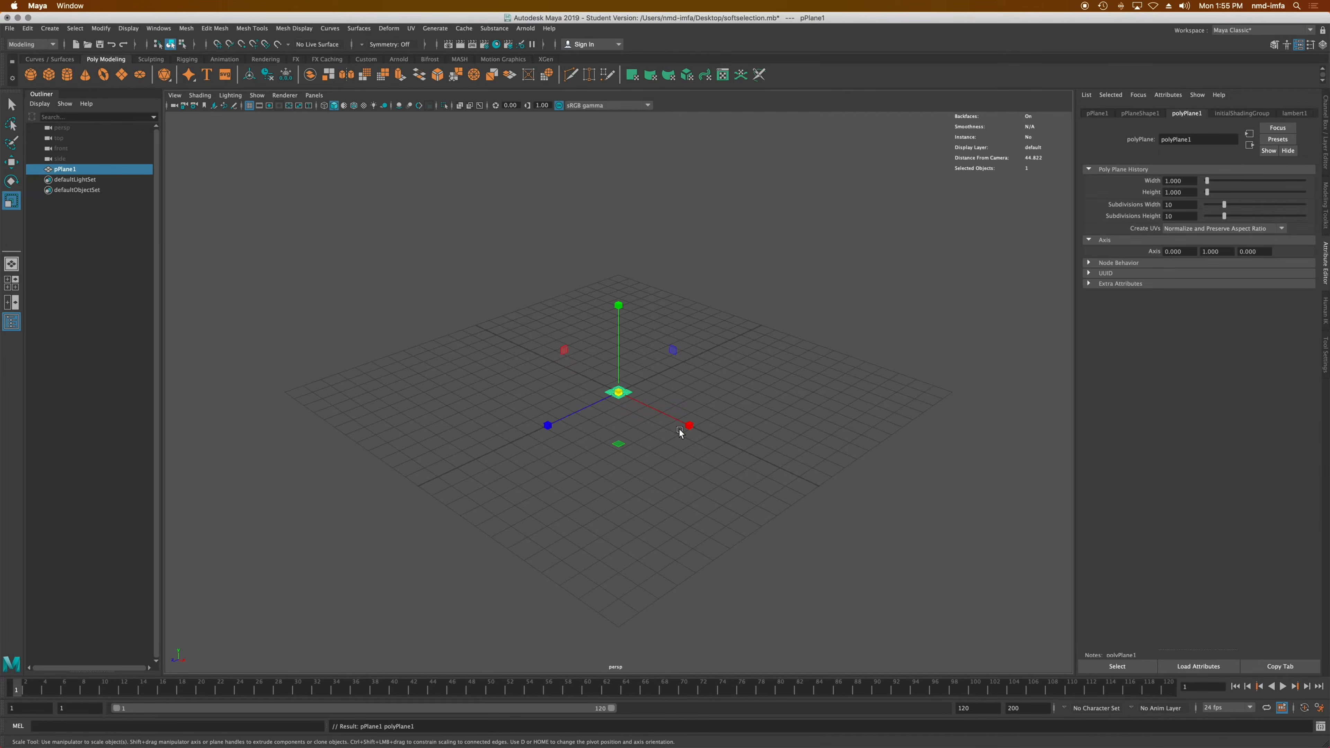
pyautogui.moveTo(616, 388); pyautogui.dragTo(935, 381)
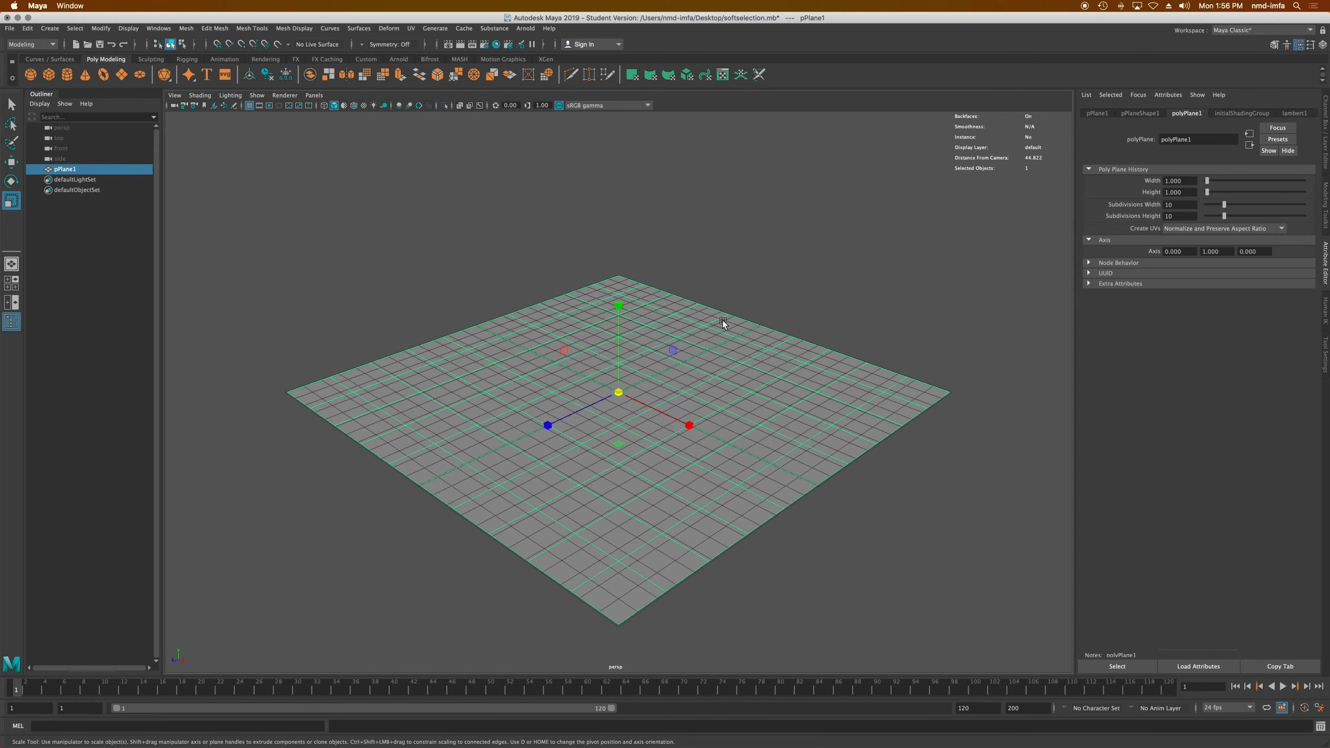
pyautogui.keyDown('alt'); pyautogui.moveTo(663, 379); pyautogui.dragTo(617, 390); pyautogui.keyUp('alt')
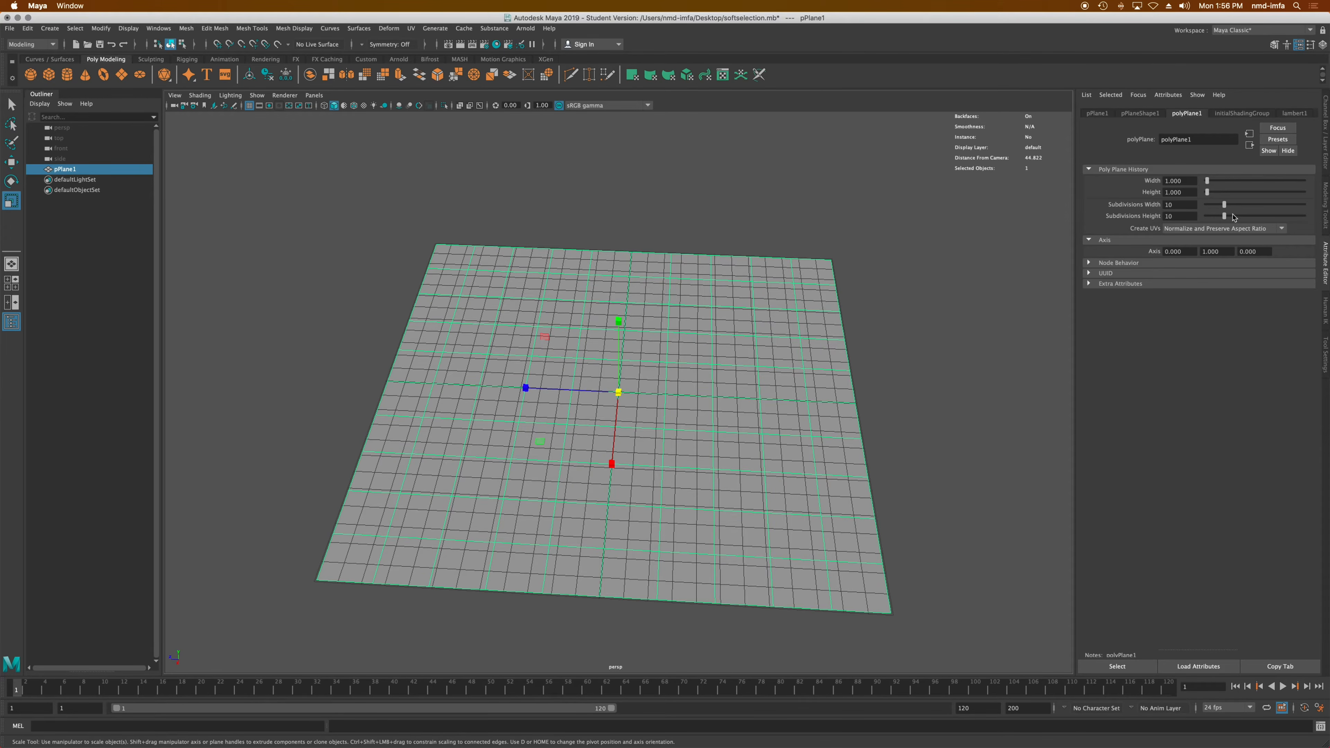
pyautogui.moveTo(1230, 204); pyautogui.dragTo(1314, 217)
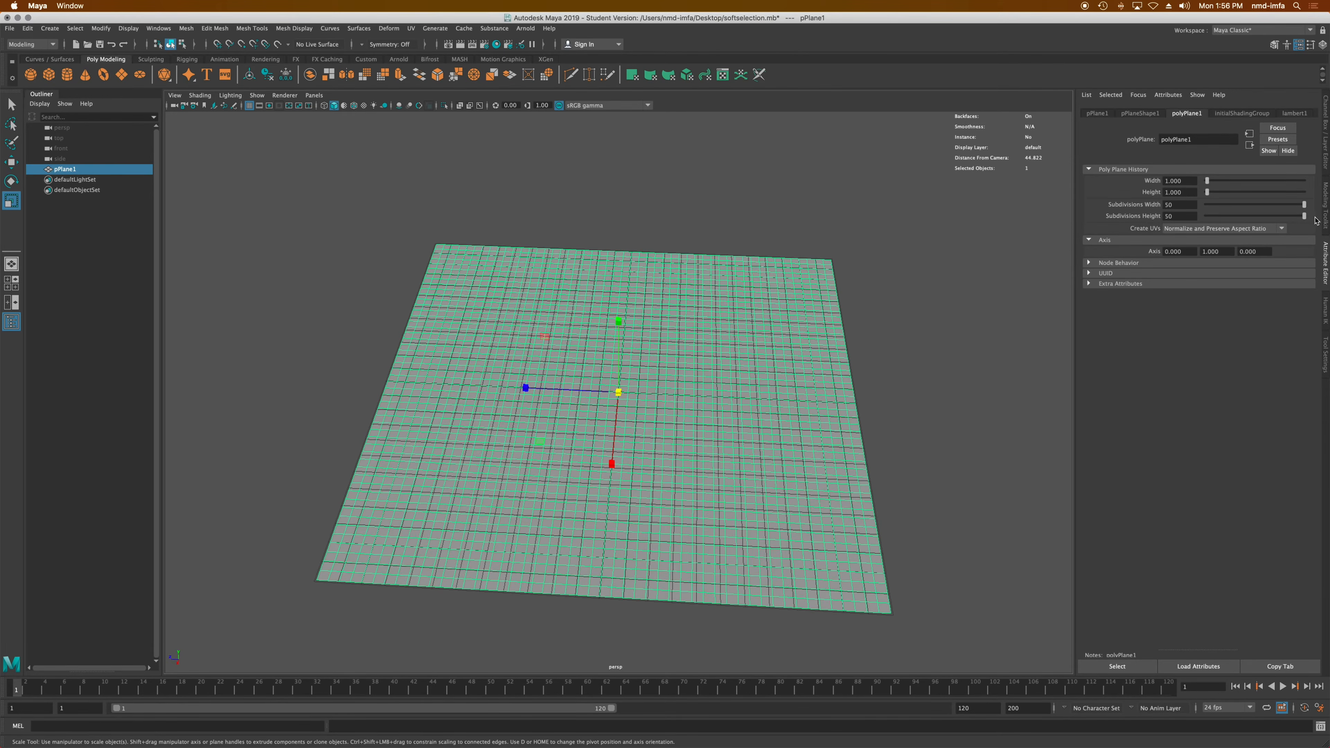
pyautogui.keyDown('alt'); pyautogui.moveTo(539, 410); pyautogui.dragTo(466, 461); pyautogui.keyUp('alt')
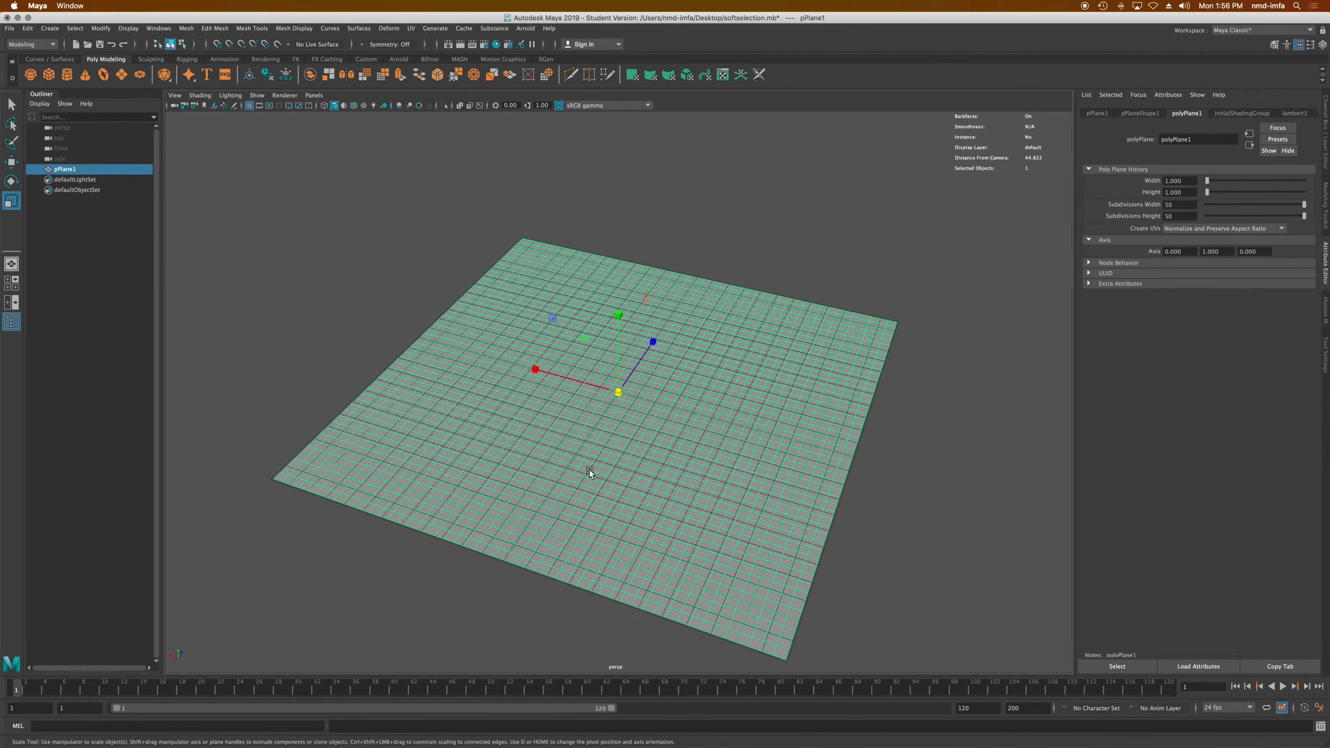
# - Switch the plane to vertex mode and select a single vertex near its centre with the Select Tool
pyautogui.moveTo(589, 468); pyautogui.dragTo(539, 451, button='right')
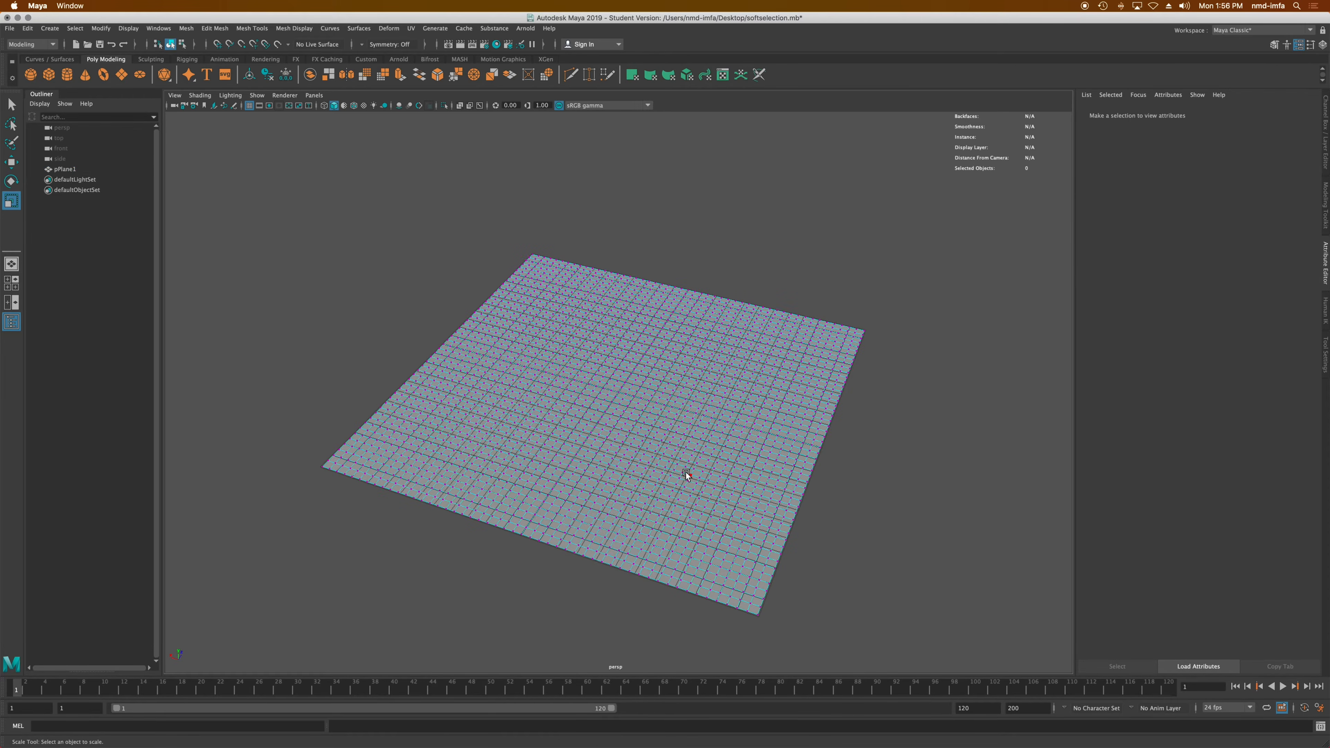
pyautogui.moveTo(685, 472)
pyautogui.keyDown('alt'); pyautogui.mouseDown()
pyautogui.moveTo(693, 449)
pyautogui.moveTo(697, 459)
pyautogui.mouseUp(); pyautogui.keyUp('alt')
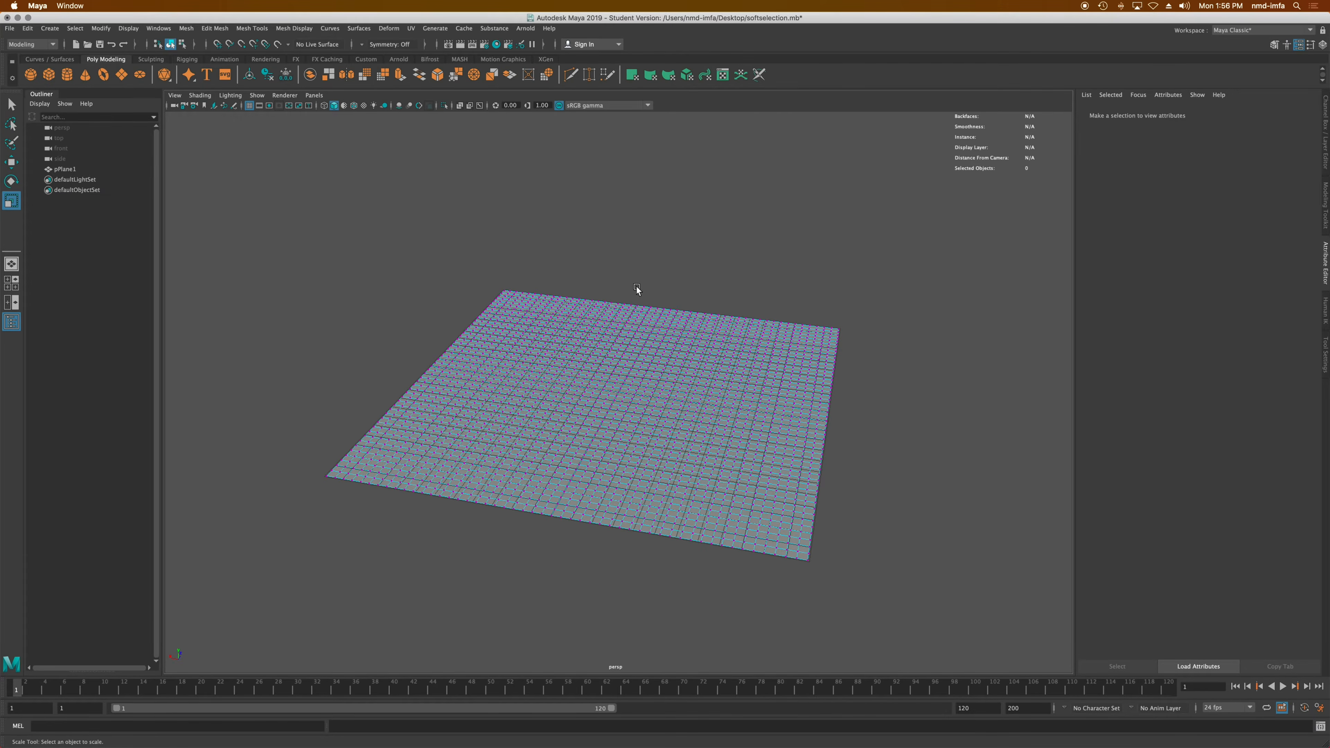
pyautogui.scroll(-2, 647, 332)
pyautogui.scroll(5, 645, 335)
pyautogui.scroll(-1, 645, 334)
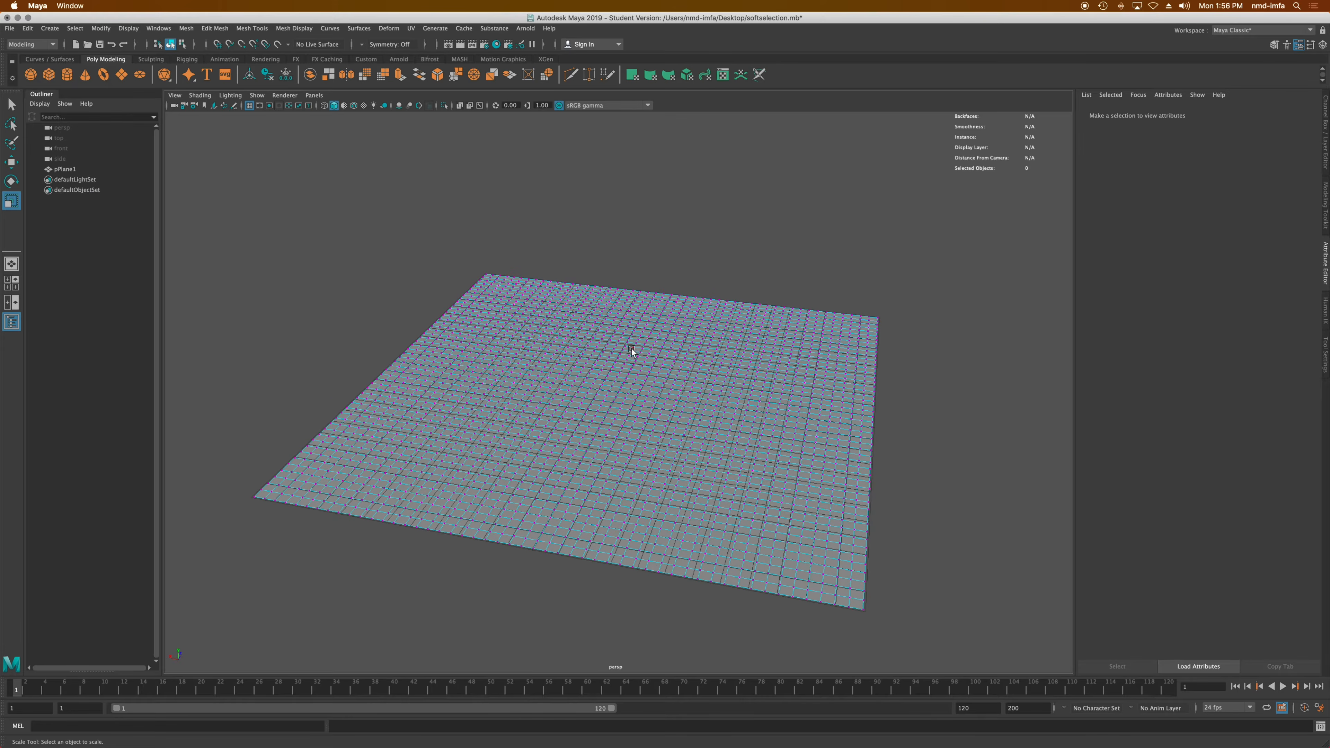
pyautogui.click(10, 104)
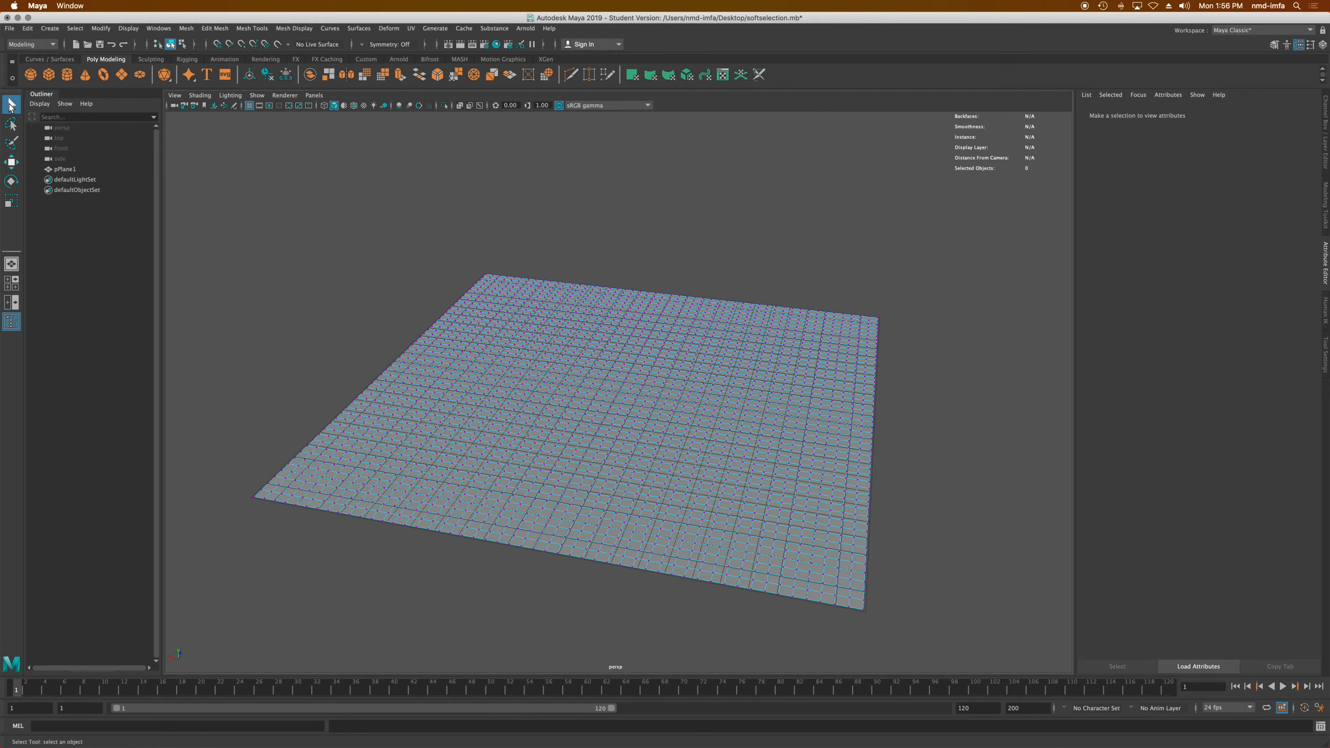
pyautogui.click(633, 421)
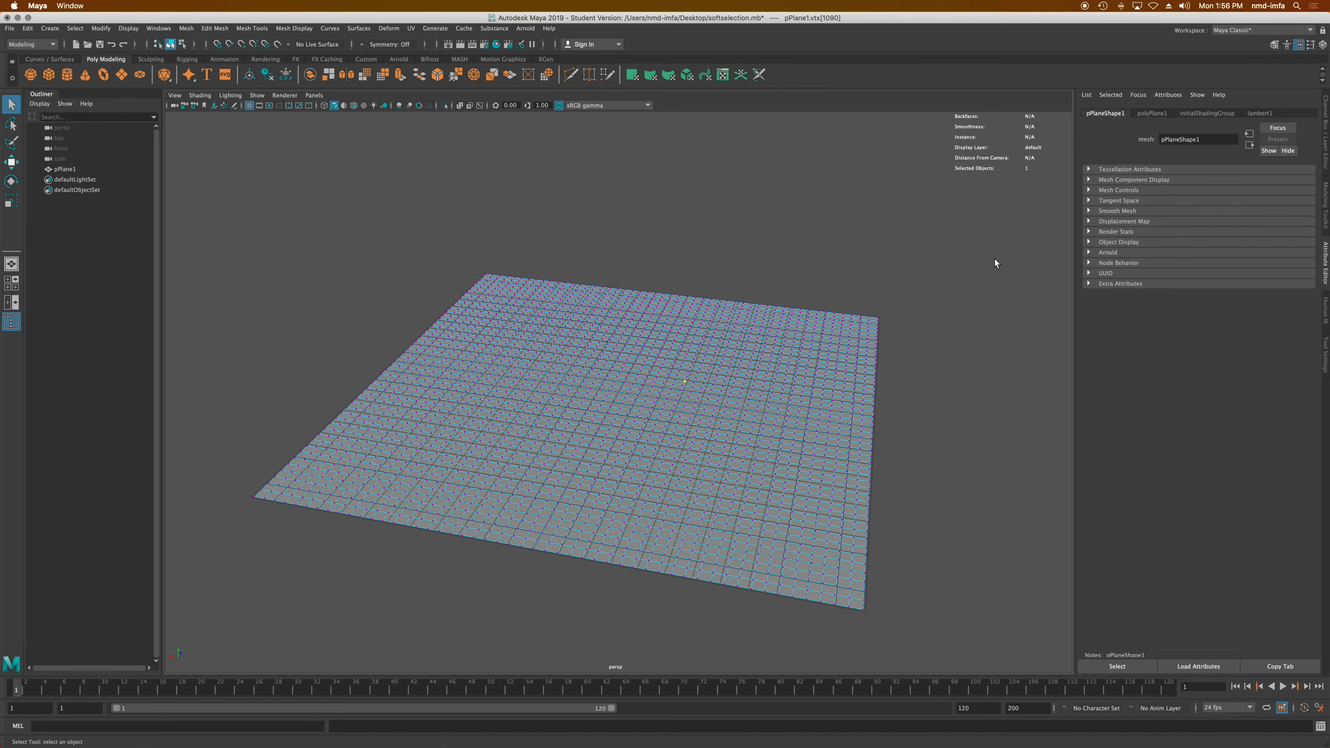
# - Open the Select Tool's settings, expand its soft selection options and turn on Soft Select
pyautogui.click(1309, 47)
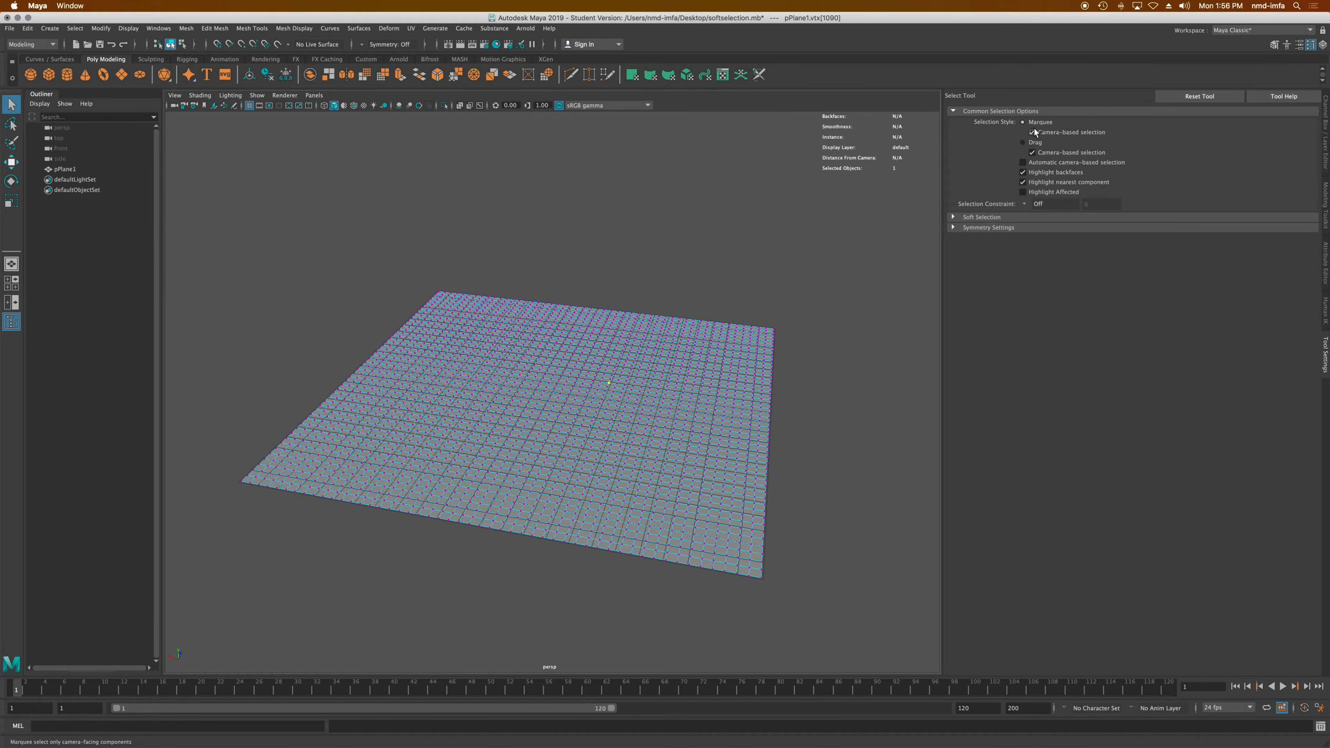
pyautogui.click(954, 217)
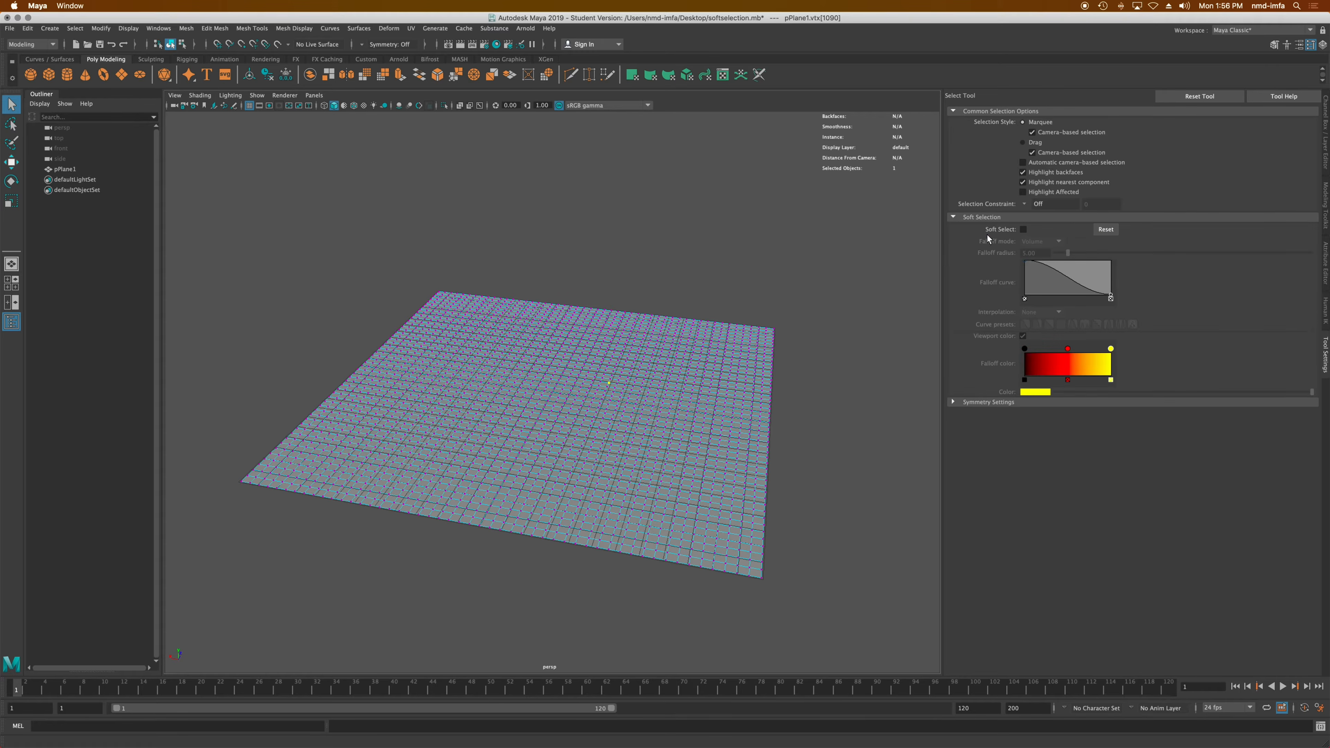
pyautogui.click(1023, 229)
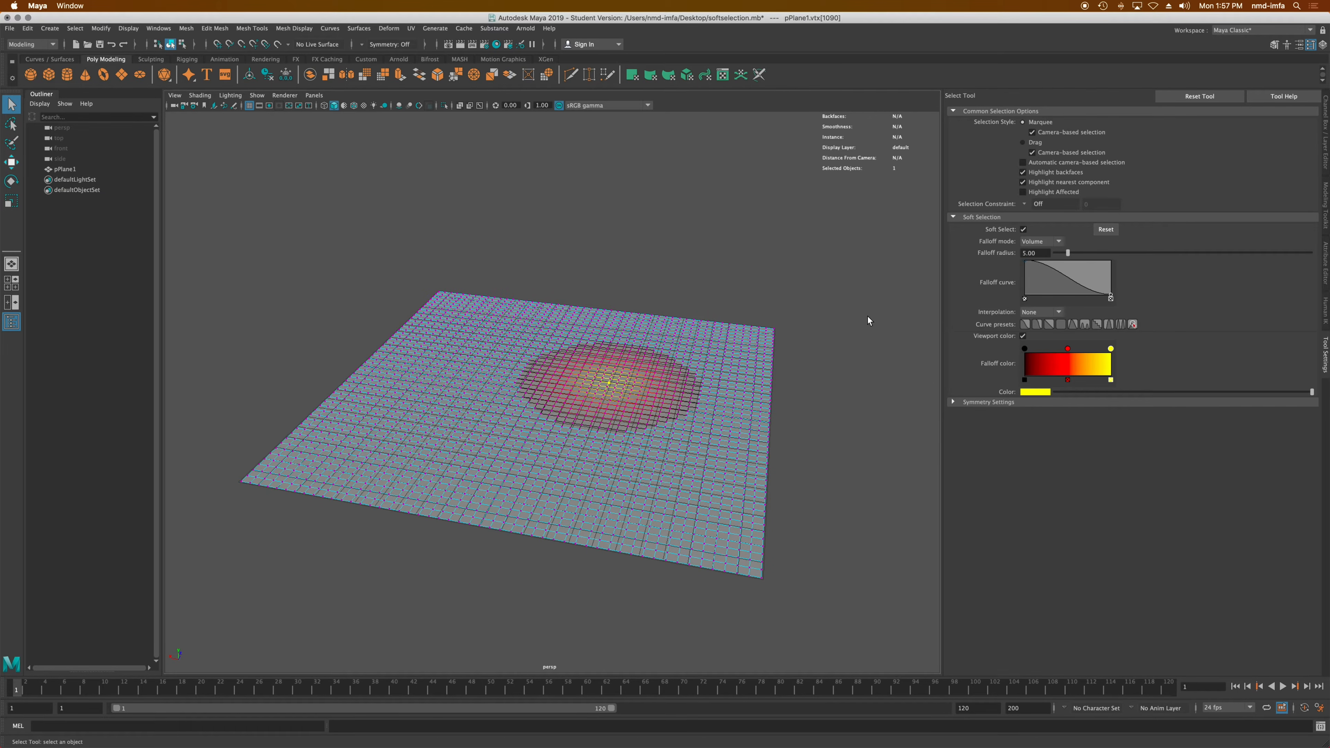
# - Move the soft-selected vertex straight up to raise a tall, smooth hill from the plane
pyautogui.press('e')
pyautogui.press('w')
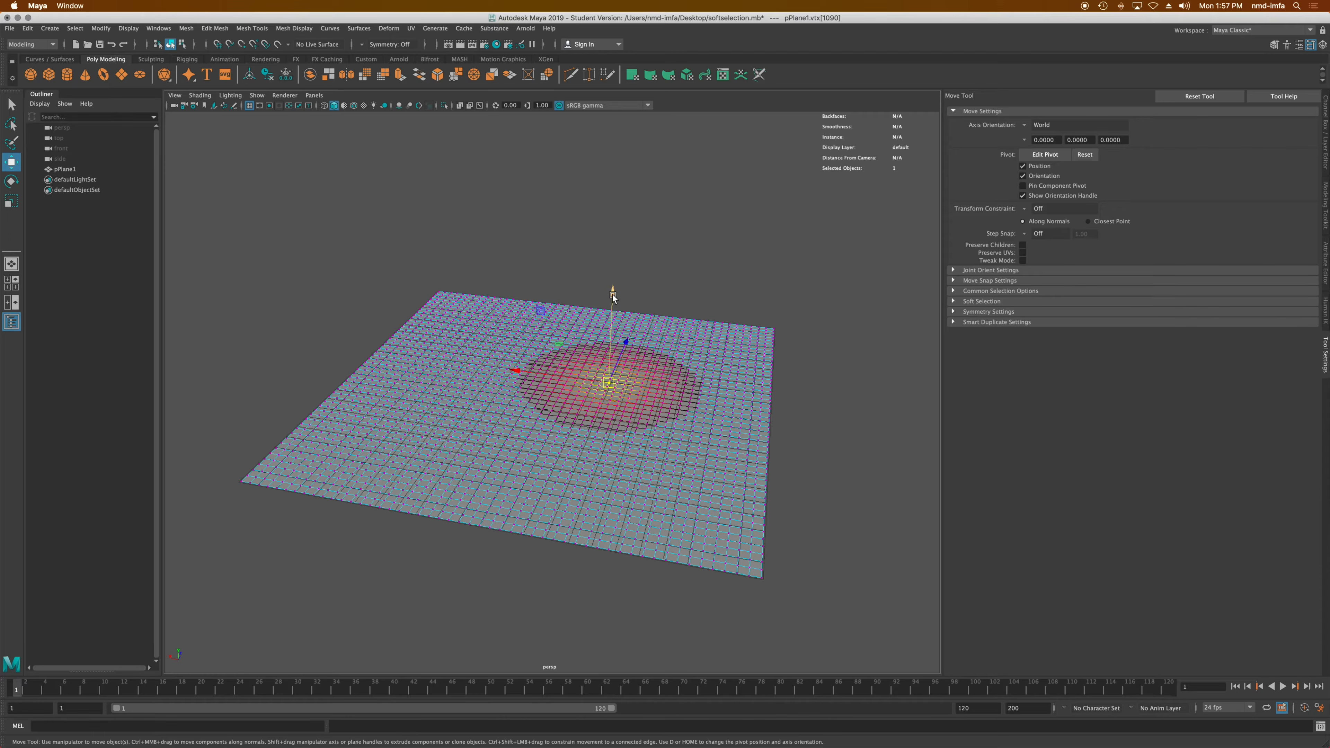
pyautogui.moveTo(609, 292); pyautogui.dragTo(619, 189)
pyautogui.keyDown('alt'); pyautogui.moveTo(666, 284); pyautogui.dragTo(693, 286); pyautogui.keyUp('alt')
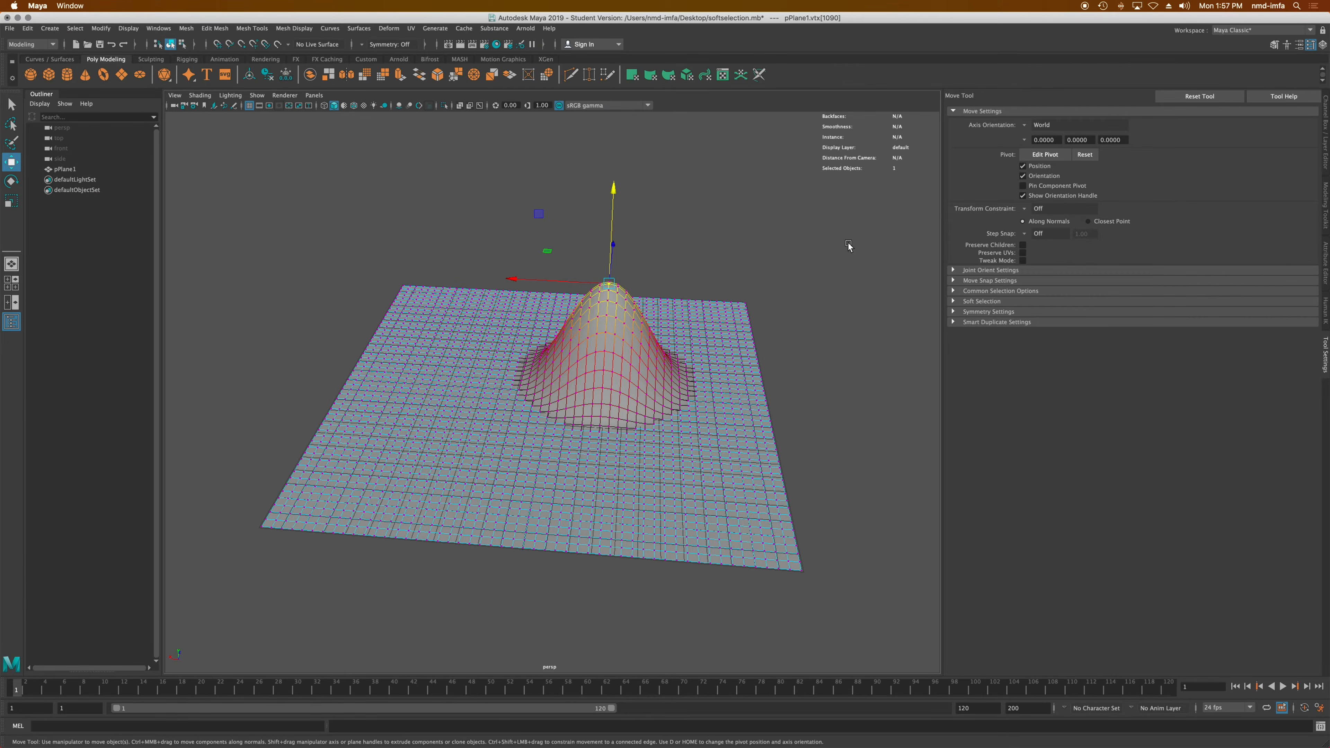
# - Select a vertex near the plane's front corner, raise it into a mound, and pull it below the plane to form a smooth hollow
pyautogui.click(402, 466)
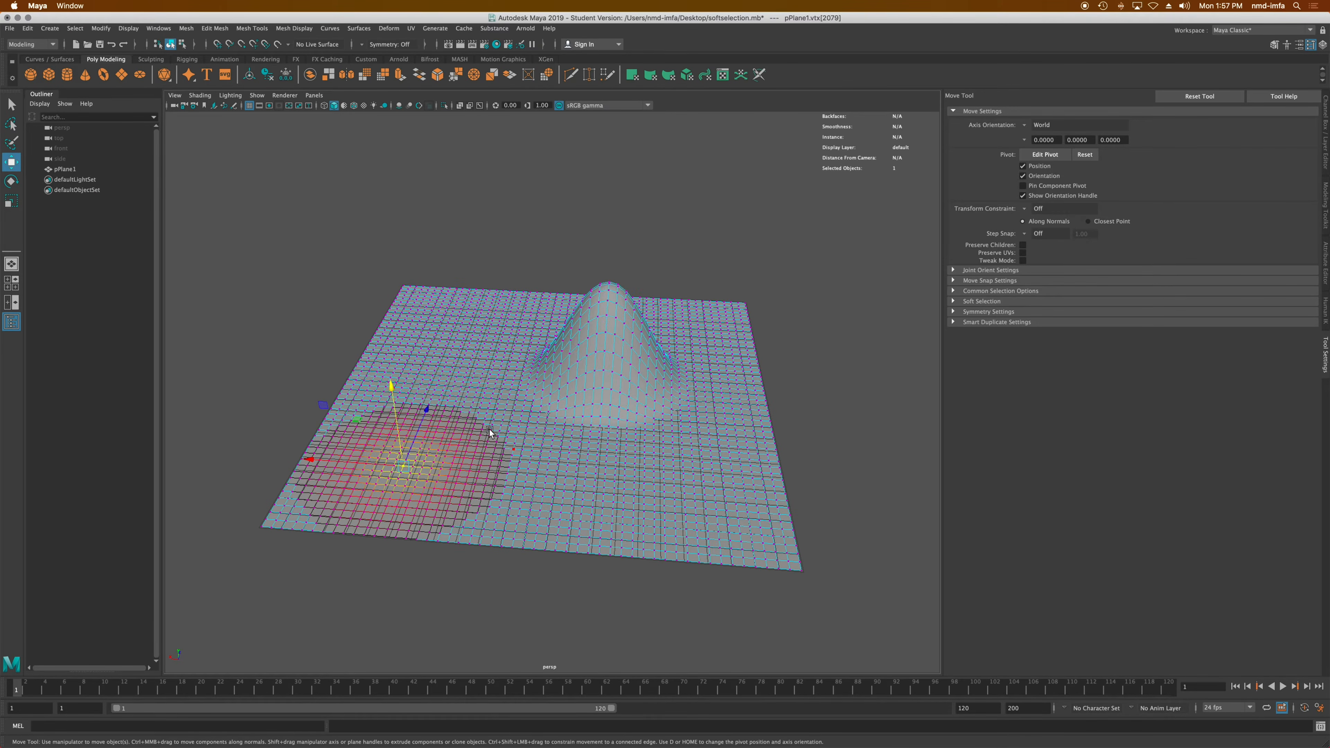
pyautogui.click(445, 388)
pyautogui.click(423, 467)
pyautogui.moveTo(415, 428); pyautogui.dragTo(416, 380)
pyautogui.keyDown('alt'); pyautogui.moveTo(510, 434); pyautogui.dragTo(580, 465); pyautogui.keyUp('alt')
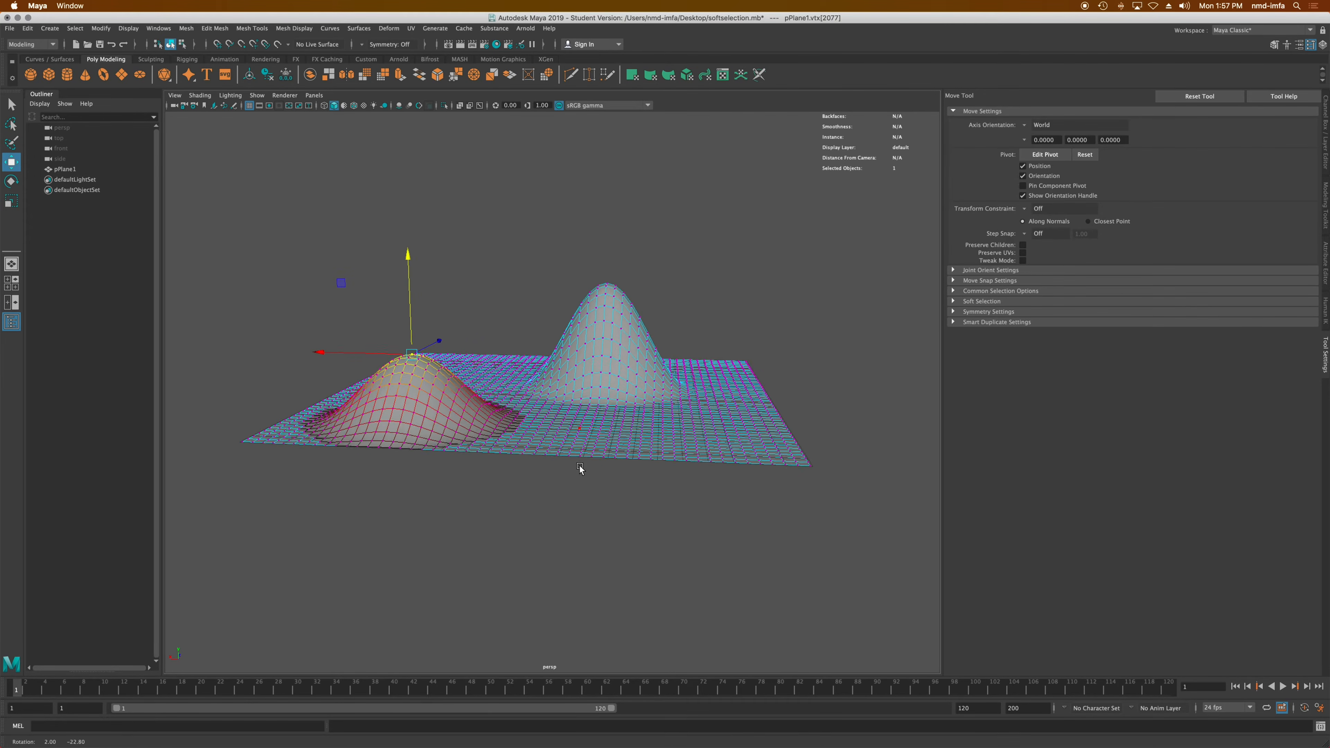
pyautogui.keyDown('alt'); pyautogui.moveTo(492, 375); pyautogui.dragTo(485, 397); pyautogui.keyUp('alt')
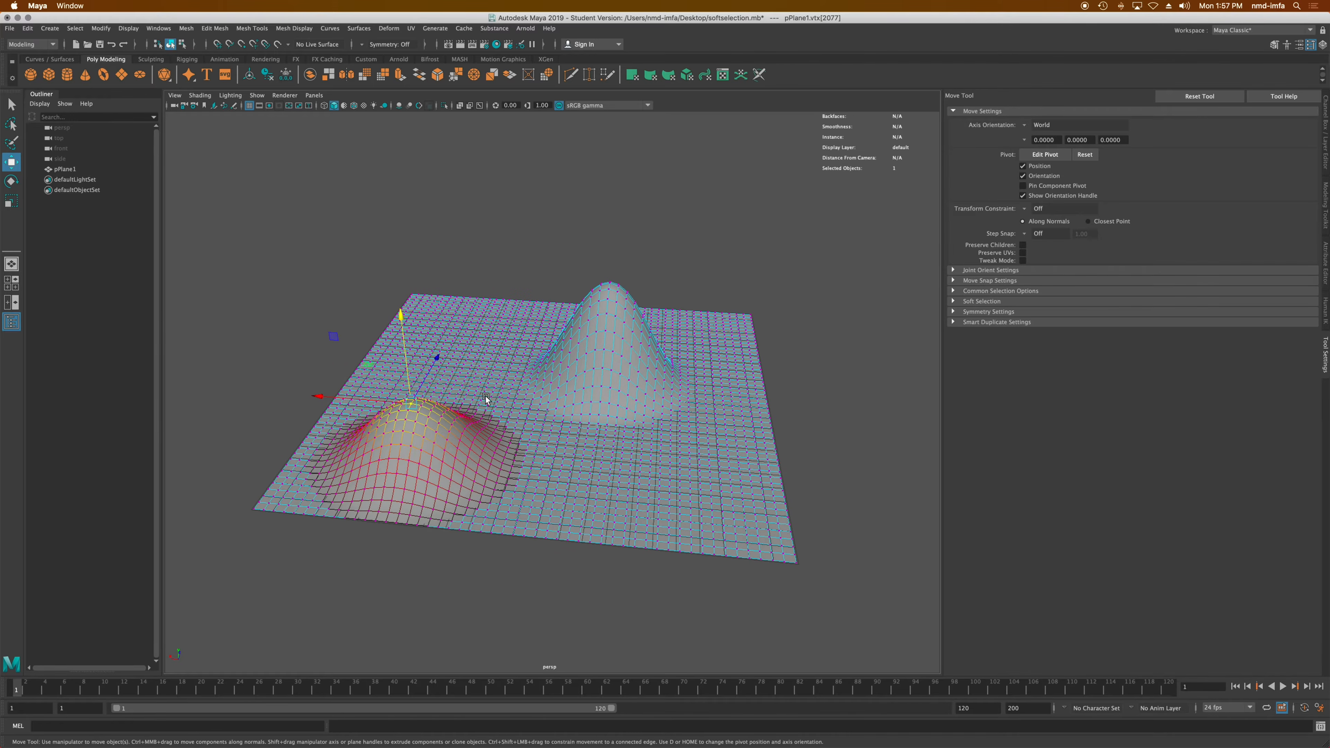
pyautogui.moveTo(402, 346); pyautogui.dragTo(414, 461)
pyautogui.keyDown('alt'); pyautogui.moveTo(492, 499); pyautogui.dragTo(618, 467); pyautogui.keyUp('alt')
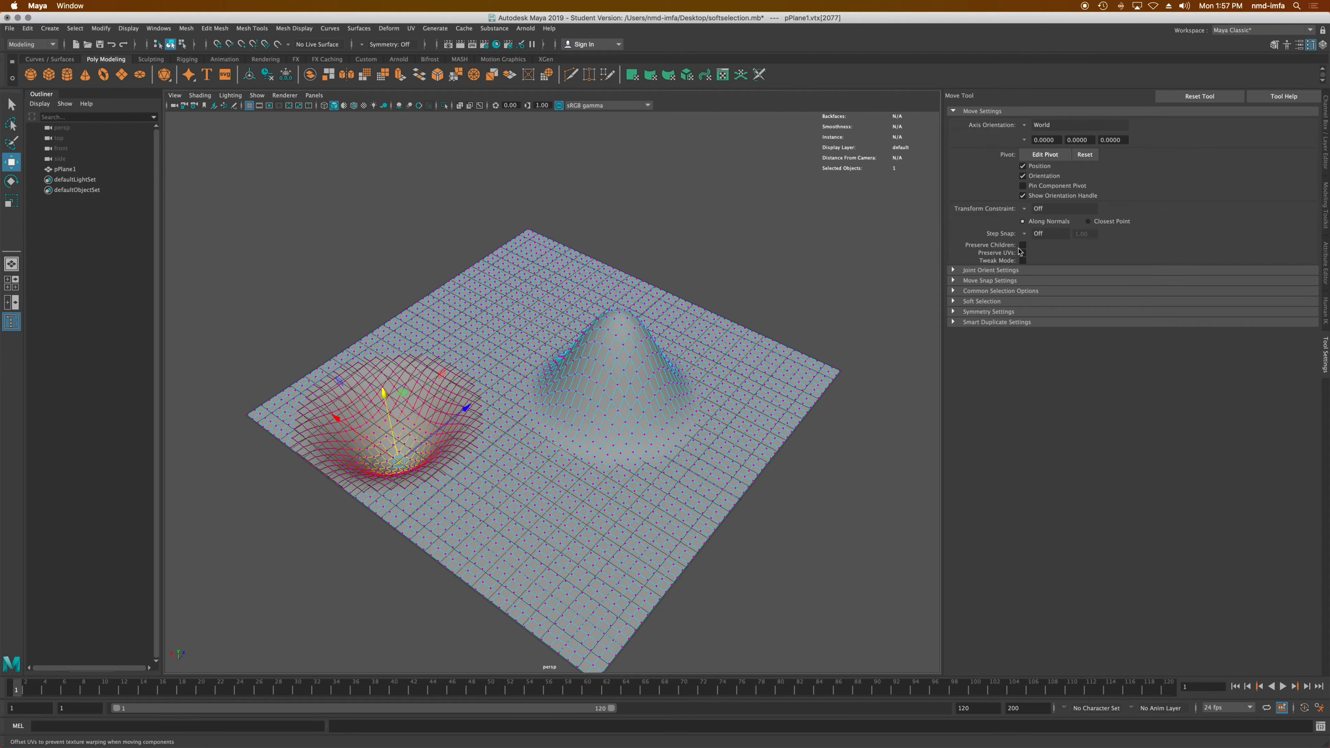
# - Set the soft selection falloff radius to about 25.71 and select a vertex in the flat area beside the hollow
pyautogui.click(12, 105)
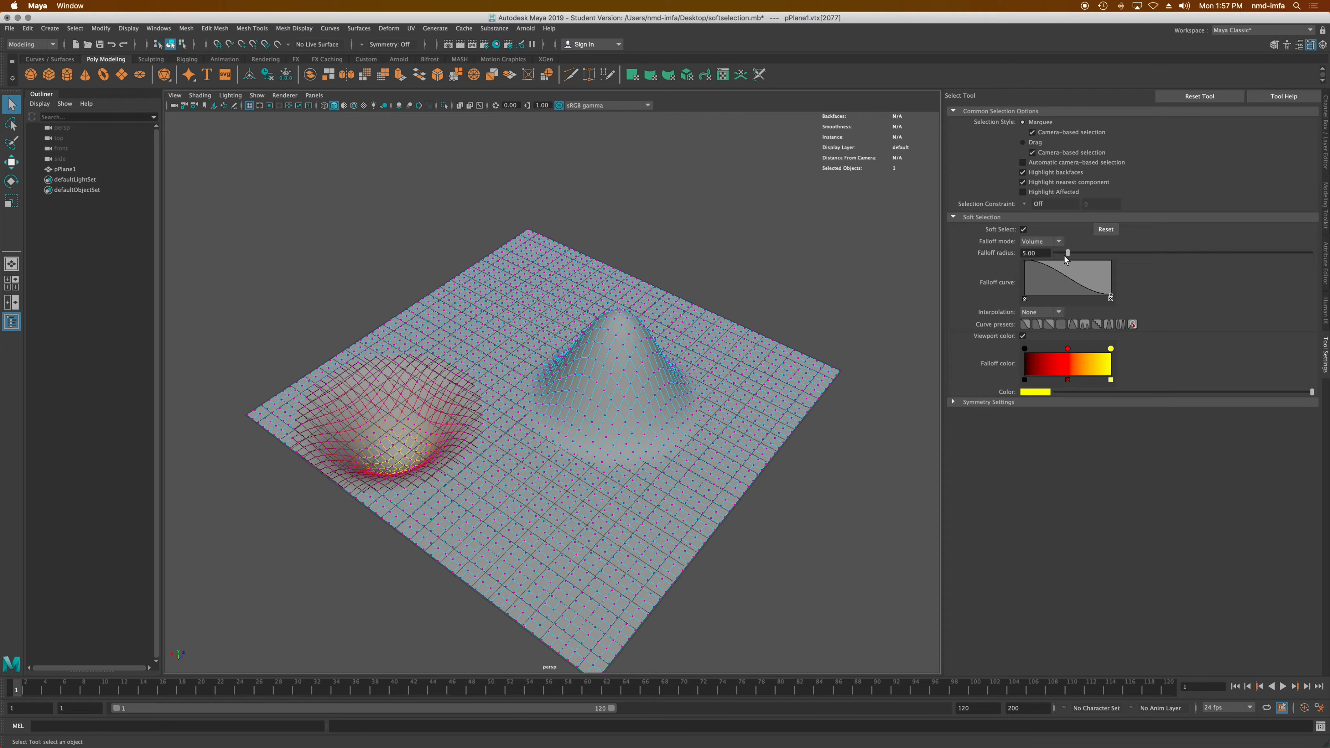
pyautogui.moveTo(1067, 254); pyautogui.dragTo(1083, 253)
pyautogui.click(555, 498)
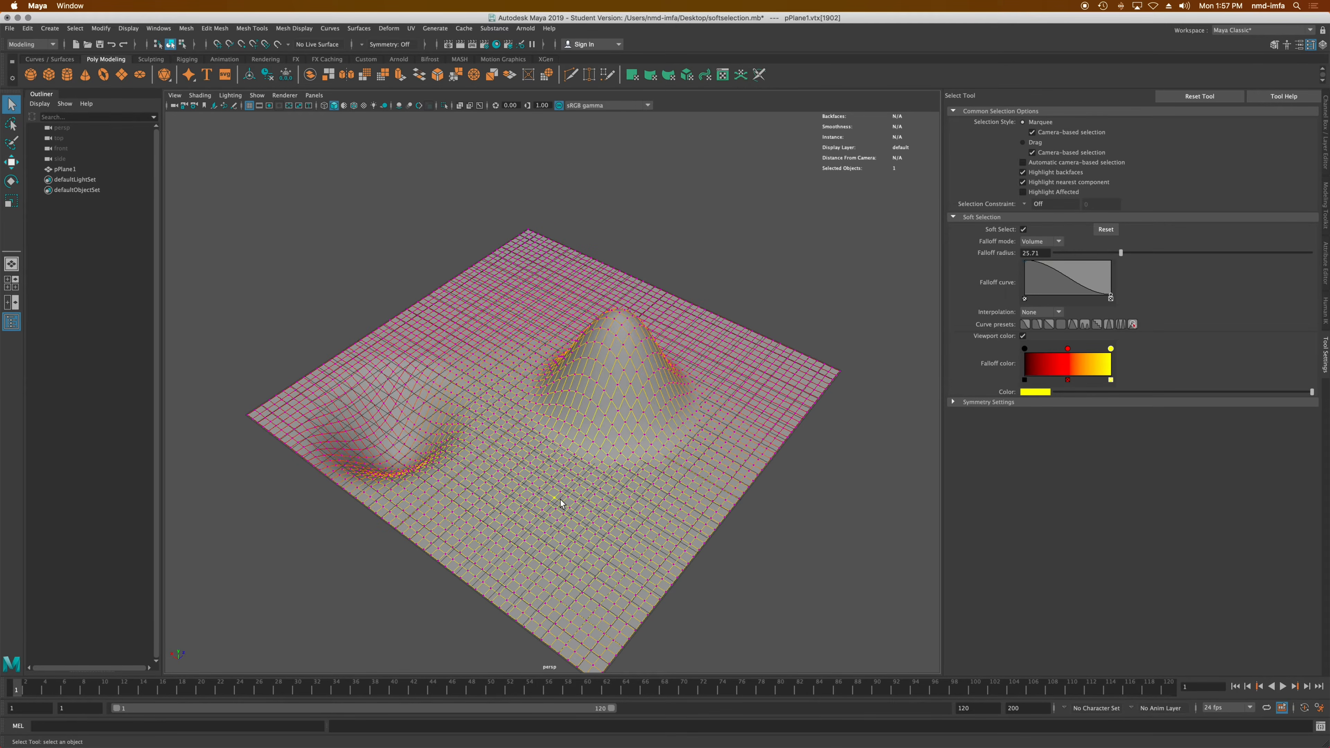
# - Try transforming the selected vertex with the wide falloff, raising it about 9.4 units, and undo the changes
pyautogui.keyDown('alt'); pyautogui.moveTo(556, 500); pyautogui.dragTo(638, 616); pyautogui.keyUp('alt')
pyautogui.press('r')
pyautogui.press('b')
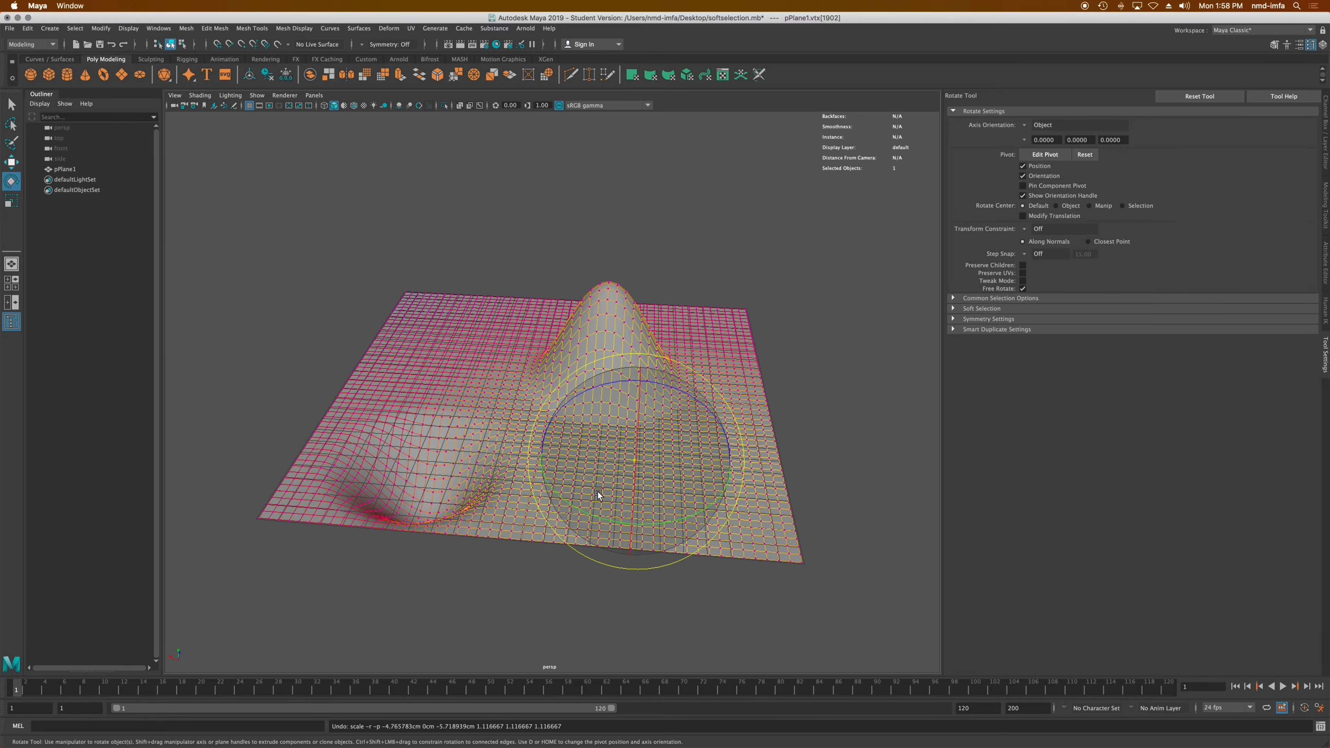
pyautogui.press('w')
pyautogui.moveTo(633, 428)
pyautogui.mouseDown()
pyautogui.moveTo(633, 366)
pyautogui.moveTo(634, 439)
pyautogui.mouseUp()
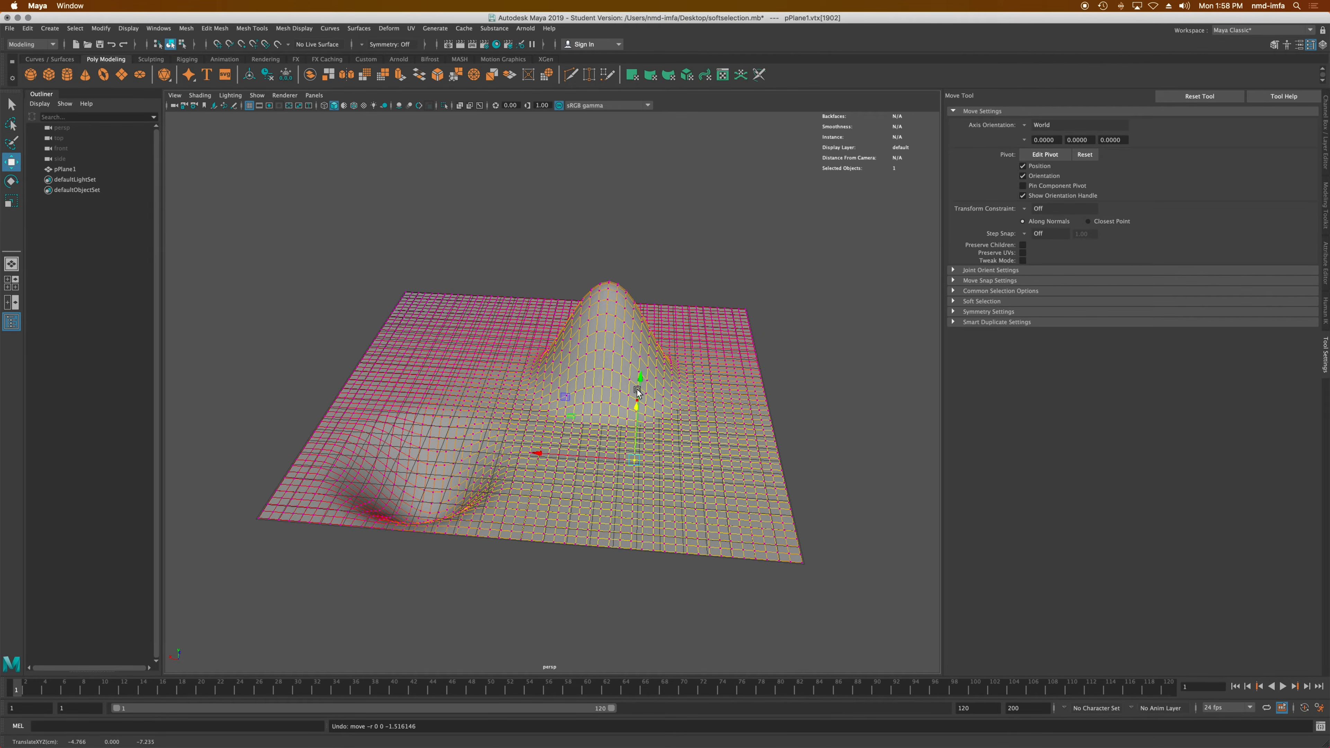
pyautogui.moveTo(639, 374); pyautogui.dragTo(652, 177)
pyautogui.press('super+z')
# - Reduce the falloff radius to about 3.9 and raise the selected vertex into a smaller hill beside the tall one
pyautogui.click(10, 106)
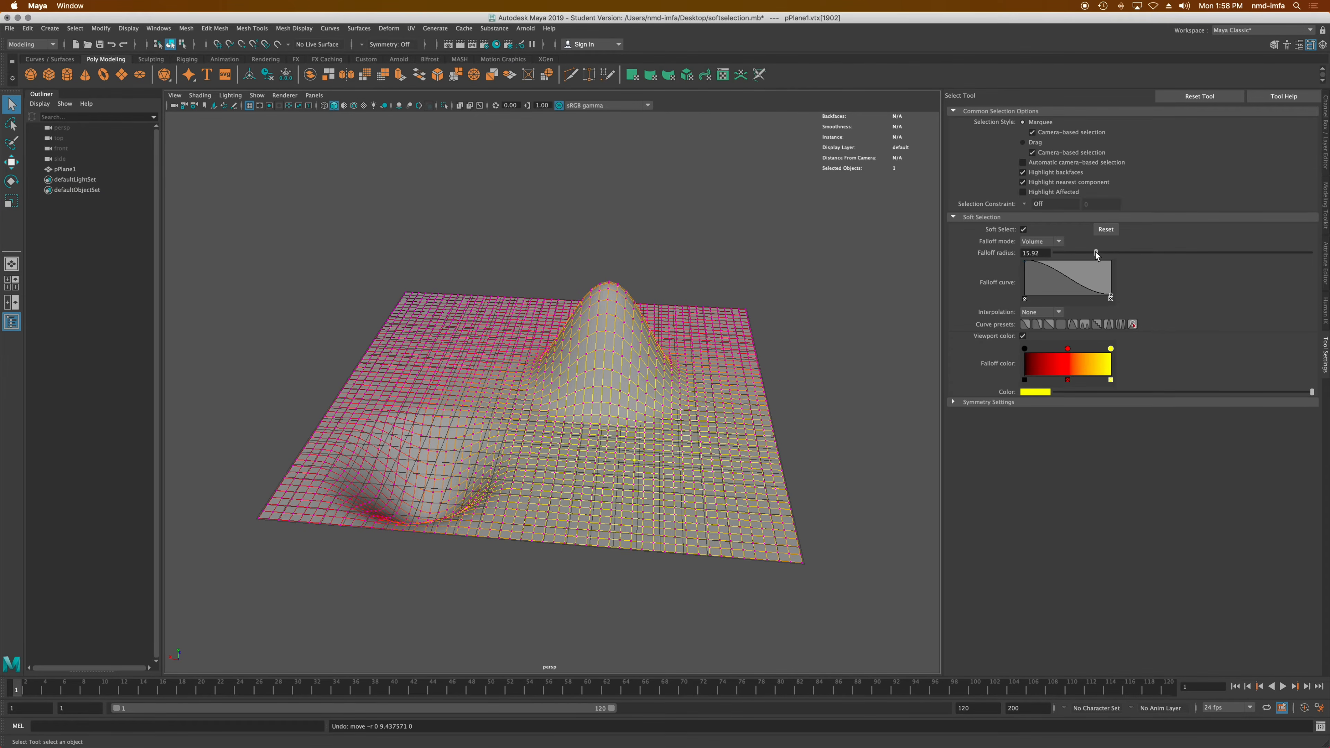
pyautogui.moveTo(1080, 250); pyautogui.dragTo(1066, 253)
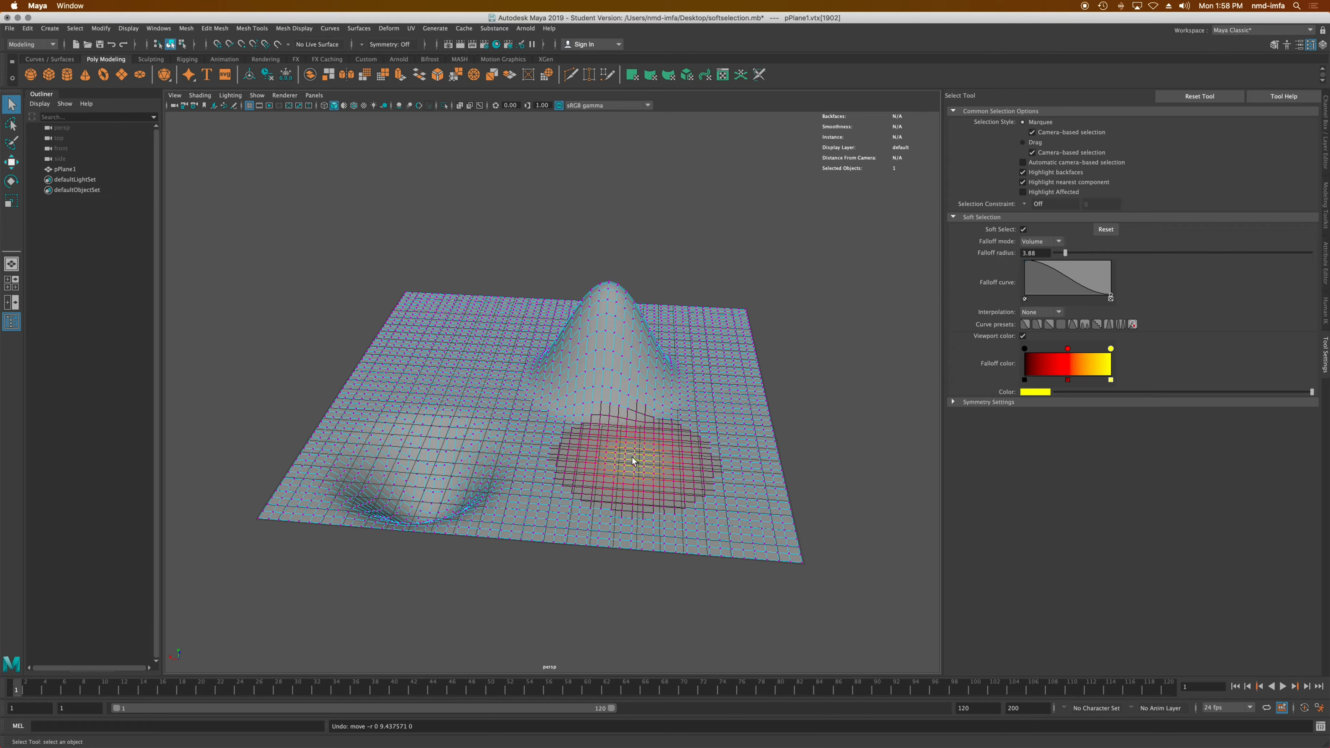
pyautogui.press('w')
pyautogui.moveTo(635, 440); pyautogui.dragTo(666, 434)
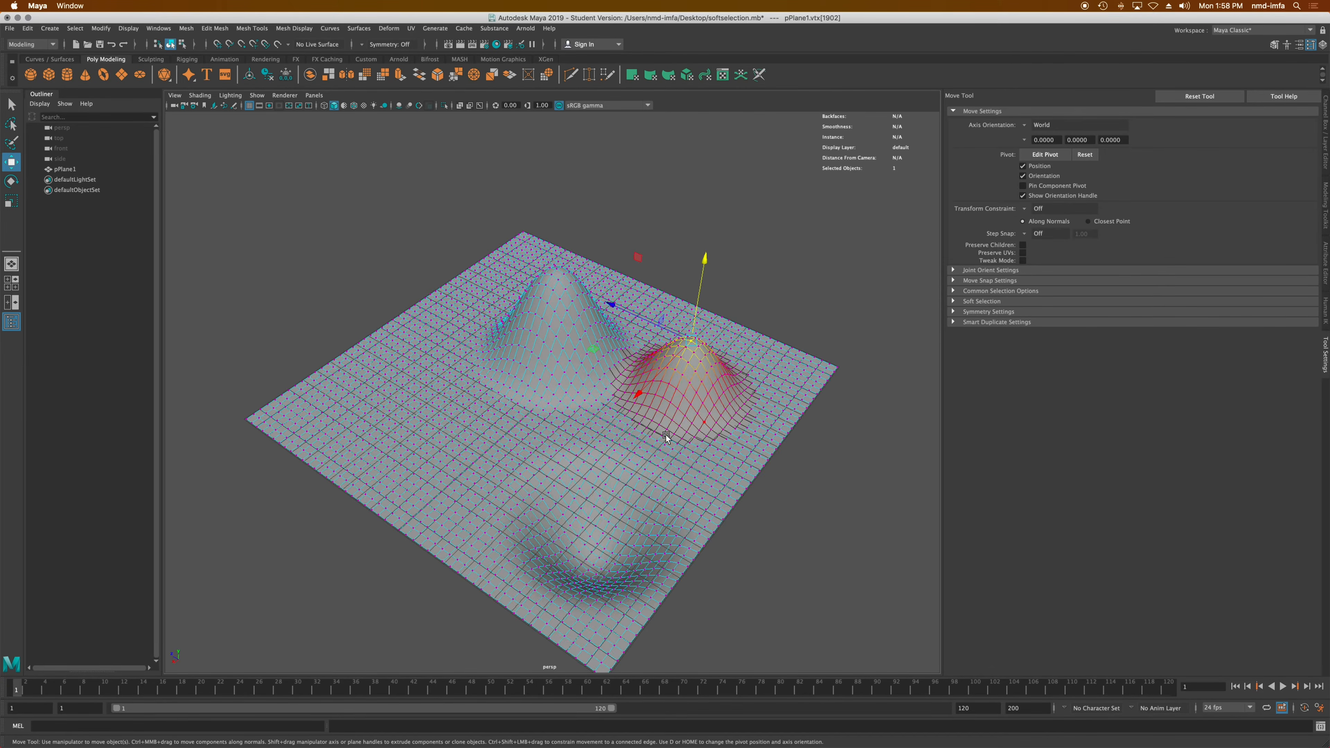
# - Select a vertex in the flat area beside the tall hill and apply the plateau-shaped falloff curve preset
pyautogui.click(418, 416)
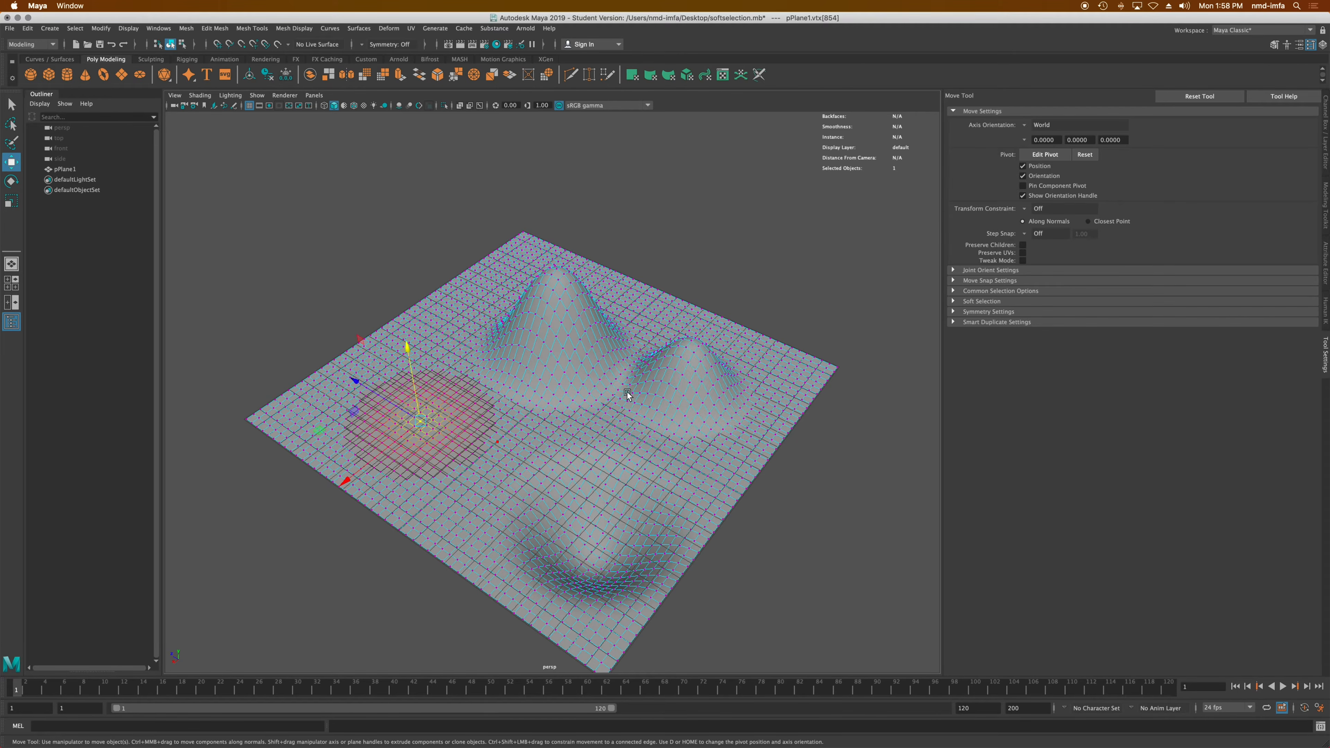
pyautogui.click(11, 104)
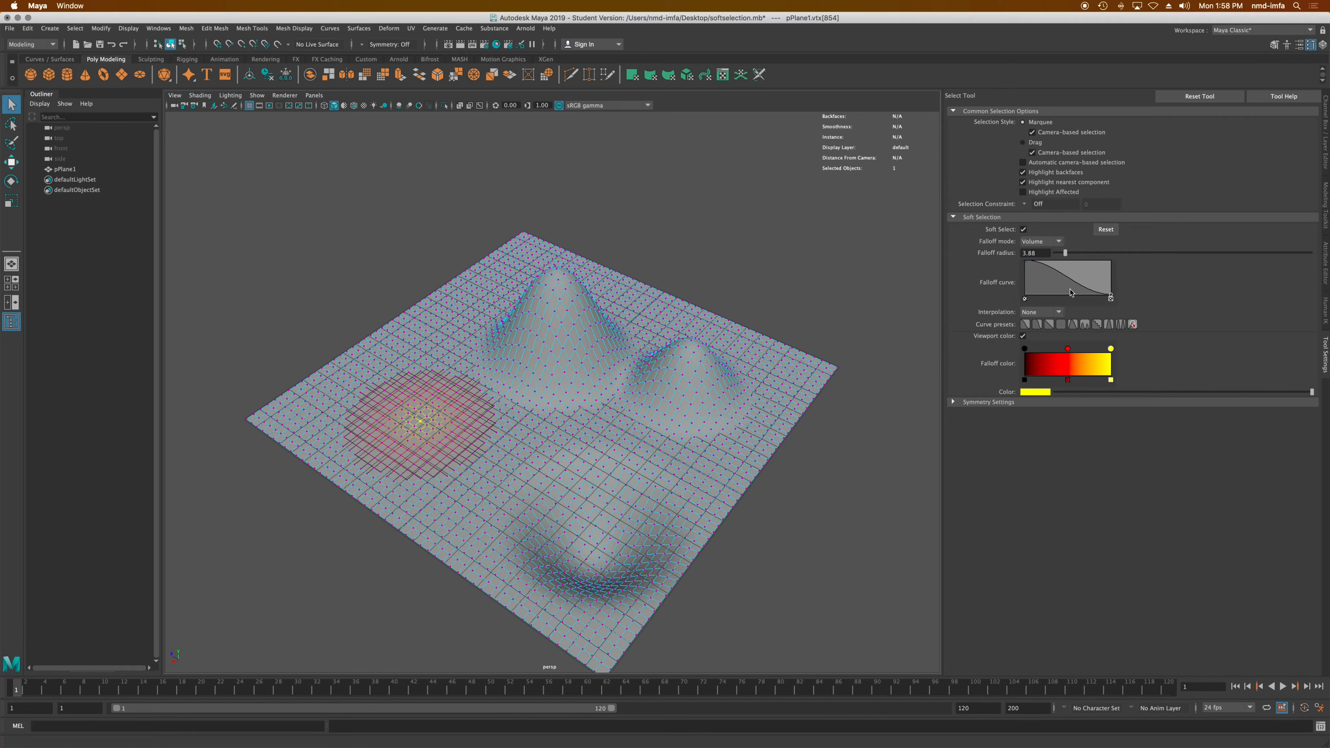
pyautogui.click(1037, 325)
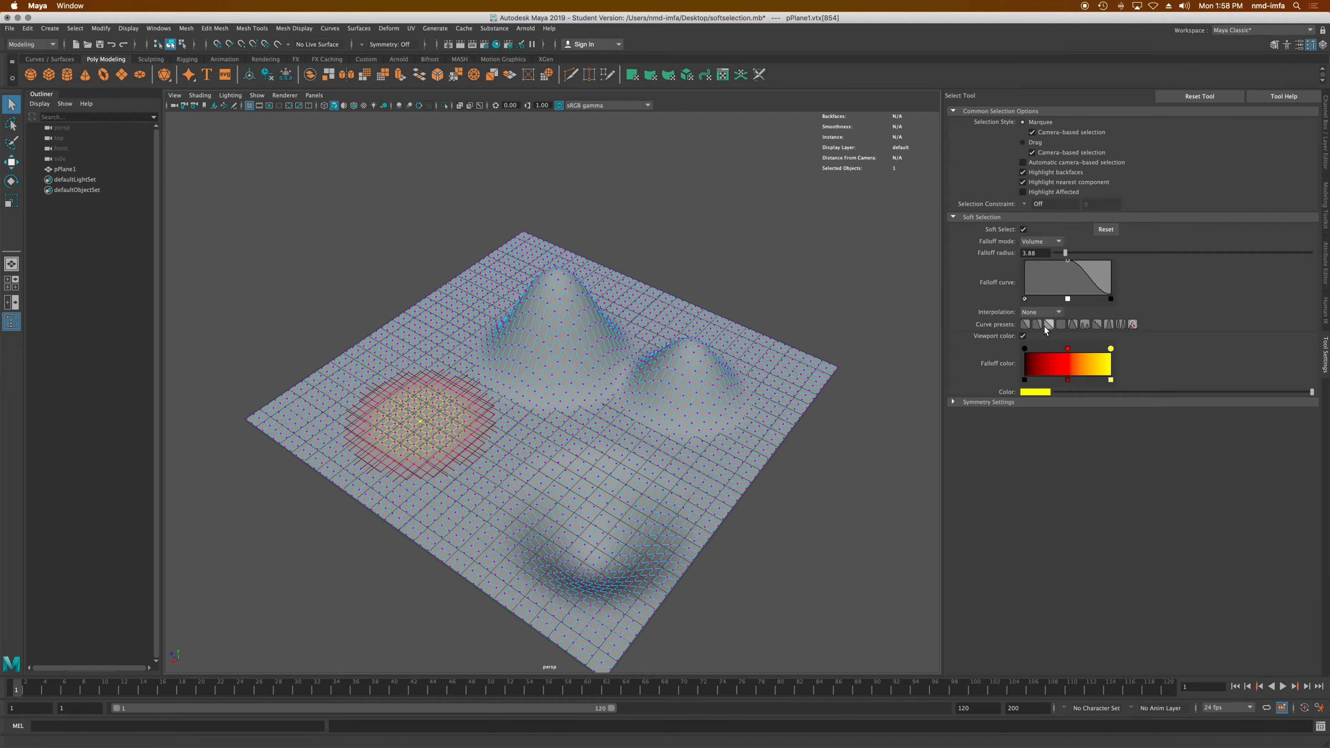
pyautogui.click(1046, 324)
# - Try raising the selected vertex about 4 units with the plateau-shaped falloff, and undo the move
pyautogui.press('e')
pyautogui.keyDown('alt'); pyautogui.moveTo(422, 407); pyautogui.dragTo(460, 328); pyautogui.keyUp('alt')
pyautogui.press('w')
pyautogui.hotkey('ctrl', 'z')
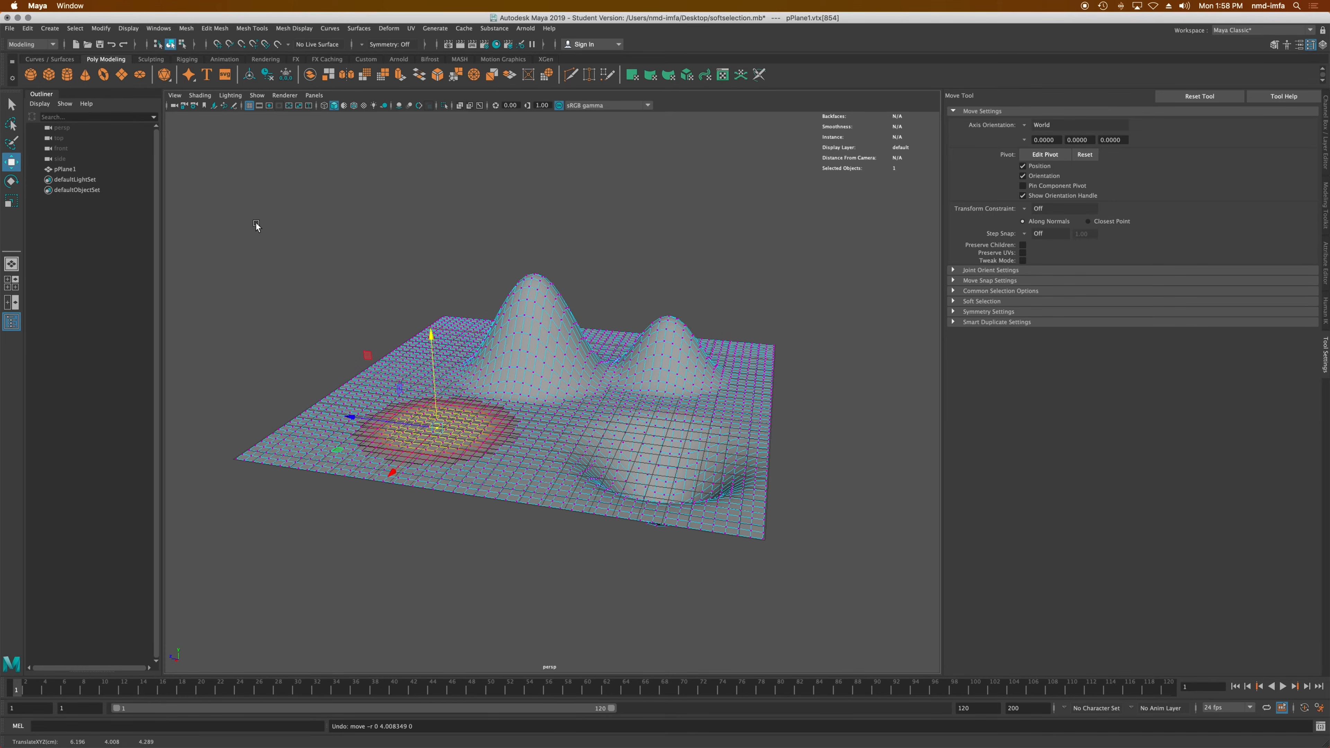
# - Apply the linear falloff curve preset, test it by raising the selected vertex about 6.4 units into a cone, and undo the move
pyautogui.click(12, 104)
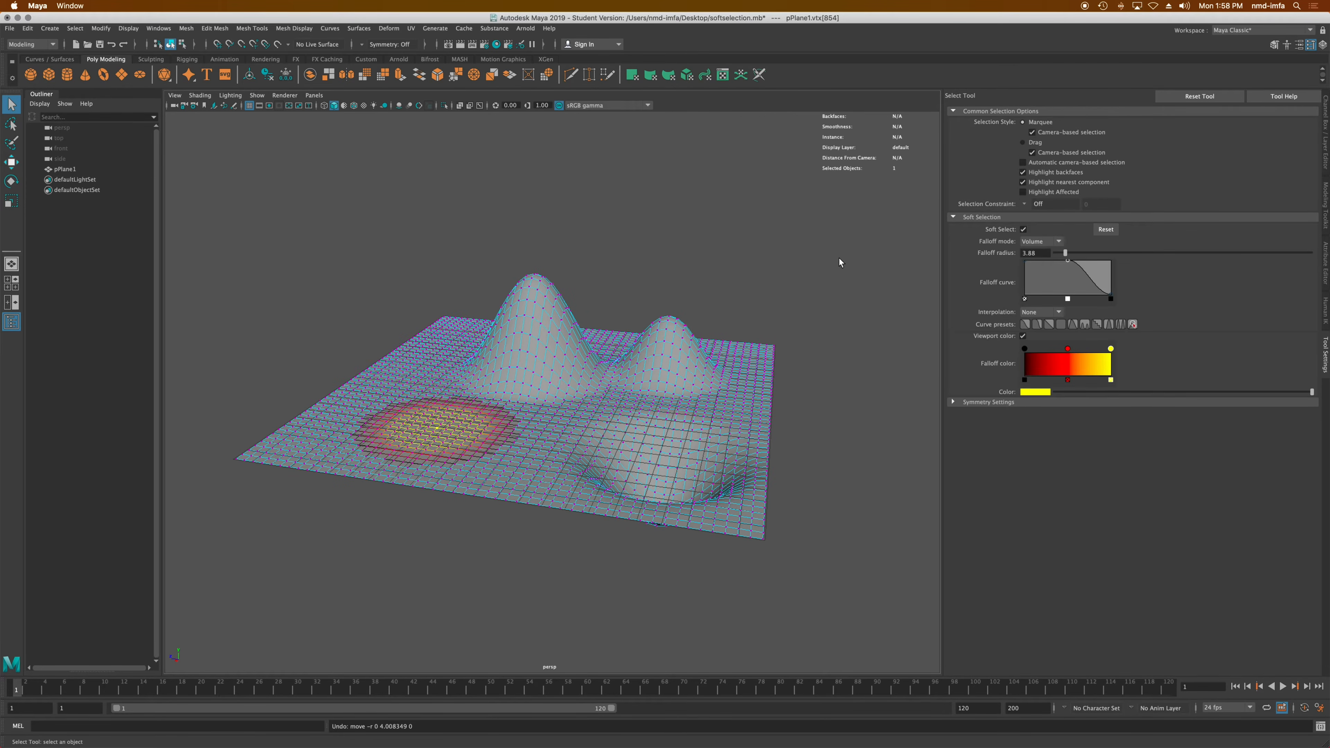
pyautogui.click(1049, 325)
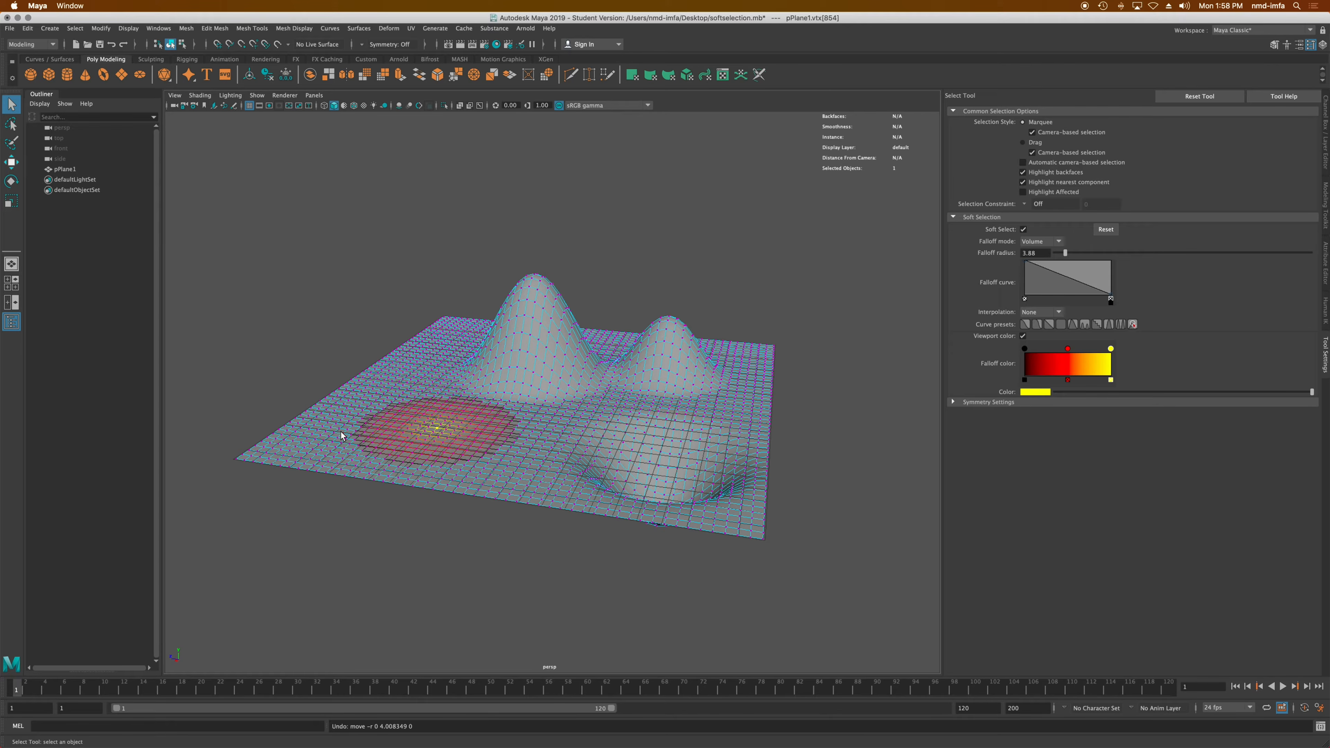
pyautogui.press('w')
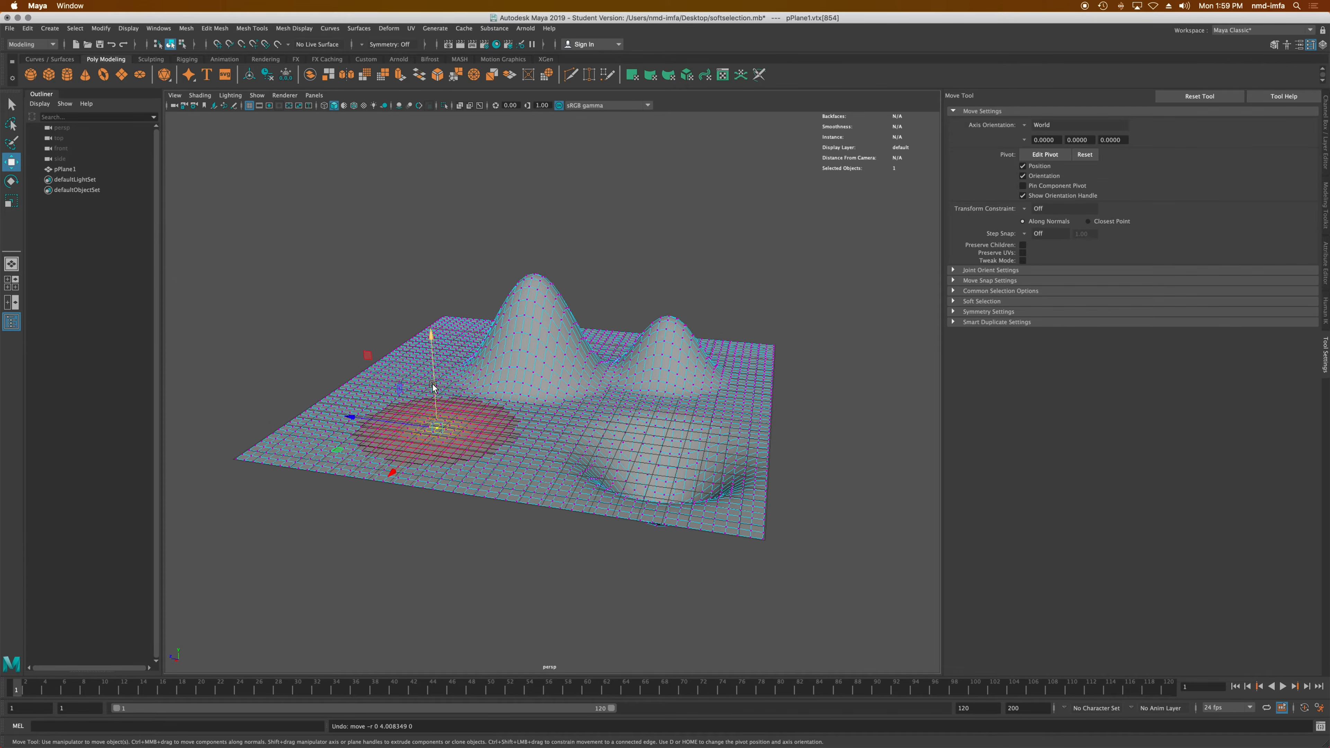
pyautogui.moveTo(434, 382); pyautogui.dragTo(430, 267)
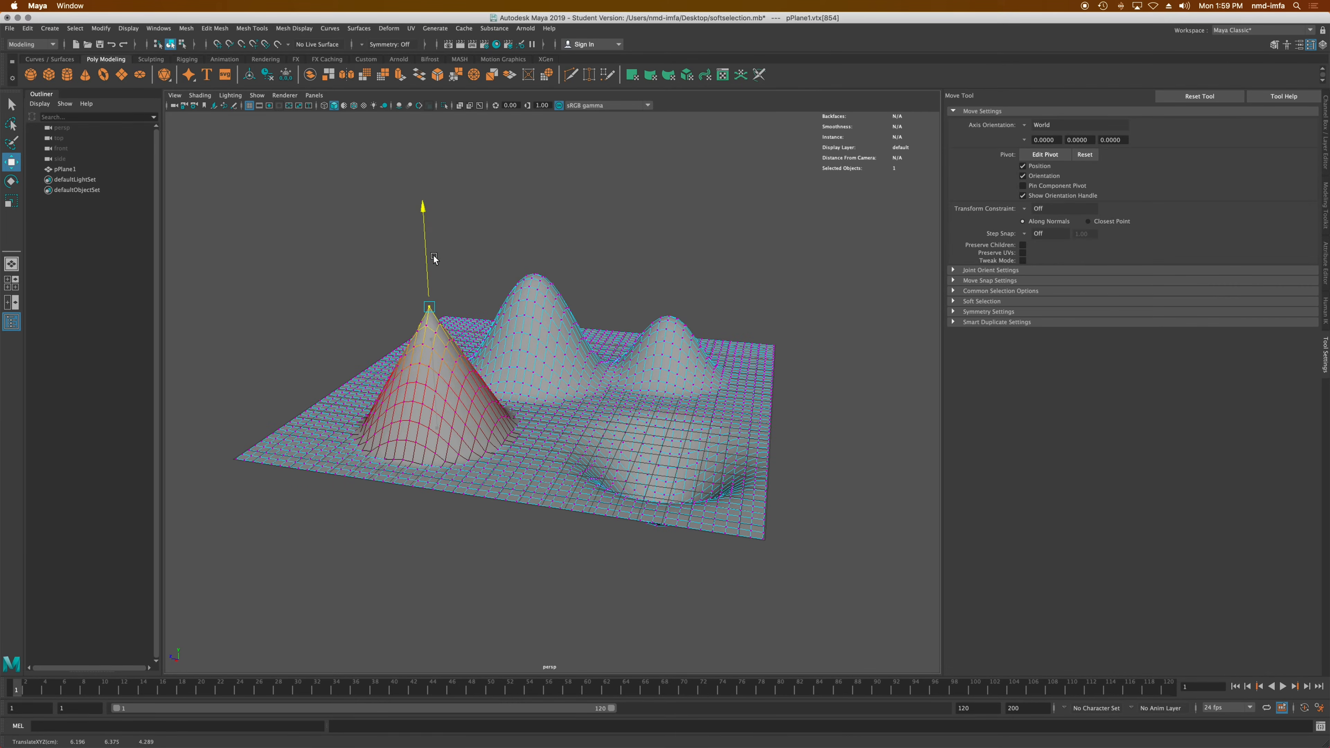
pyautogui.press('super+z')
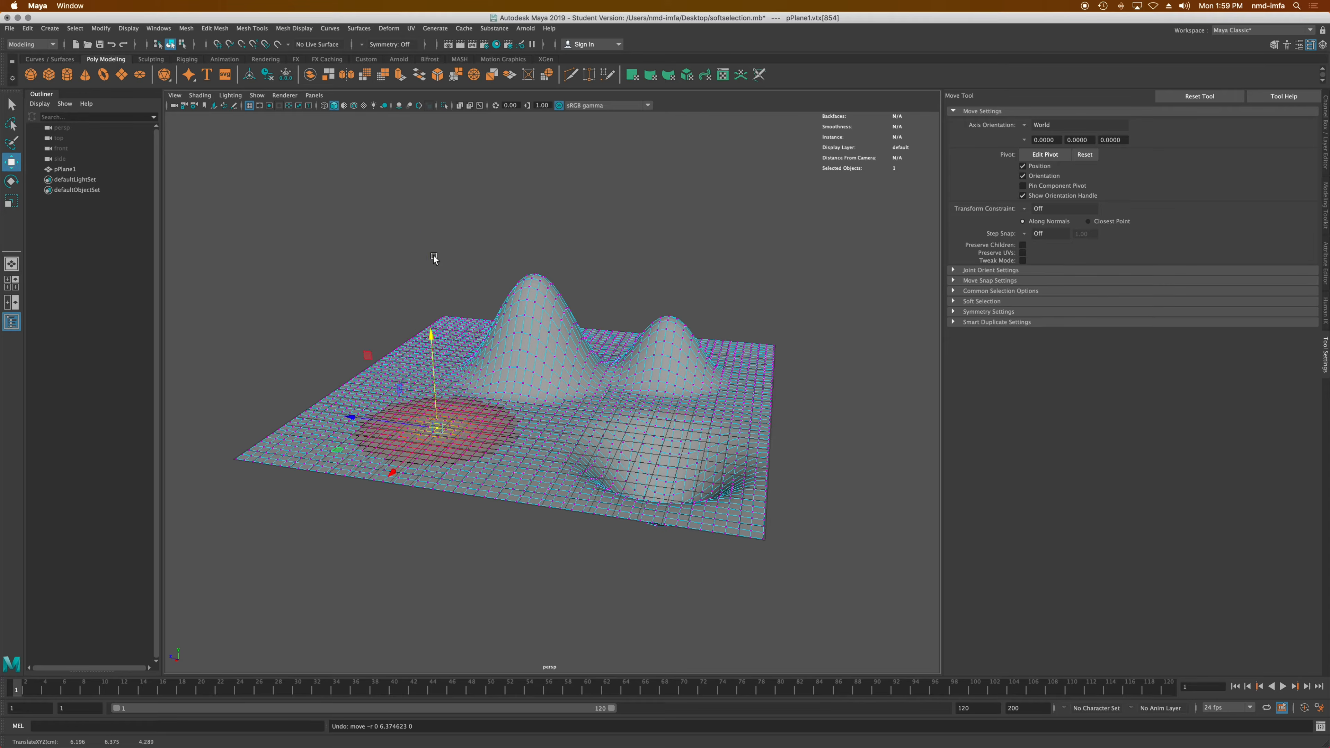
# - Apply the flat, full-strength falloff curve preset, test it by raising the selected vertex about 4.8 units, and undo the move
pyautogui.click(11, 107)
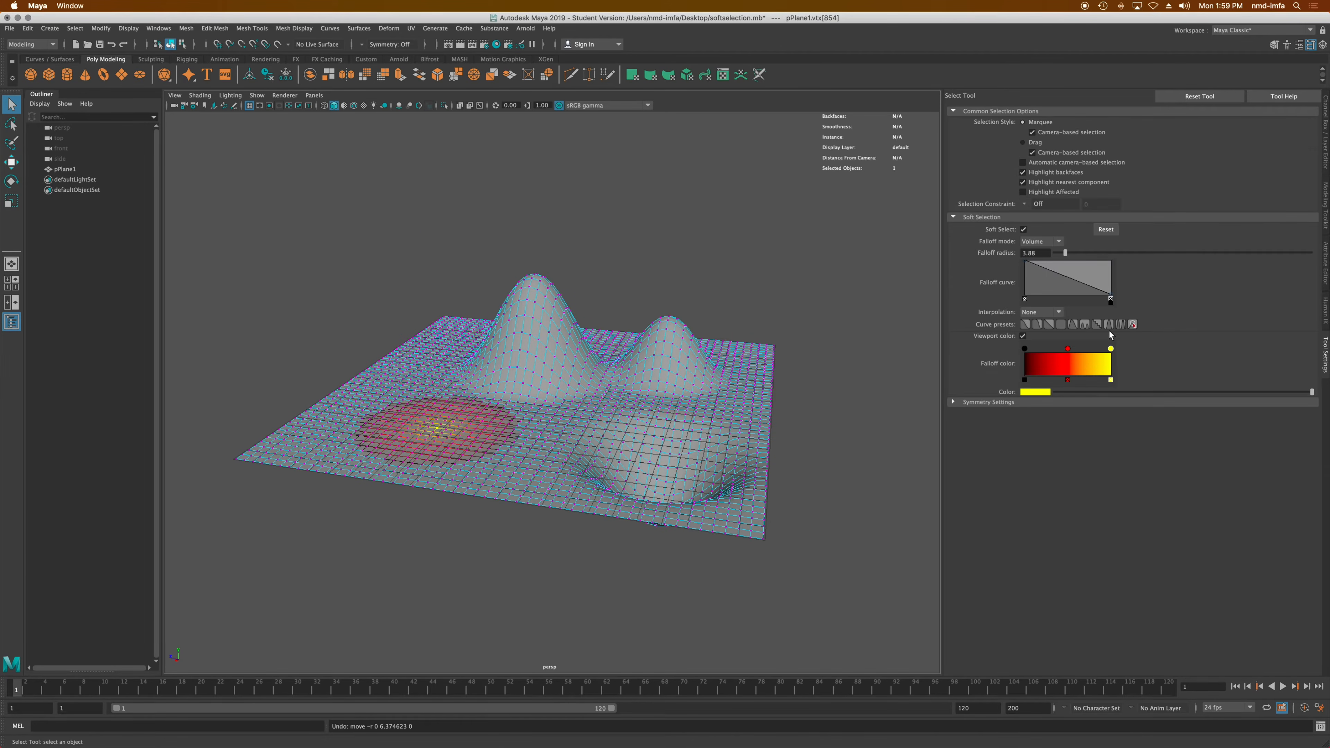
pyautogui.click(1060, 324)
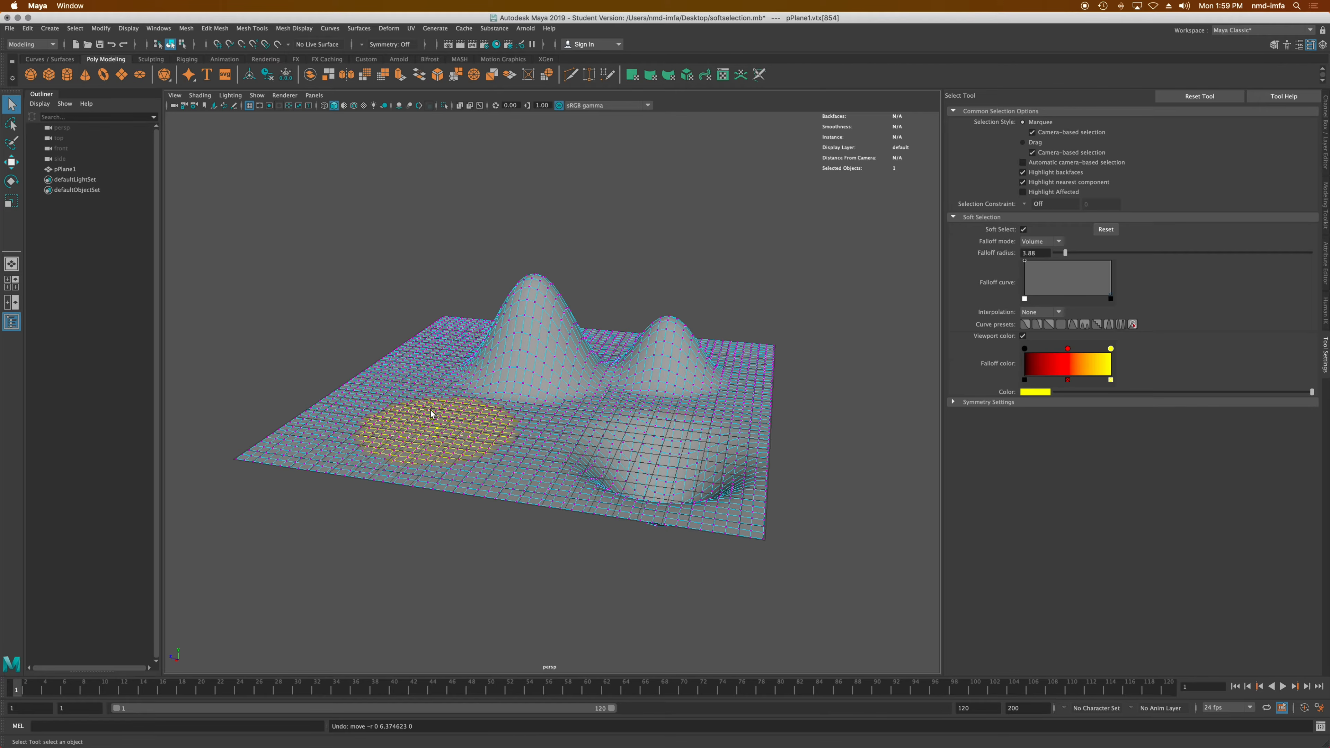
pyautogui.press('w')
pyautogui.moveTo(433, 369); pyautogui.dragTo(446, 292)
pyautogui.press('super+z')
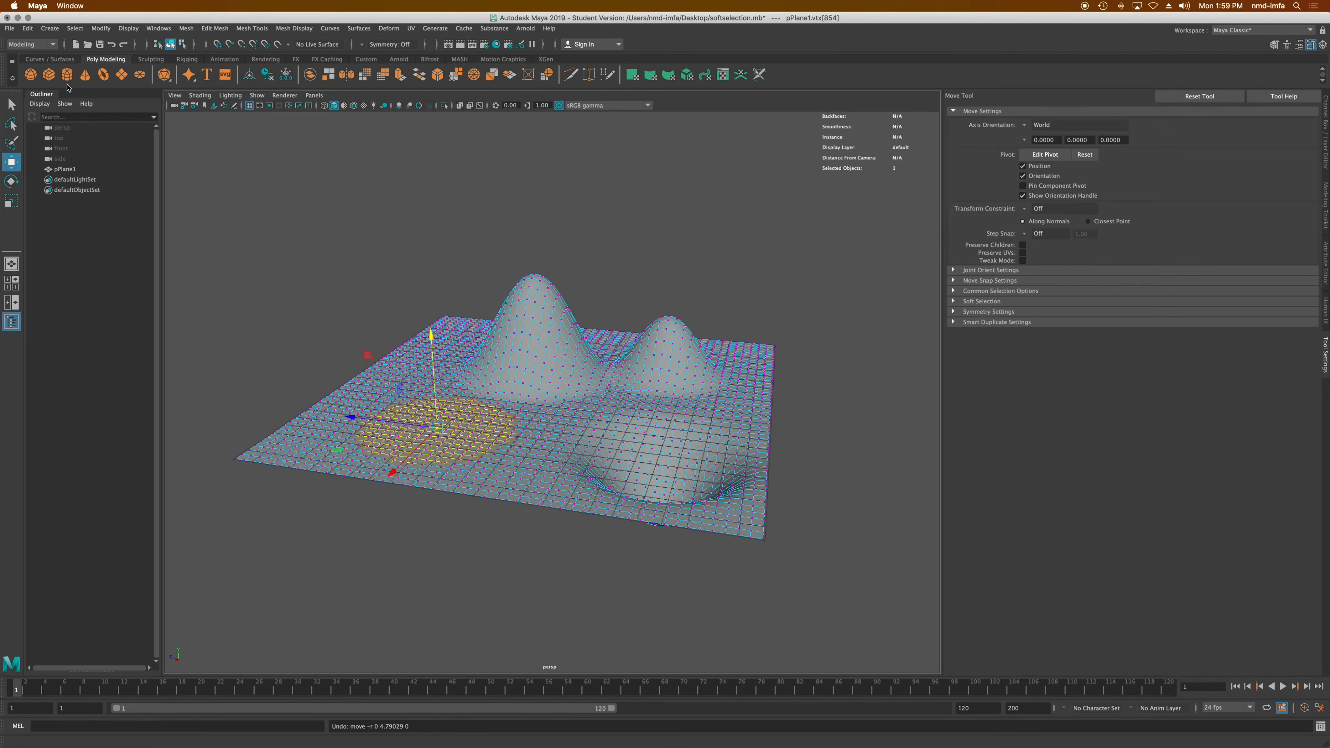
# - Apply the rippled multi-peak falloff curve preset, test it by moving the selected vertex, and undo the move
pyautogui.click(12, 105)
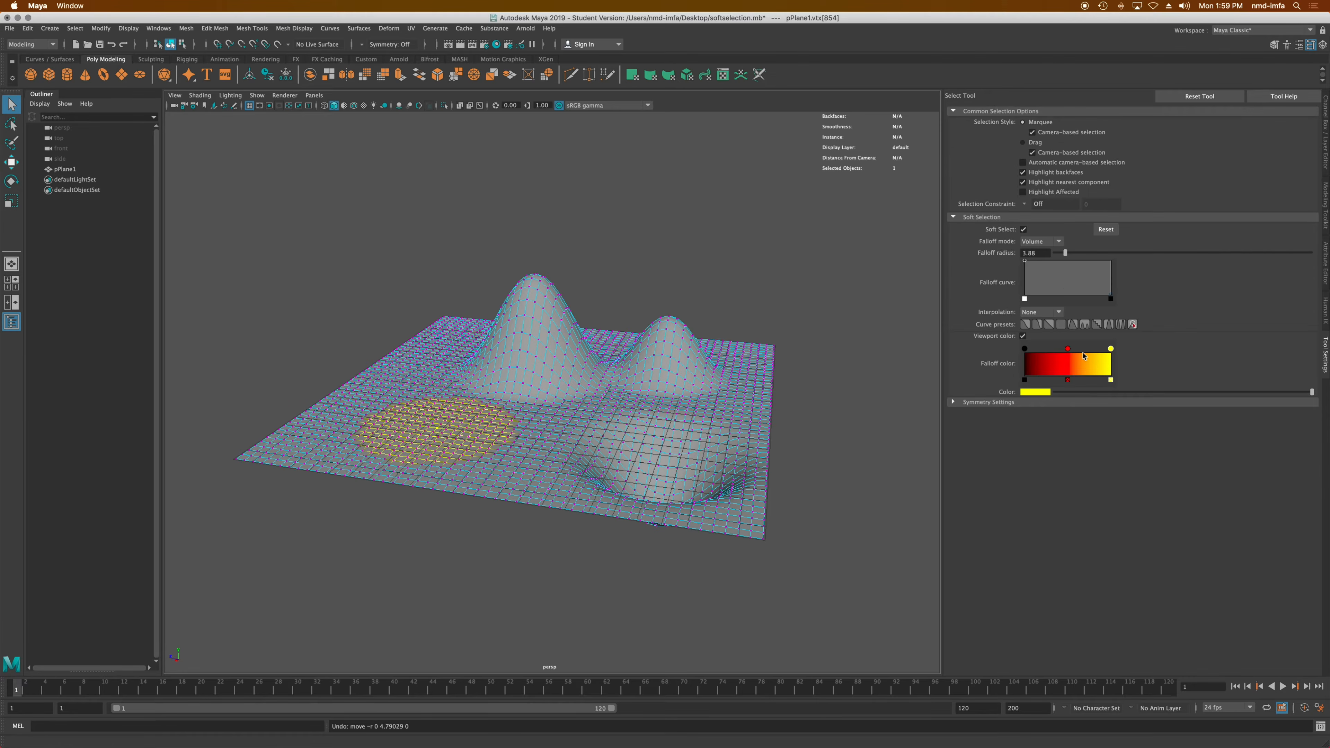
pyautogui.click(1085, 324)
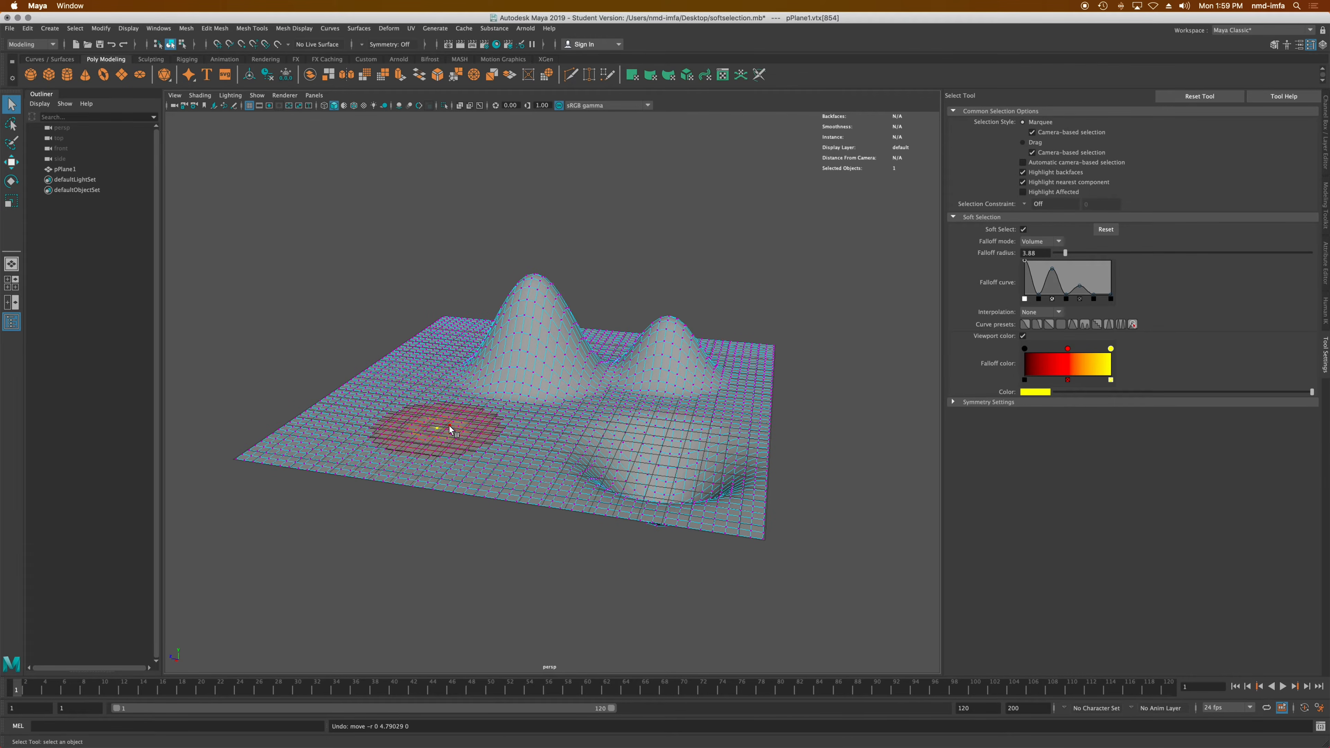
pyautogui.press('w')
pyautogui.moveTo(431, 399); pyautogui.dragTo(612, 458)
pyautogui.hotkey('ctrl', 'z')
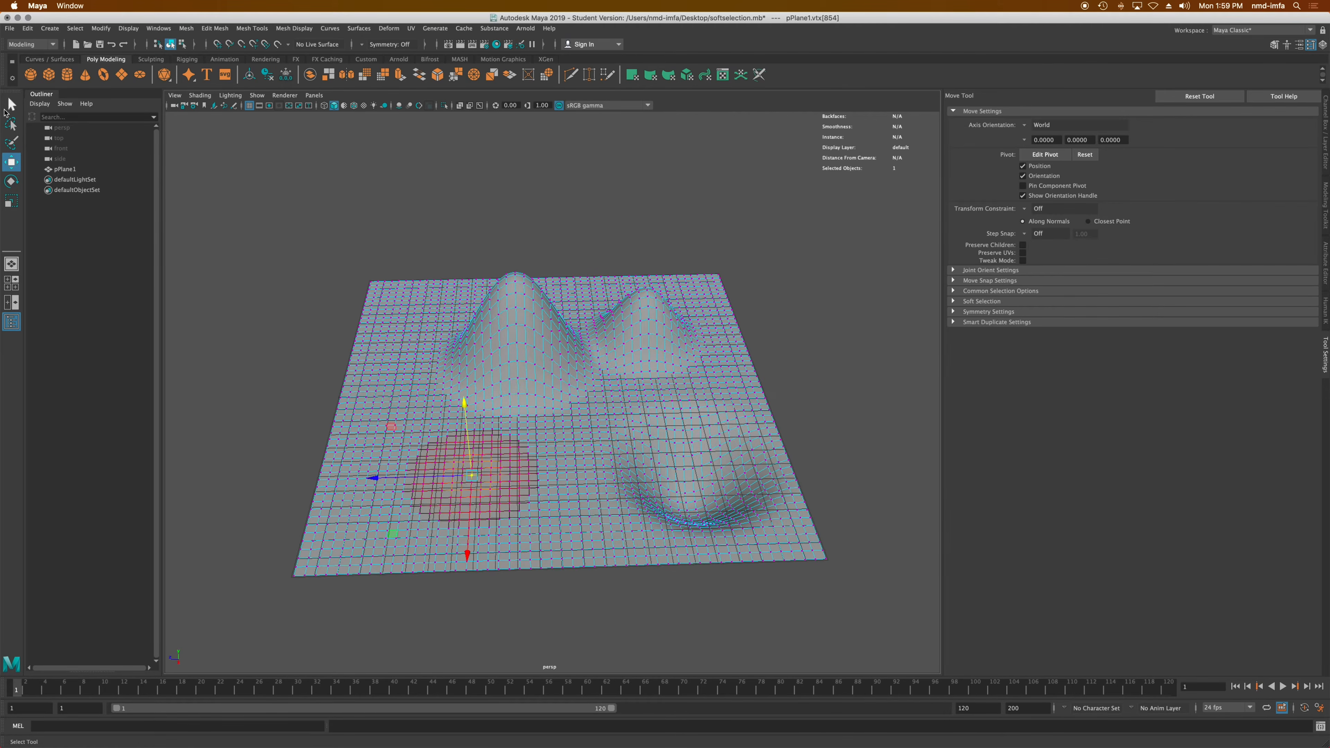
# - Try the stepped falloff curve preset and the ones after it, ending on the first, smooth preset
pyautogui.click(10, 105)
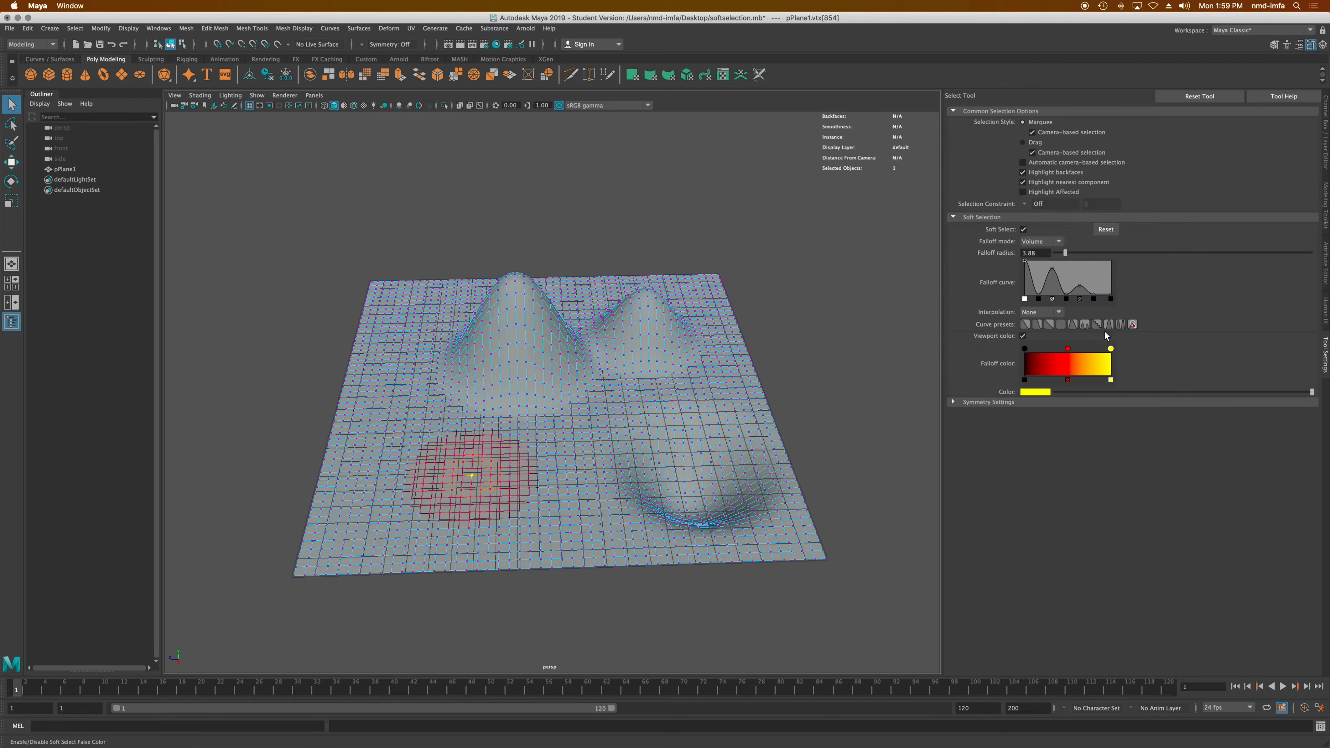
pyautogui.click(1096, 325)
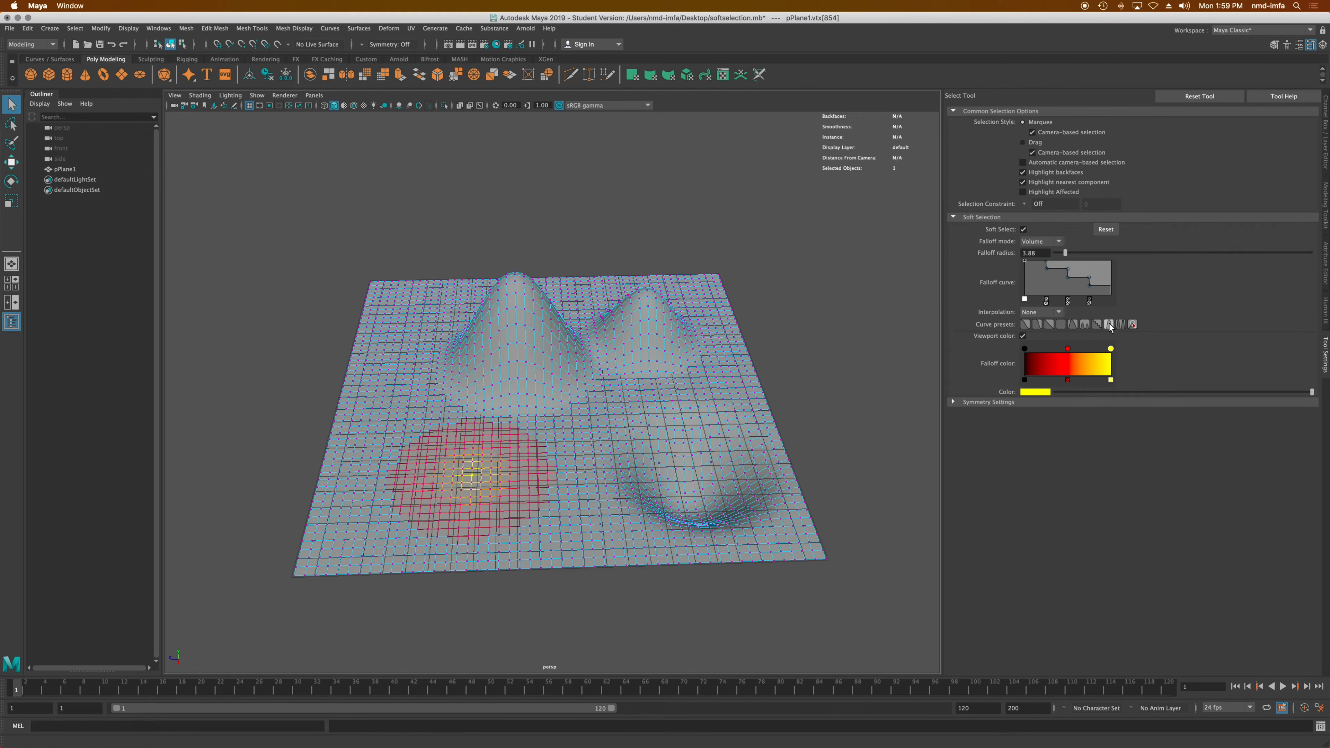
pyautogui.click(1110, 324)
pyautogui.click(1121, 324)
pyautogui.click(1025, 325)
# - Reshape the falloff curve by hand: low start, raised peak near the middle, and end point pulled inward at zero
pyautogui.moveTo(1068, 279)
pyautogui.mouseDown()
pyautogui.moveTo(1043, 287)
pyautogui.moveTo(1076, 271)
pyautogui.mouseUp()
pyautogui.click(1076, 299)
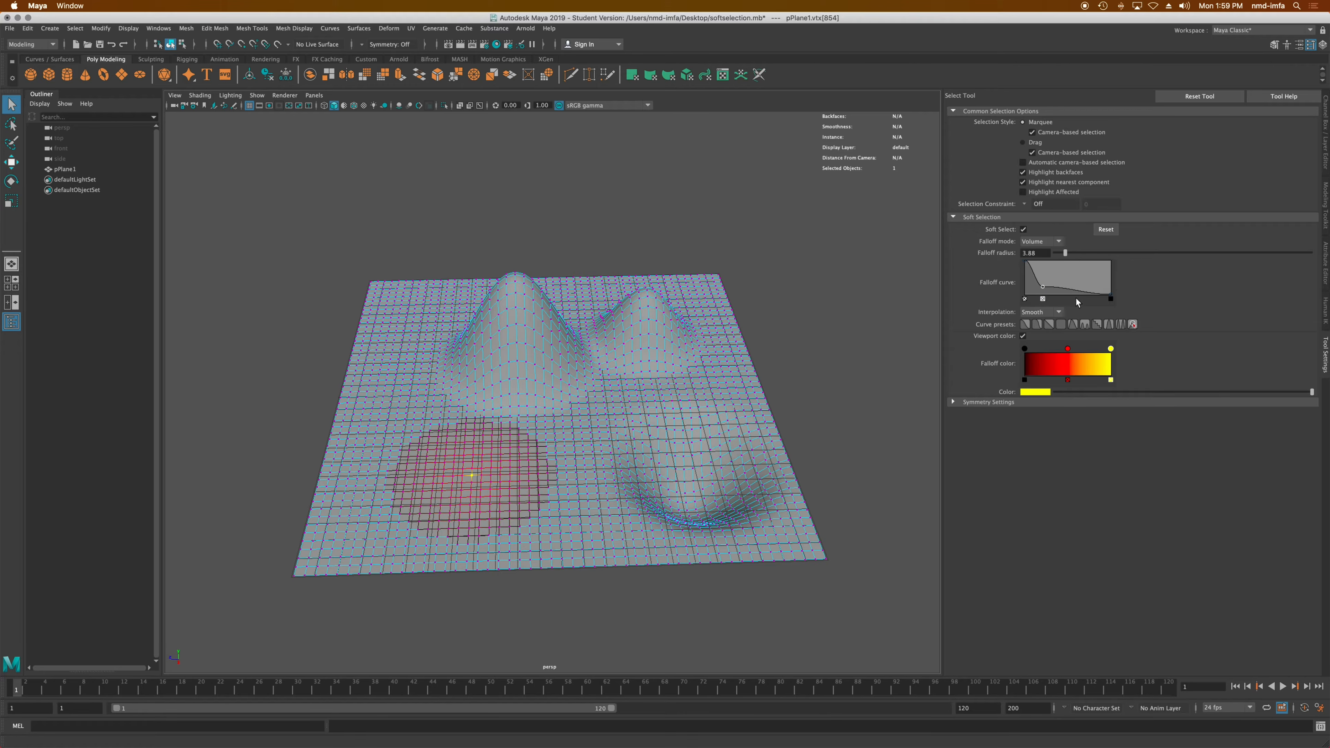
pyautogui.click(1042, 299)
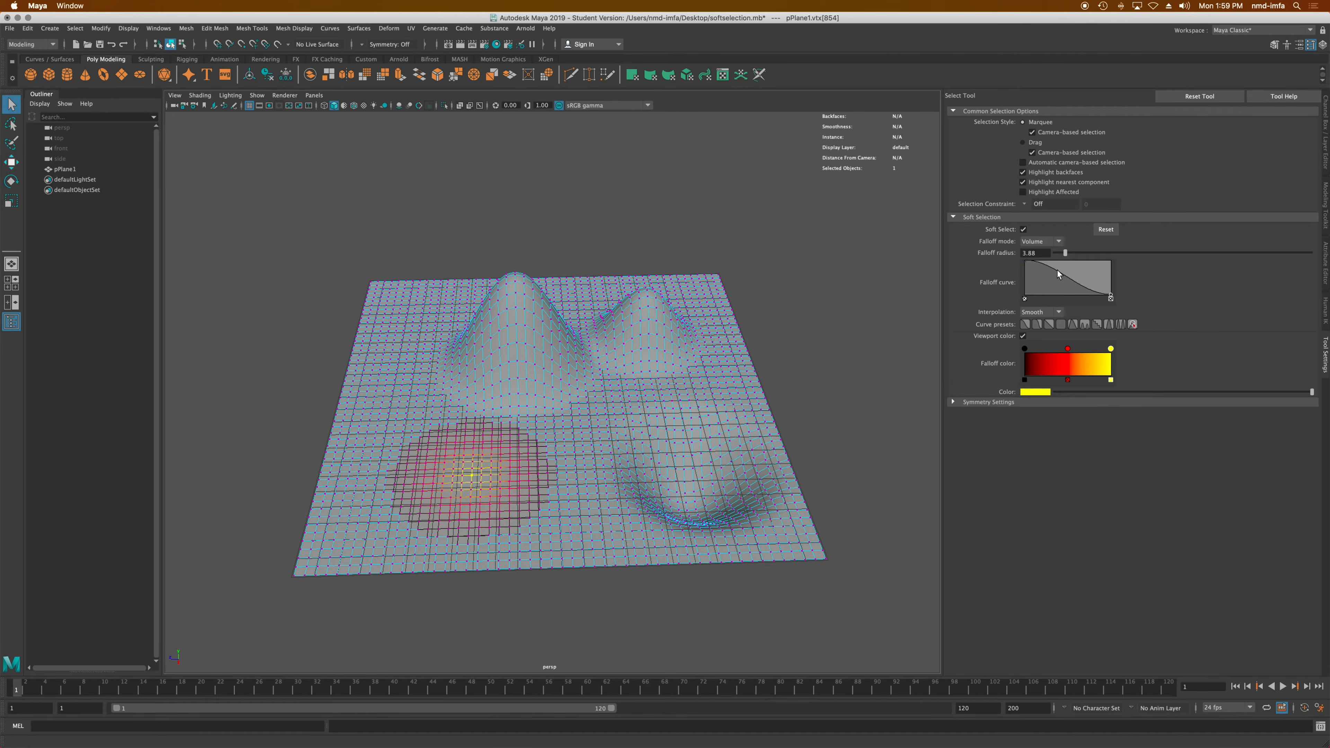
pyautogui.moveTo(1056, 270)
pyautogui.mouseDown()
pyautogui.moveTo(1045, 283)
pyautogui.moveTo(1091, 297)
pyautogui.mouseUp()
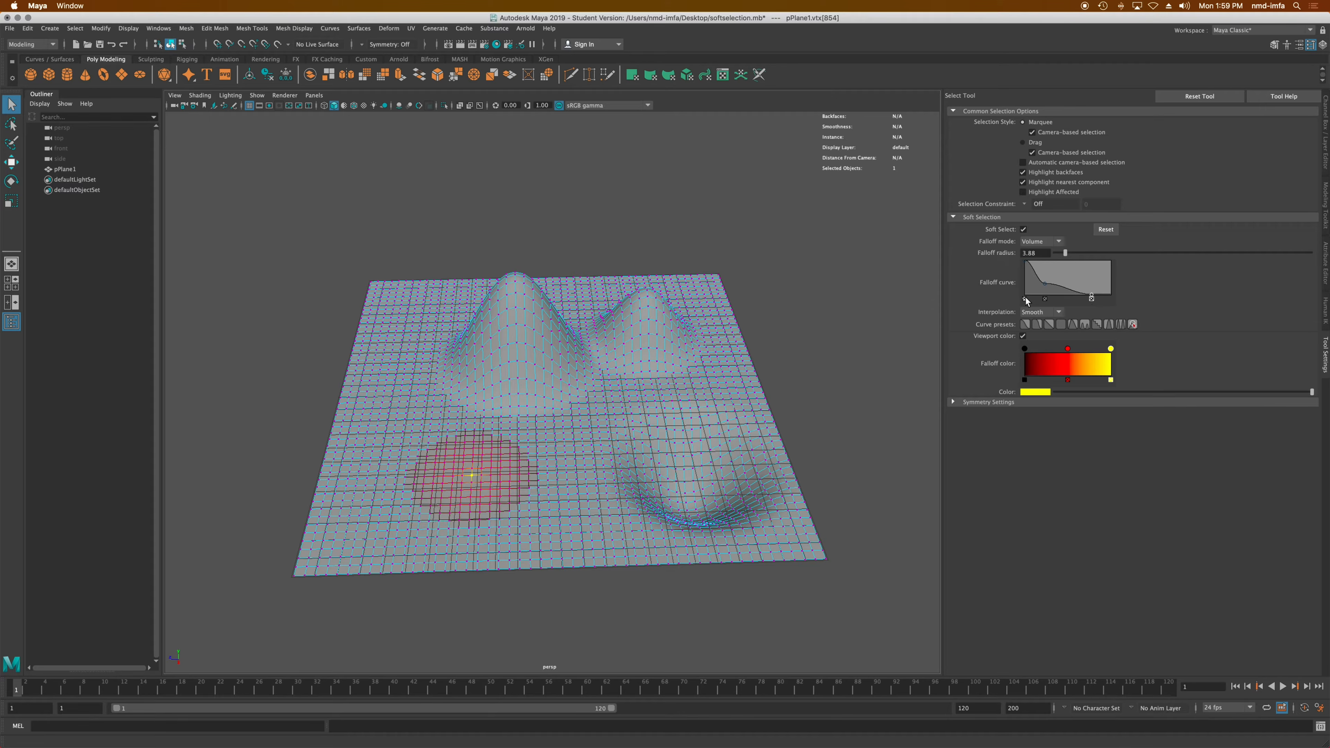
pyautogui.click(1031, 283)
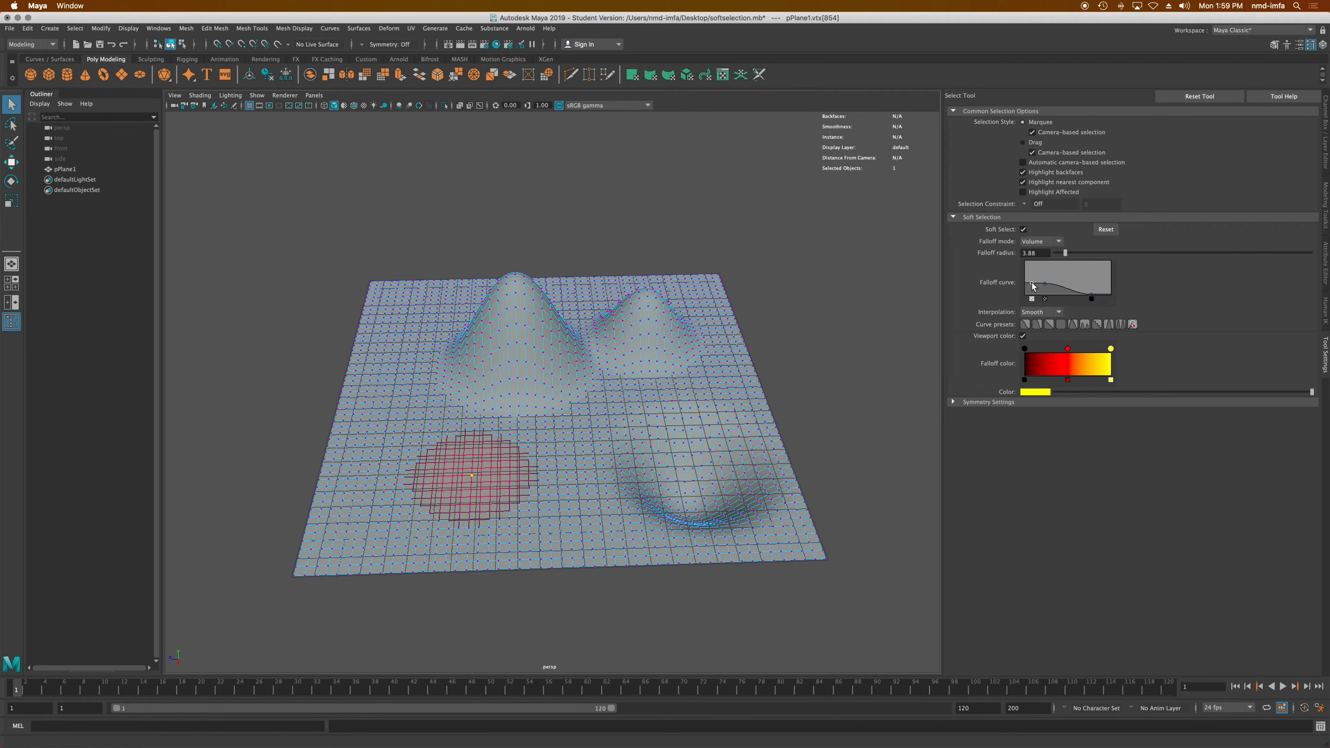
pyautogui.click(1067, 290)
pyautogui.moveTo(1068, 291); pyautogui.dragTo(1069, 267)
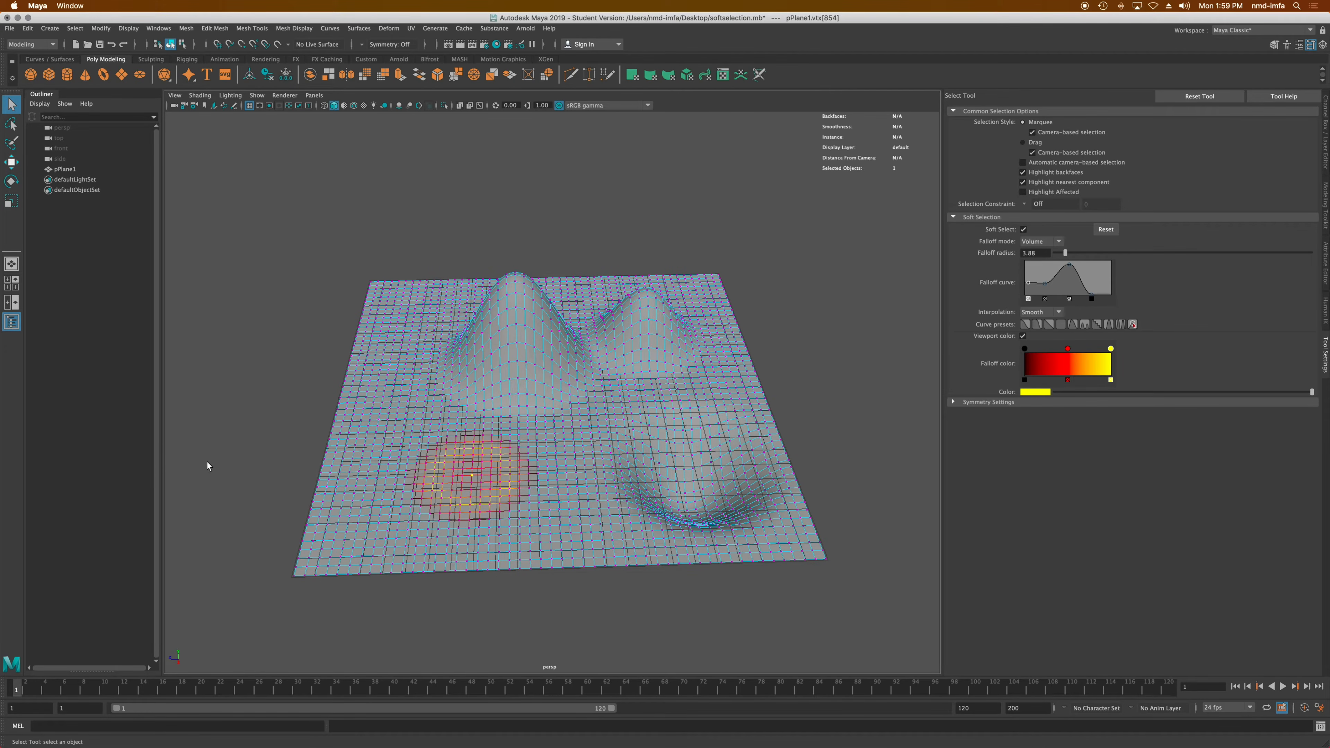
# - Raise the selected vertex with the custom falloff curve to form a crater-shaped ring in front of the tall hill
pyautogui.press('w')
pyautogui.moveTo(470, 467); pyautogui.dragTo(466, 417)
pyautogui.keyDown('alt'); pyautogui.moveTo(502, 506); pyautogui.dragTo(225, 252); pyautogui.keyUp('alt')
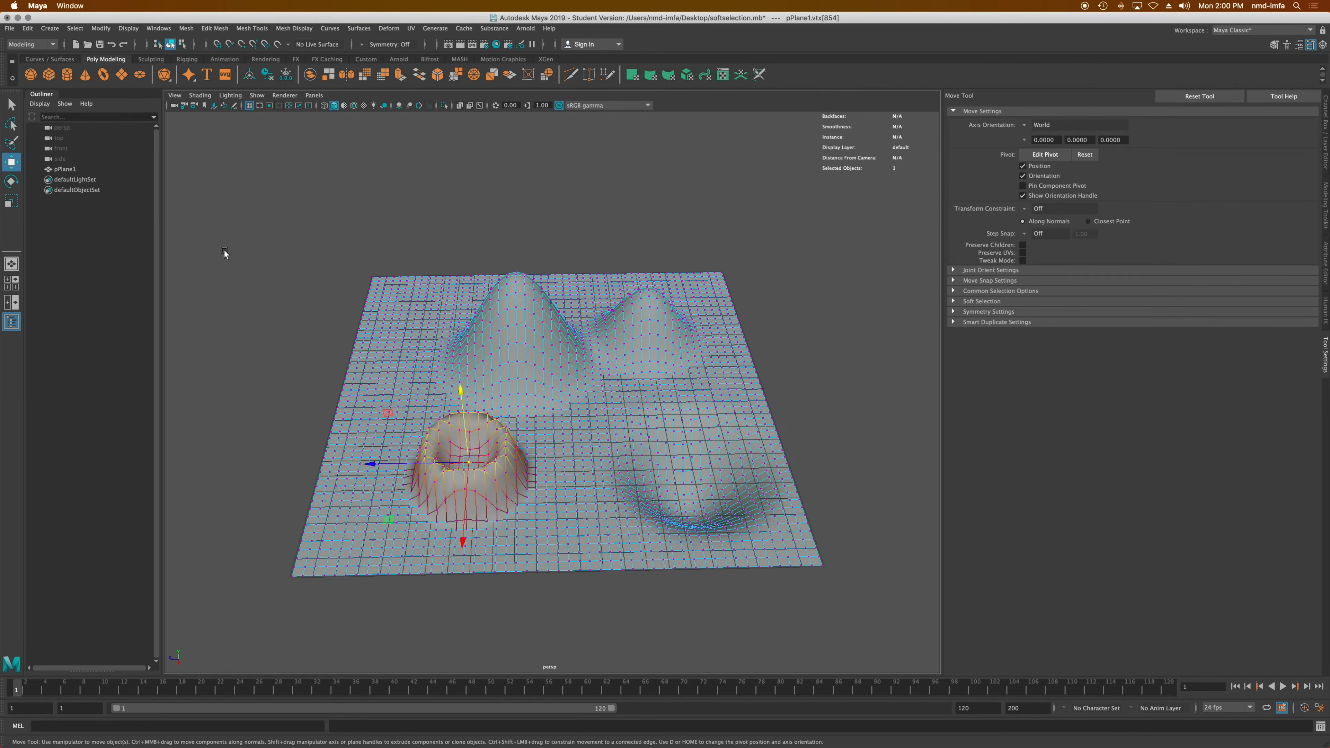
# - Turn the soft selection viewport color off and on again, and expand the symmetry settings
pyautogui.click(12, 105)
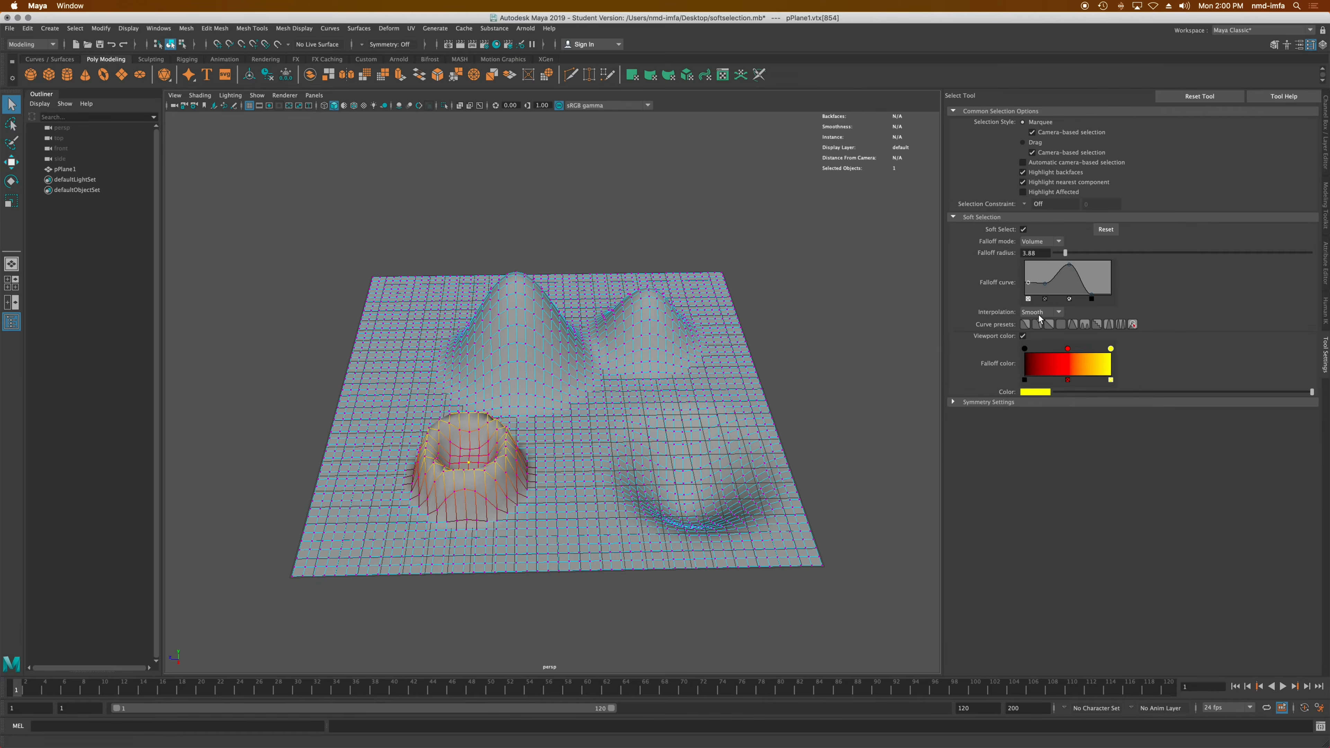
pyautogui.click(1023, 337)
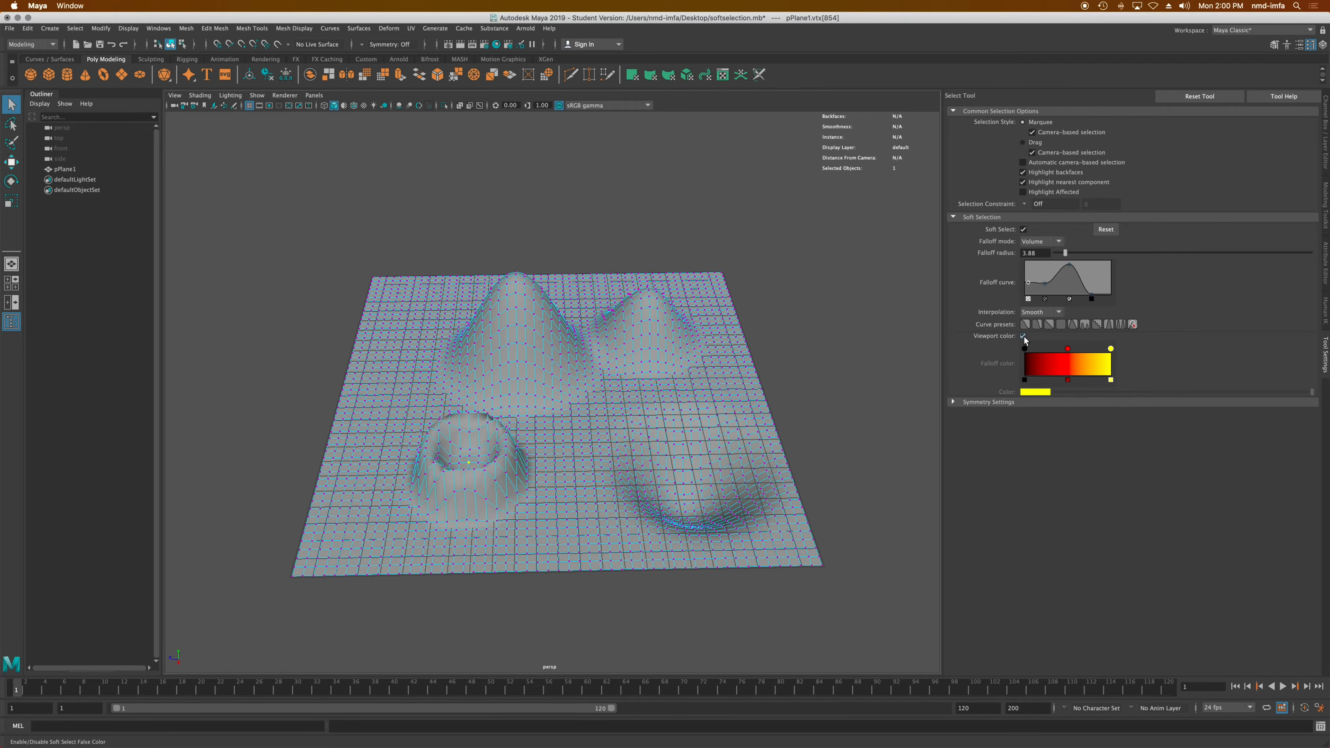
pyautogui.click(1024, 337)
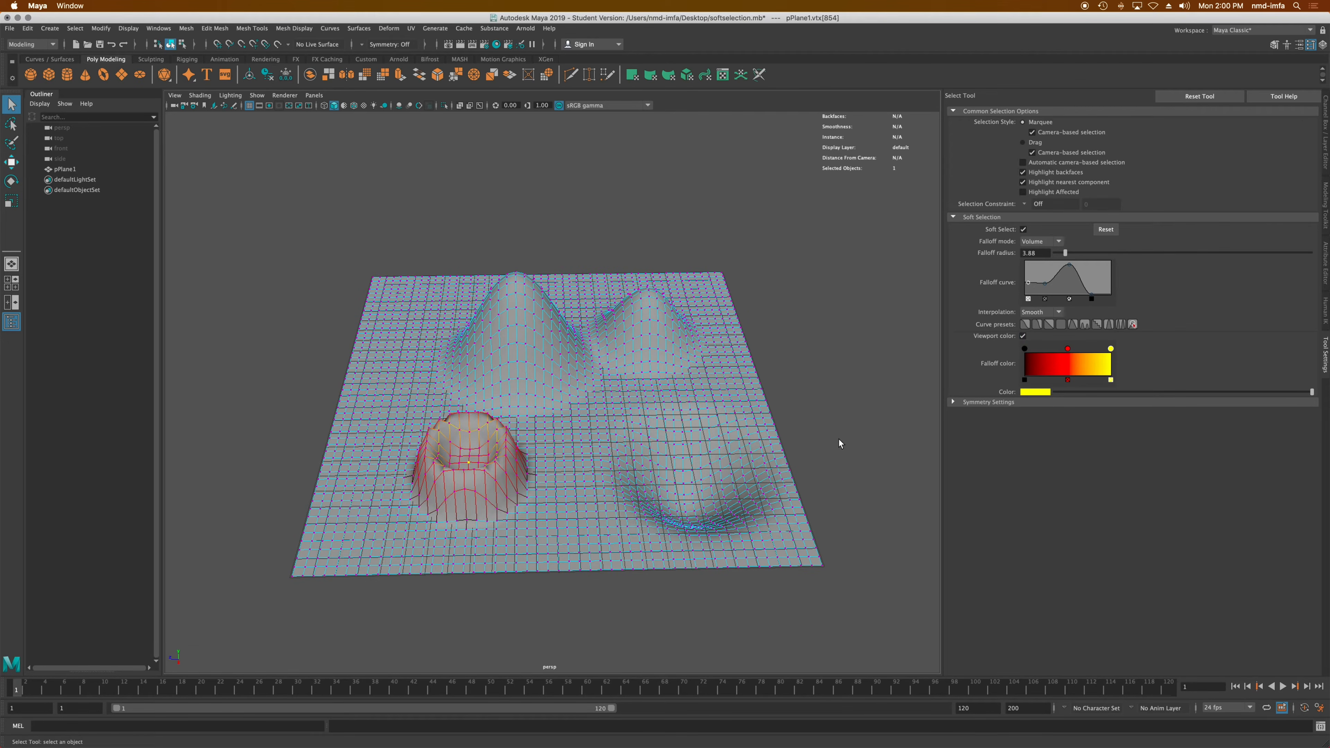
pyautogui.click(953, 402)
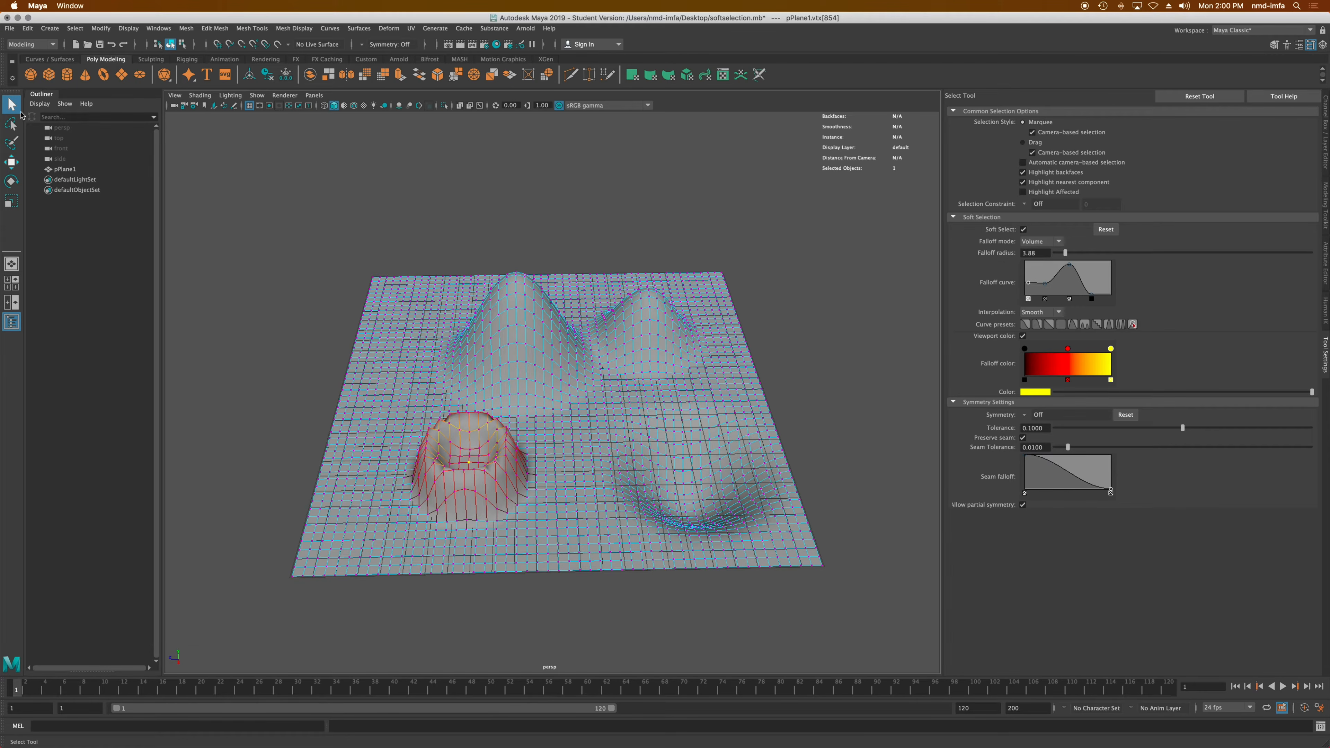
# - Return the sculpted plane to object mode and delete it
pyautogui.moveTo(327, 242); pyautogui.dragTo(866, 647)
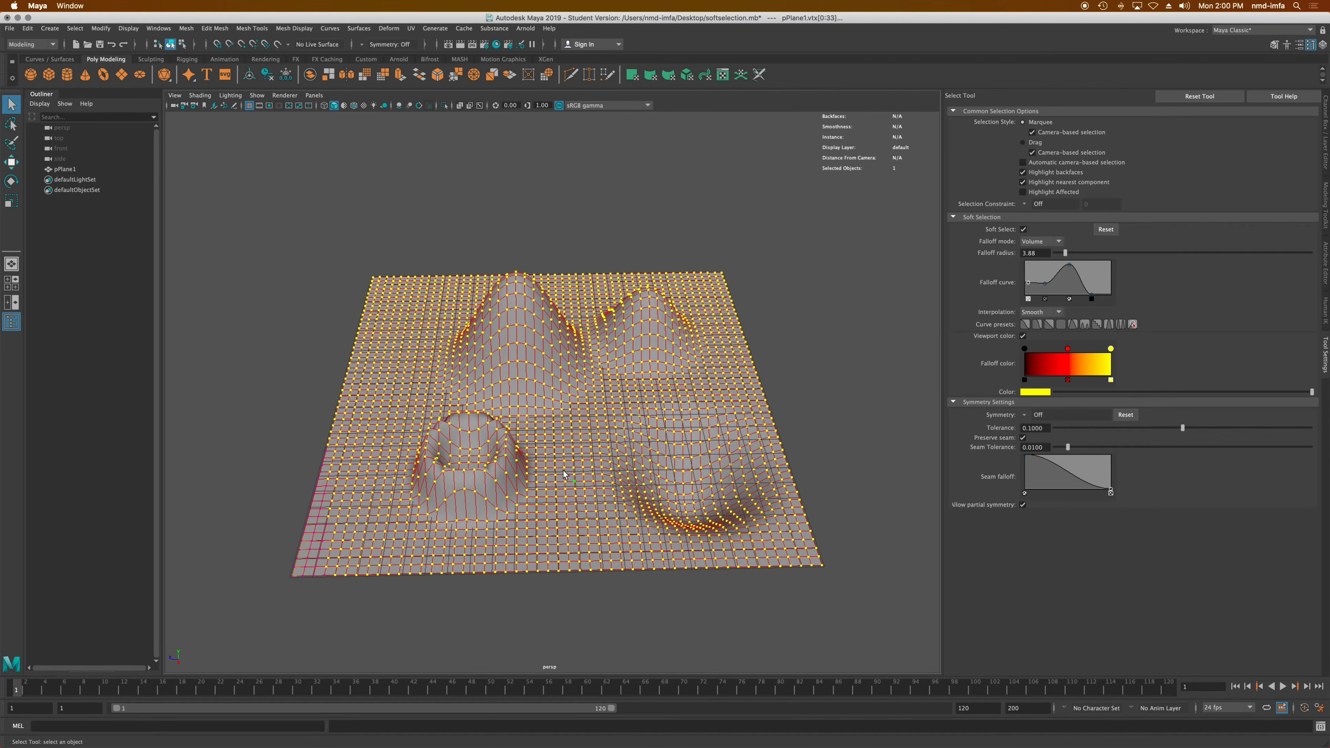
pyautogui.moveTo(565, 474); pyautogui.dragTo(602, 442, button='right')
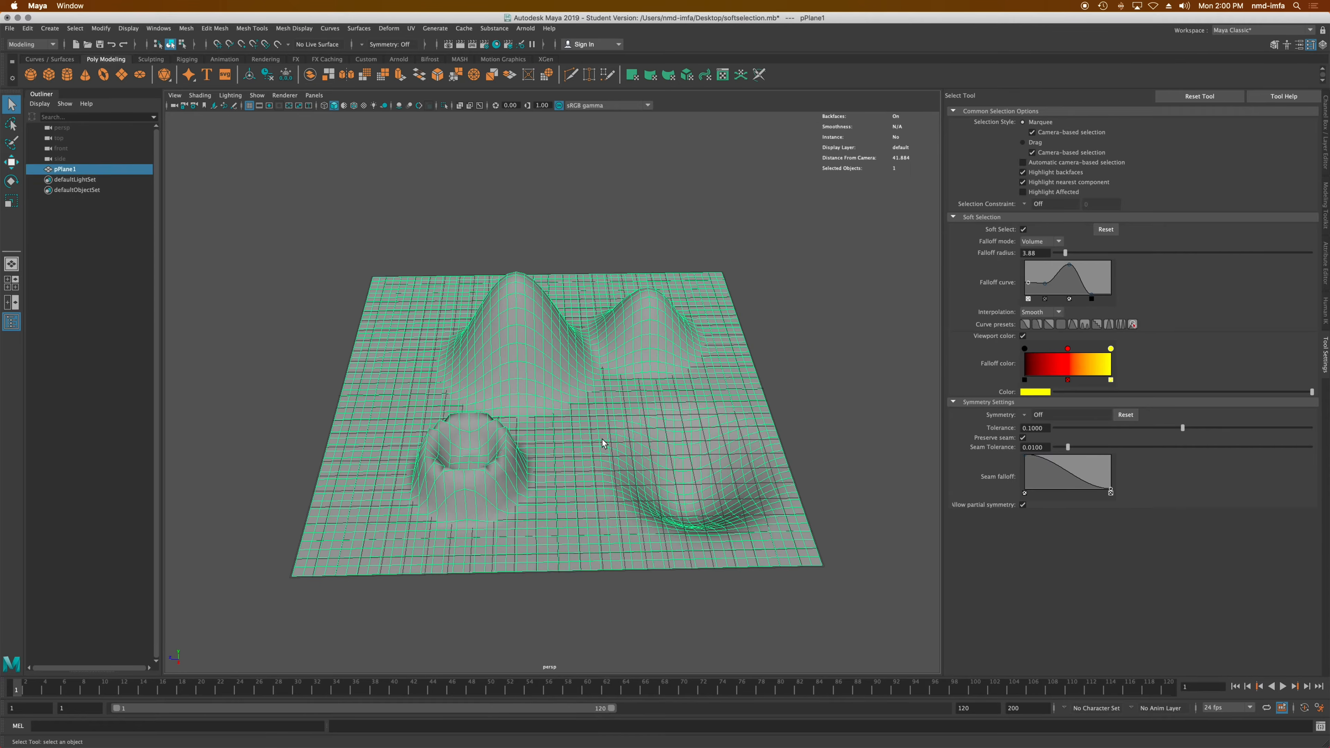
pyautogui.press('Delete')
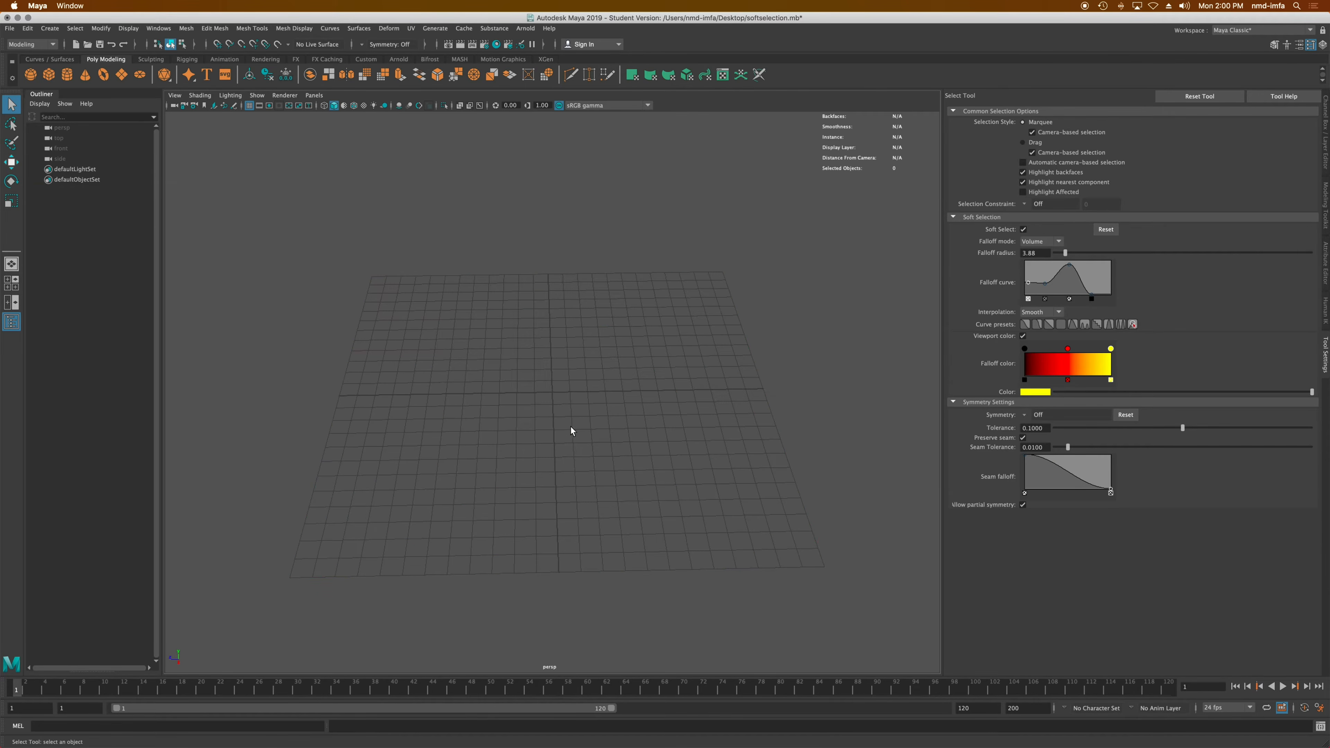
# - Create a polygon sphere at the origin and scale it up uniformly to several times its size
pyautogui.click(30, 74)
pyautogui.press('r')
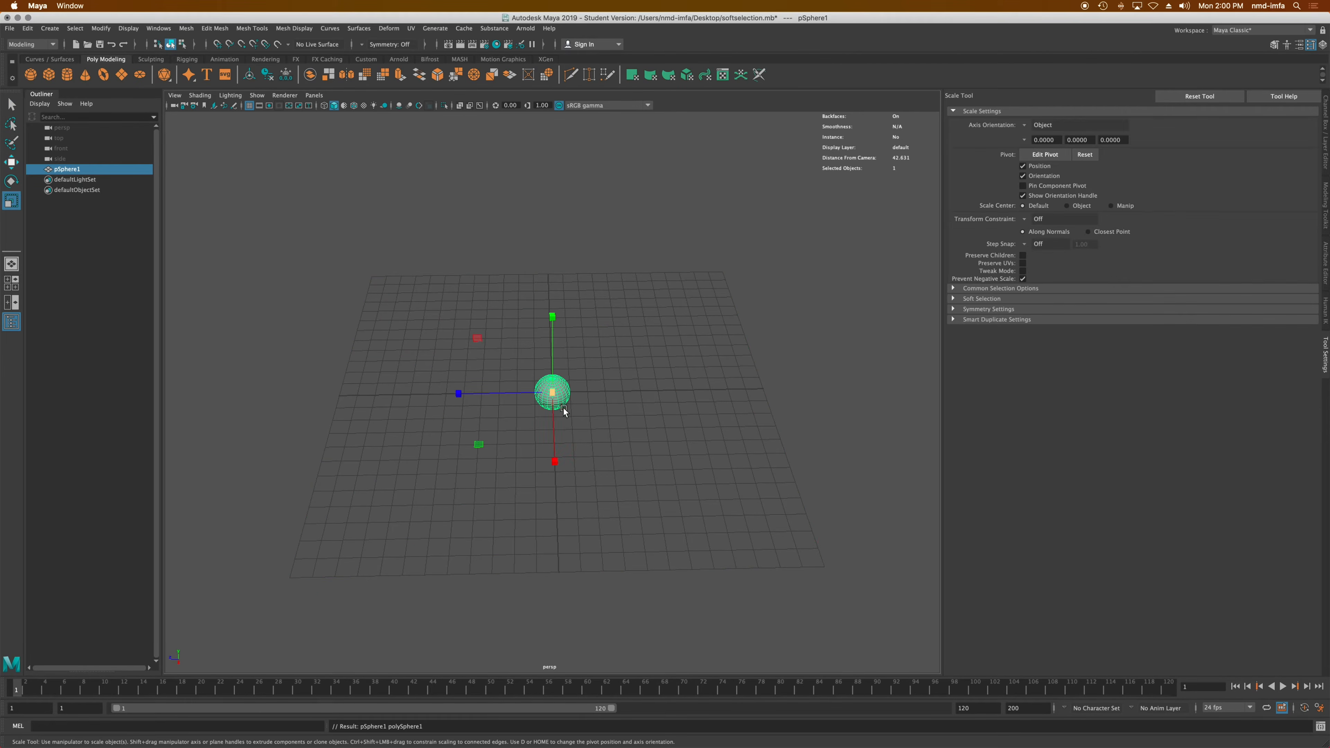
pyautogui.moveTo(553, 393); pyautogui.dragTo(755, 328)
pyautogui.keyDown('alt'); pyautogui.moveTo(667, 396); pyautogui.dragTo(689, 362); pyautogui.keyUp('alt')
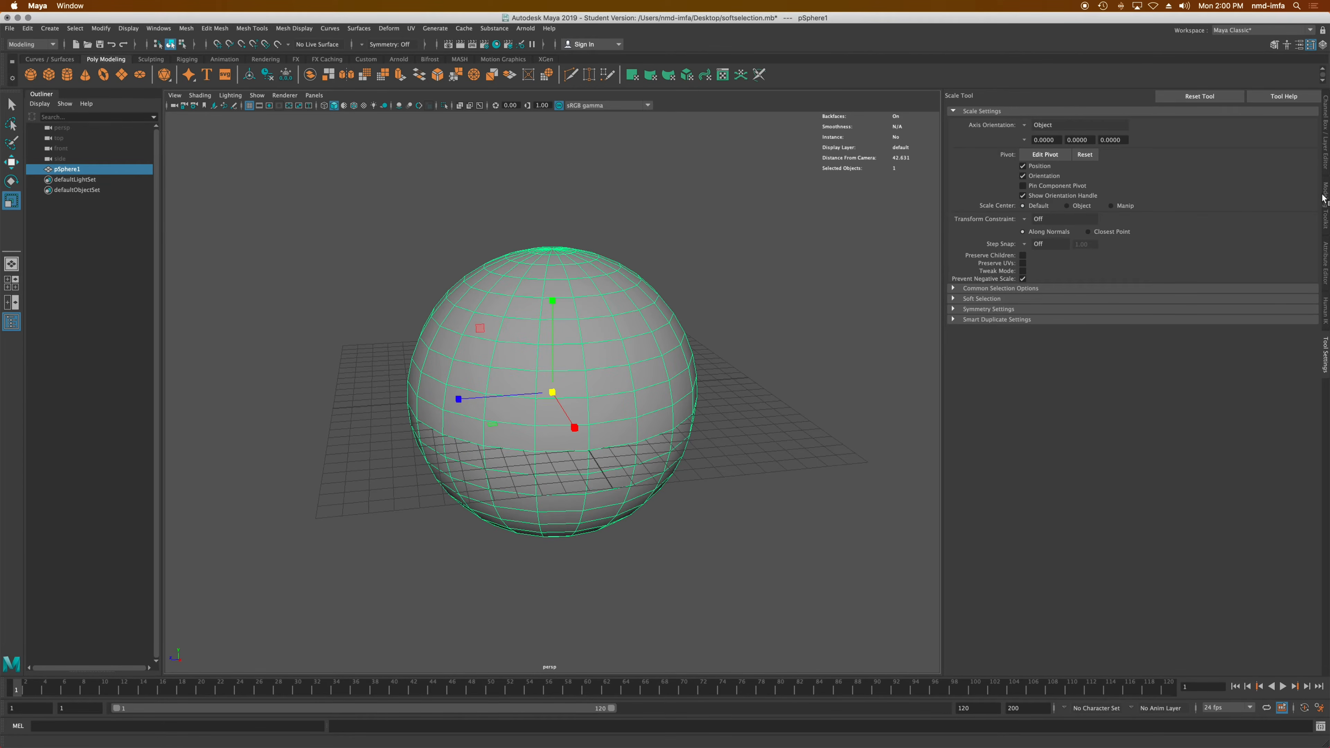
# - Set the sphere's axis and height subdivisions to 100 each
pyautogui.click(1323, 262)
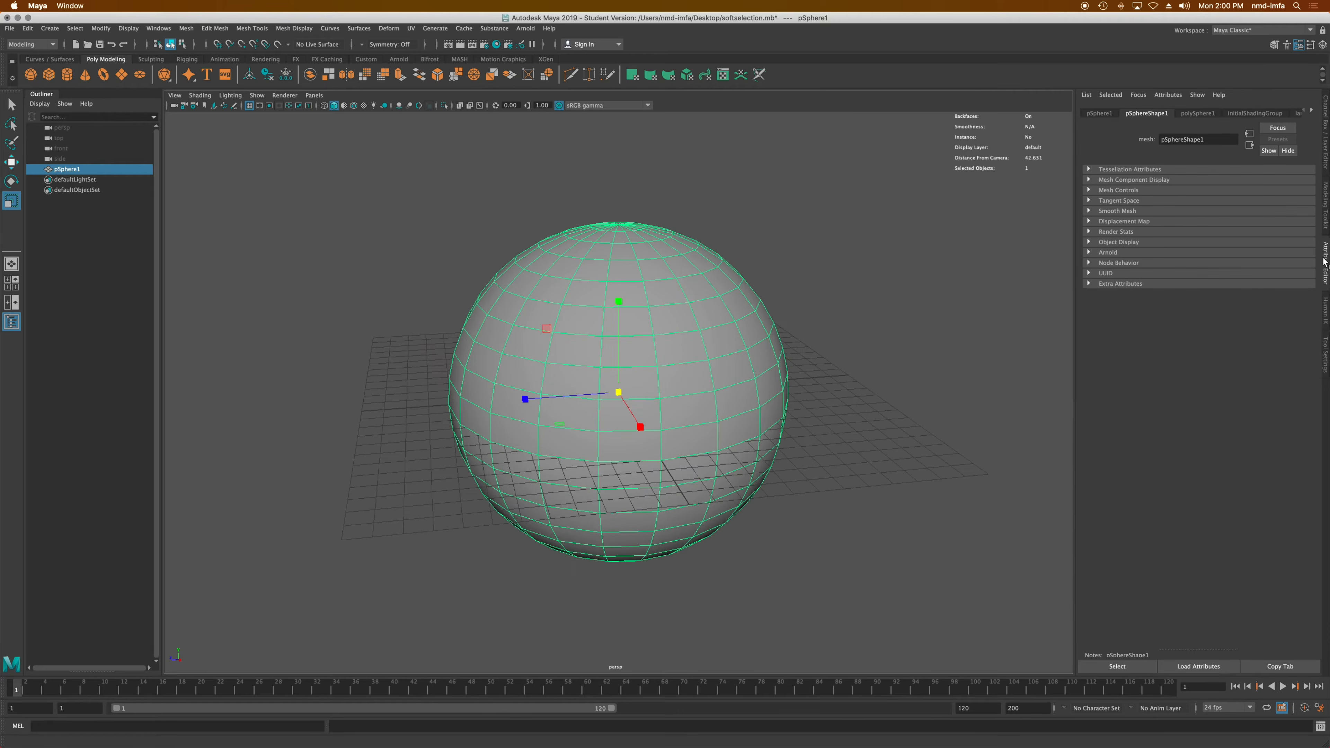
pyautogui.click(1196, 113)
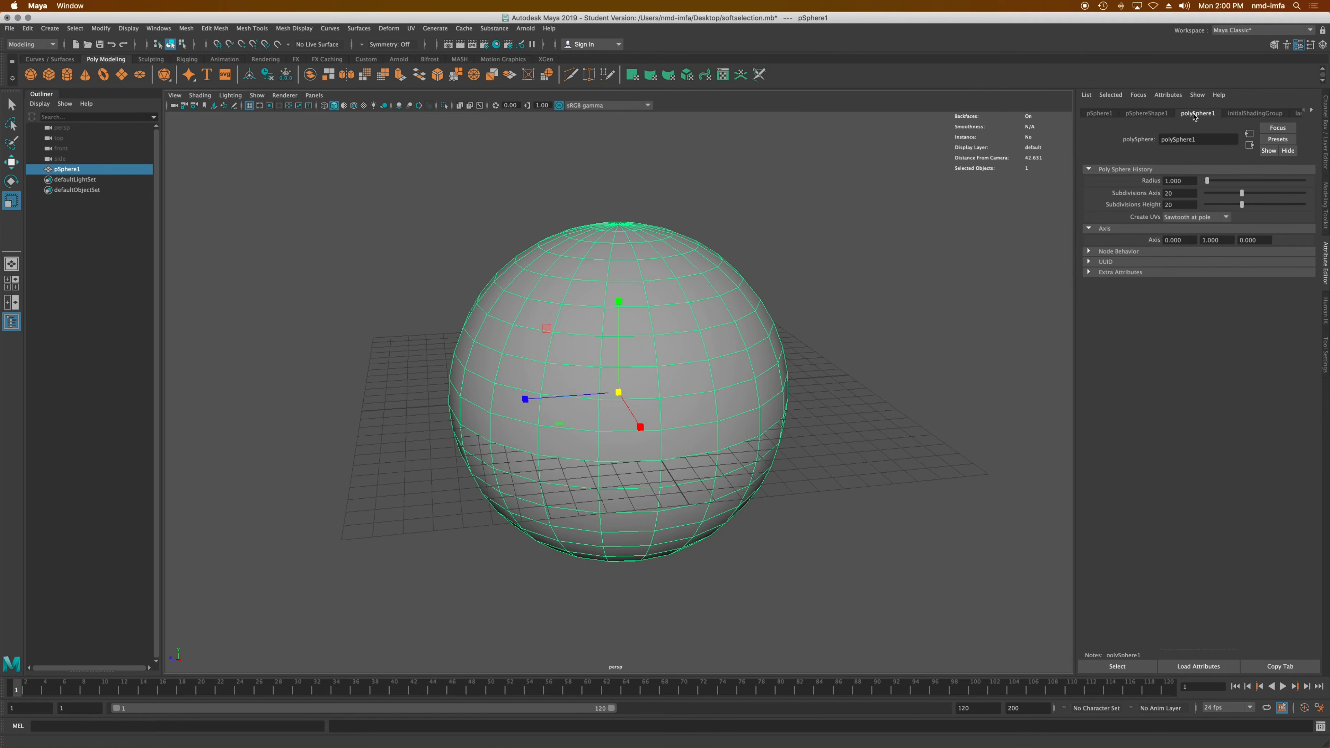
pyautogui.moveTo(1240, 193); pyautogui.dragTo(1321, 197)
pyautogui.click(1189, 195)
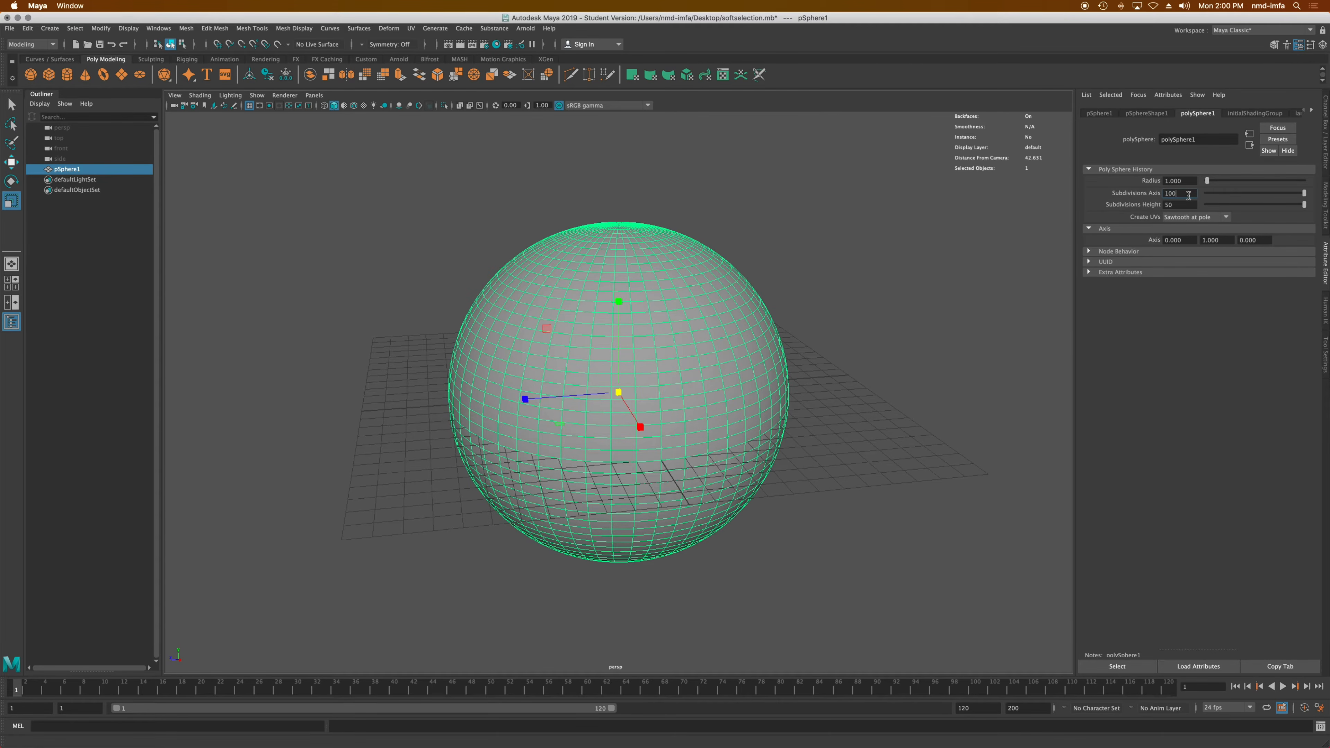
pyautogui.press('Return')
pyautogui.click(1191, 205)
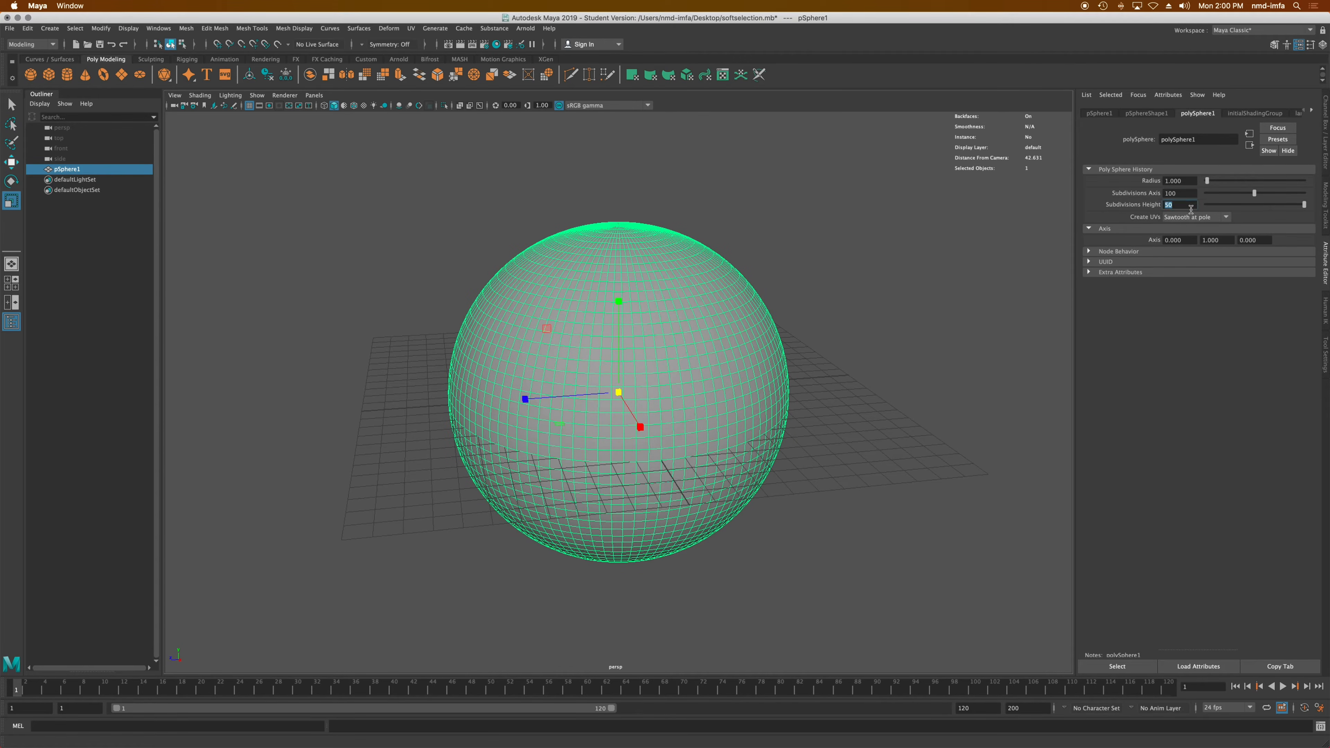
pyautogui.press('Return')
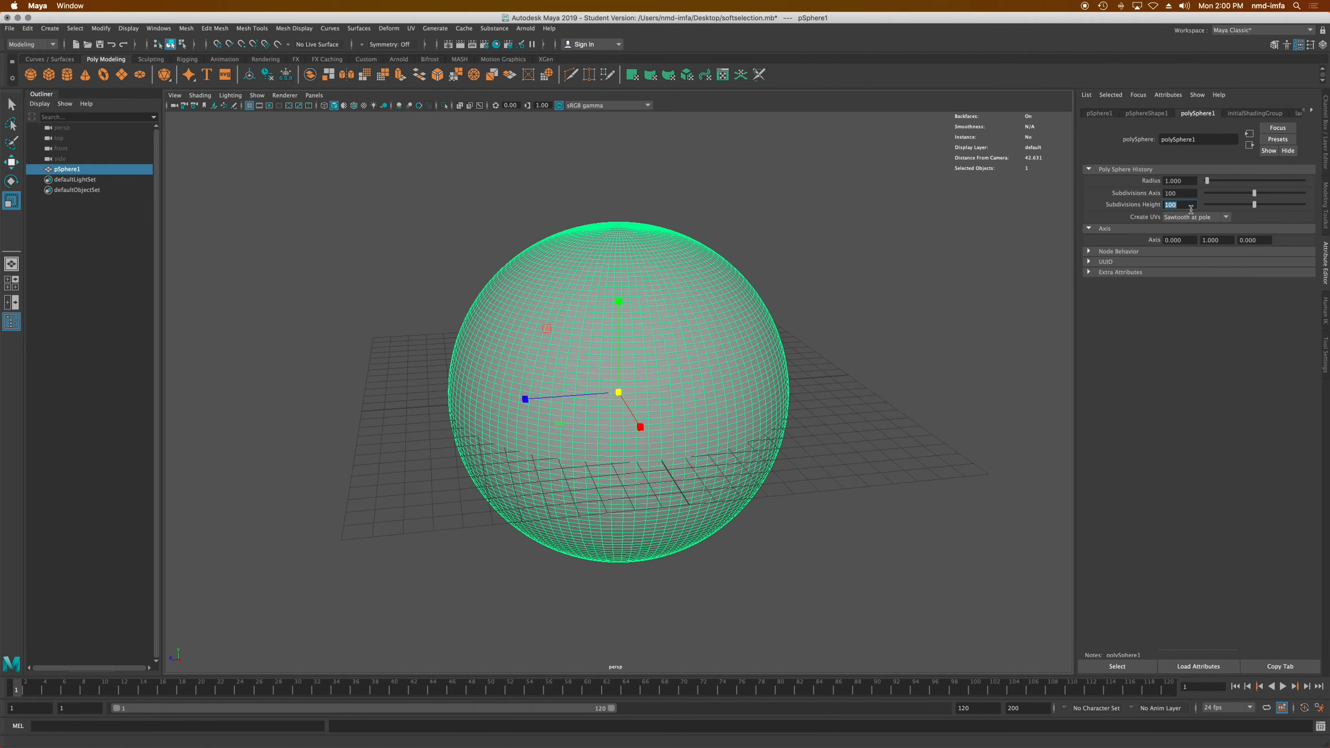
# - Switch the sphere to vertex component mode
pyautogui.keyDown('alt'); pyautogui.moveTo(759, 400); pyautogui.dragTo(668, 406); pyautogui.keyUp('alt')
pyautogui.rightClick(668, 406)
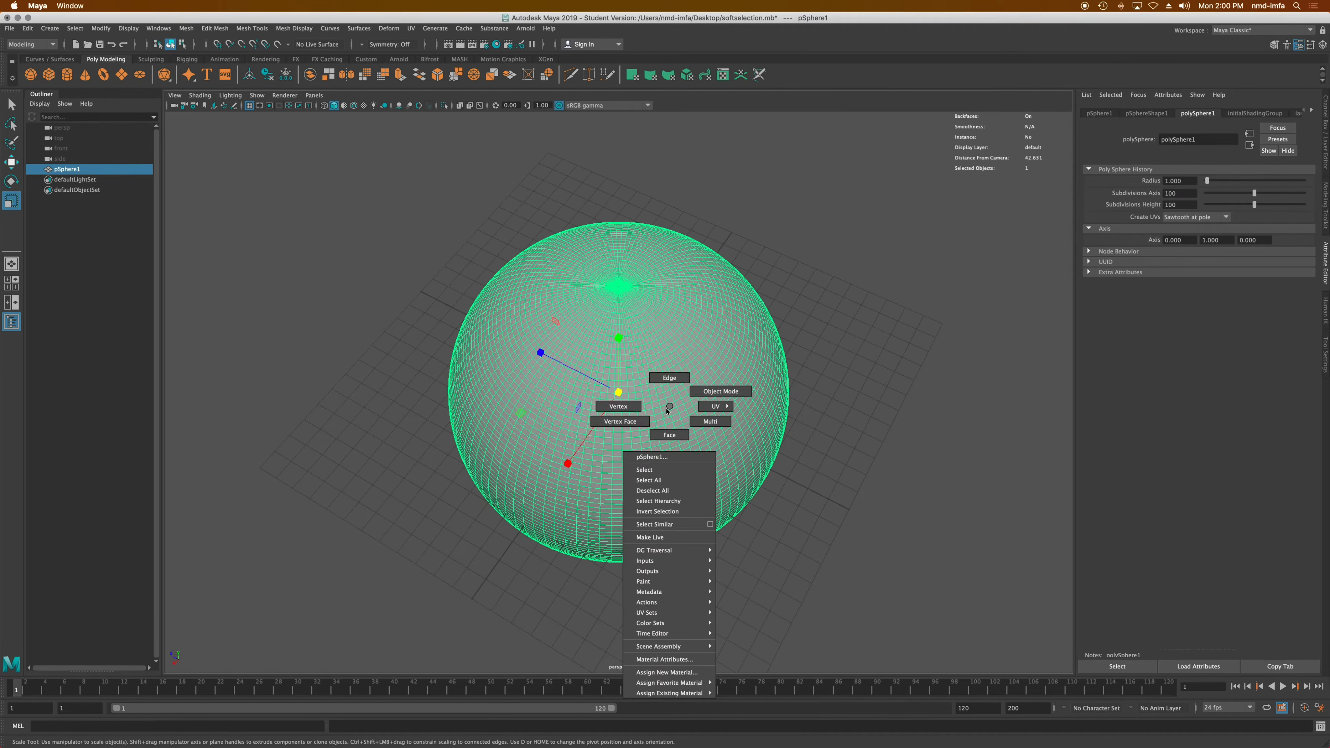
pyautogui.moveTo(669, 406); pyautogui.dragTo(616, 405, button='right')
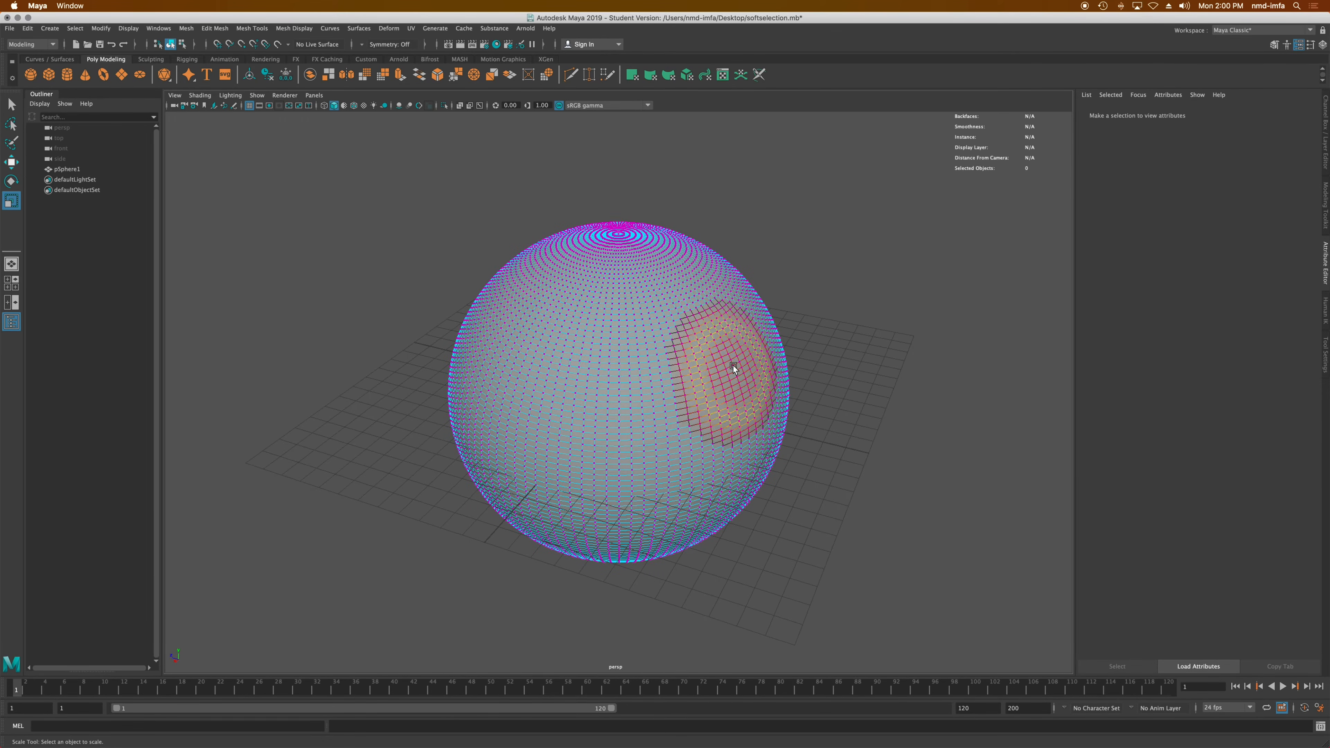
# - Show the Select tool's soft selection and symmetry settings and set the symmetry to Object X
pyautogui.click(13, 105)
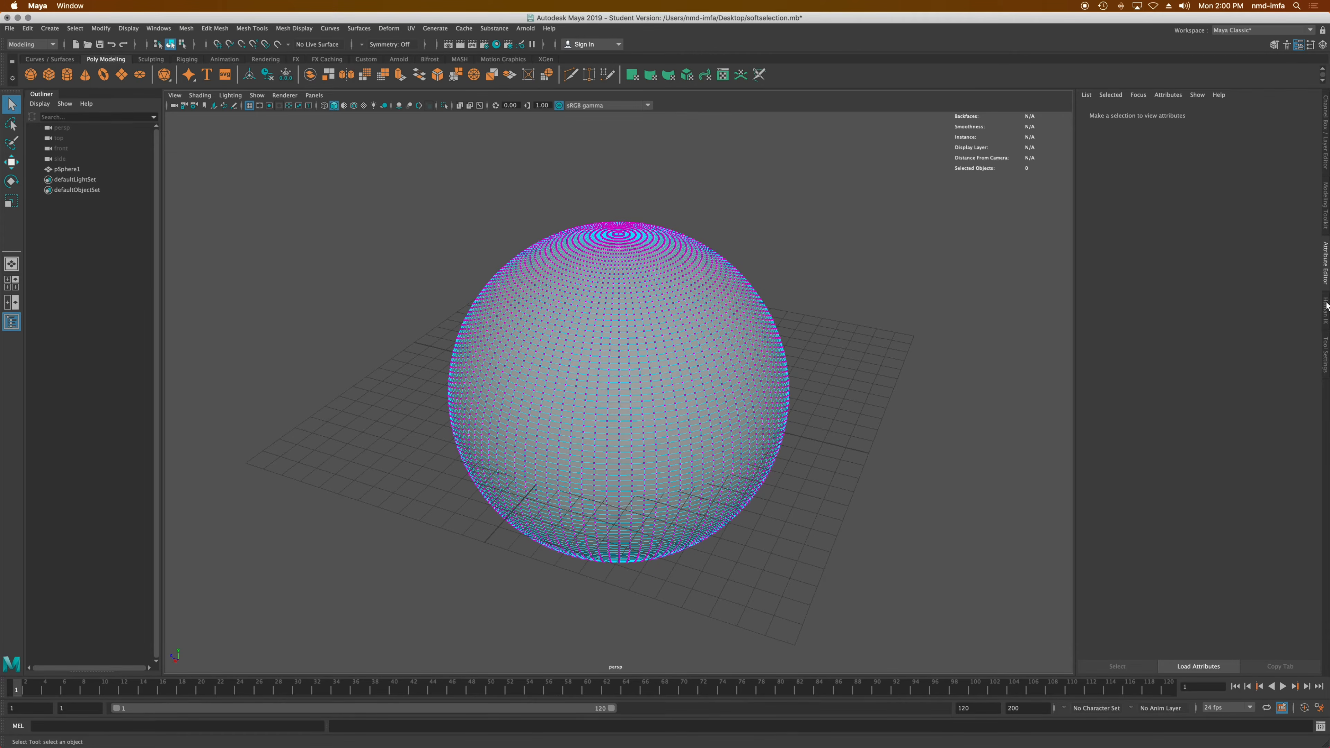
pyautogui.click(1325, 352)
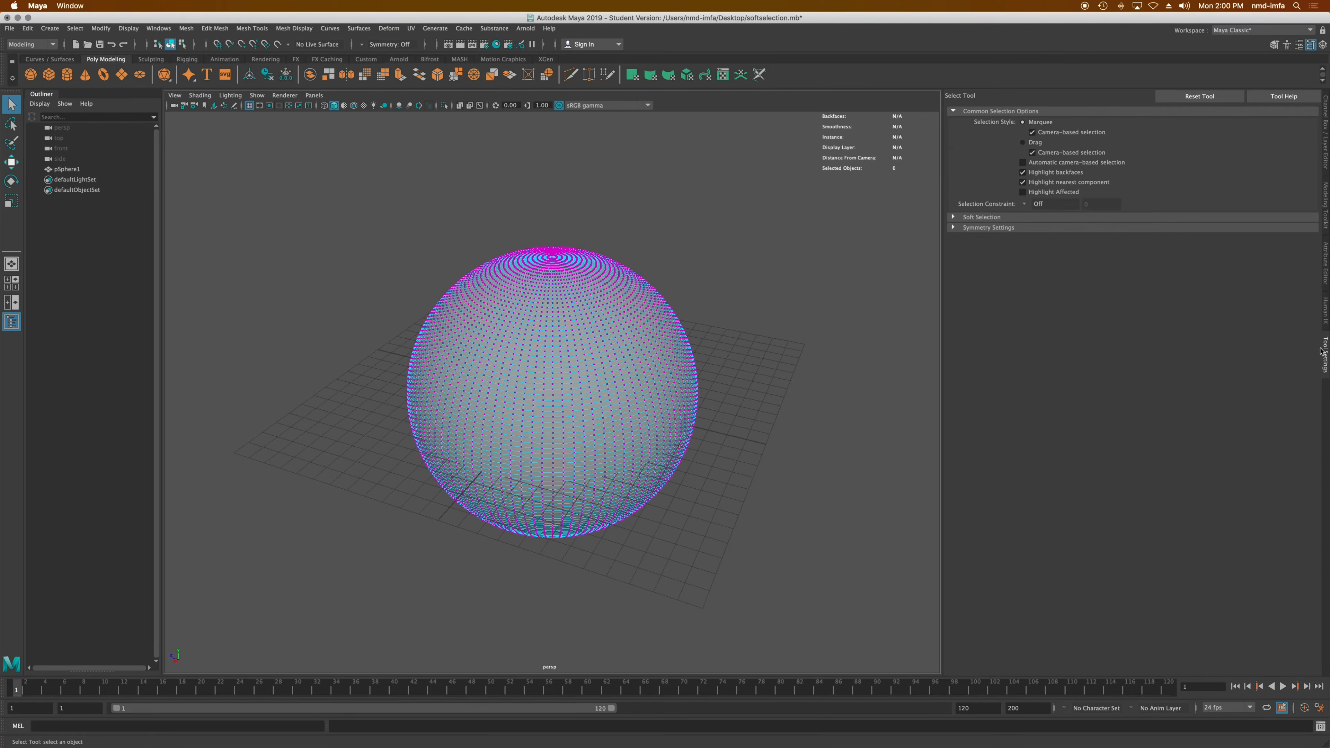
pyautogui.click(954, 217)
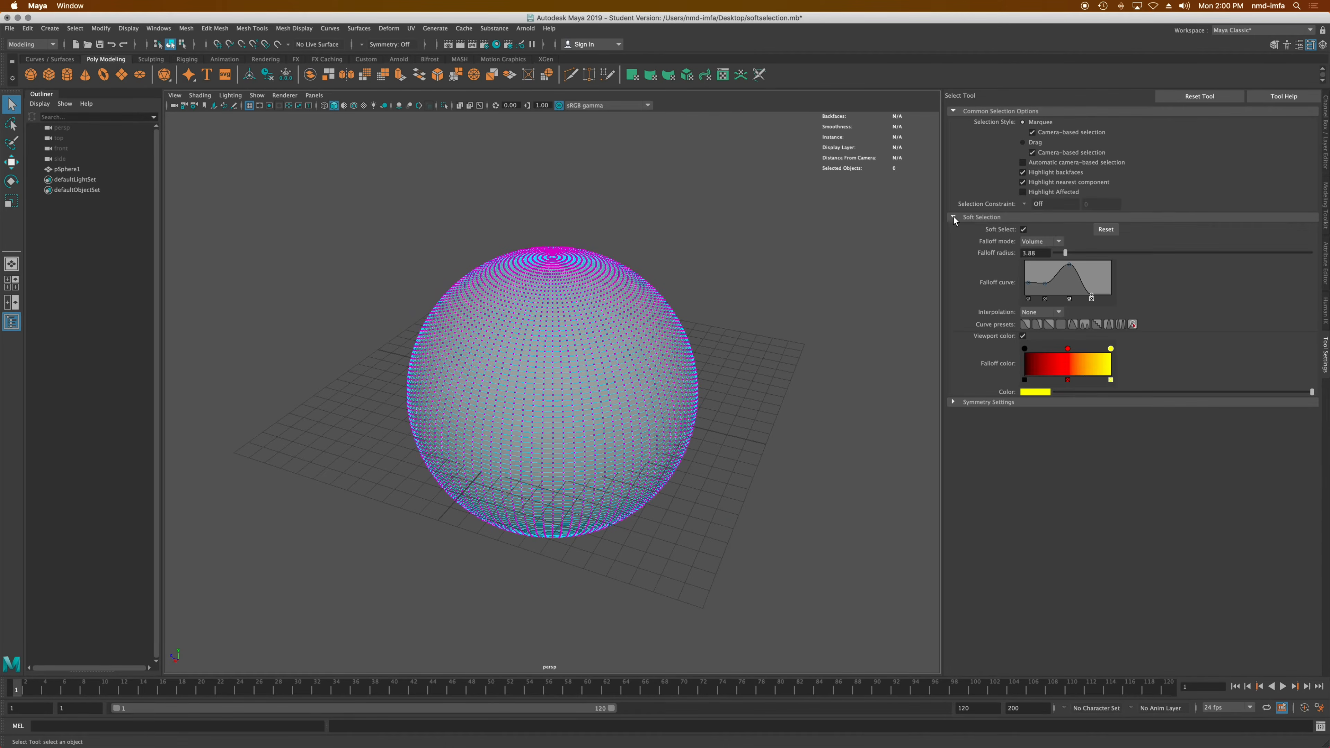
pyautogui.click(952, 402)
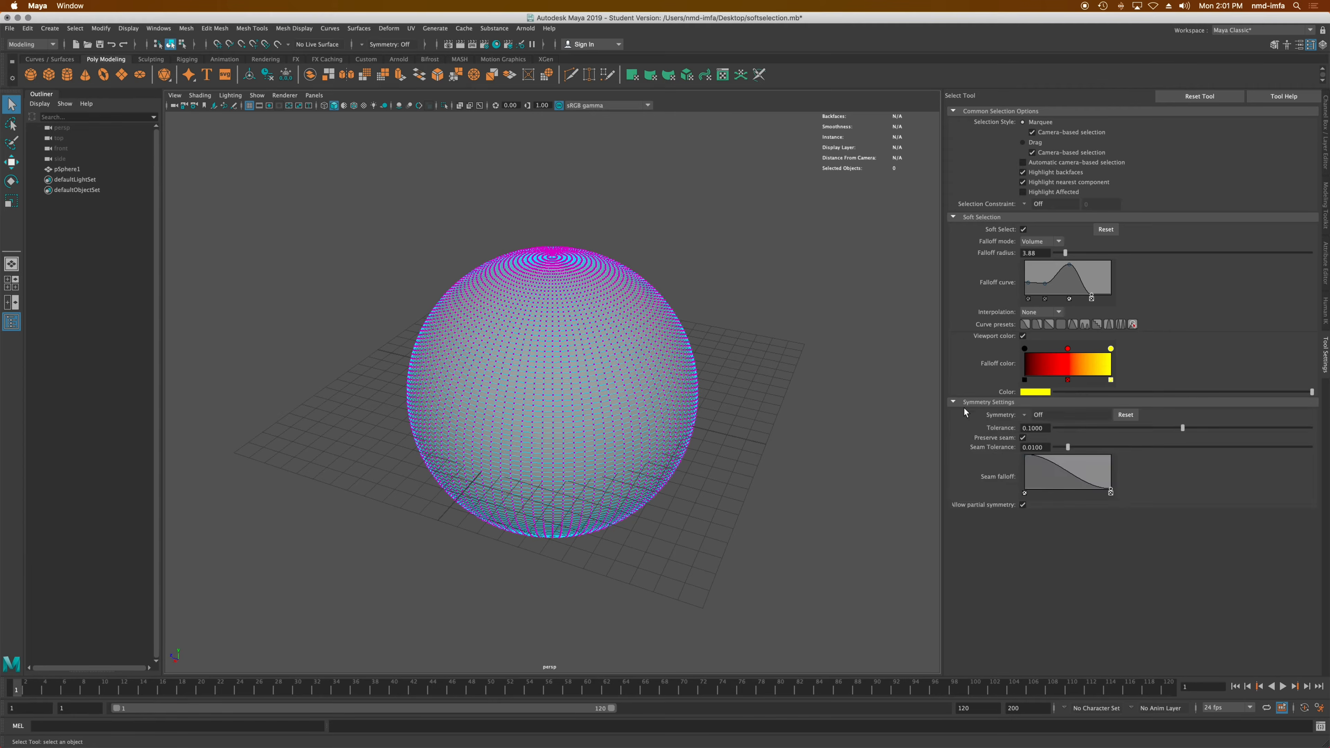
pyautogui.click(1027, 416)
pyautogui.click(1044, 428)
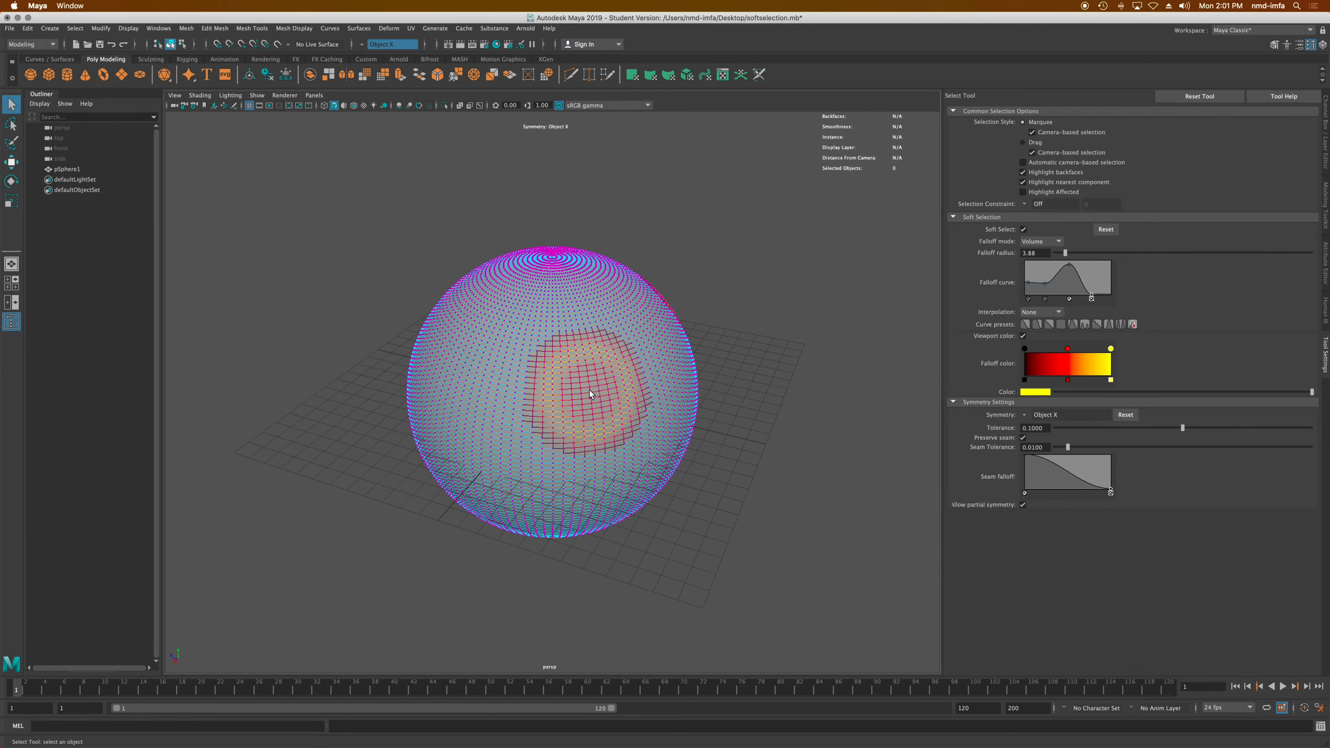
# - Select a vertex on the sphere's front with Object X symmetry and move it along one axis to shape two mirrored eye-like forms
pyautogui.keyDown('alt'); pyautogui.moveTo(590, 394); pyautogui.dragTo(506, 410); pyautogui.keyUp('alt')
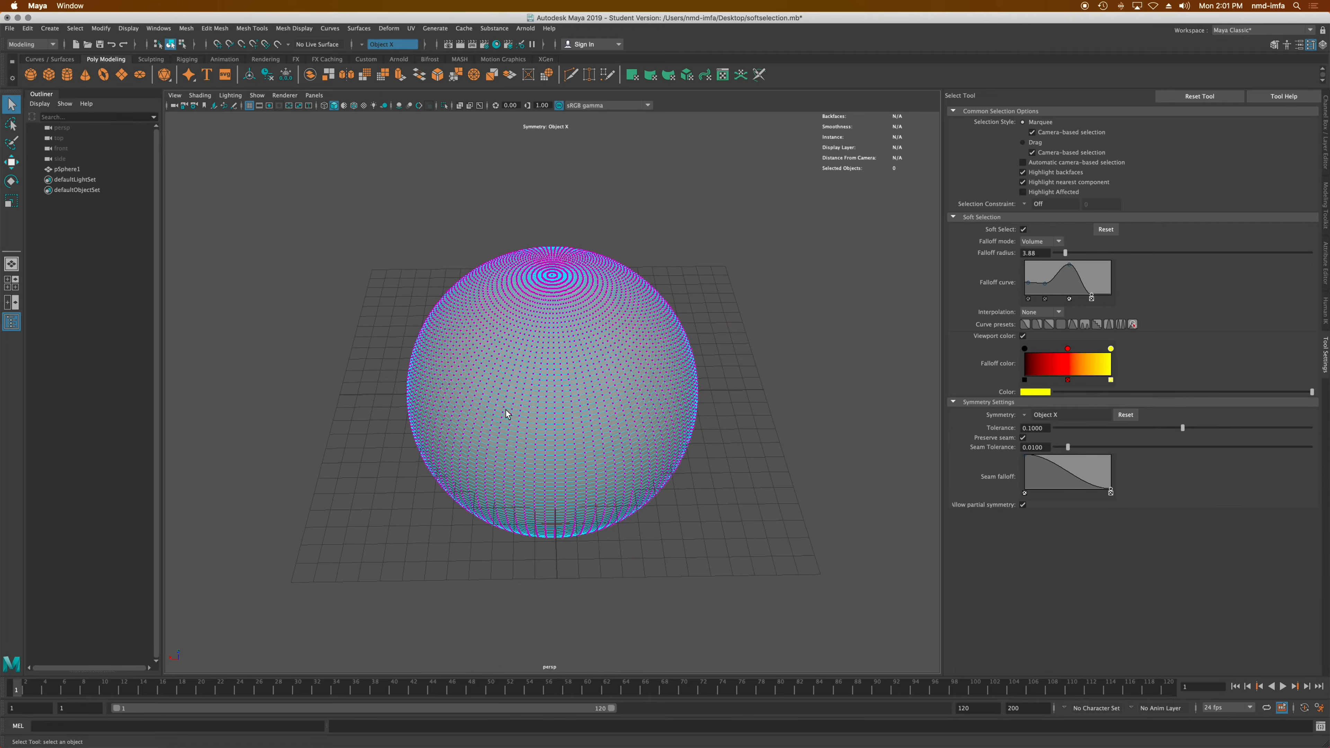
pyautogui.click(474, 395)
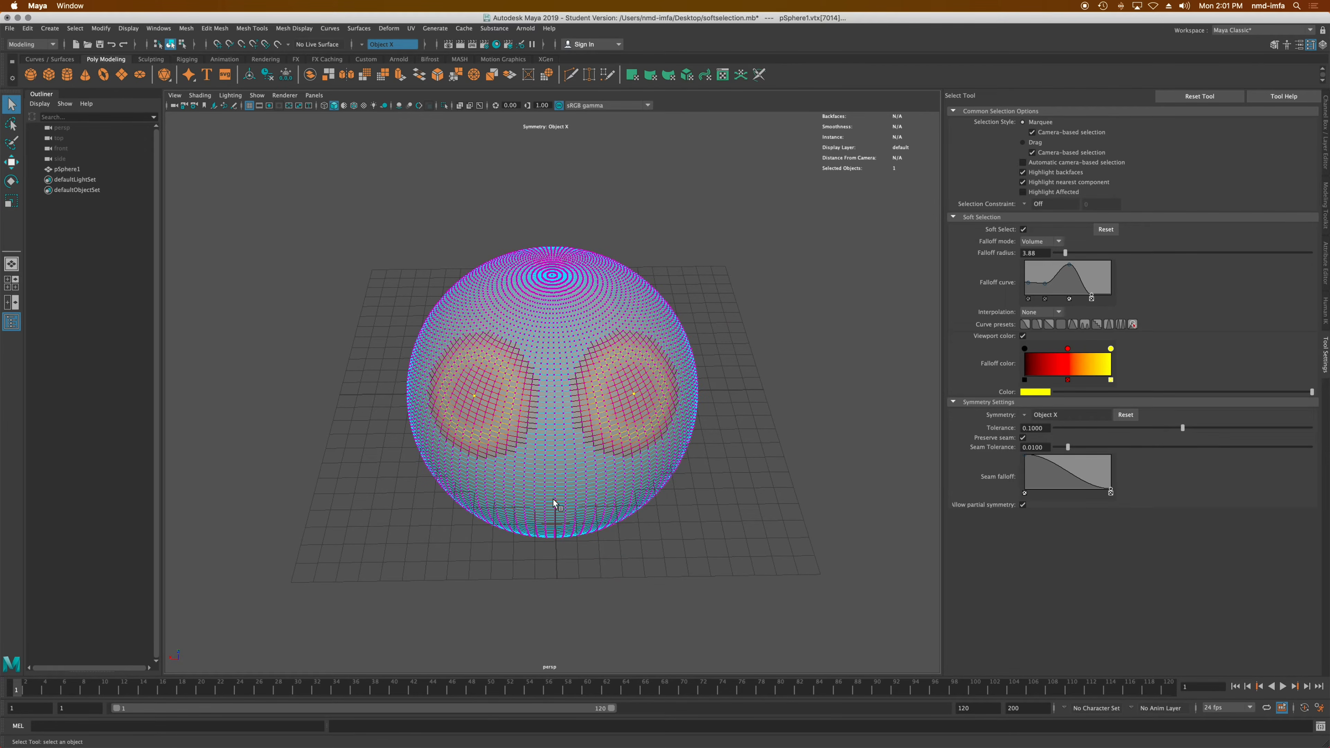
pyautogui.press('w')
pyautogui.keyDown('alt'); pyautogui.moveTo(460, 400); pyautogui.dragTo(569, 350); pyautogui.keyUp('alt')
pyautogui.press('z')
pyautogui.moveTo(508, 413); pyautogui.dragTo(514, 410)
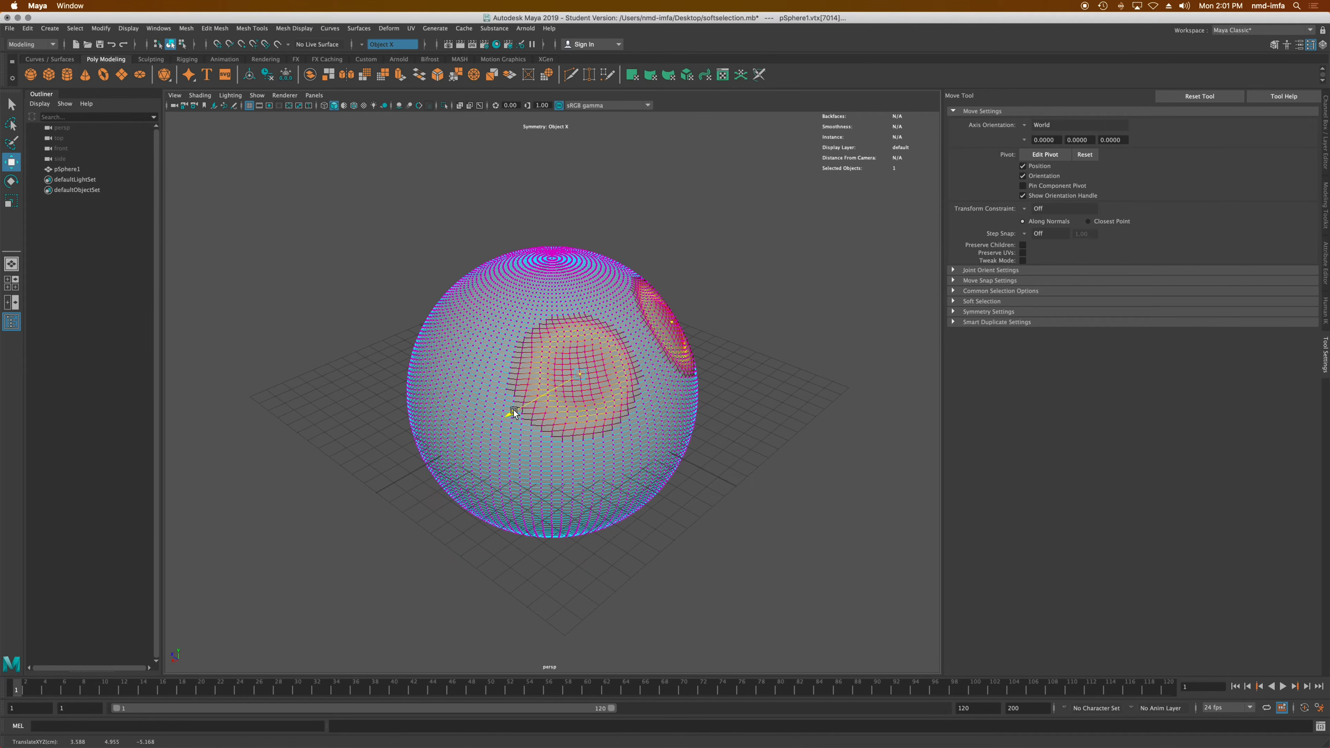
pyautogui.keyDown('alt'); pyautogui.moveTo(552, 358); pyautogui.dragTo(462, 358); pyautogui.keyUp('alt')
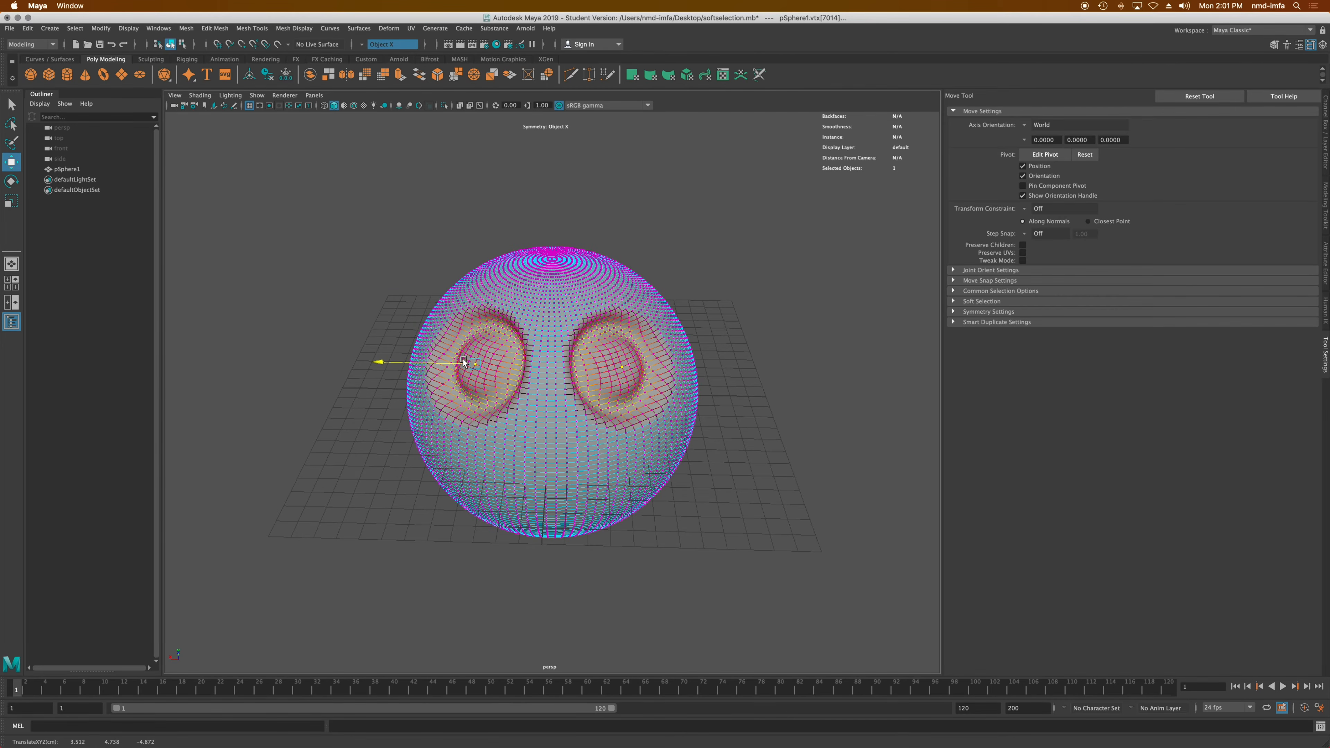
pyautogui.keyDown('alt'); pyautogui.moveTo(510, 414); pyautogui.dragTo(474, 406); pyautogui.keyUp('alt')
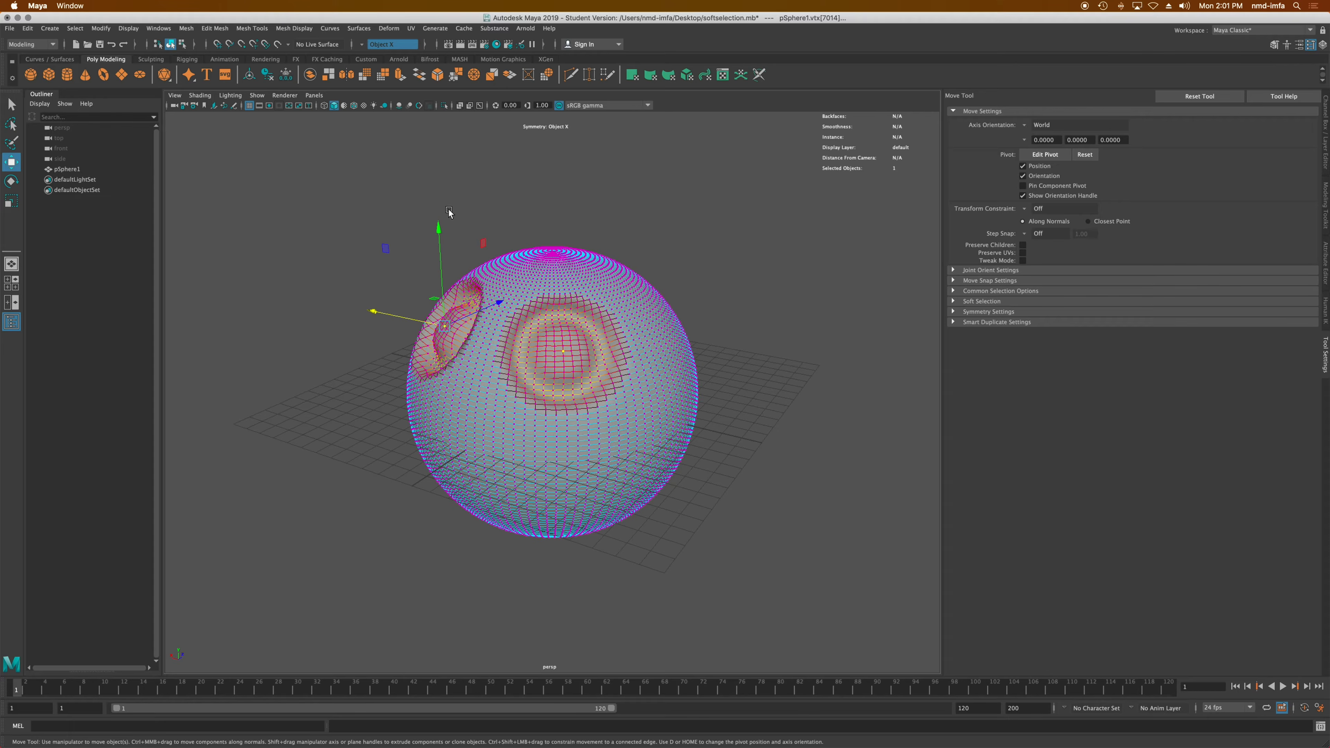
# - Set the Select tool's symmetry to Object Y and select vertices around the sphere to inspect the mirrored soft selection
pyautogui.click(12, 105)
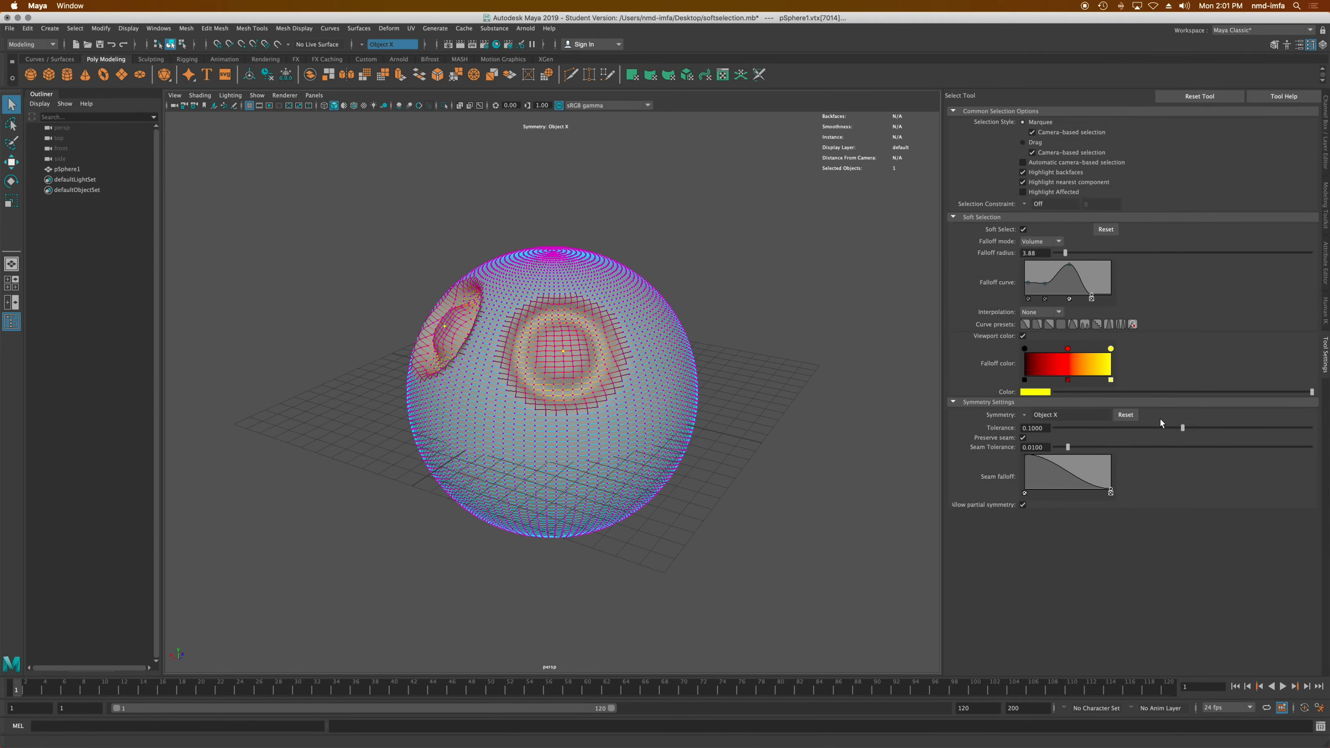
pyautogui.click(1031, 417)
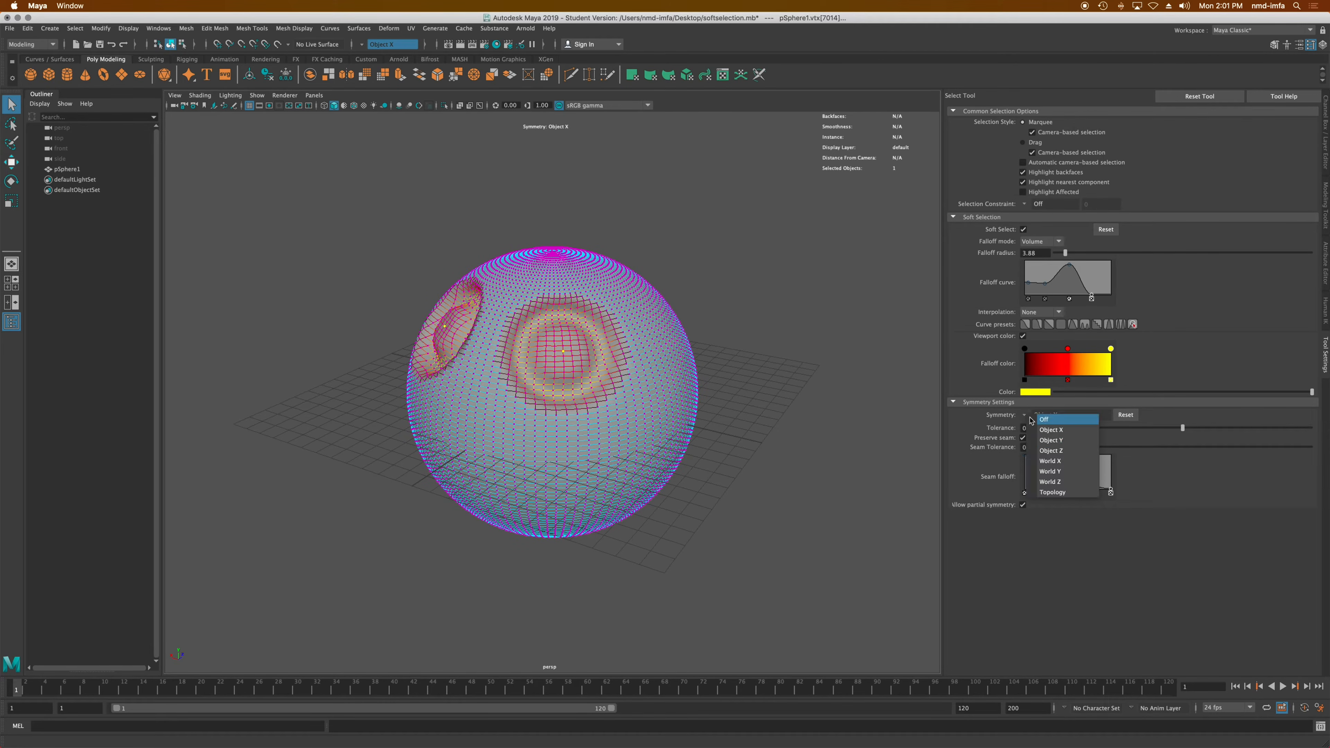
pyautogui.click(1044, 440)
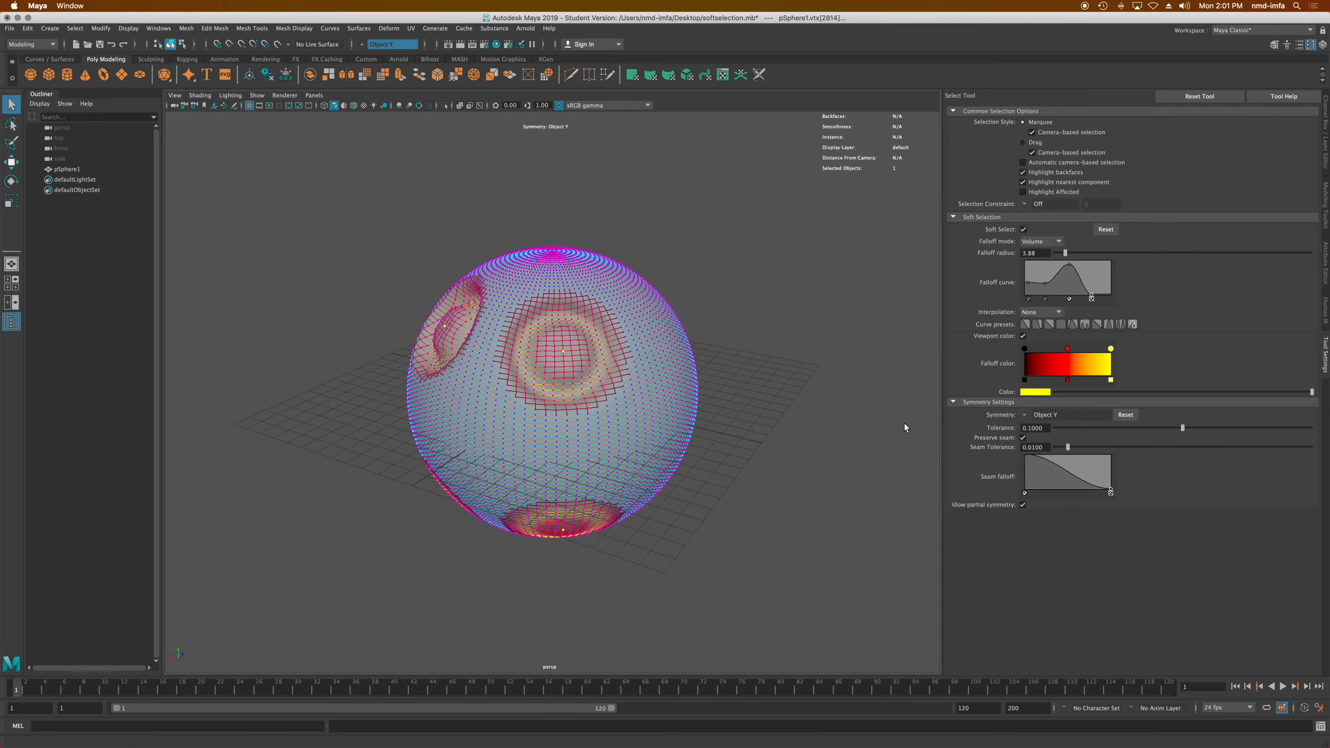
pyautogui.click(504, 443)
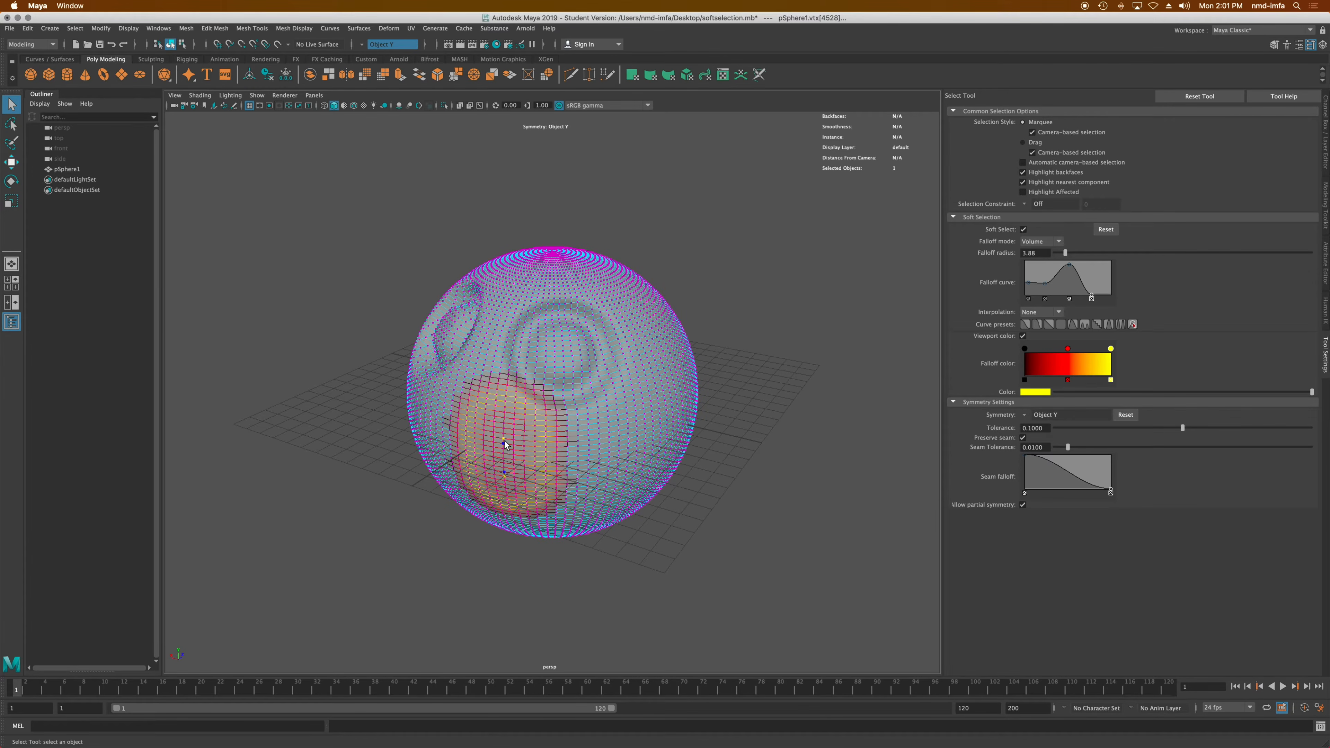
pyautogui.click(498, 292)
pyautogui.click(506, 416)
pyautogui.keyDown('alt'); pyautogui.moveTo(496, 429); pyautogui.dragTo(557, 392); pyautogui.keyUp('alt')
pyautogui.click(556, 389)
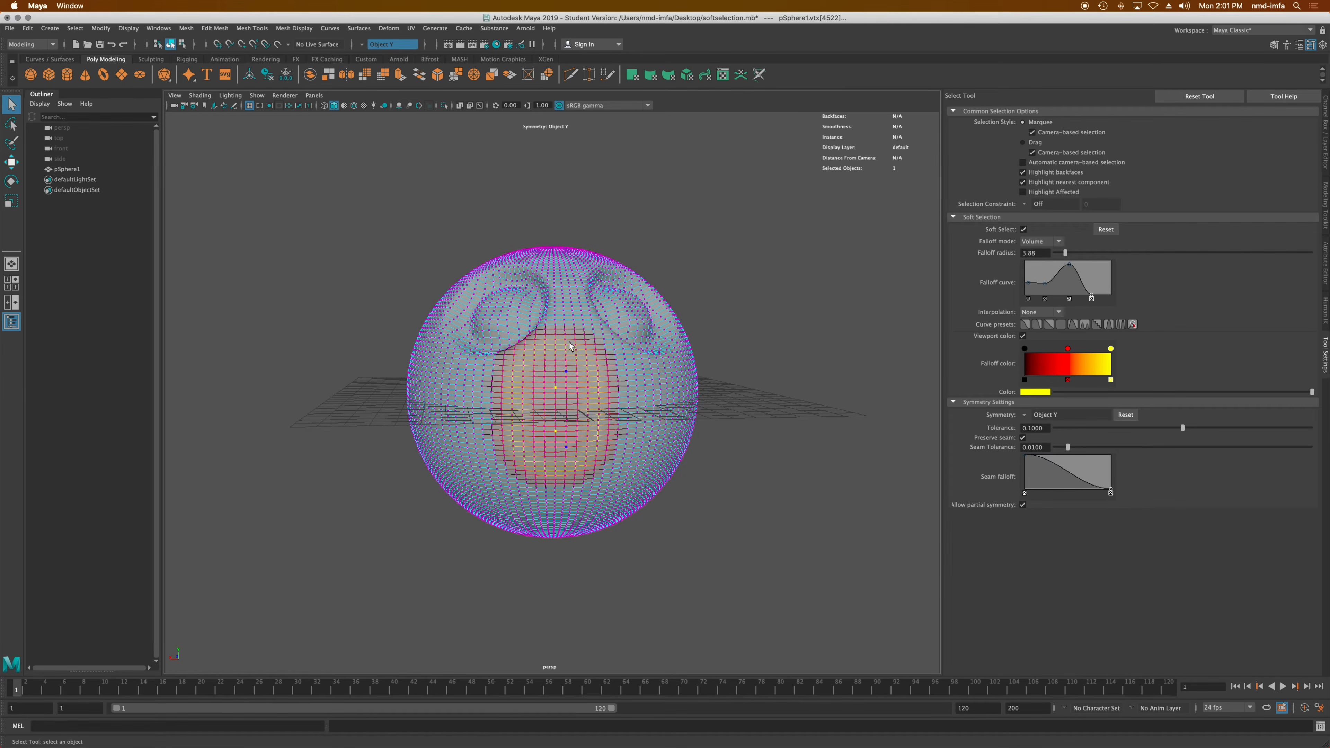
pyautogui.click(568, 268)
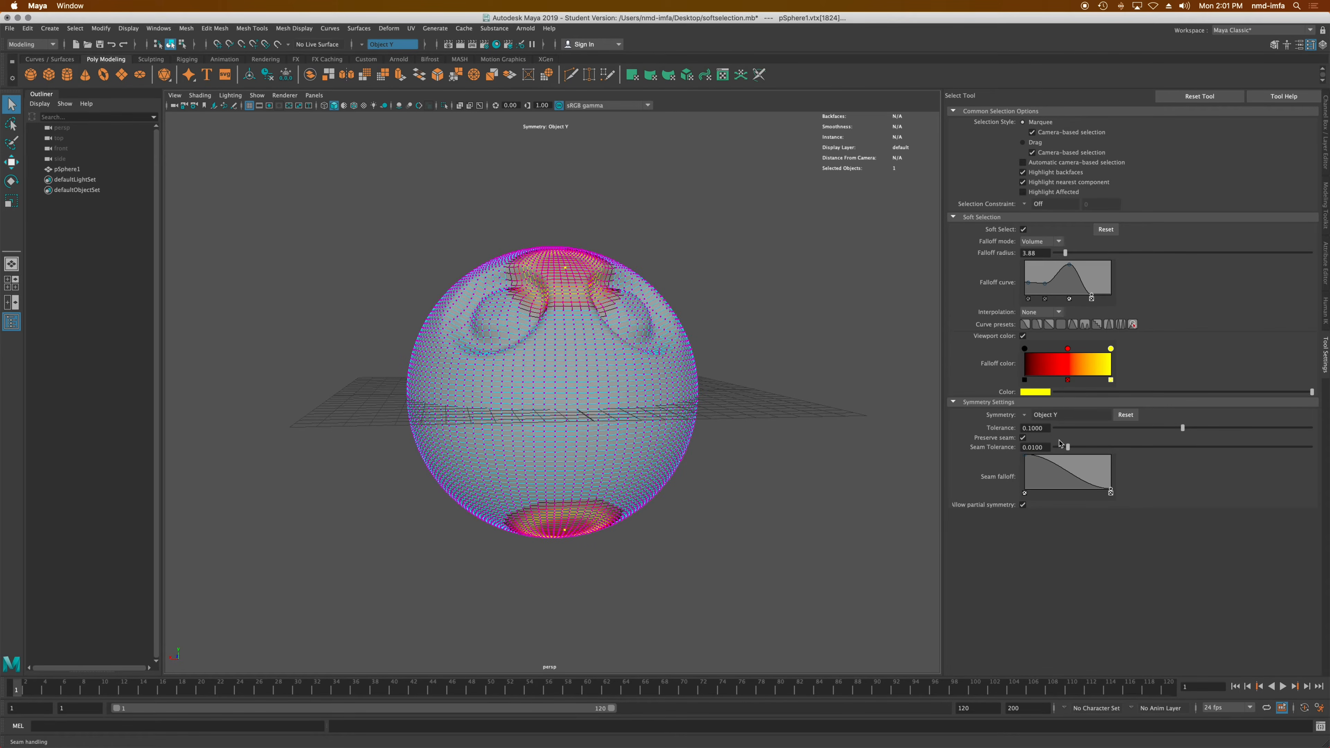
pyautogui.keyDown('alt'); pyautogui.moveTo(726, 419); pyautogui.dragTo(635, 440); pyautogui.keyUp('alt')
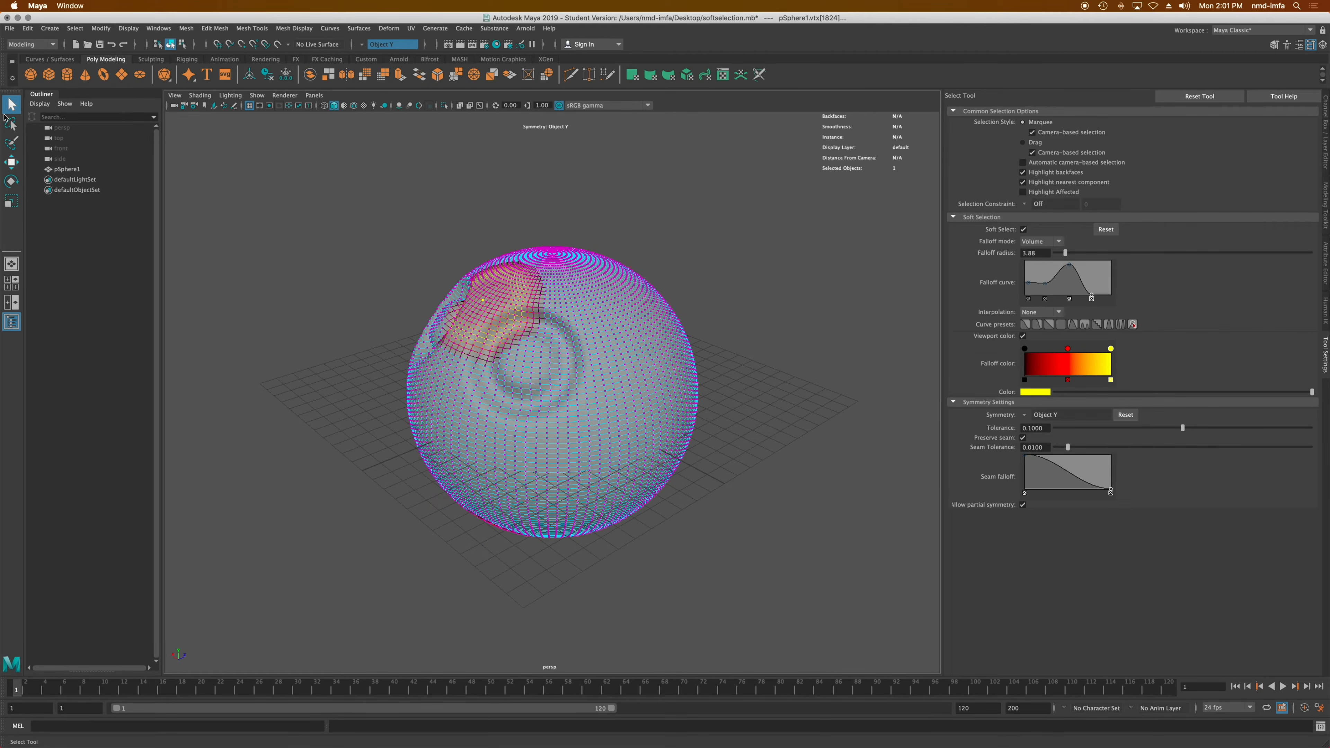
# - Turn symmetry off and increase the soft selection falloff radius to 11.63
pyautogui.click(1024, 411)
pyautogui.click(1042, 423)
pyautogui.moveTo(1088, 250)
pyautogui.mouseDown()
pyautogui.moveTo(1105, 250)
pyautogui.moveTo(1084, 250)
pyautogui.mouseUp()
pyautogui.keyDown('alt'); pyautogui.moveTo(445, 419); pyautogui.dragTo(617, 411); pyautogui.keyUp('alt')
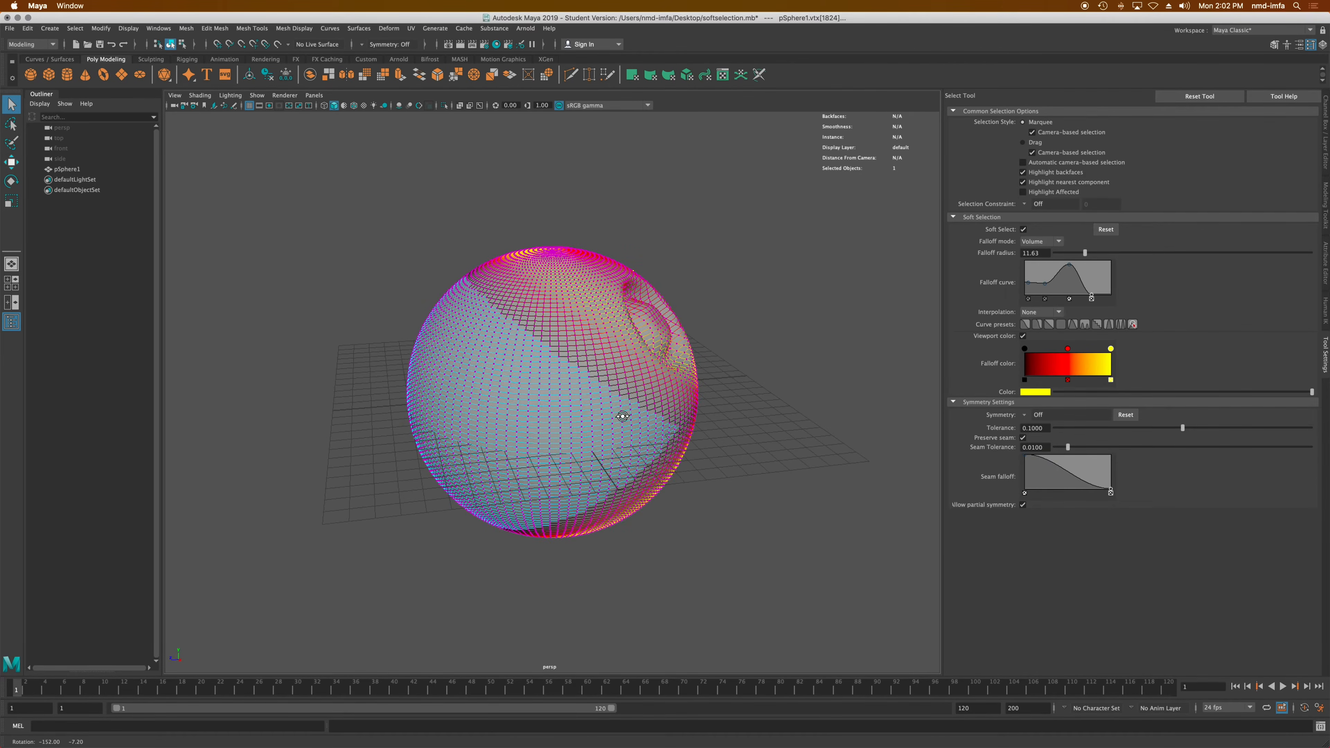
# - Return the sphere to object mode, delete it and create a polygon cube at the origin
pyautogui.moveTo(546, 373); pyautogui.dragTo(590, 358, button='right')
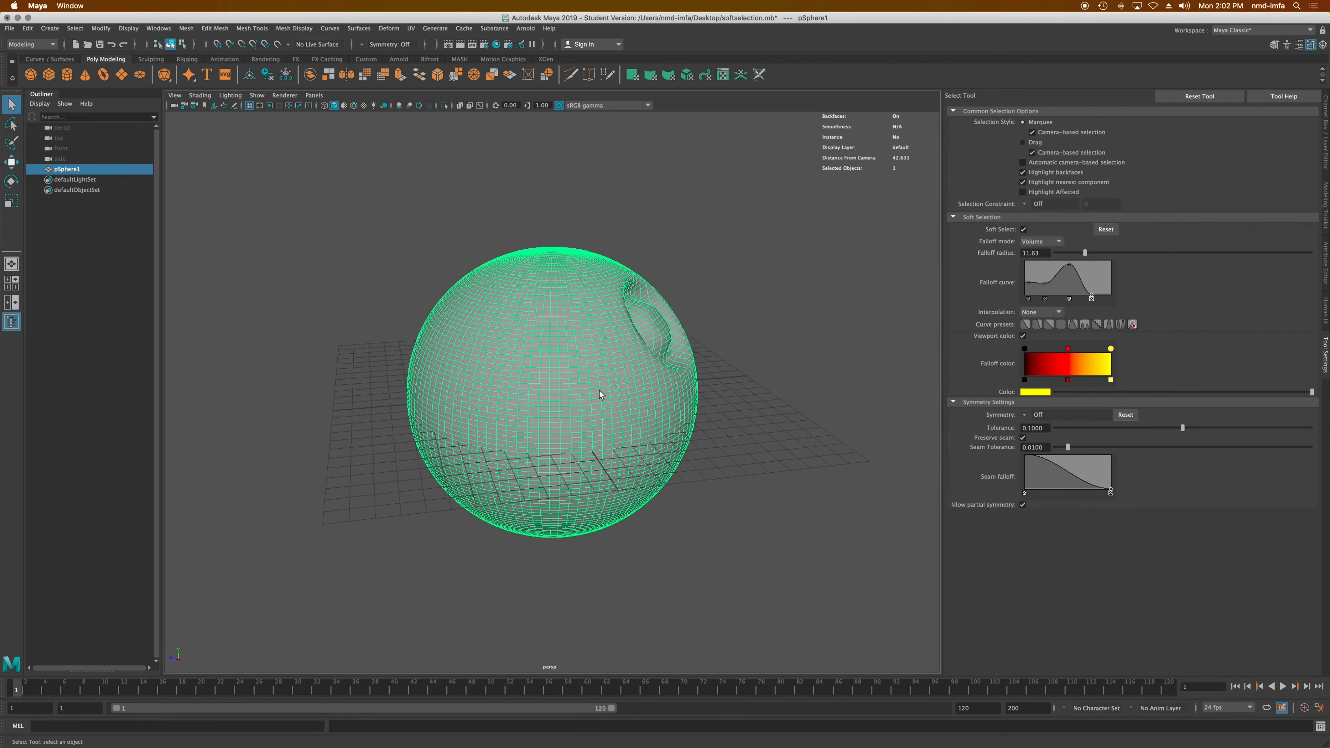
pyautogui.press('Delete')
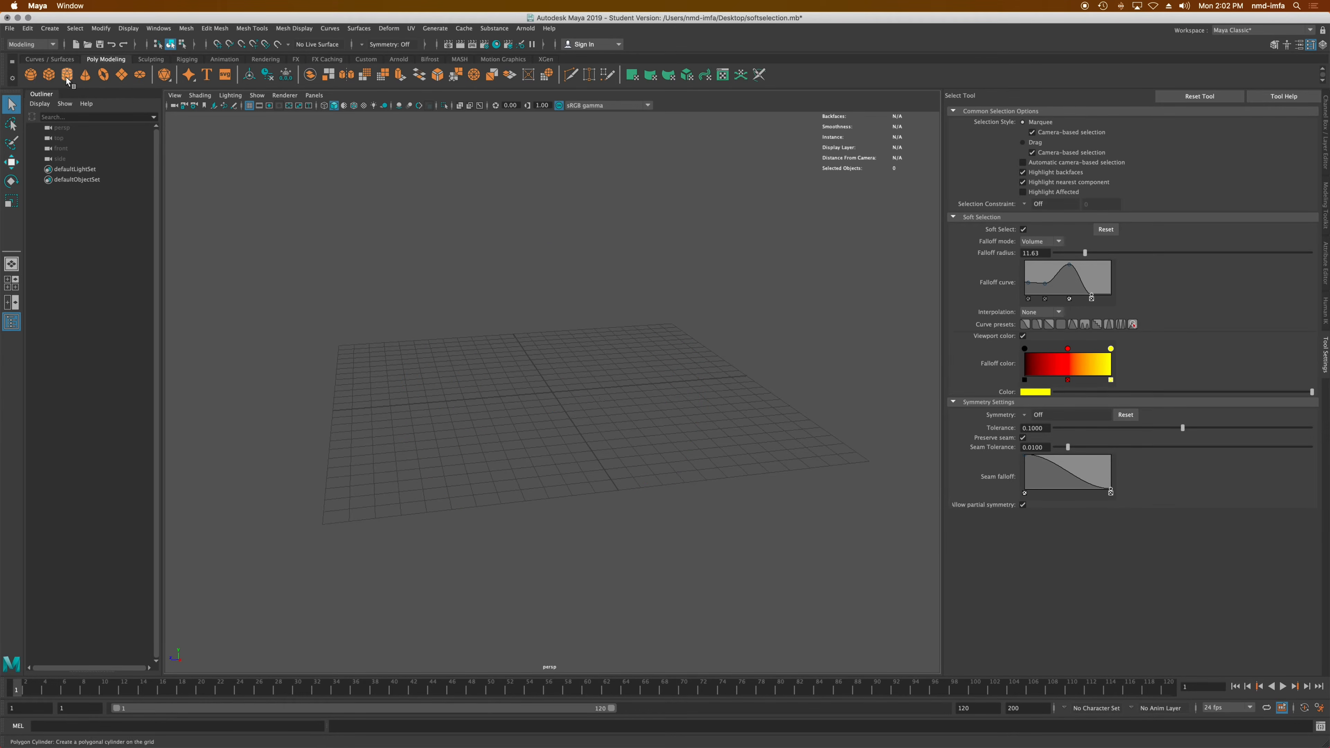
pyautogui.click(48, 75)
pyautogui.scroll(3, 489, 392)
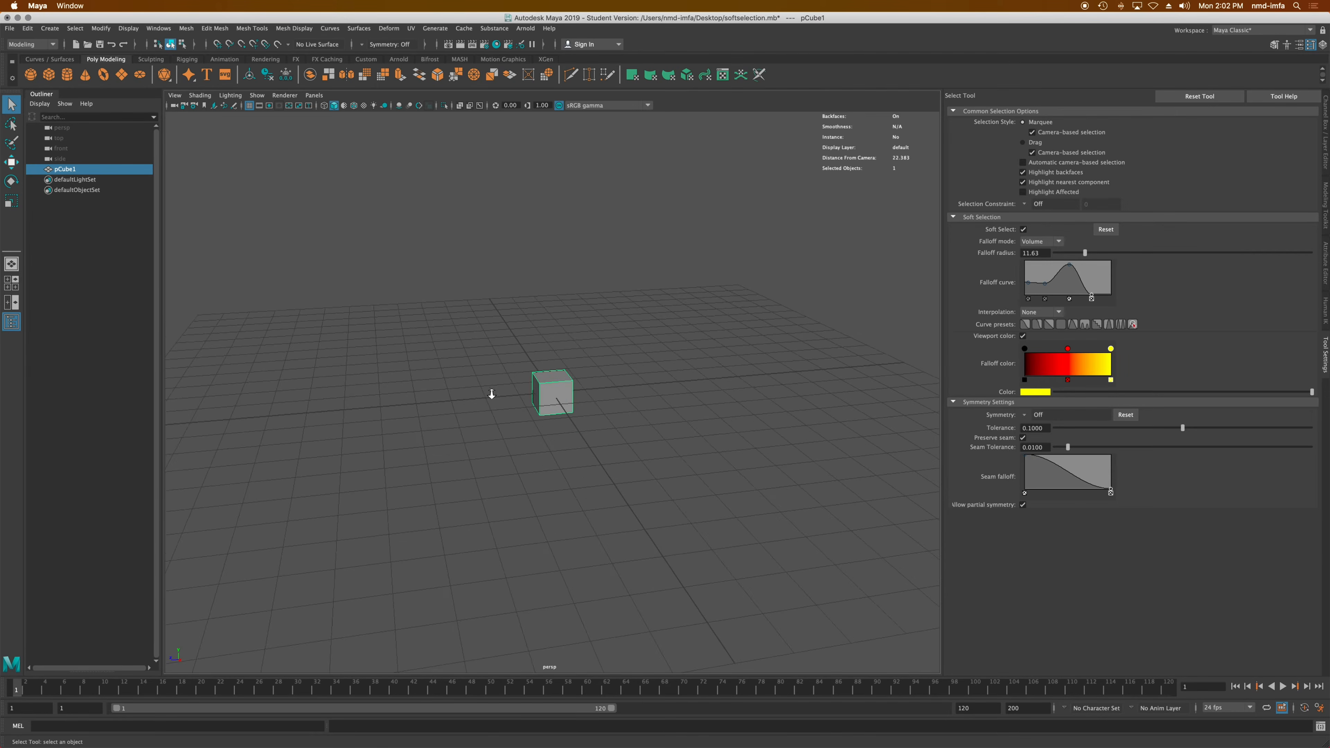
pyautogui.scroll(5, 494, 393)
# - Switch the cube to face mode and select its front face with a soft selection falloff radius of 59.59
pyautogui.rightClick(543, 406)
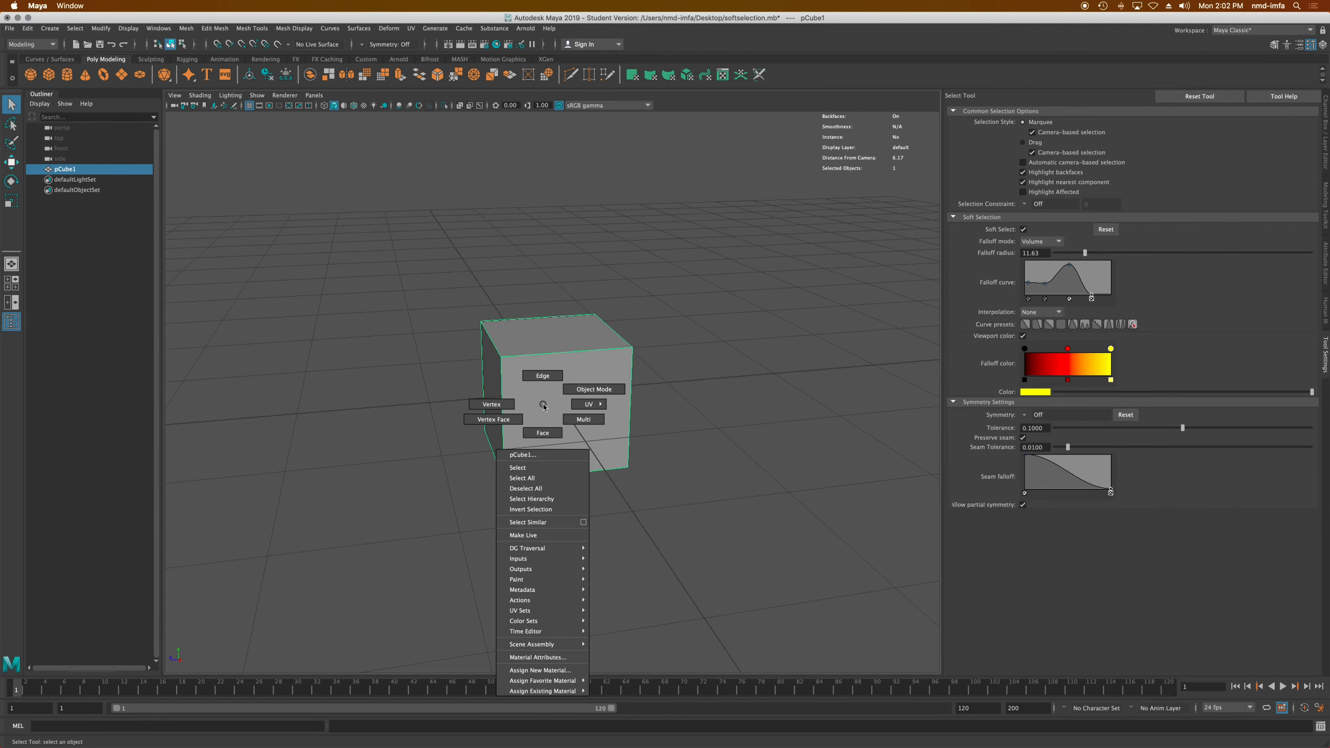
pyautogui.click(543, 432)
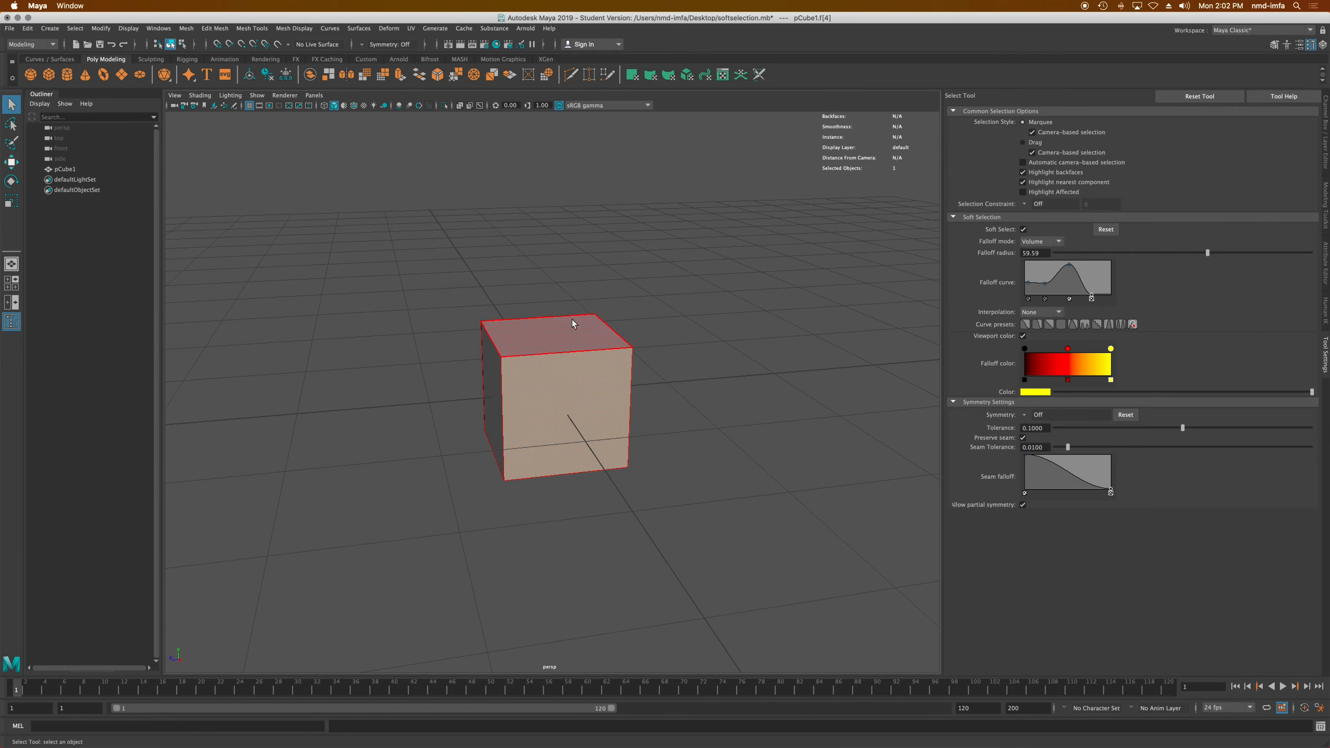
pyautogui.click(564, 382)
# - Try to scale the cube's front face uniformly with soft selection on, undoing each attempt
pyautogui.press('e')
pyautogui.press('r')
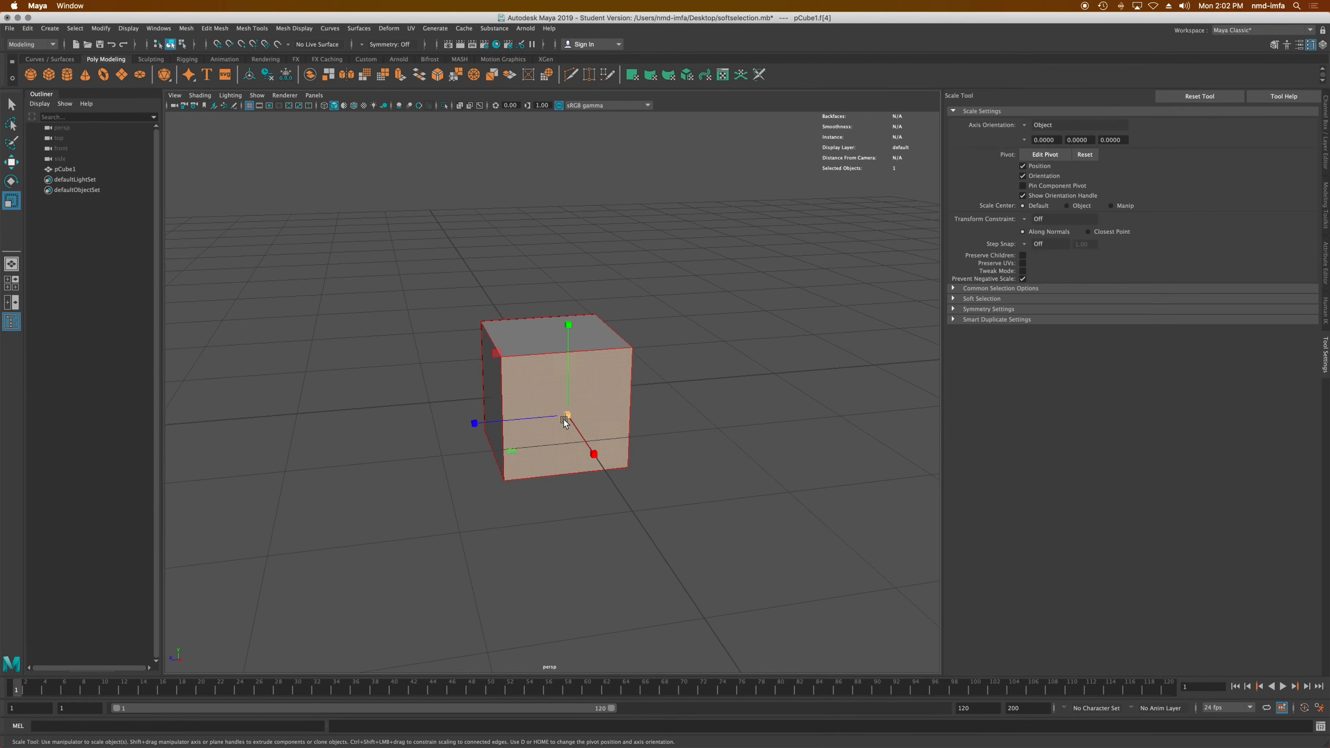
pyautogui.moveTo(580, 411); pyautogui.dragTo(864, 369)
pyautogui.hotkey('ctrl', 'z')
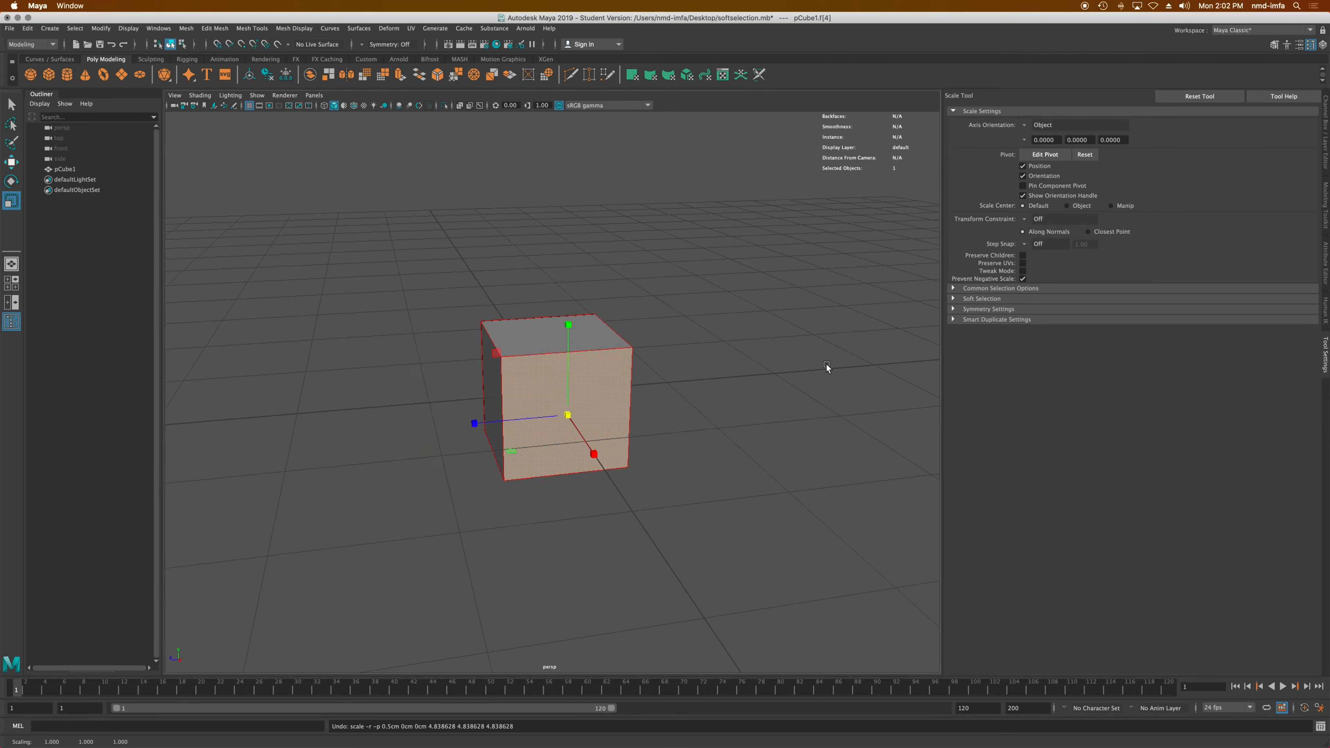
pyautogui.keyDown('alt'); pyautogui.moveTo(484, 409); pyautogui.dragTo(646, 420); pyautogui.keyUp('alt')
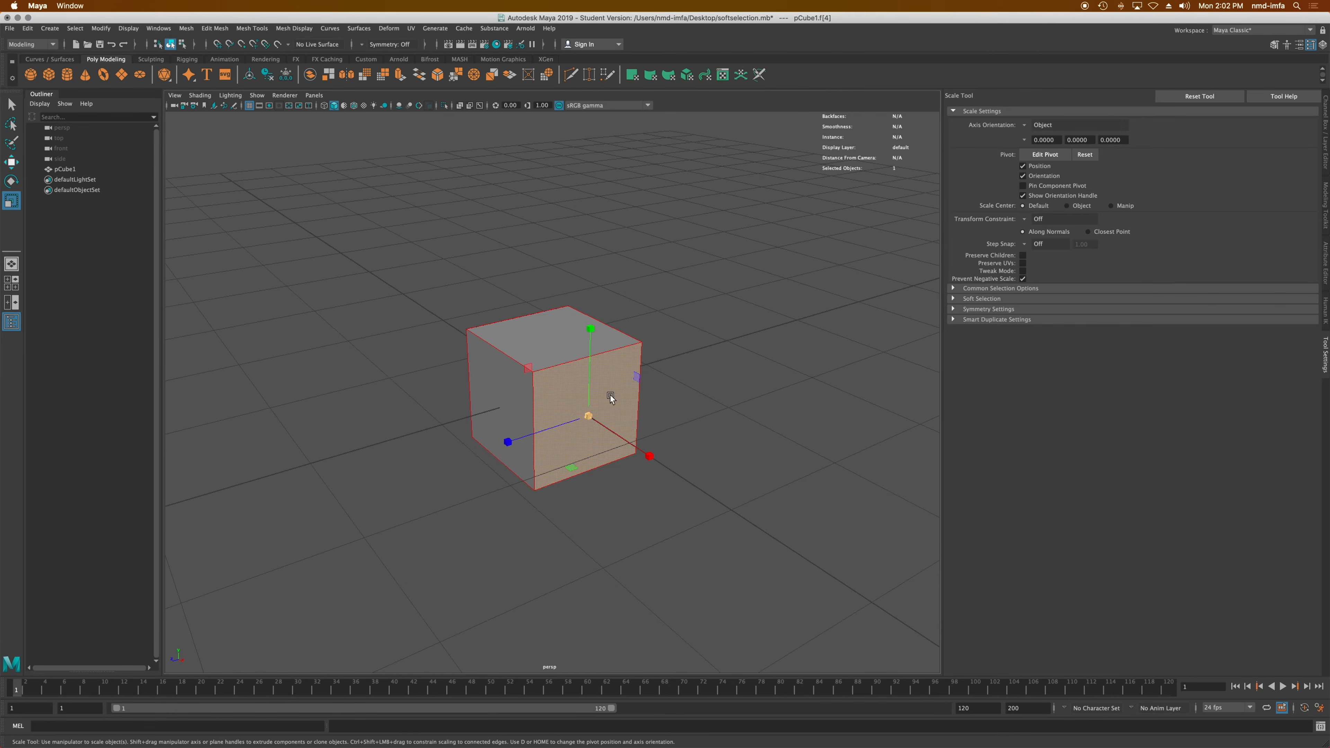
pyautogui.click(553, 350)
pyautogui.click(581, 401)
pyautogui.moveTo(593, 417); pyautogui.dragTo(875, 268)
pyautogui.hotkey('ctrl', 'z')
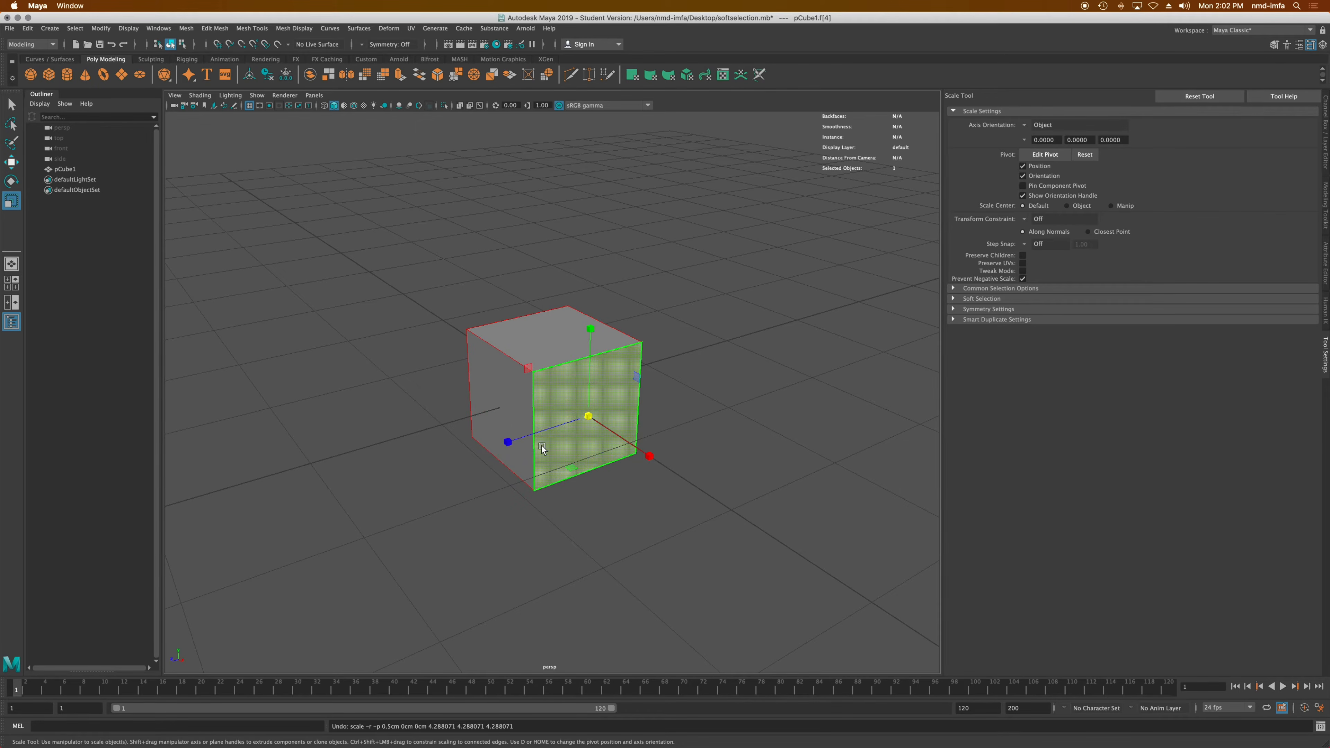
# - Move the cube's front face back and forth along the X axis with soft selection on
pyautogui.press('q')
pyautogui.press('w')
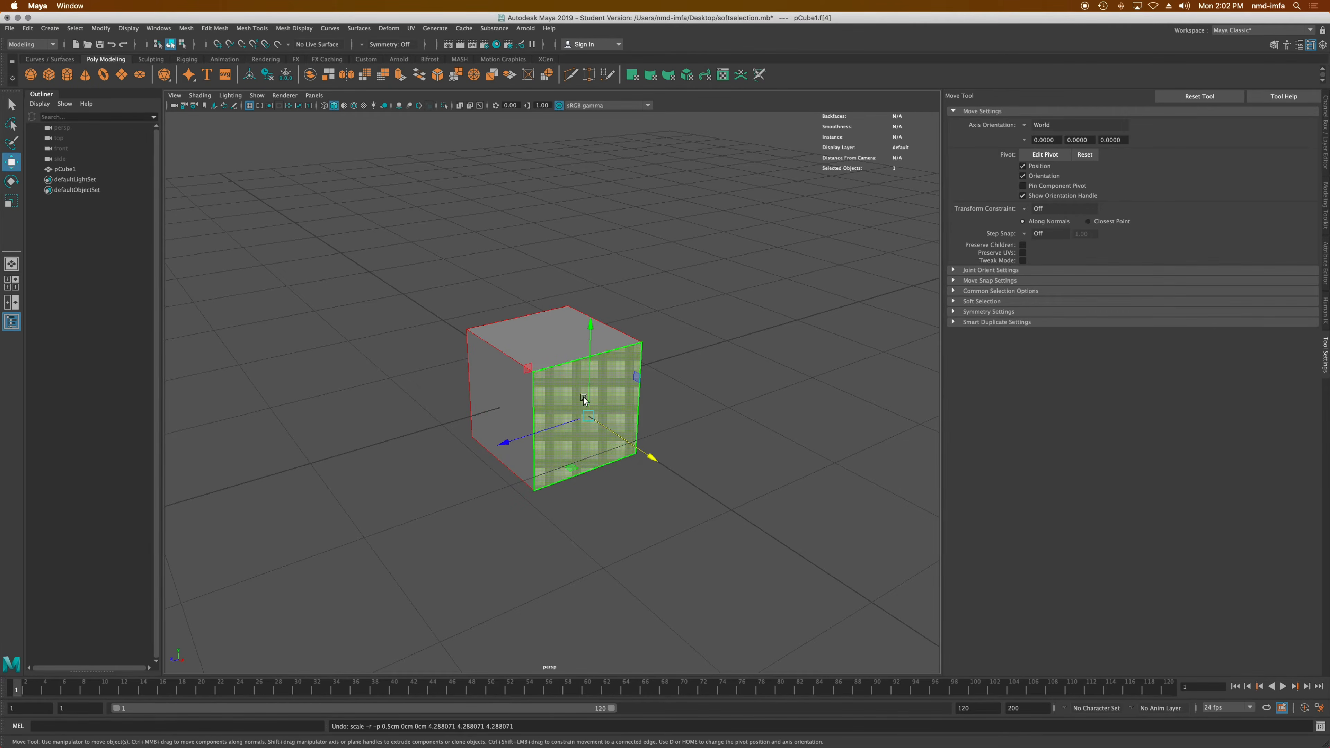
pyautogui.moveTo(615, 434); pyautogui.dragTo(726, 510)
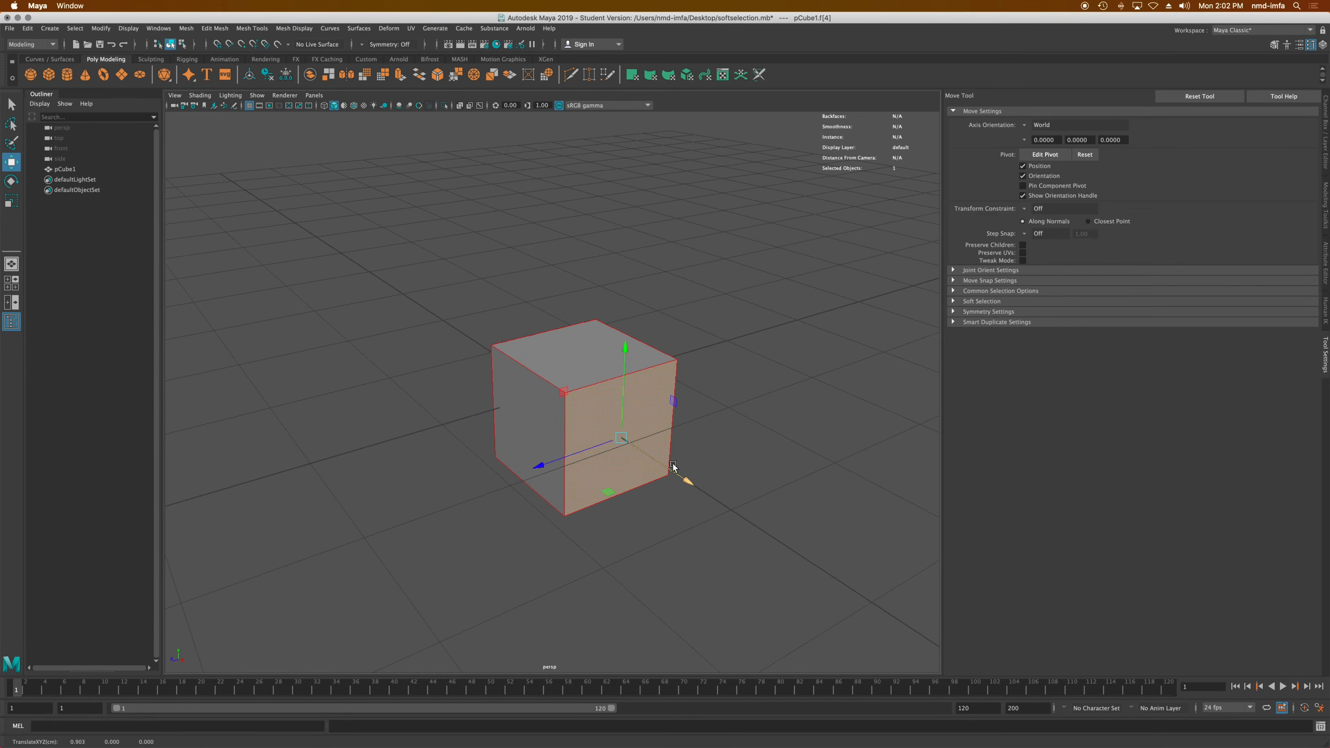
pyautogui.moveTo(674, 466); pyautogui.dragTo(479, 391)
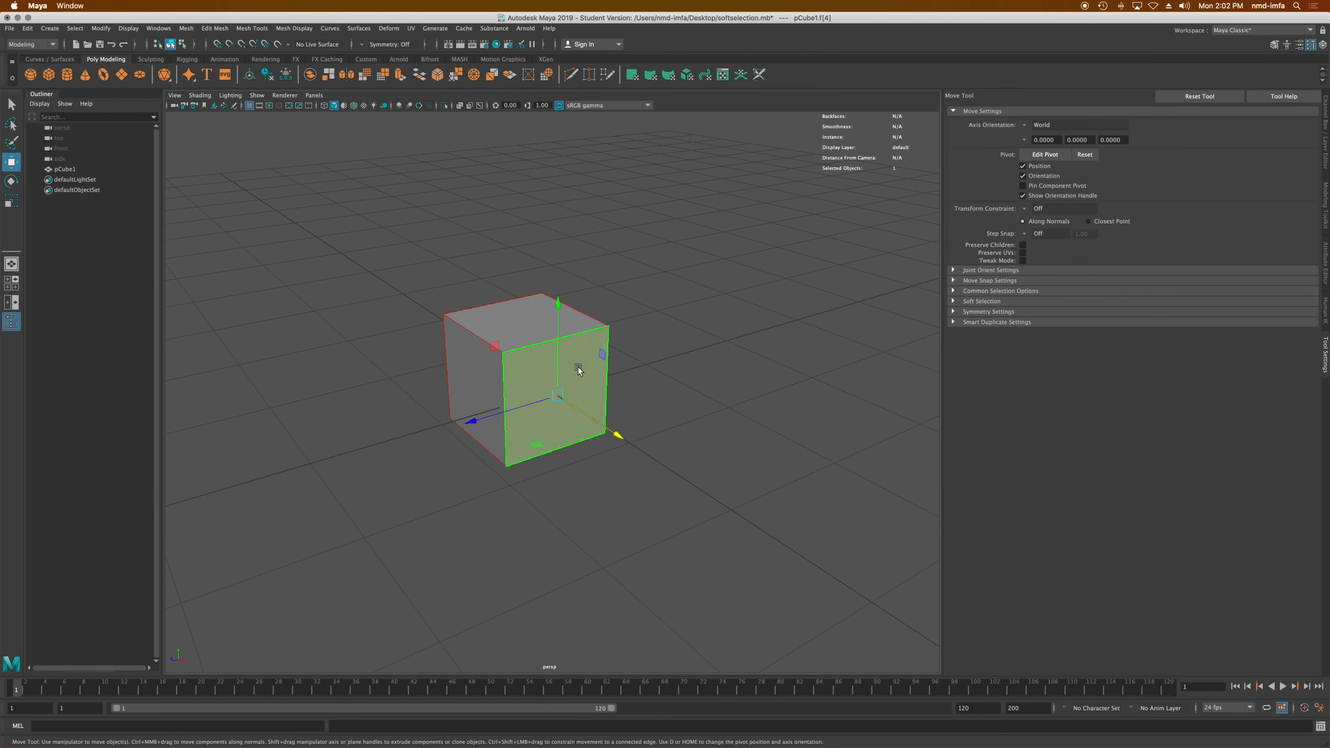
pyautogui.moveTo(616, 434); pyautogui.dragTo(694, 470)
# - Toggle Soft Select on the cube's selected face and leave it turned off
pyautogui.press('q')
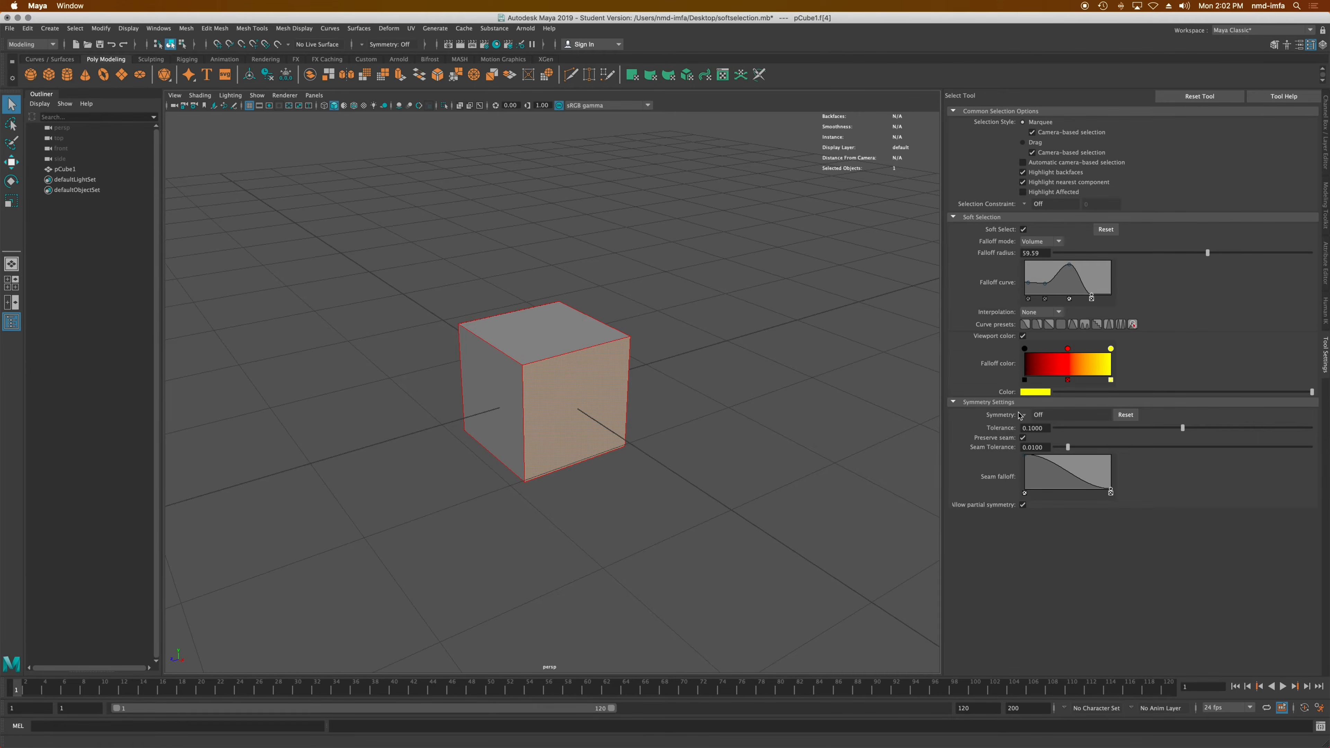
pyautogui.click(1022, 230)
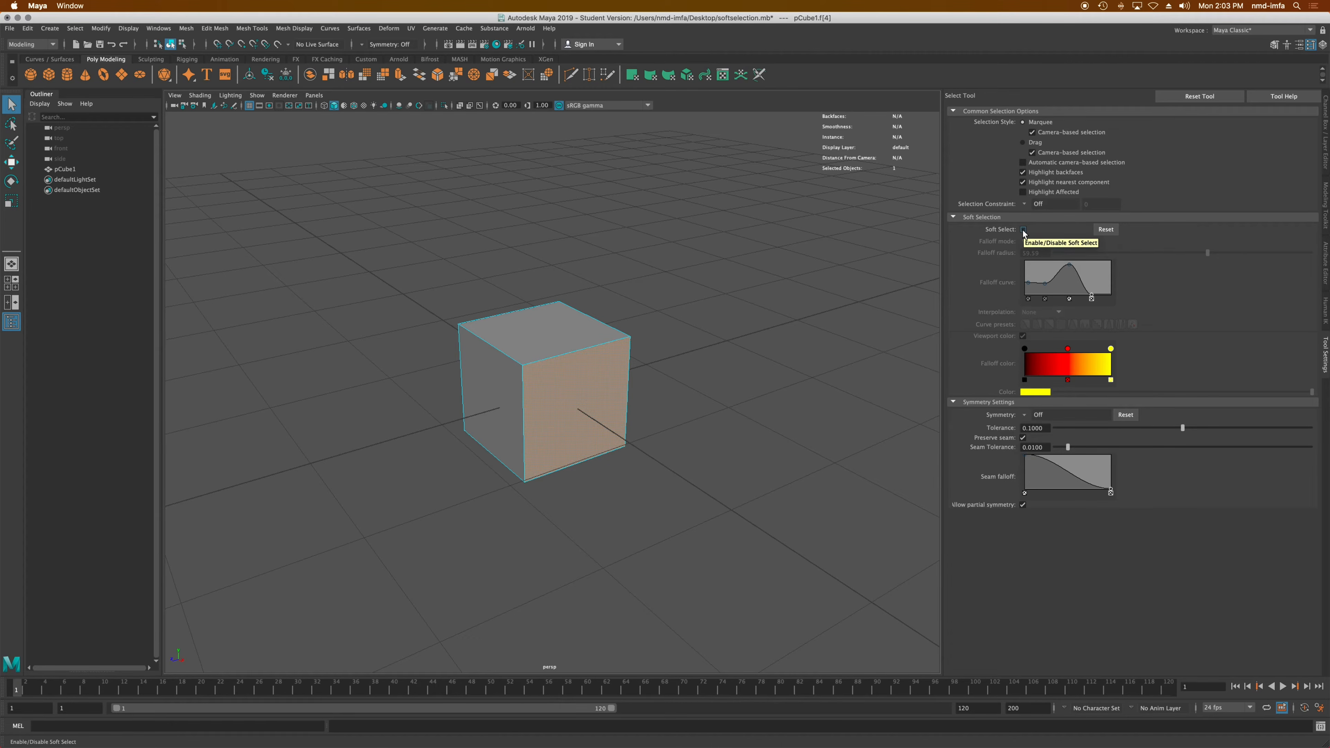
pyautogui.click(1023, 230)
pyautogui.click(1023, 230)
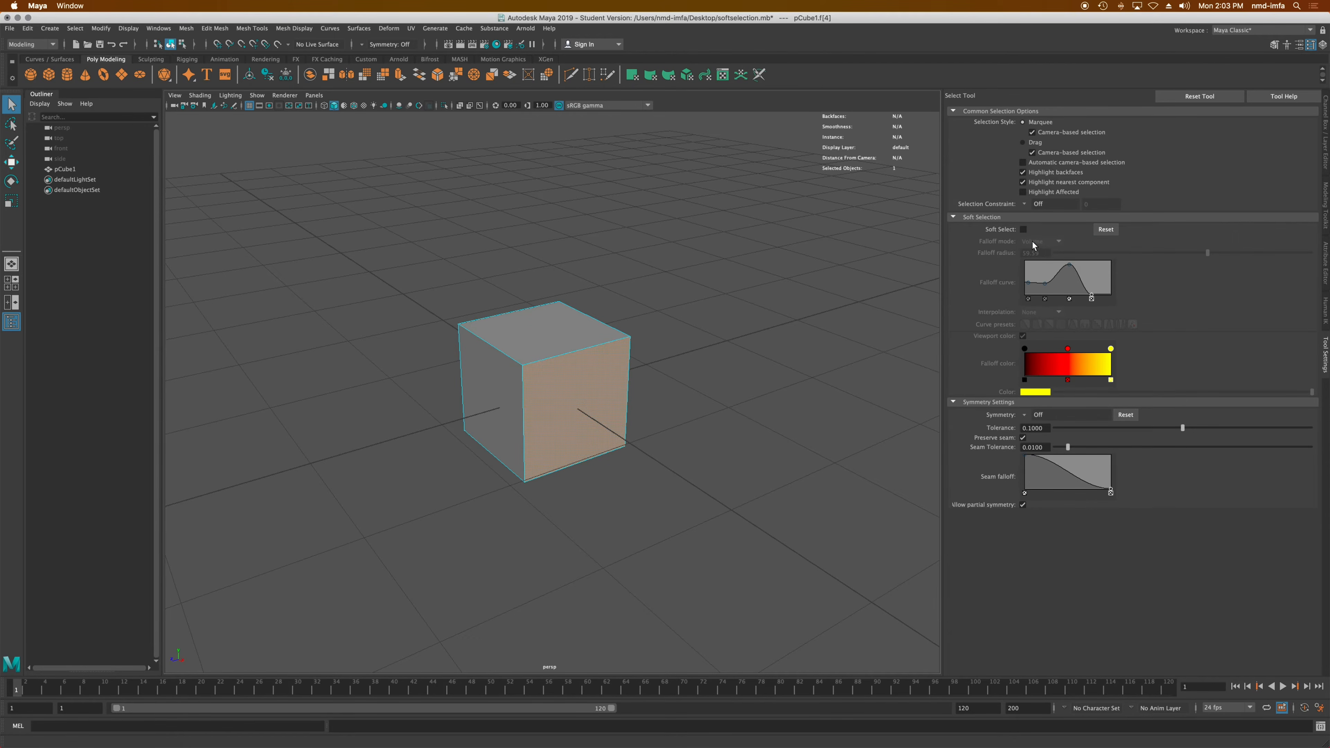
pyautogui.press('b')
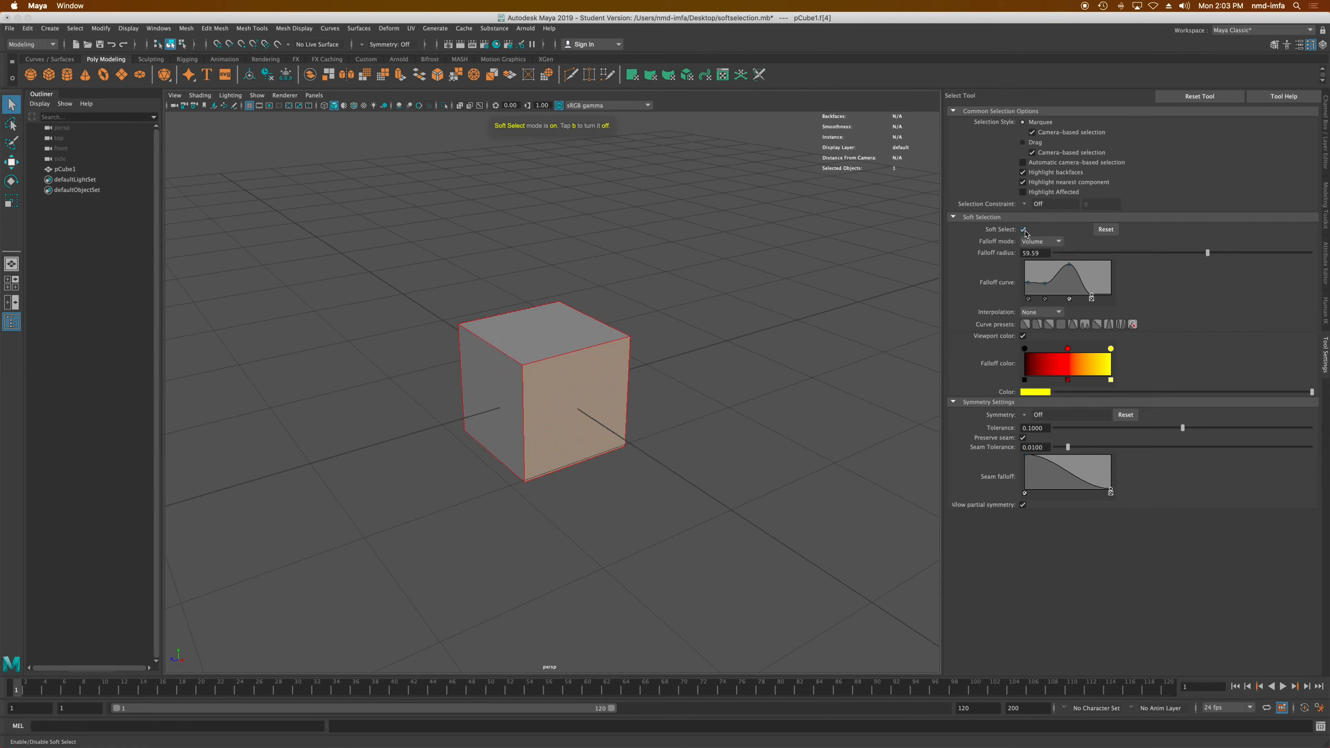
pyautogui.click(1024, 230)
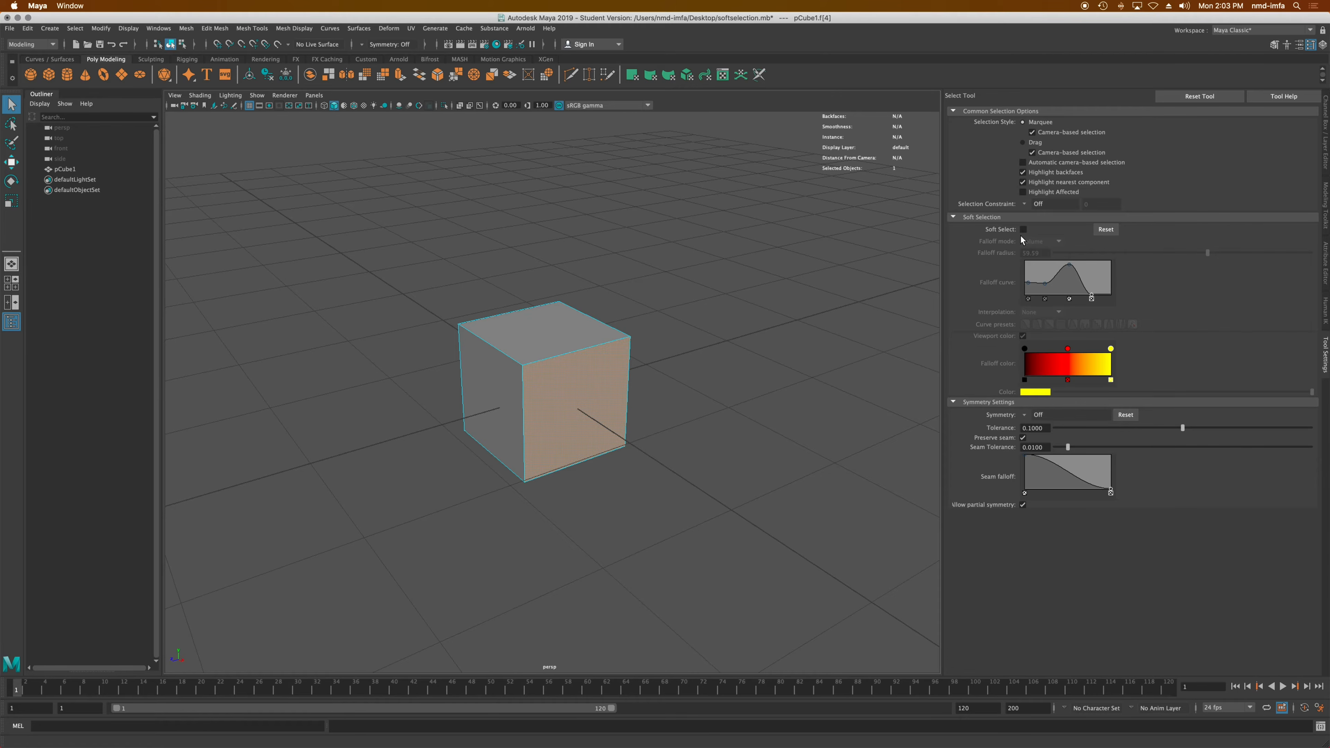
# - Select the cube's faces, return it to object mode and delete it
pyautogui.moveTo(389, 263); pyautogui.dragTo(726, 543)
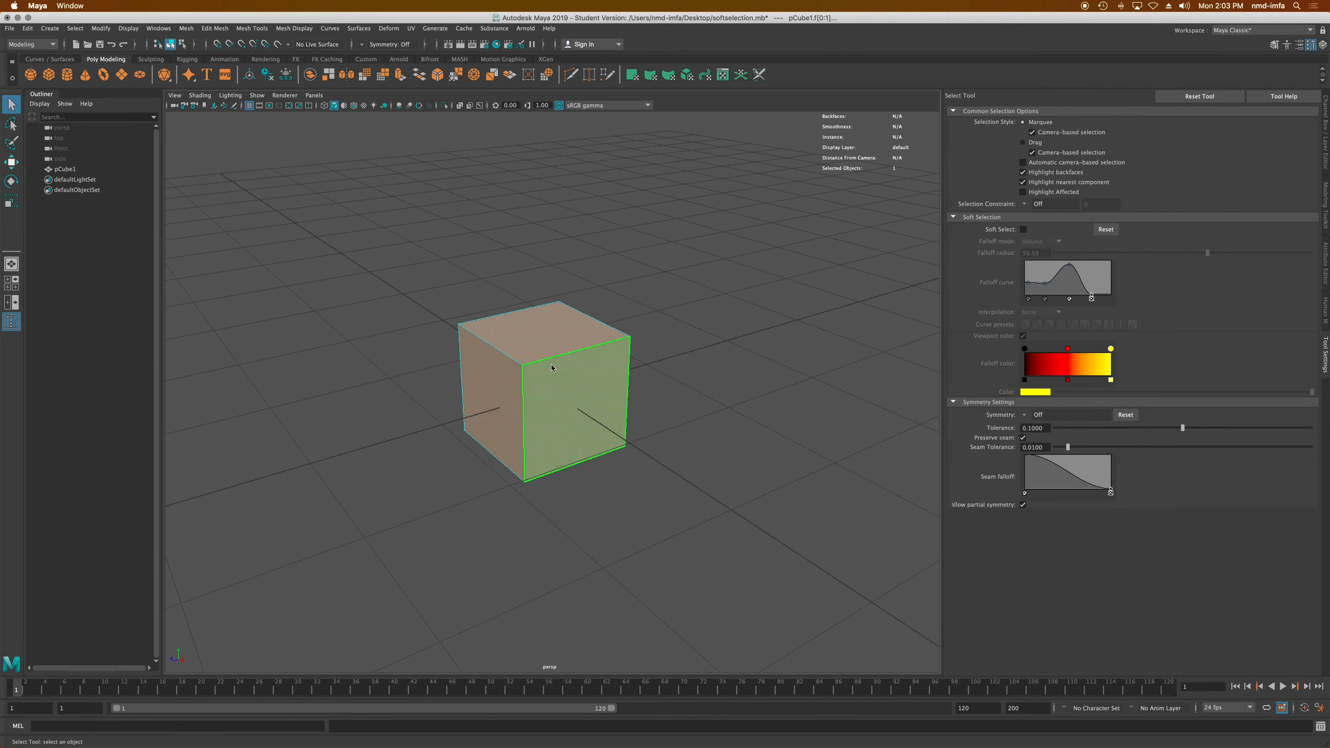
pyautogui.moveTo(552, 368); pyautogui.dragTo(611, 362, button='right')
pyautogui.press('Delete')
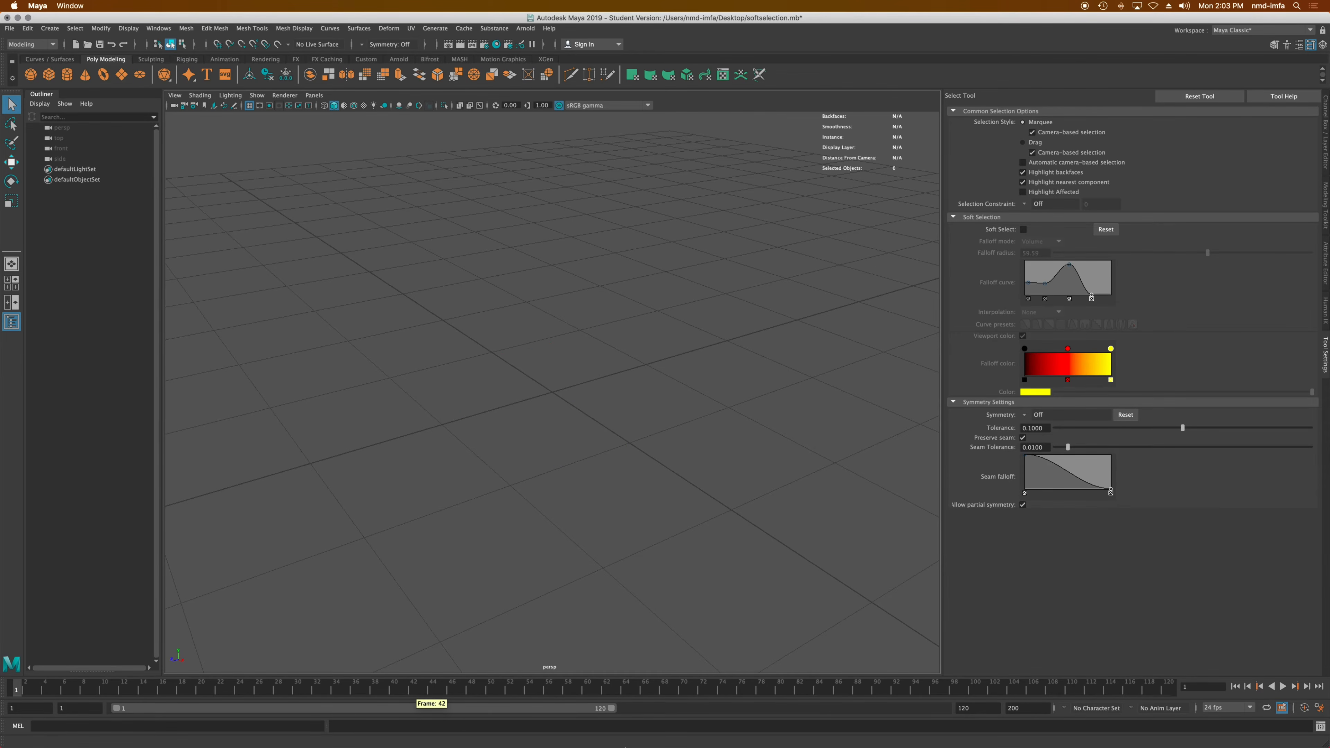
# - Switch to Adobe Illustrator 2020 and dismiss its What's new dialog
pyautogui.moveTo(623, 745)
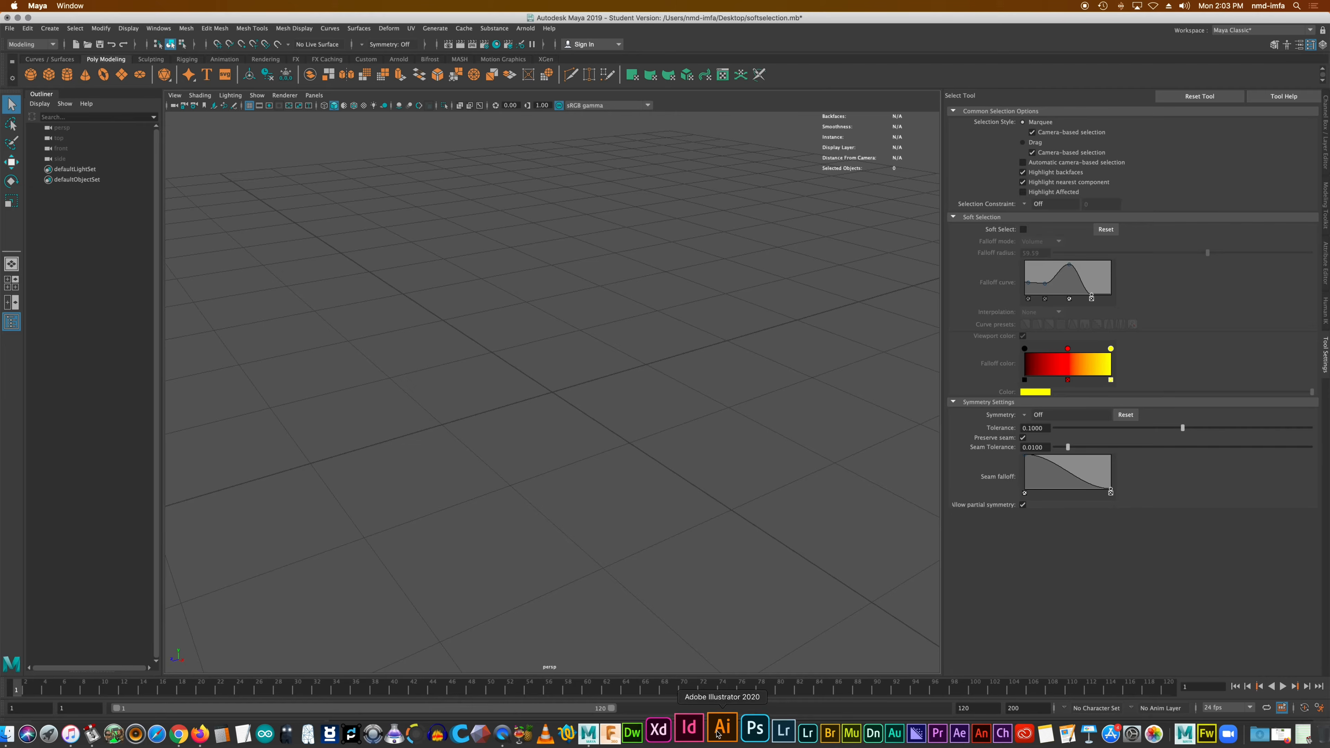
pyautogui.click(717, 734)
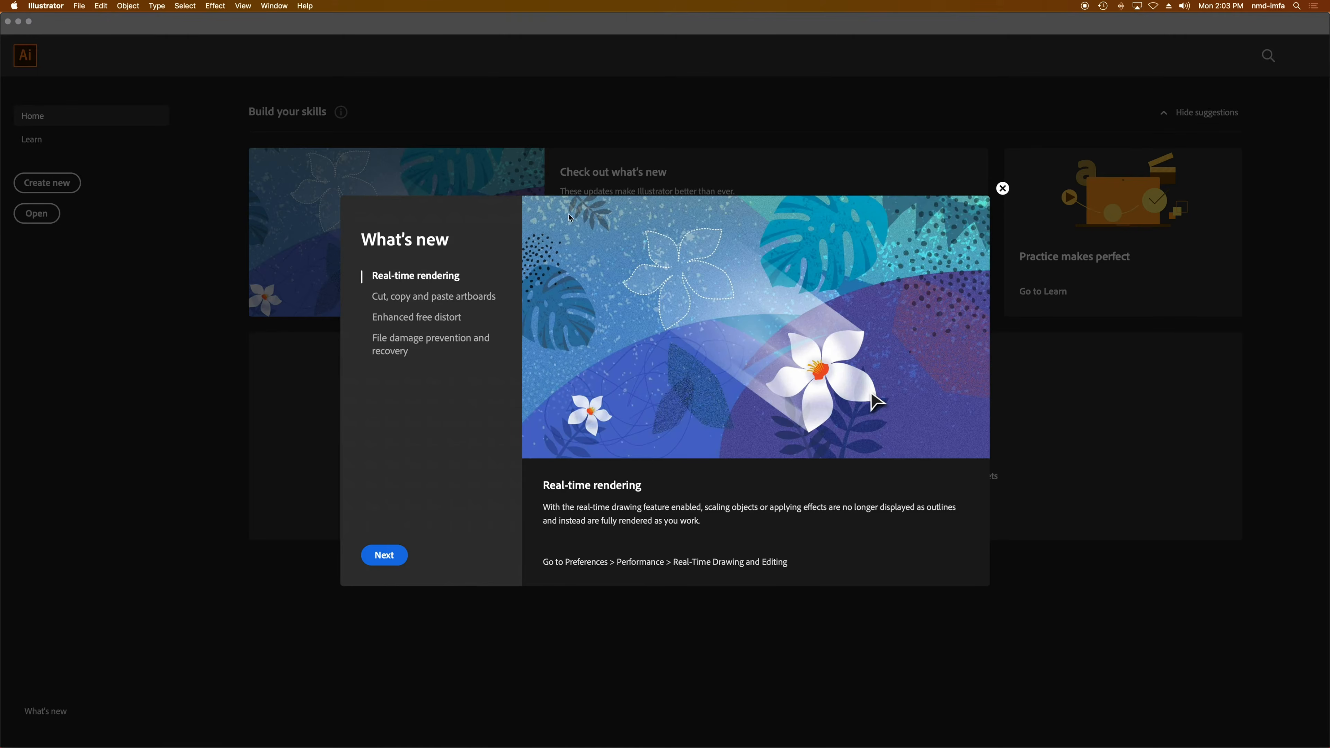
pyautogui.click(1002, 188)
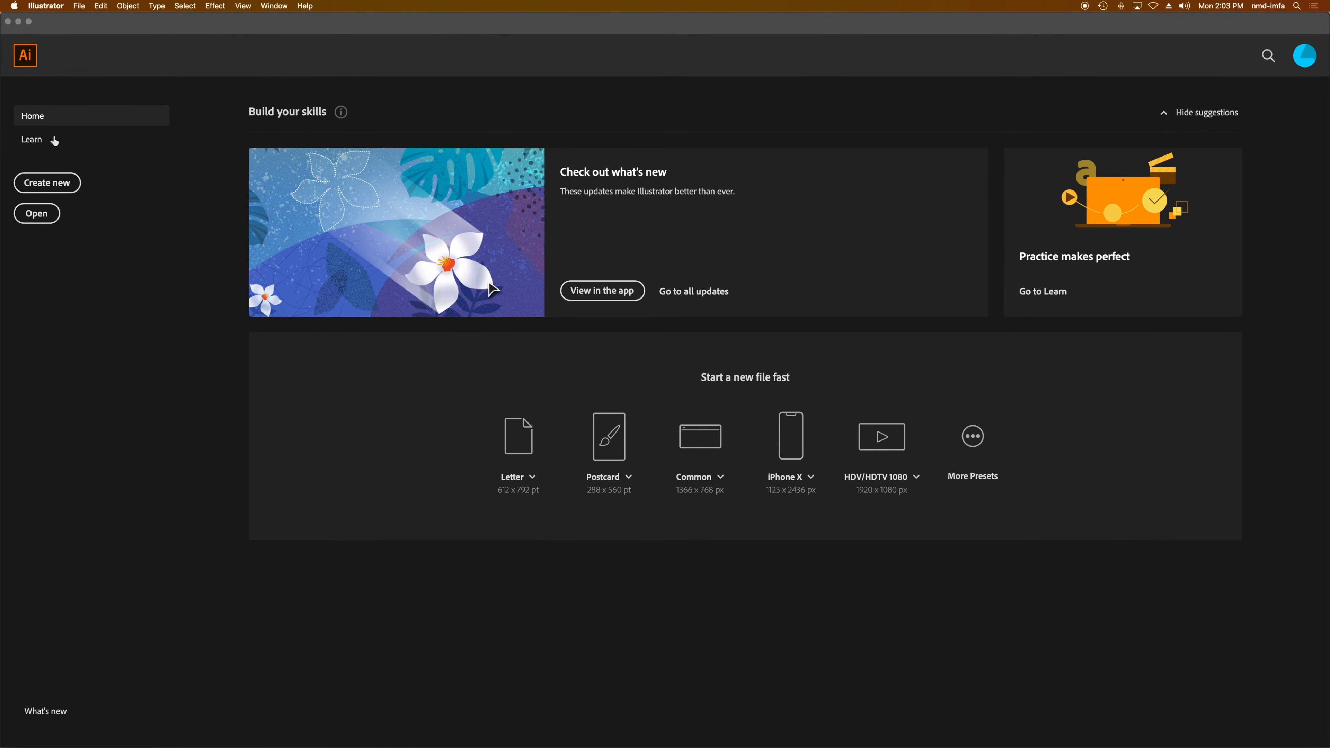
# - Create a new document from the Mobile iPhone X preset, 1125 x 2436 px
pyautogui.click(66, 193)
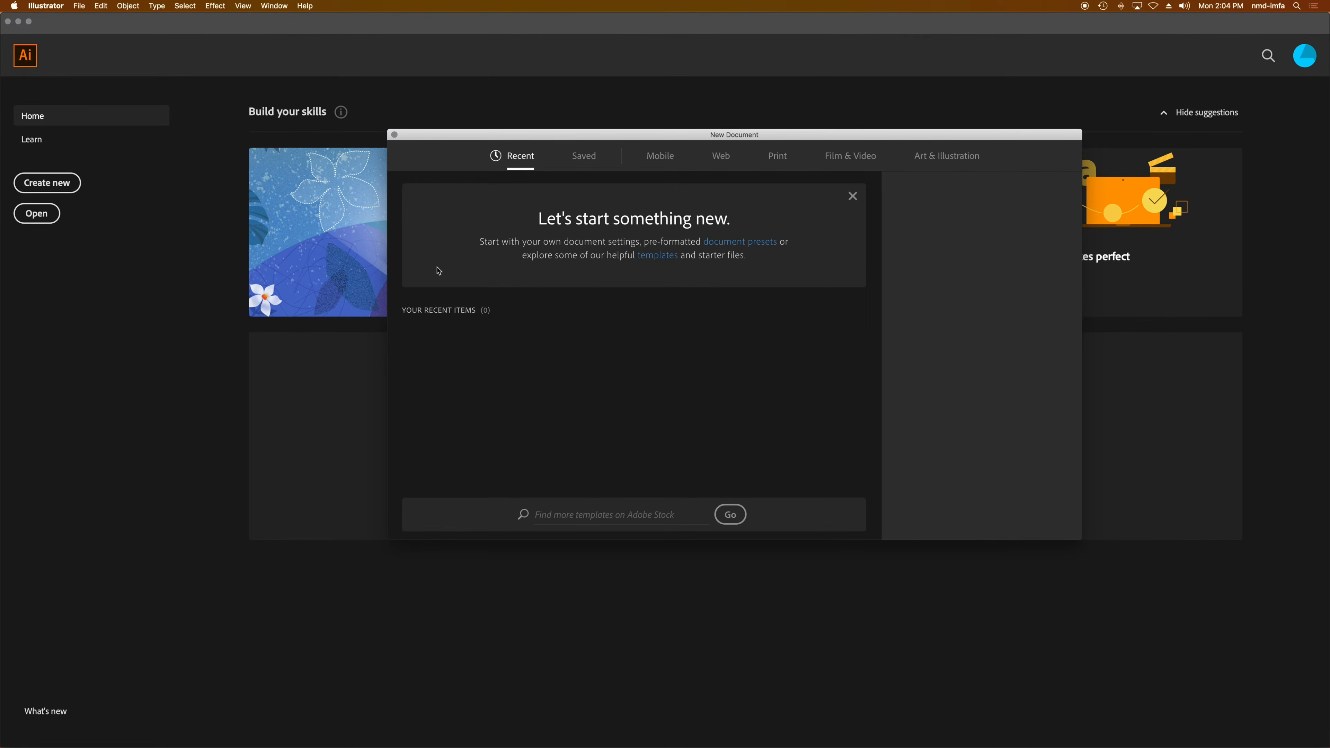
pyautogui.click(395, 135)
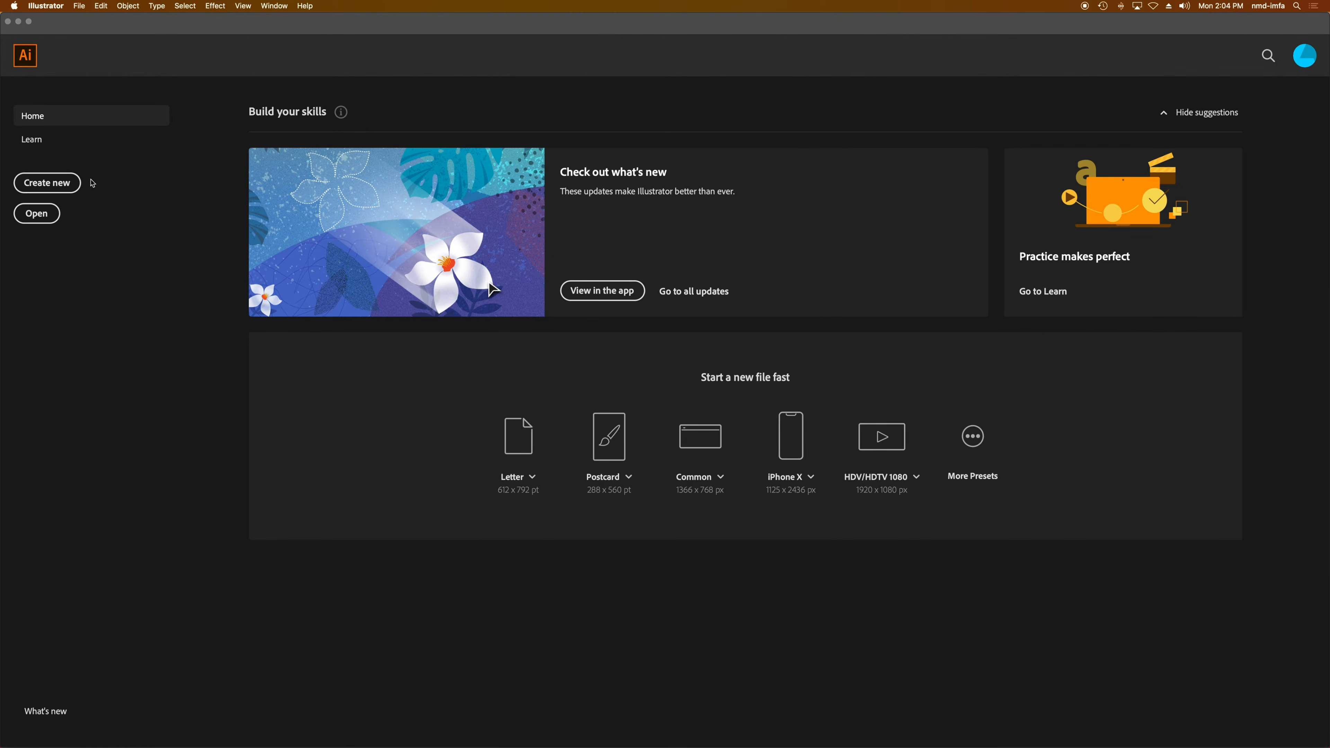
pyautogui.click(72, 186)
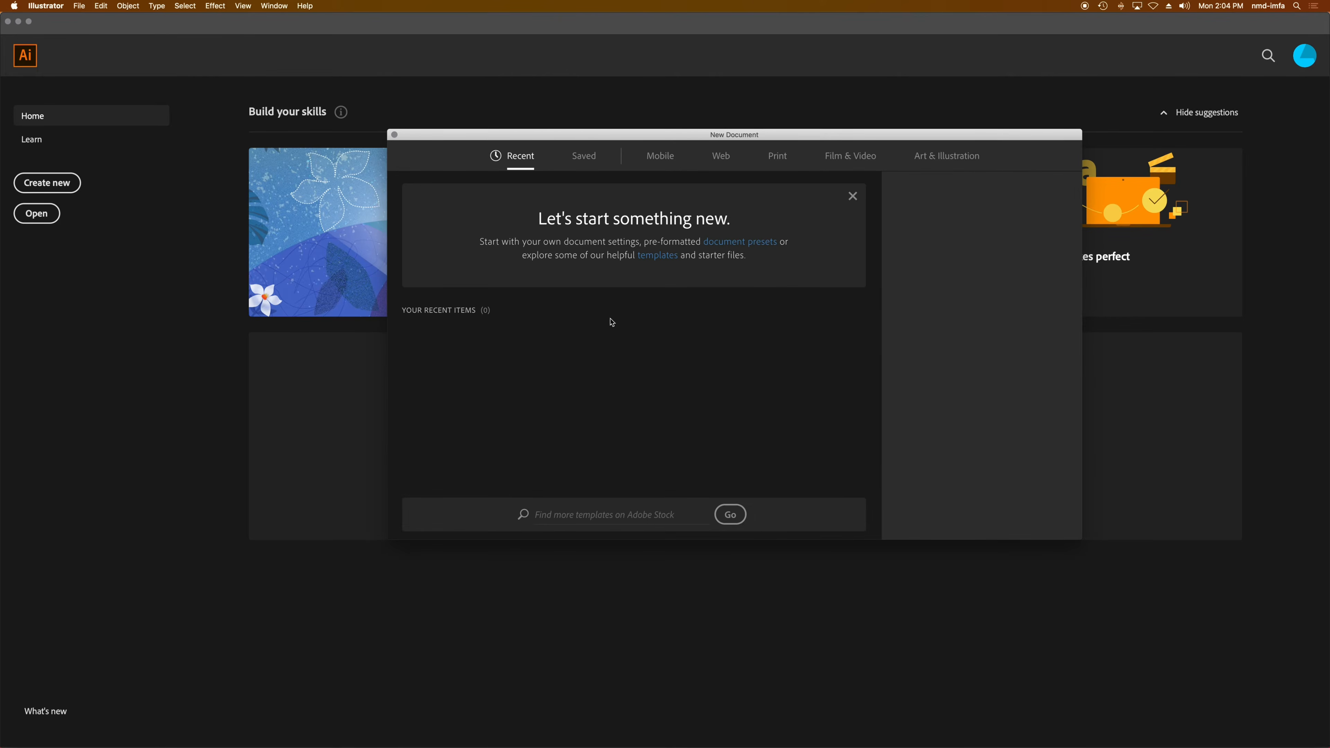
pyautogui.click(852, 197)
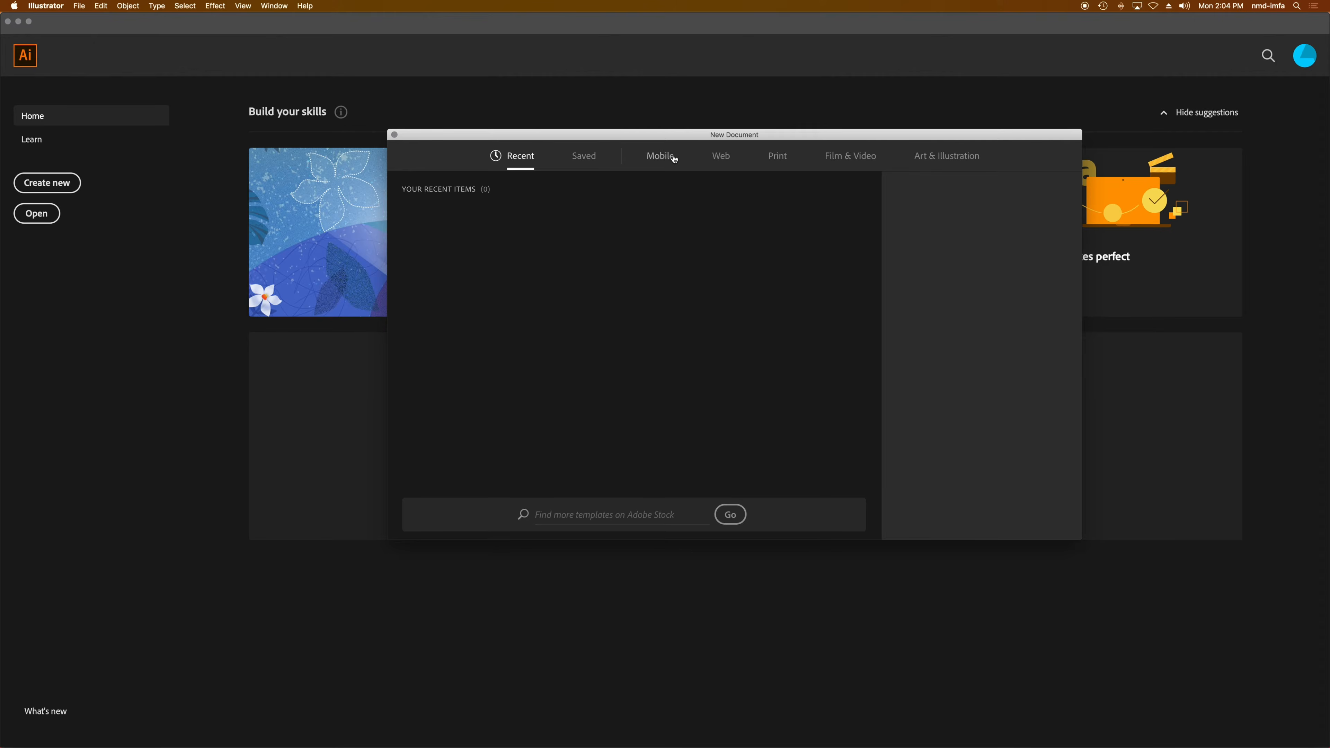
pyautogui.click(660, 156)
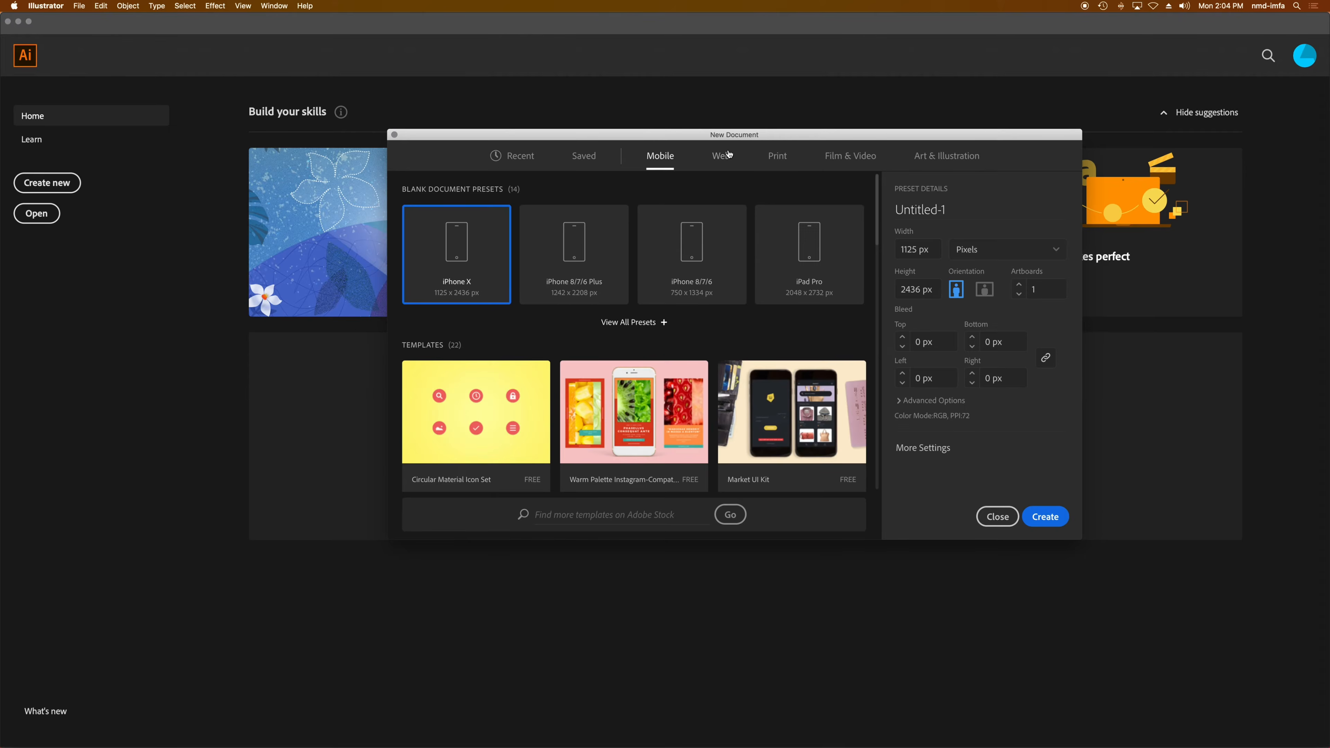
pyautogui.click(1051, 524)
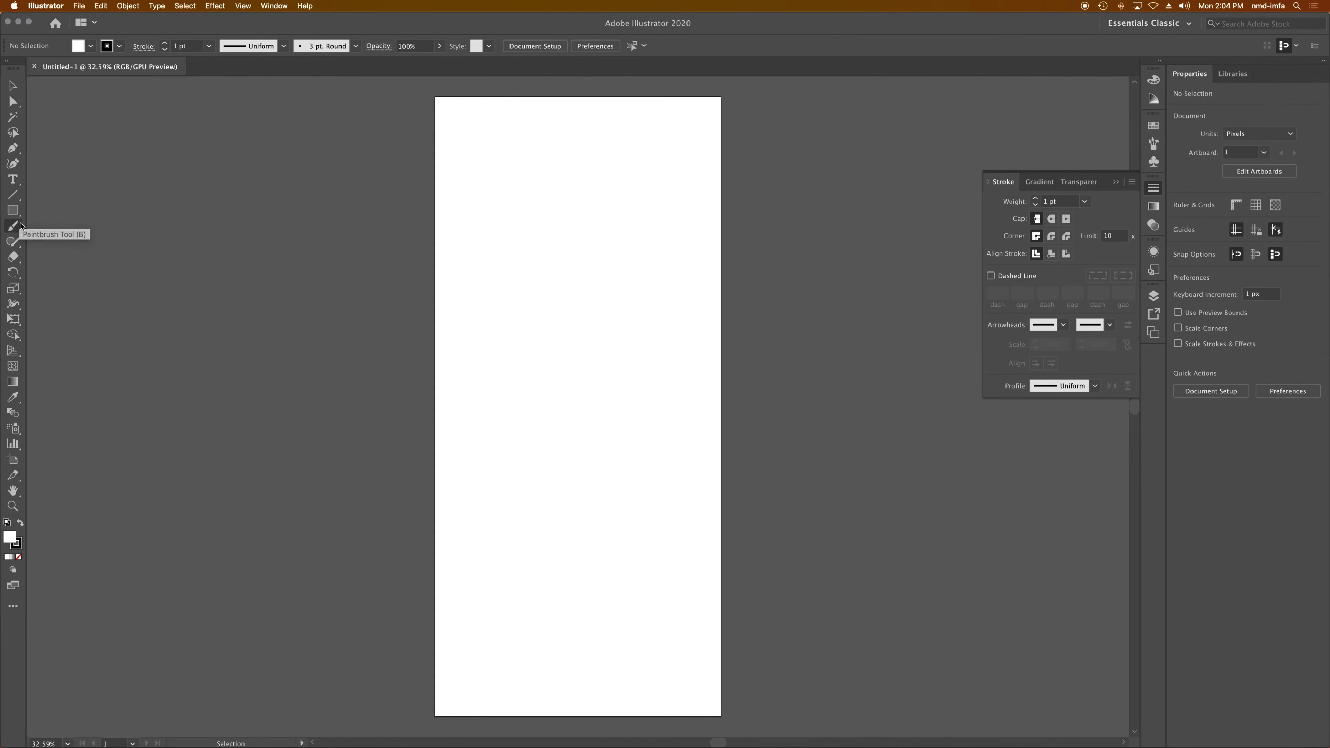
# - Draw a five-pointed star about 455 x 467 px in the upper-left part of the artboard
pyautogui.moveTo(13, 210); pyautogui.dragTo(72, 273)
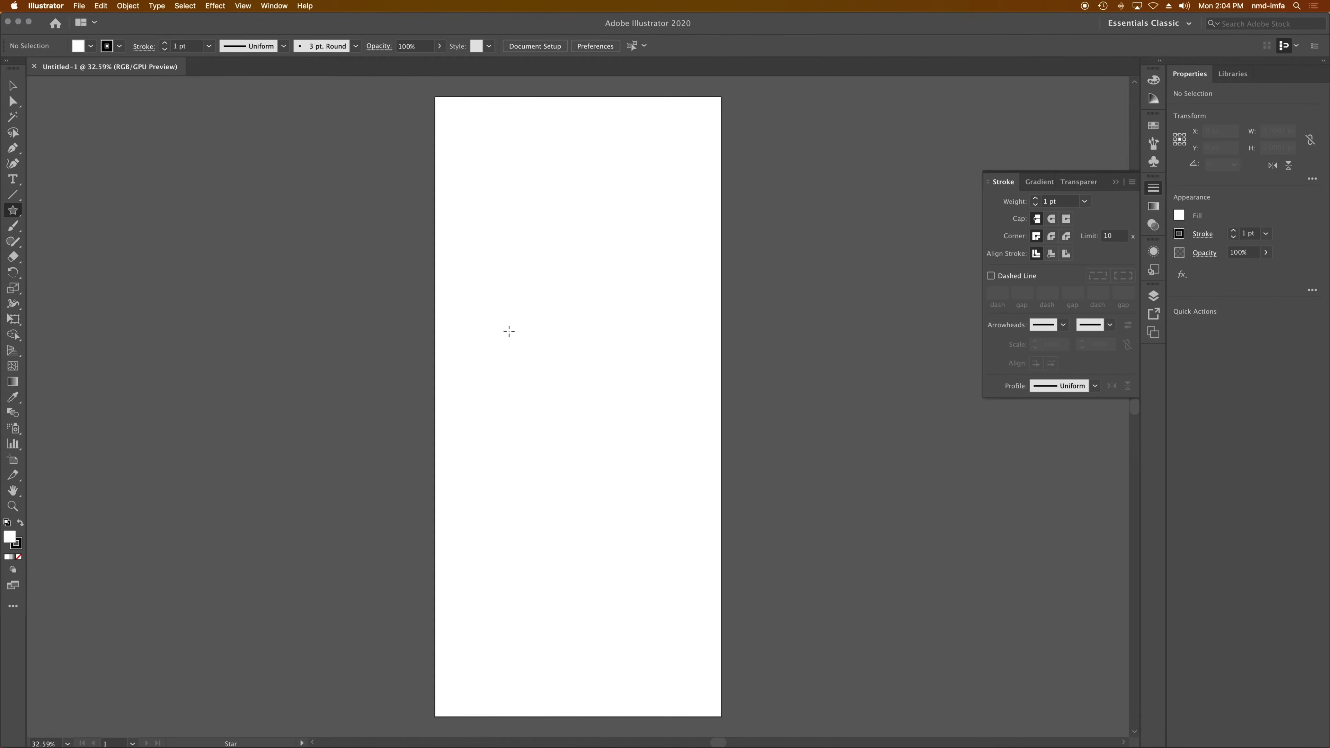
pyautogui.moveTo(509, 331); pyautogui.dragTo(456, 367)
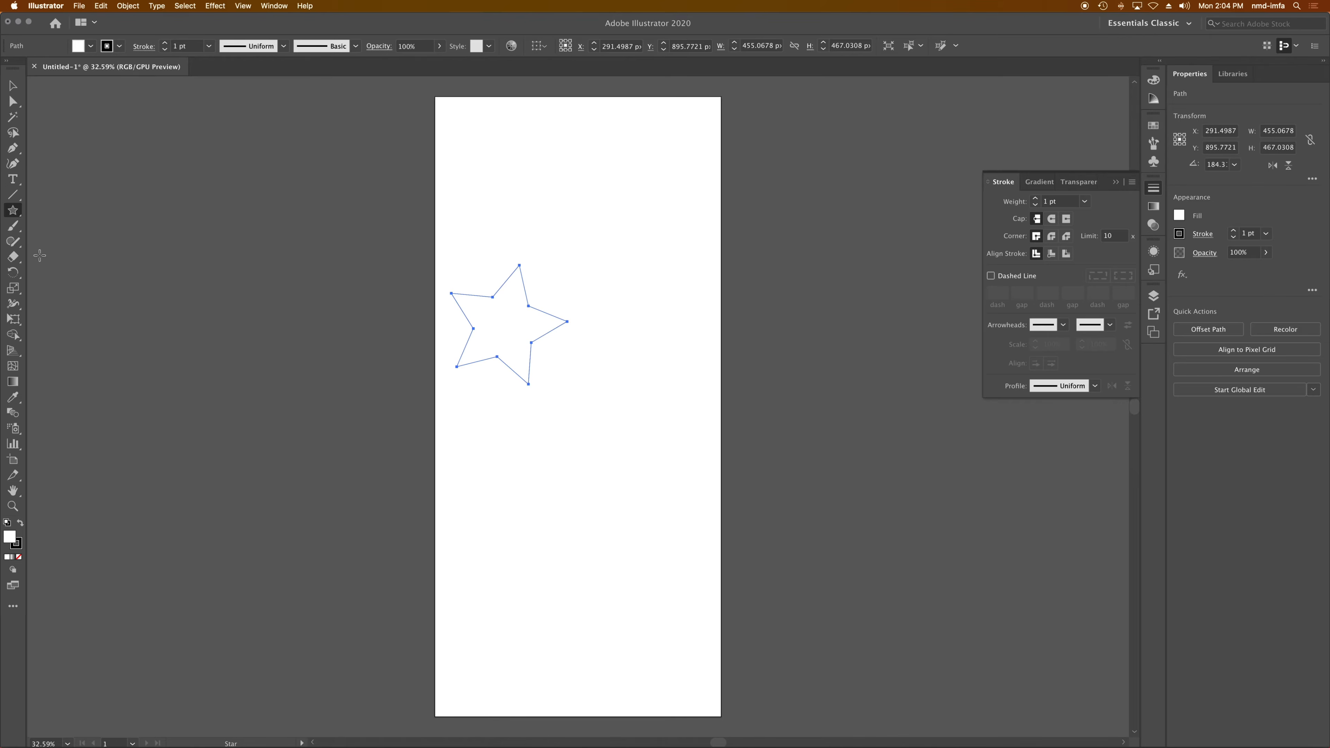
# - Draw a closed, curvy freeform shape about 818 x 984 px with the Pen tool below the star
pyautogui.click(12, 148)
pyautogui.click(545, 472)
pyautogui.moveTo(578, 401); pyautogui.dragTo(663, 476)
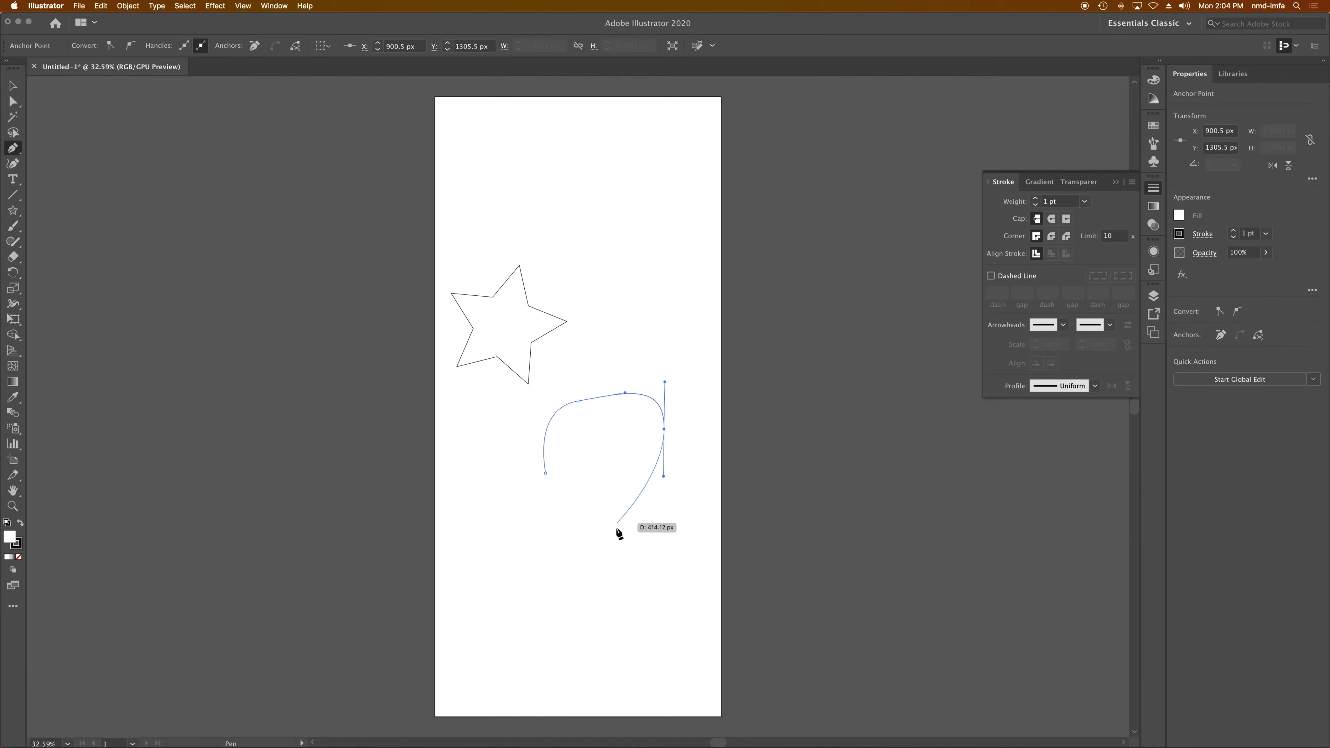
pyautogui.moveTo(616, 523); pyautogui.dragTo(634, 546)
pyautogui.moveTo(676, 601); pyautogui.dragTo(589, 633)
pyautogui.moveTo(547, 625); pyautogui.dragTo(521, 641)
pyautogui.moveTo(472, 609); pyautogui.dragTo(478, 565)
pyautogui.moveTo(508, 555); pyautogui.dragTo(548, 492)
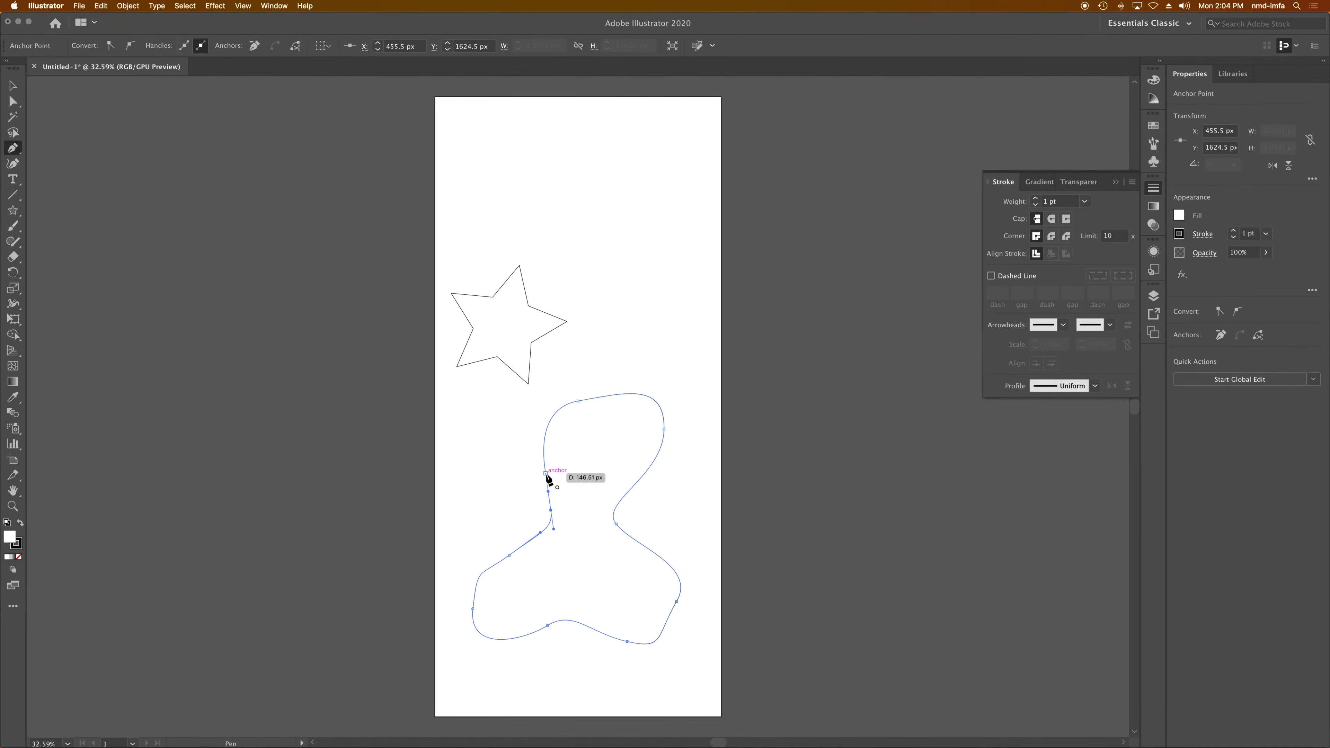
pyautogui.click(546, 473)
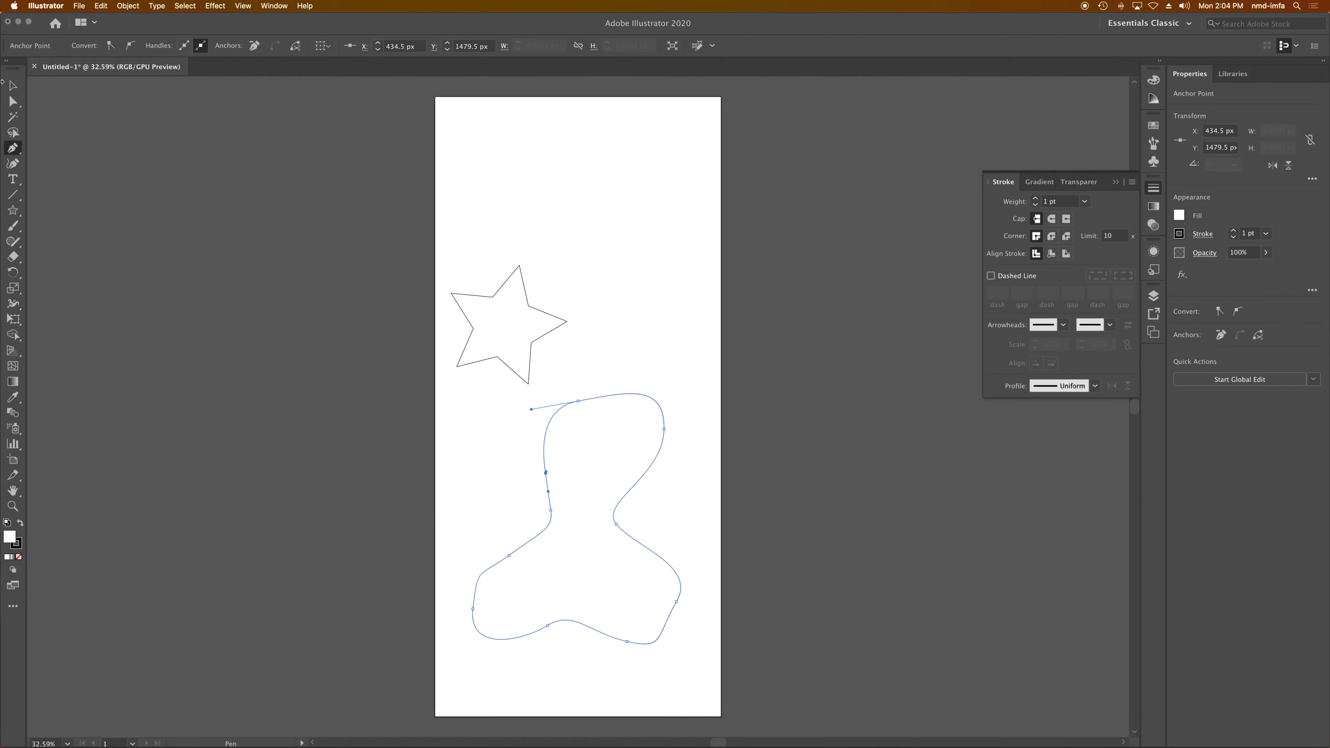
# - Select the whole star with the Selection tool and copy it
pyautogui.click(13, 86)
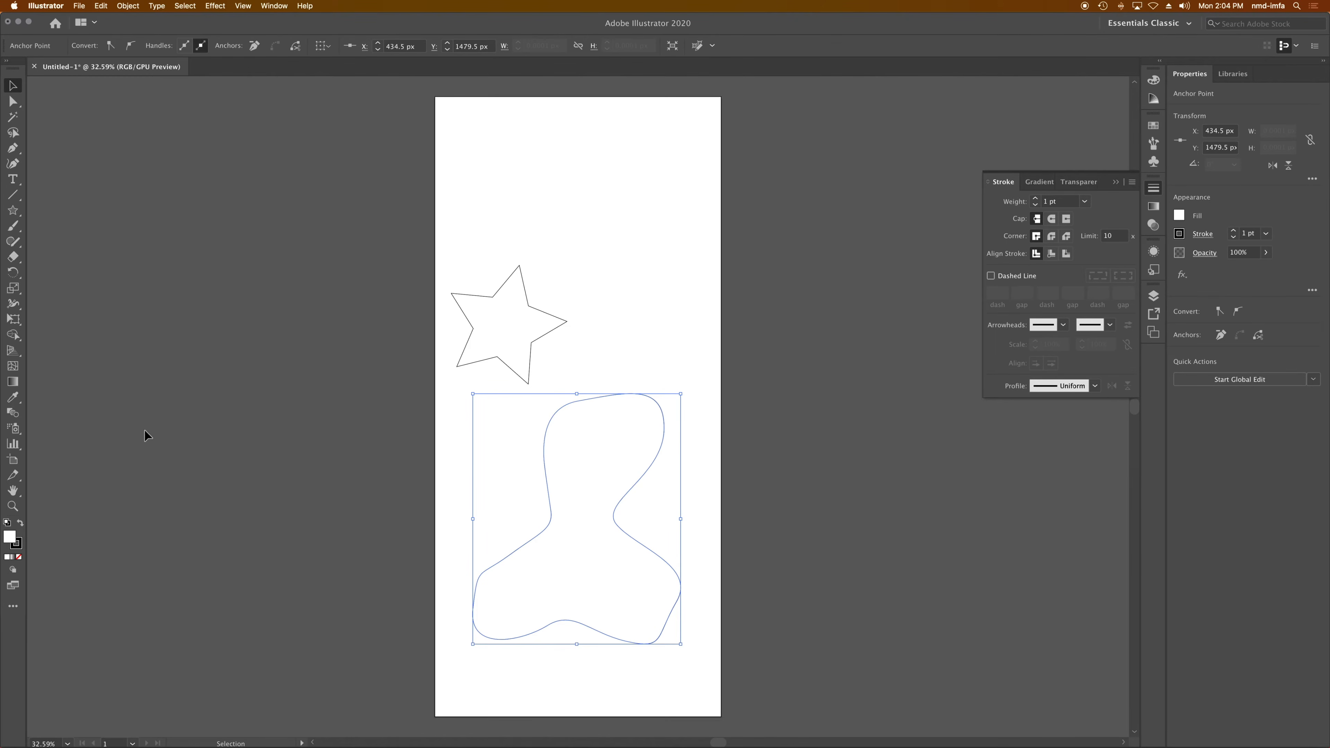
pyautogui.click(531, 347)
pyautogui.press('a')
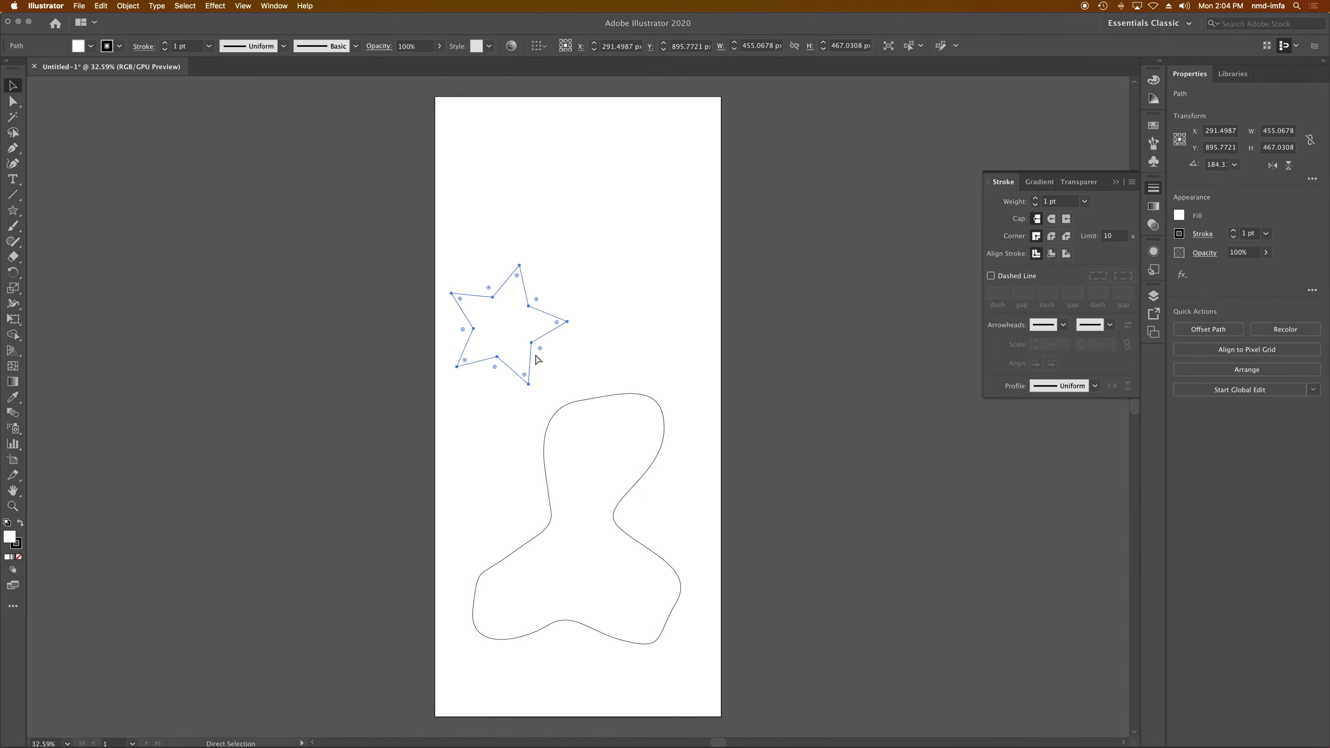
pyautogui.press('v')
pyautogui.click(105, 6)
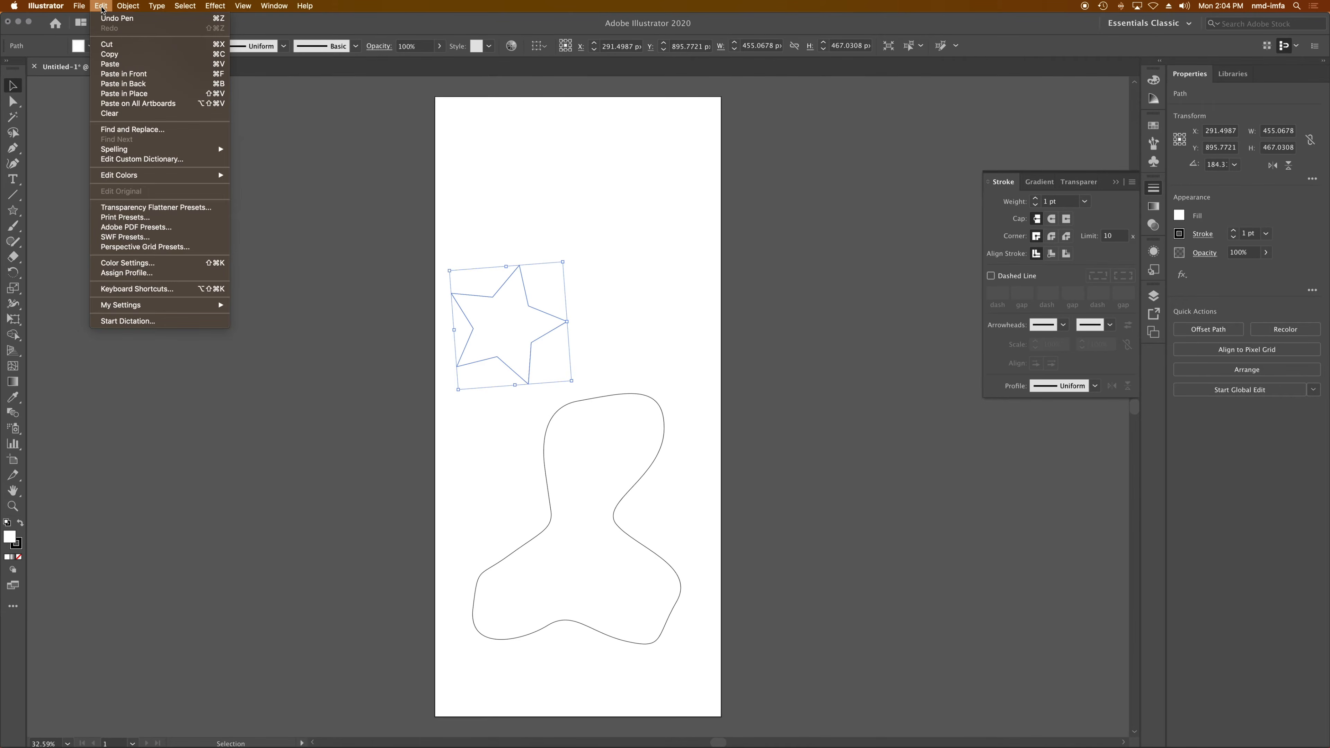
pyautogui.click(126, 55)
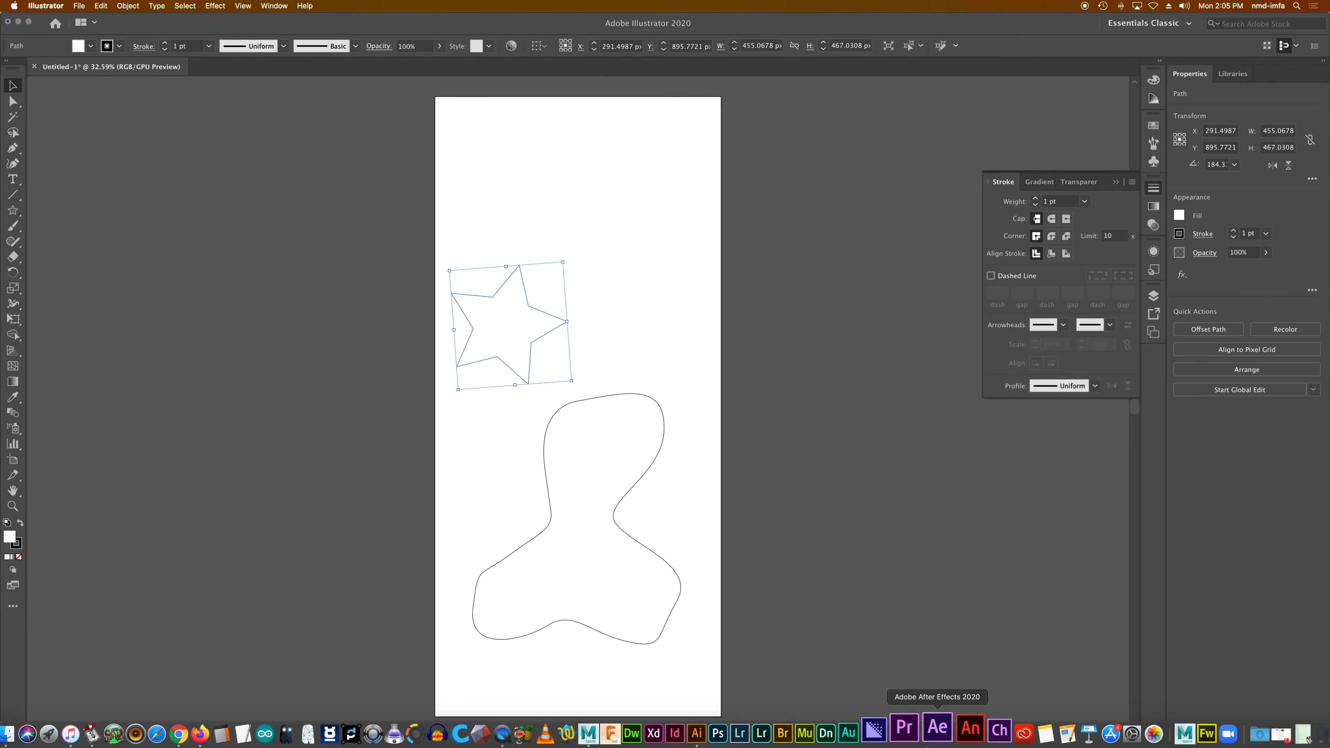
# - Switch to Maya and create a default SVG polygon mesh
pyautogui.click(607, 731)
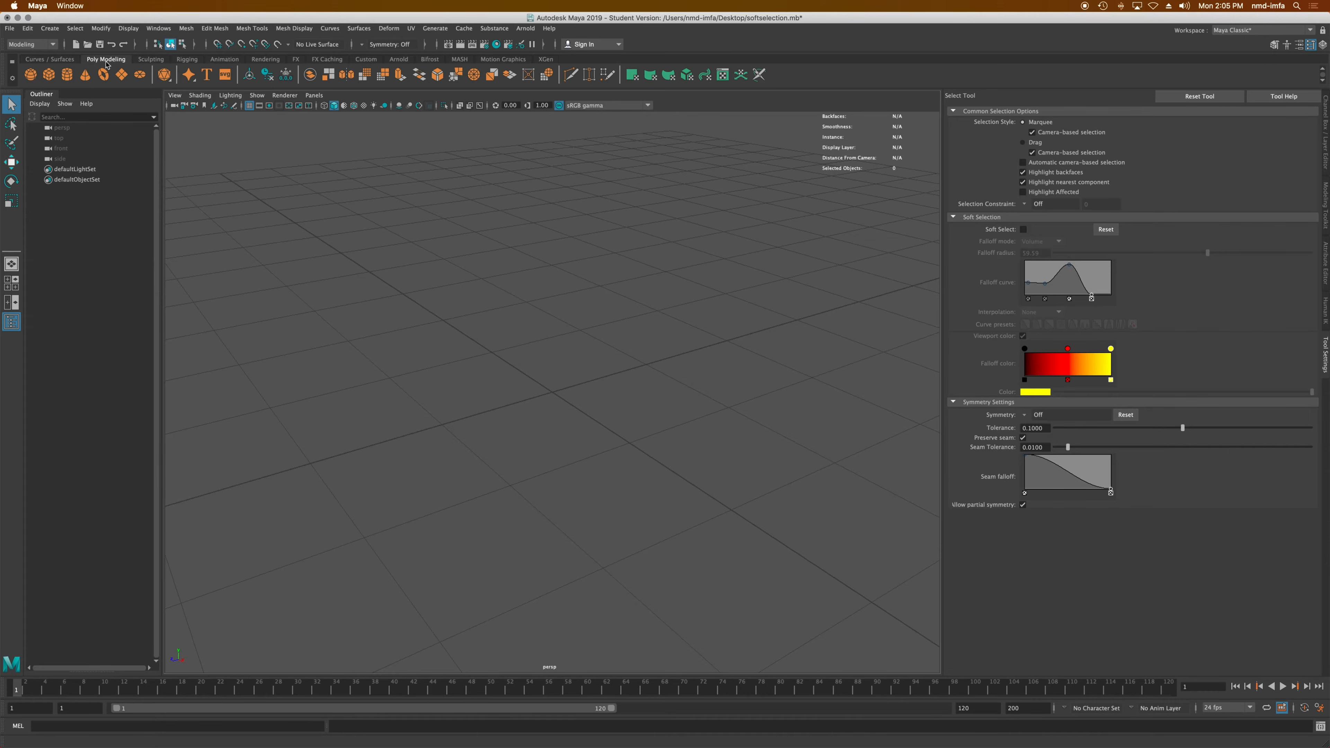
pyautogui.click(226, 77)
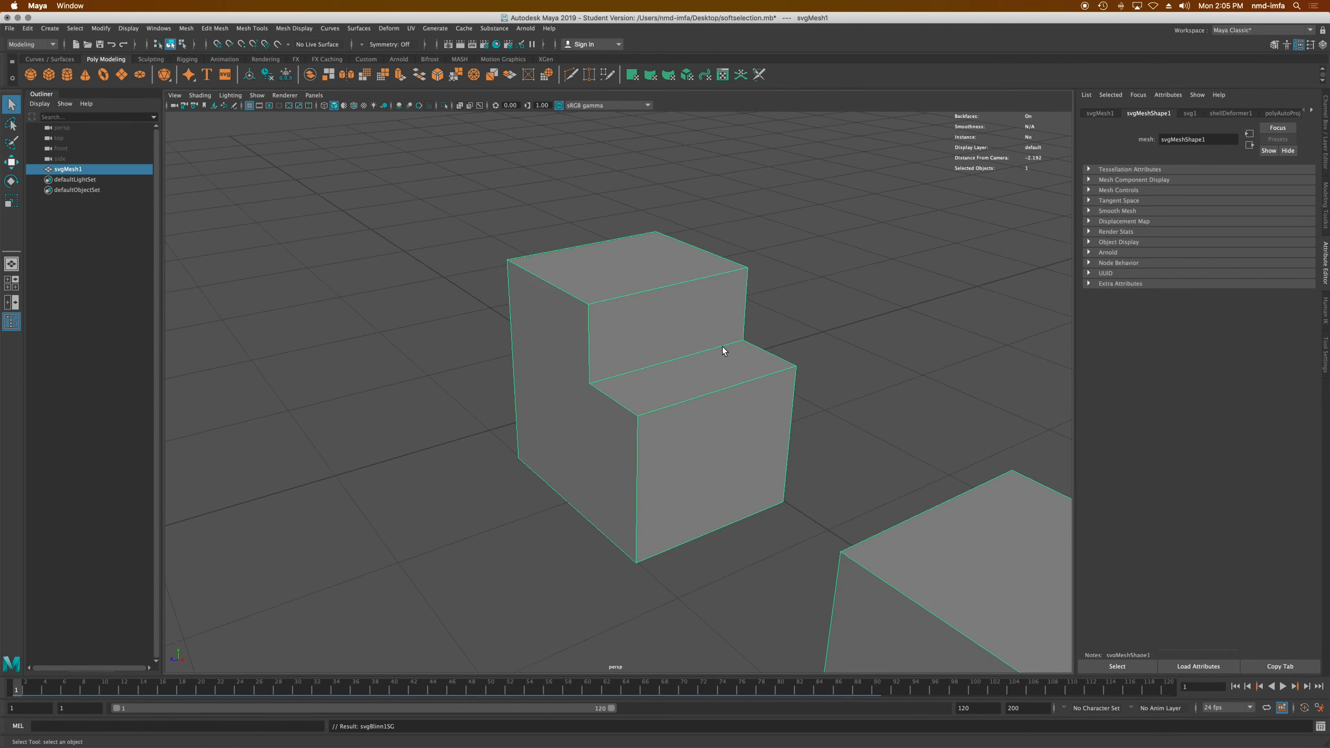
pyautogui.scroll(-3, 723, 349)
pyautogui.scroll(-10, 723, 348)
pyautogui.keyDown('alt'); pyautogui.moveTo(725, 354); pyautogui.dragTo(792, 369); pyautogui.keyUp('alt')
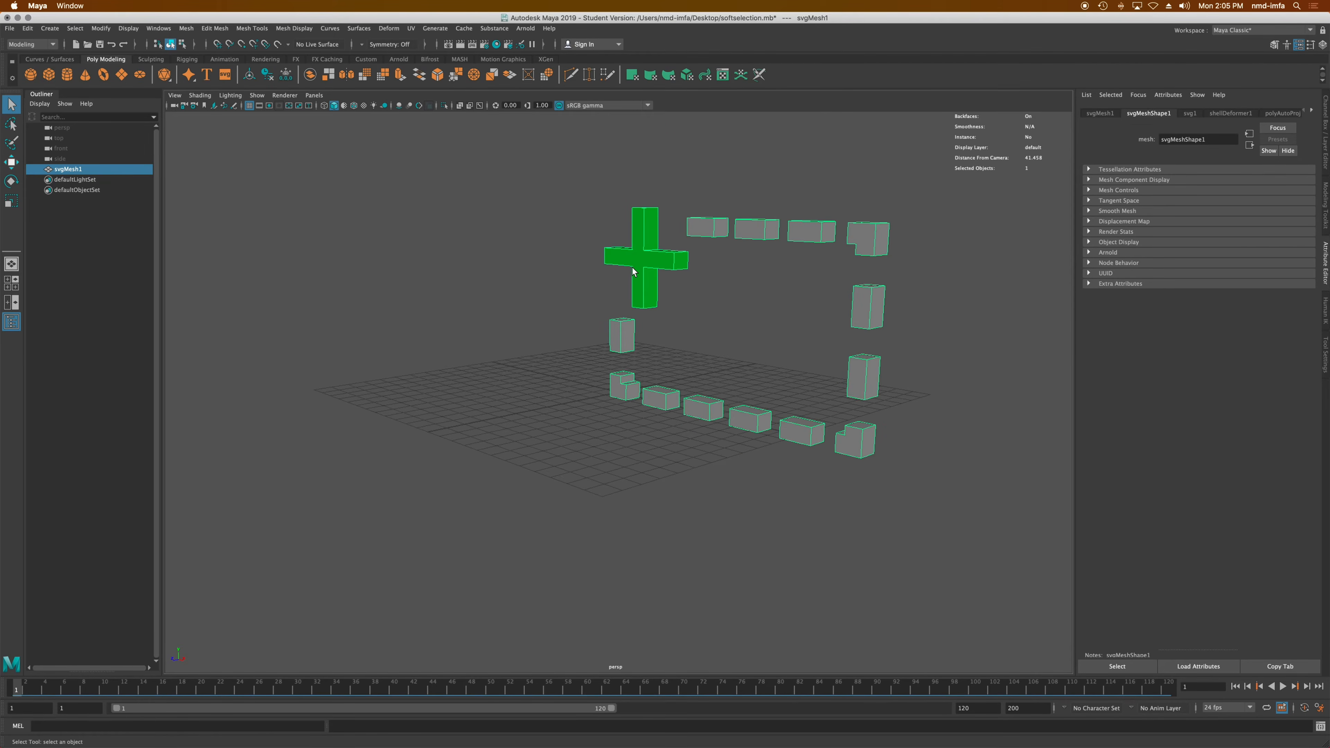
# - Replace the SVG mesh's default artwork with the copied star through its svg1 node
pyautogui.click(1191, 112)
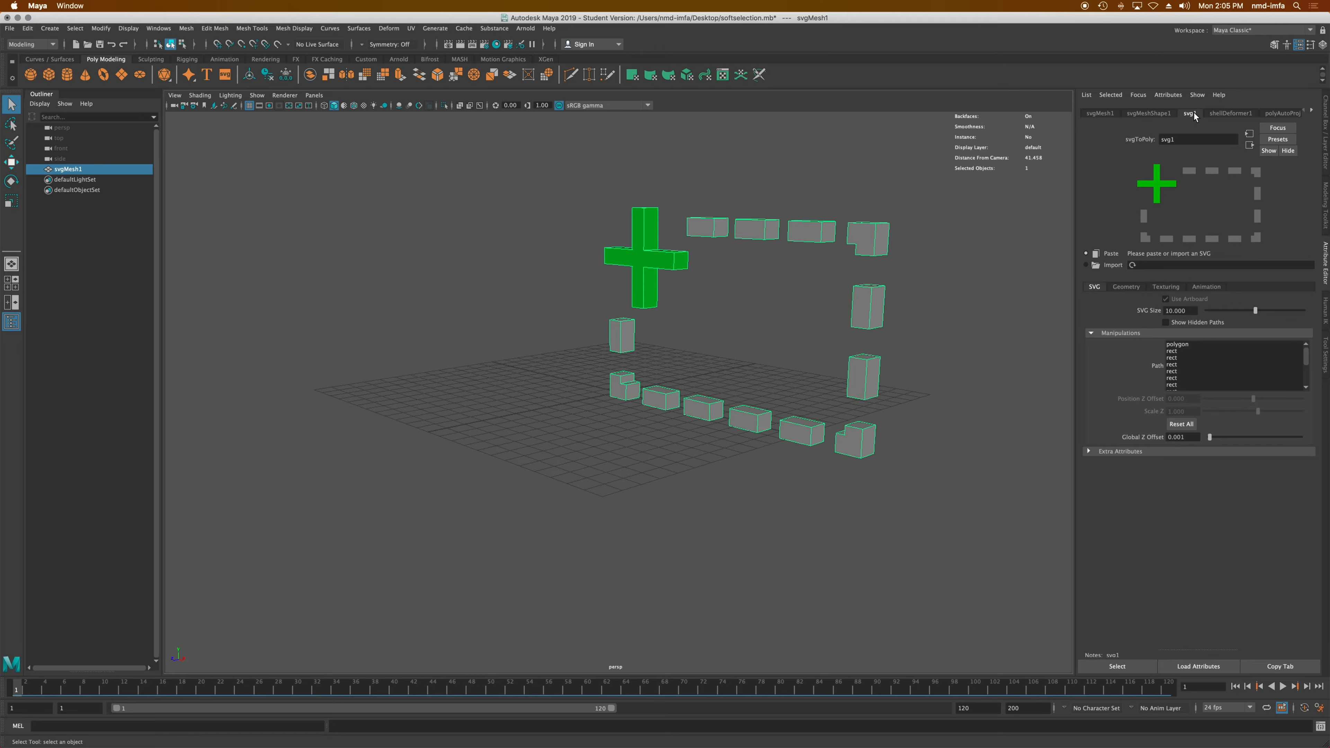
pyautogui.click(1095, 253)
pyautogui.moveTo(744, 360)
pyautogui.keyDown('alt'); pyautogui.mouseDown()
pyautogui.moveTo(683, 347)
pyautogui.moveTo(555, 377)
pyautogui.moveTo(746, 354)
pyautogui.mouseUp(); pyautogui.keyUp('alt')
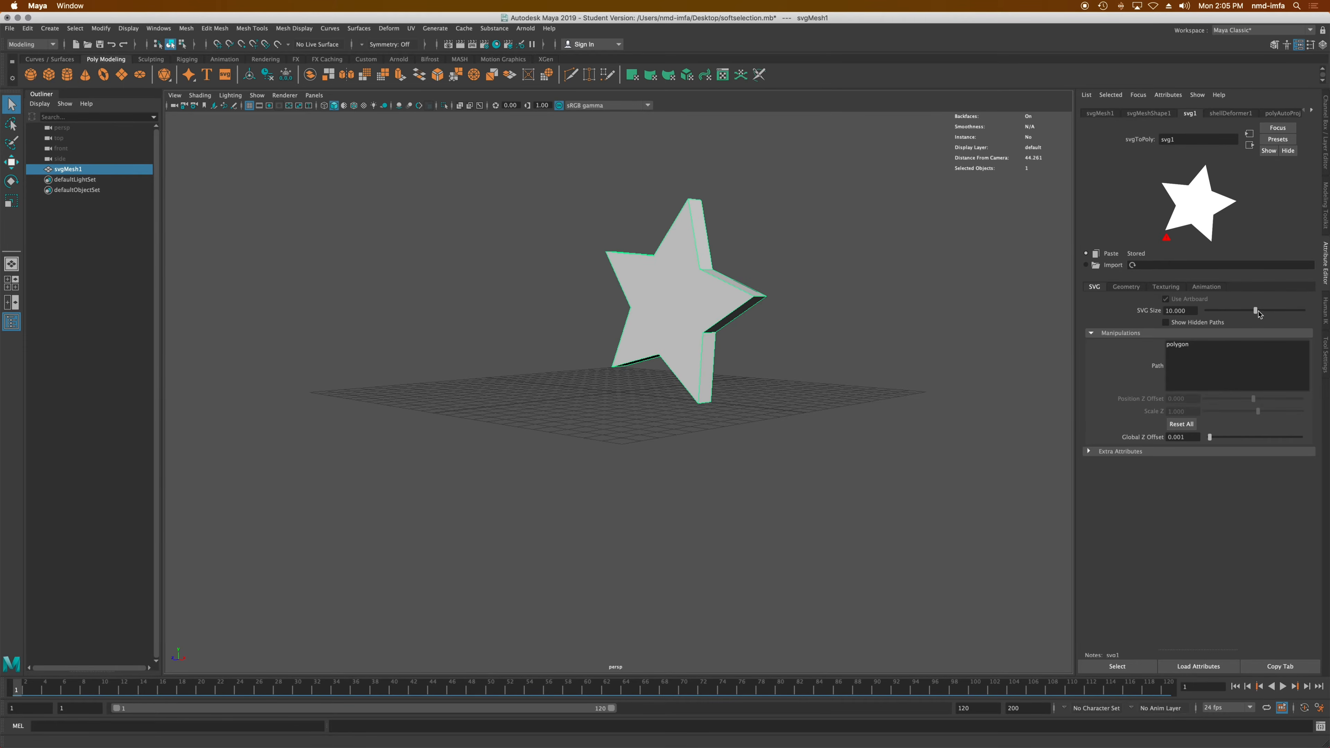
# - Set the star's SVG size to 9.348, global Z offset to 0.374, curve resolution to 7 and collinear angle to 1.019
pyautogui.moveTo(1258, 313)
pyautogui.mouseDown()
pyautogui.moveTo(1269, 313)
pyautogui.moveTo(1255, 314)
pyautogui.mouseUp()
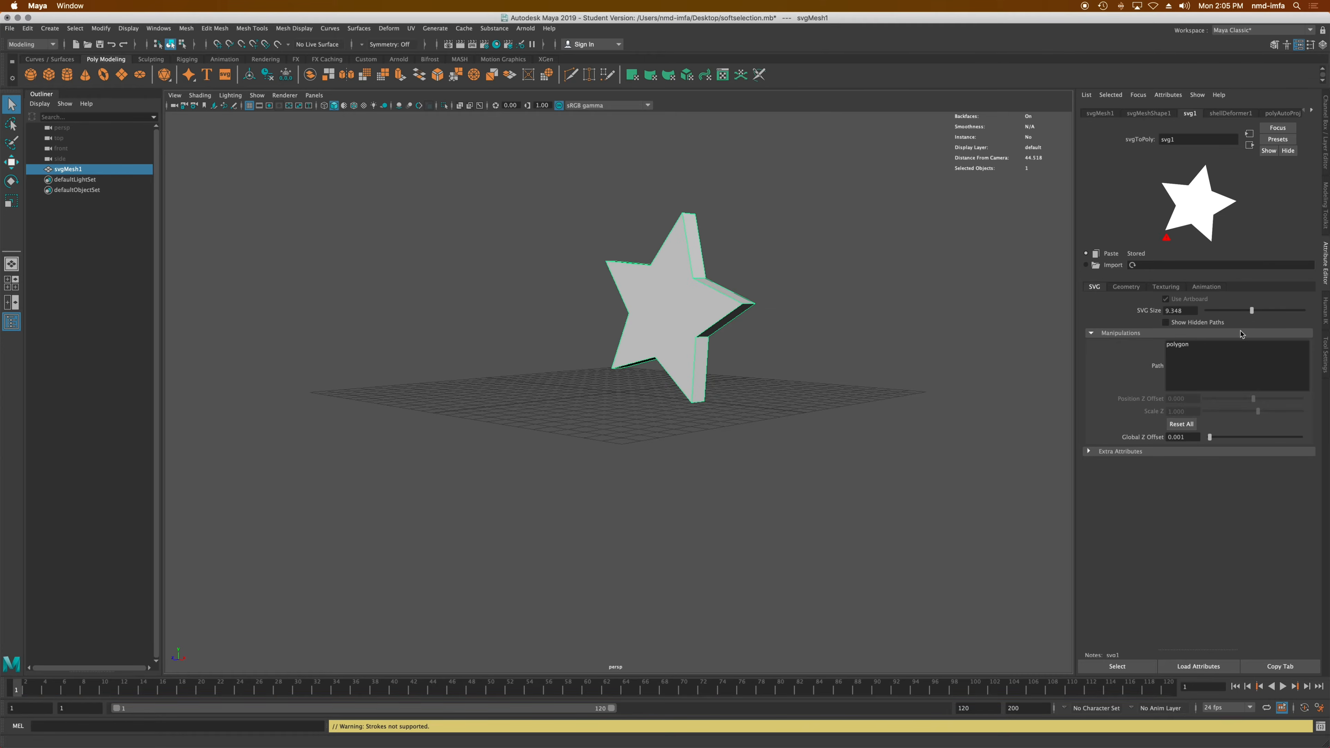
pyautogui.moveTo(1213, 439)
pyautogui.mouseDown()
pyautogui.moveTo(1229, 439)
pyautogui.moveTo(1216, 439)
pyautogui.mouseUp()
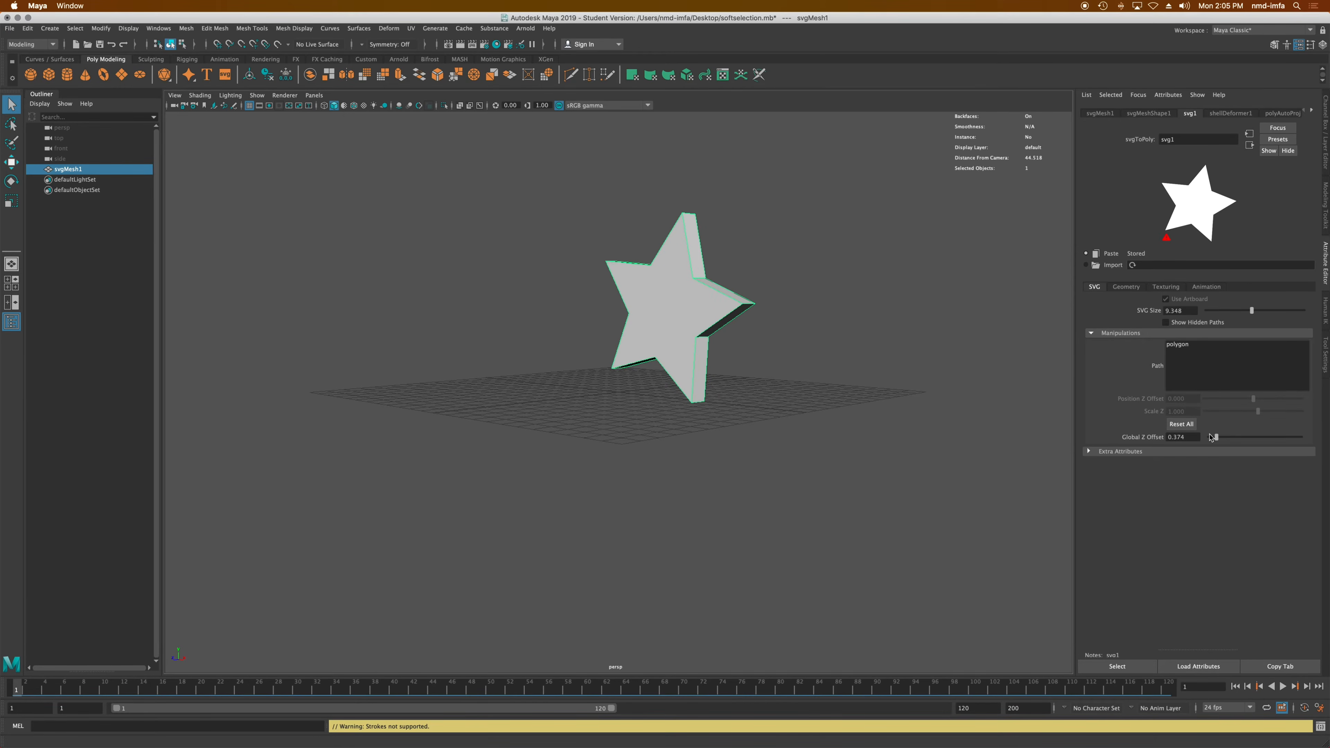
pyautogui.click(1124, 286)
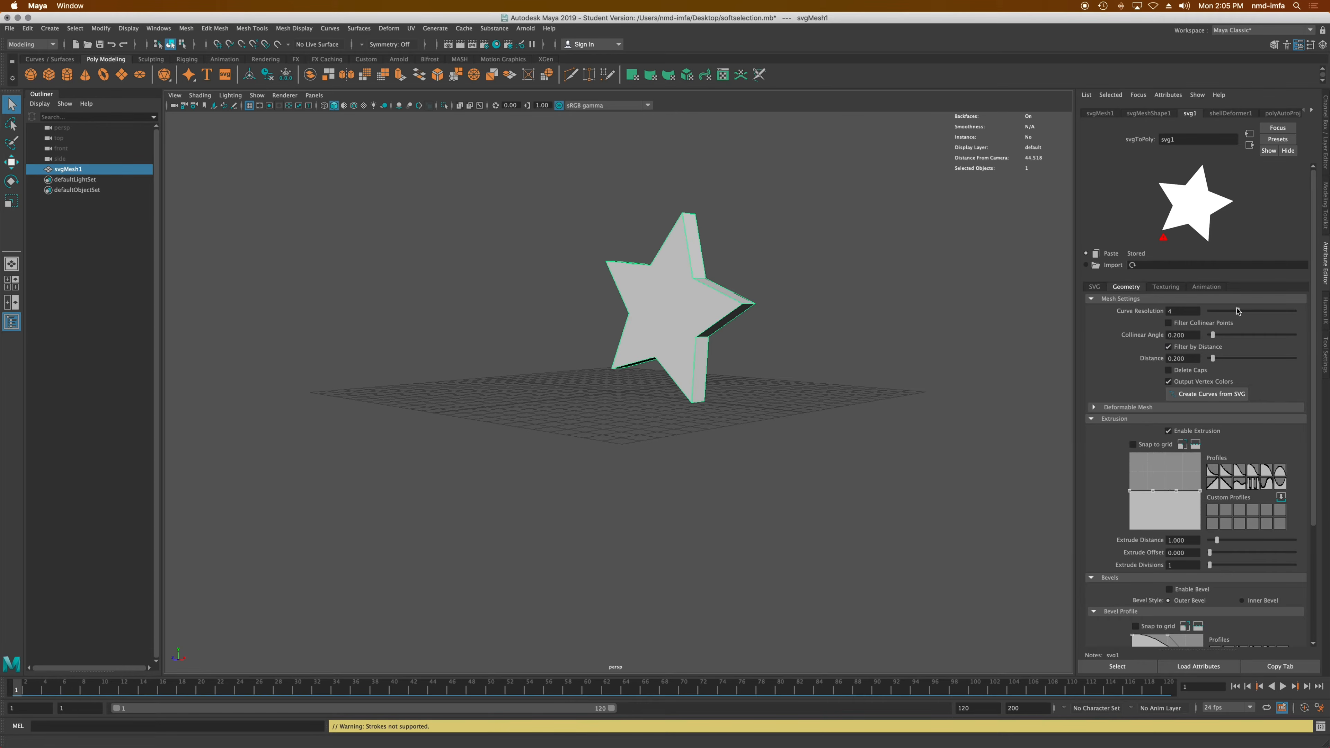
pyautogui.moveTo(1237, 311); pyautogui.dragTo(1256, 313)
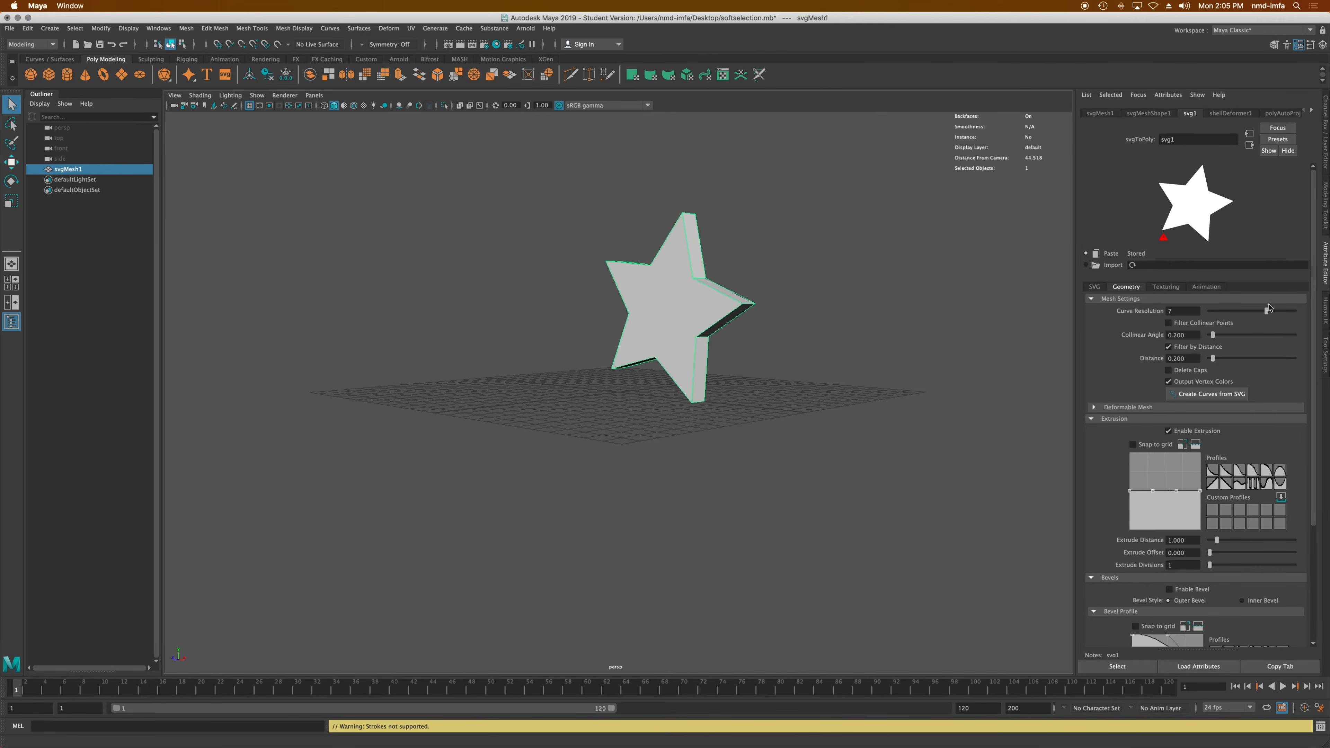
pyautogui.moveTo(1230, 331)
pyautogui.mouseDown()
pyautogui.moveTo(1253, 335)
pyautogui.moveTo(1226, 335)
pyautogui.mouseUp()
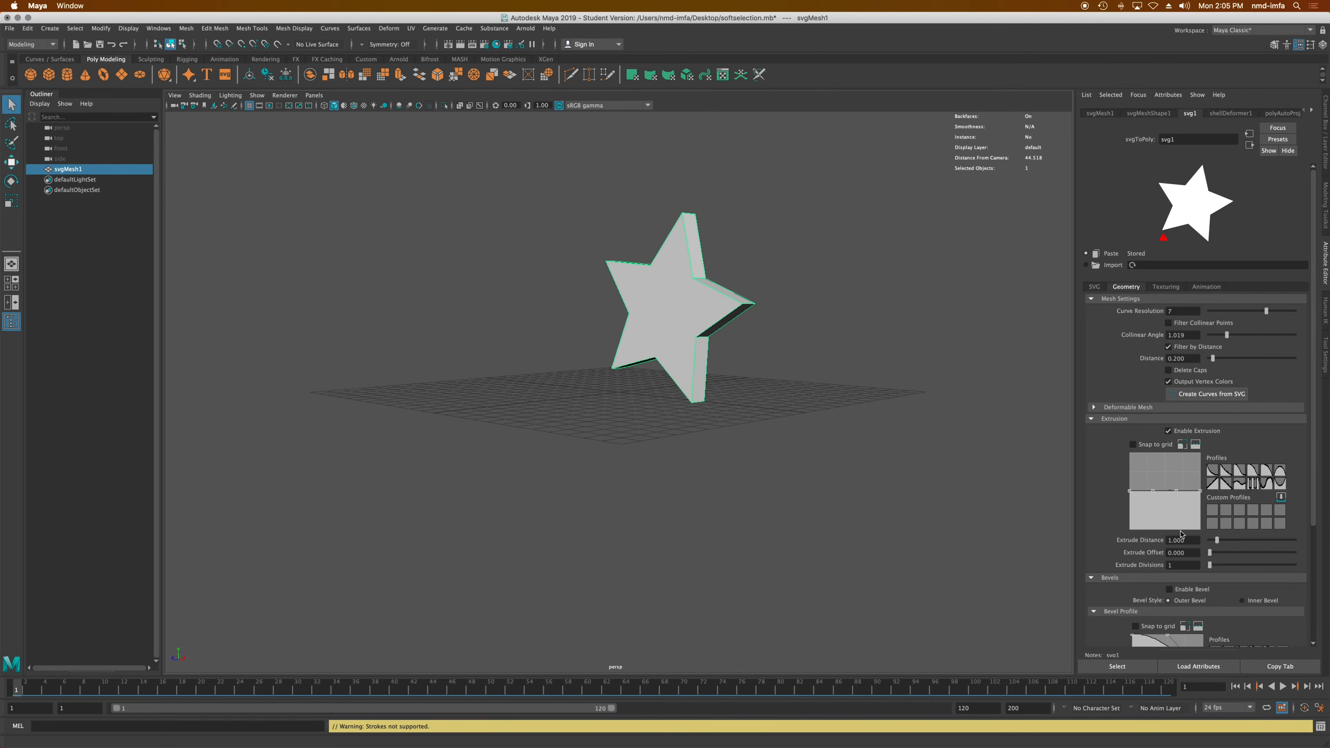
# - Set the star's extrude distance to 4.072 and apply an S-shaped extrusion profile preset
pyautogui.moveTo(1216, 540); pyautogui.dragTo(1243, 542)
pyautogui.click(1255, 474)
pyautogui.scroll(-3, 1203, 518)
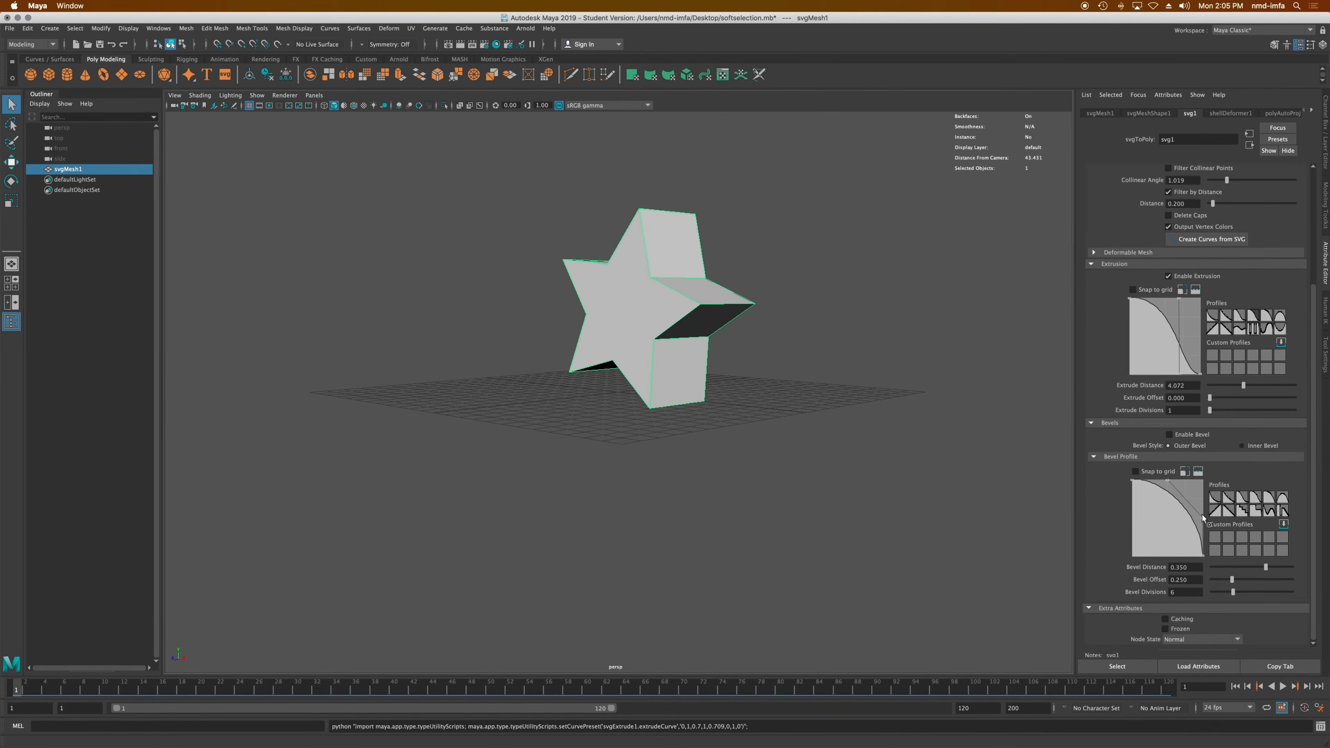
# - Collapse the Extrusion and Bevel Profile settings and return to the star's SVG settings
pyautogui.scroll(5, 1202, 518)
pyautogui.click(1093, 420)
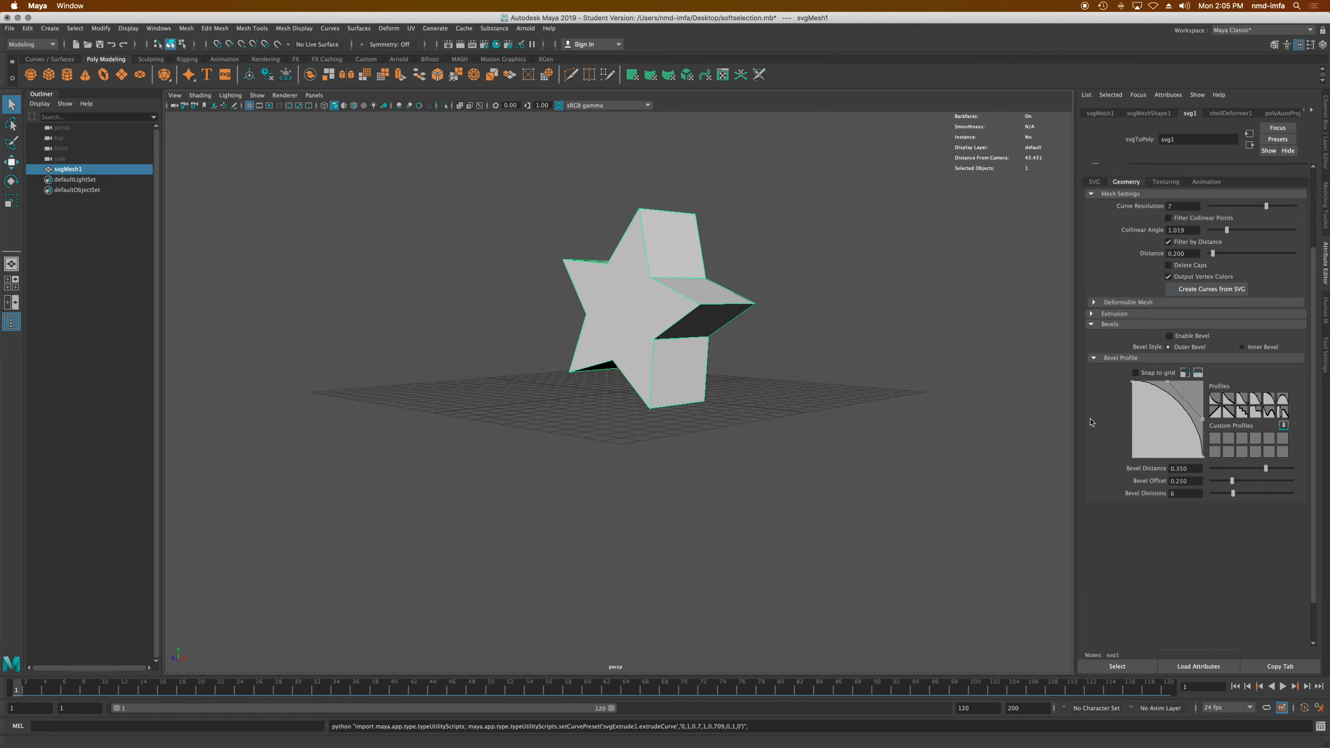
pyautogui.click(1093, 457)
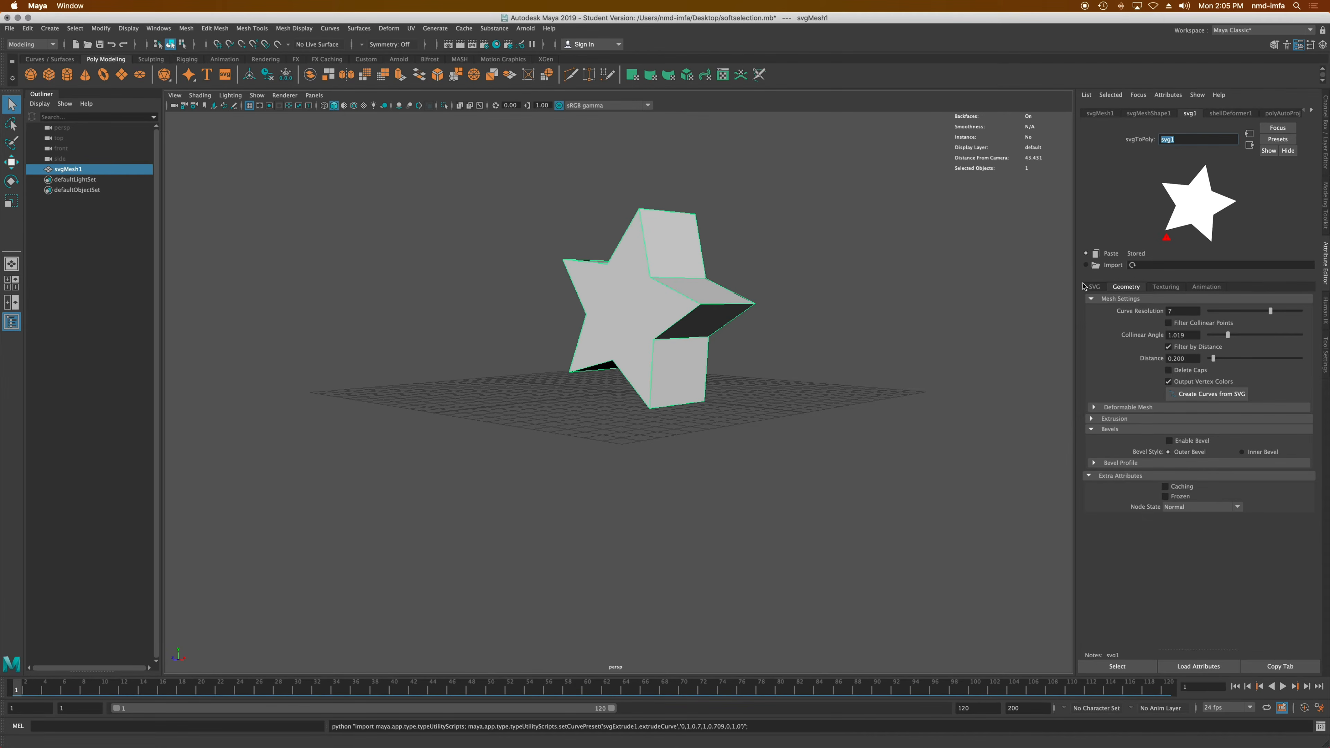
pyautogui.click(1093, 287)
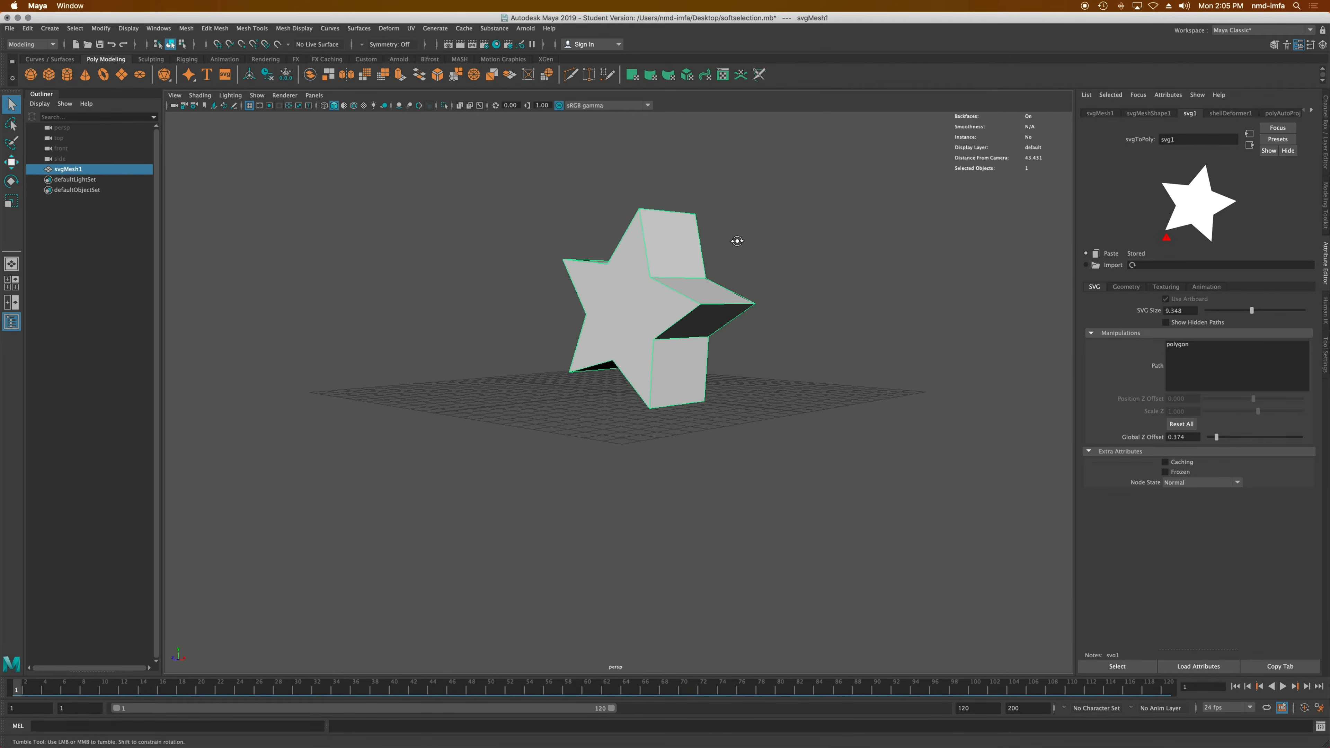
# - Inspect the extruded star from another angle and delete its mesh
pyautogui.keyDown('alt'); pyautogui.moveTo(736, 244); pyautogui.dragTo(780, 265); pyautogui.keyUp('alt')
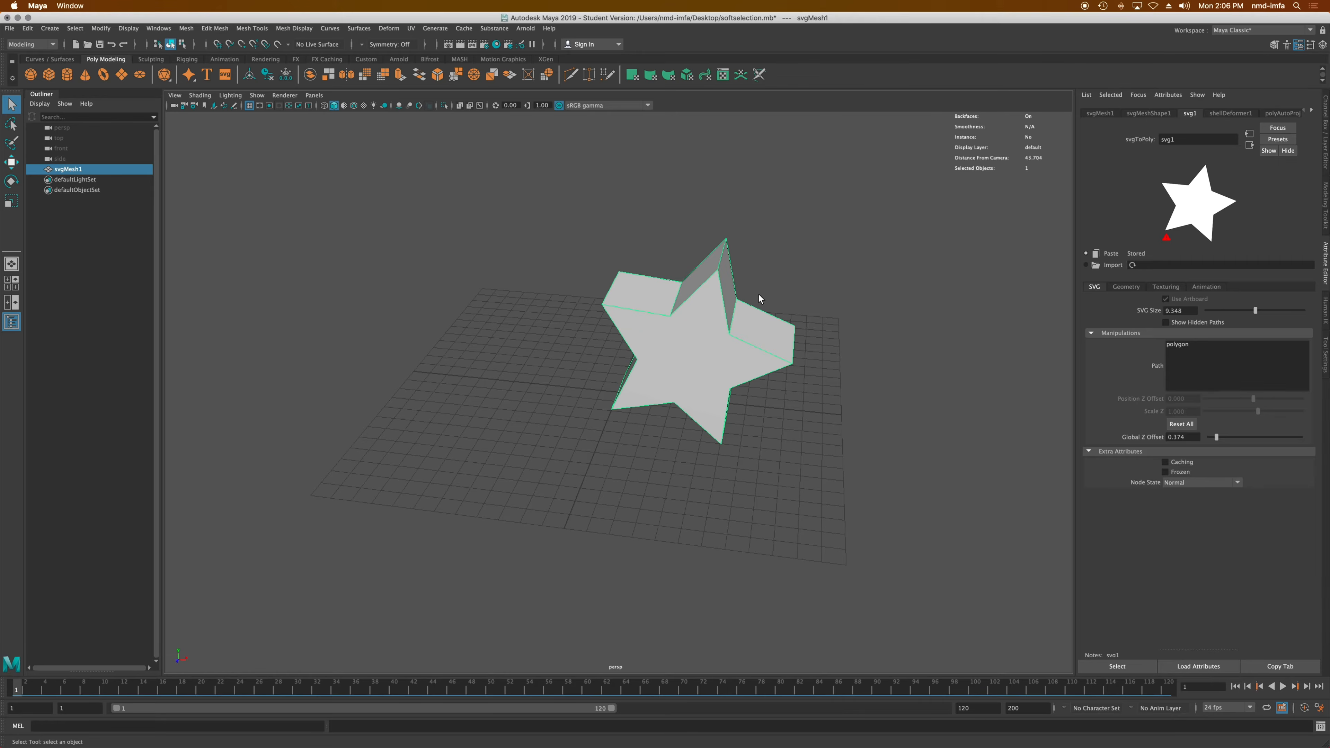
pyautogui.press('Delete')
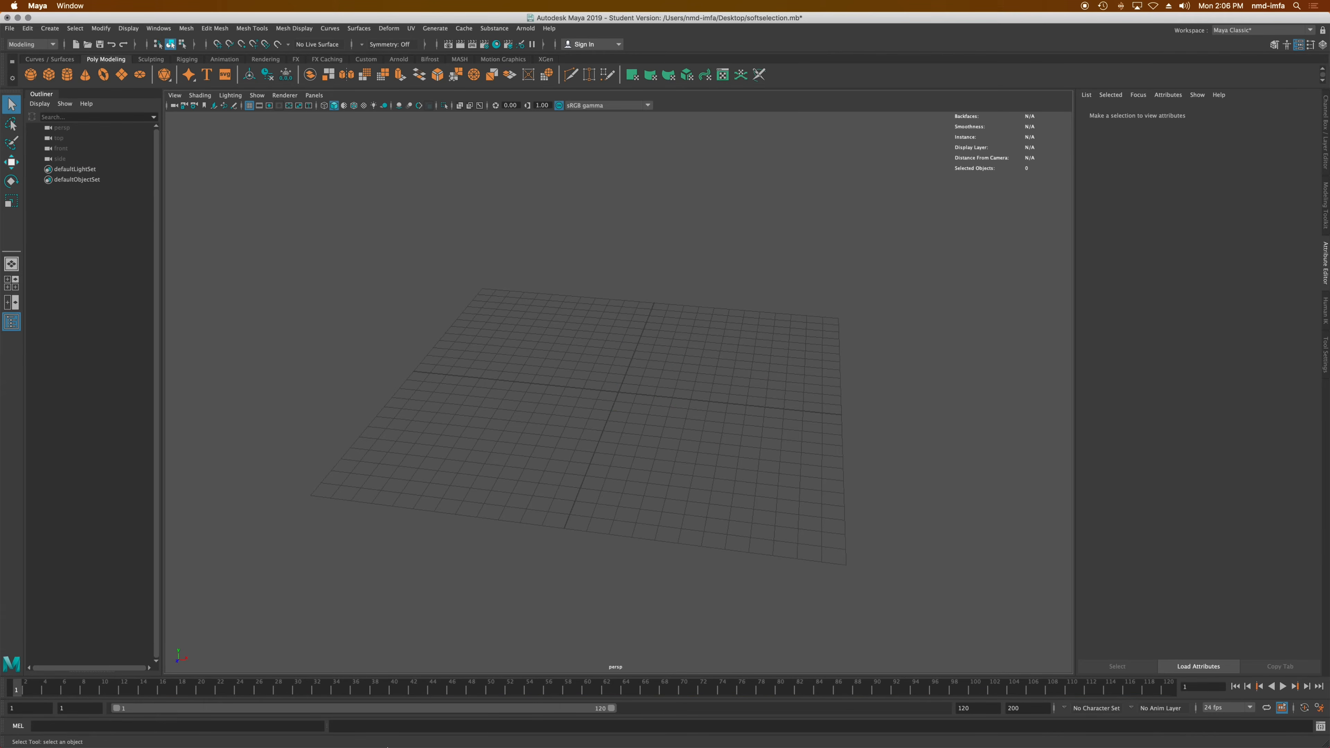
# - Switch to Illustrator and copy the curved freeform shape
pyautogui.moveTo(392, 747)
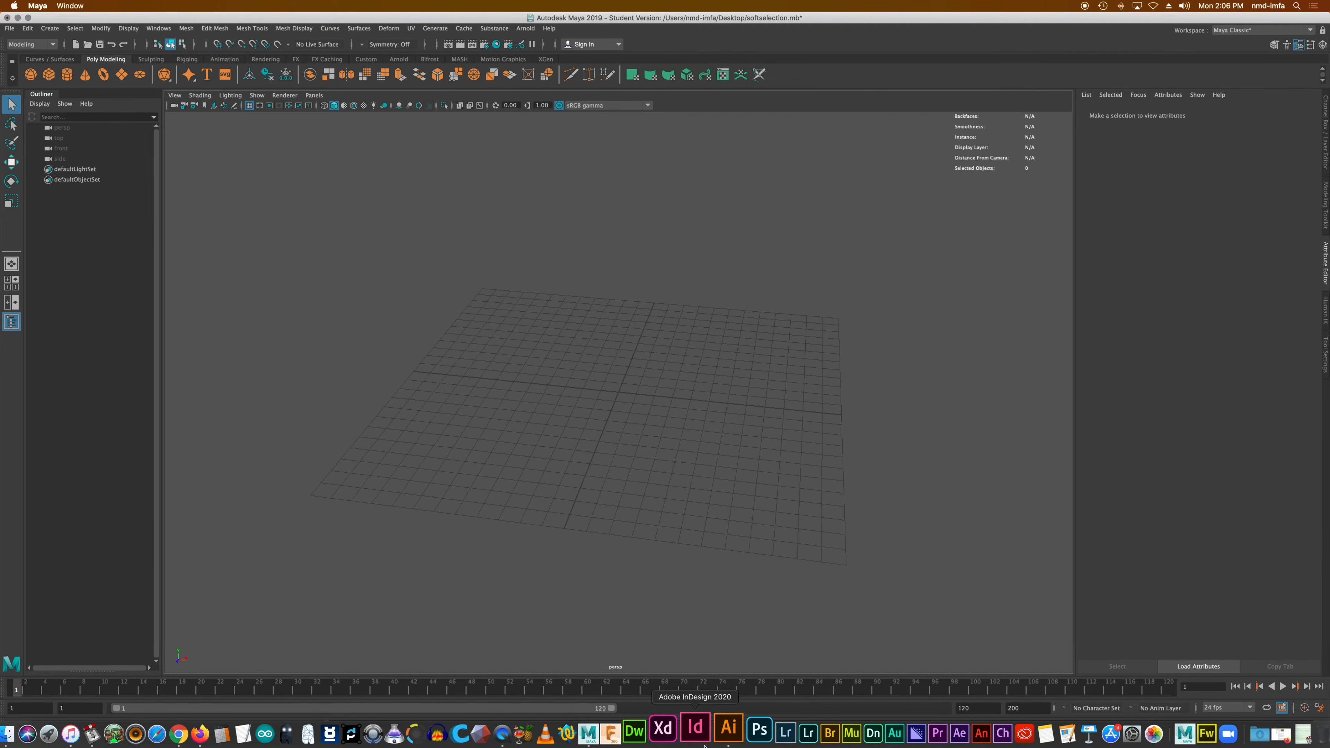
pyautogui.click(727, 729)
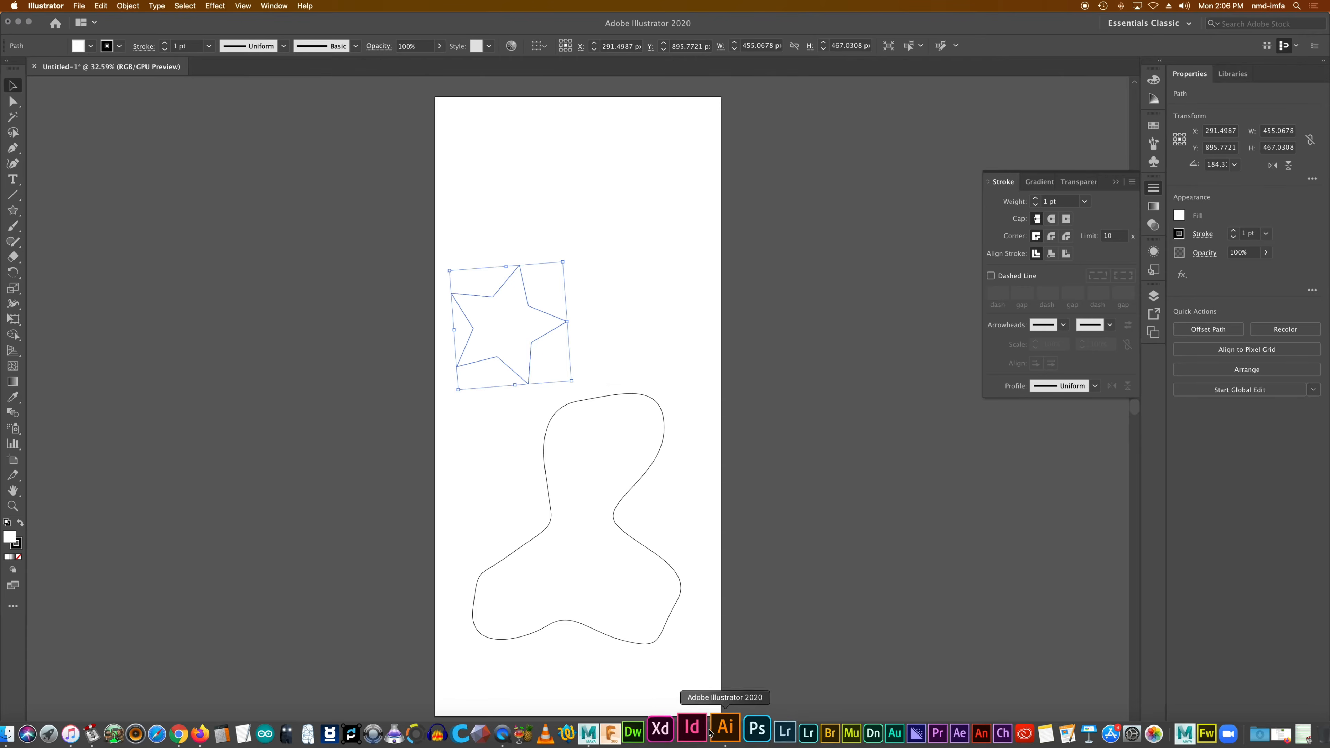
pyautogui.click(548, 495)
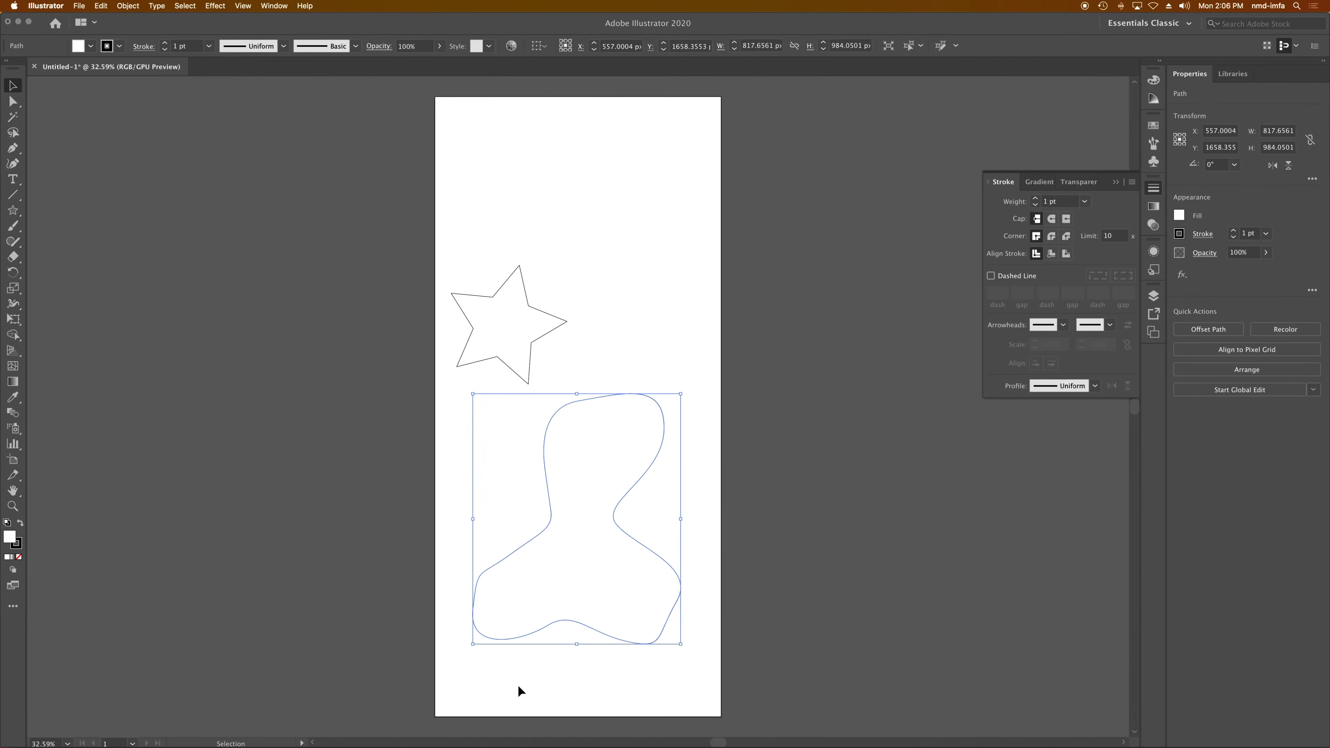
pyautogui.moveTo(390, 746)
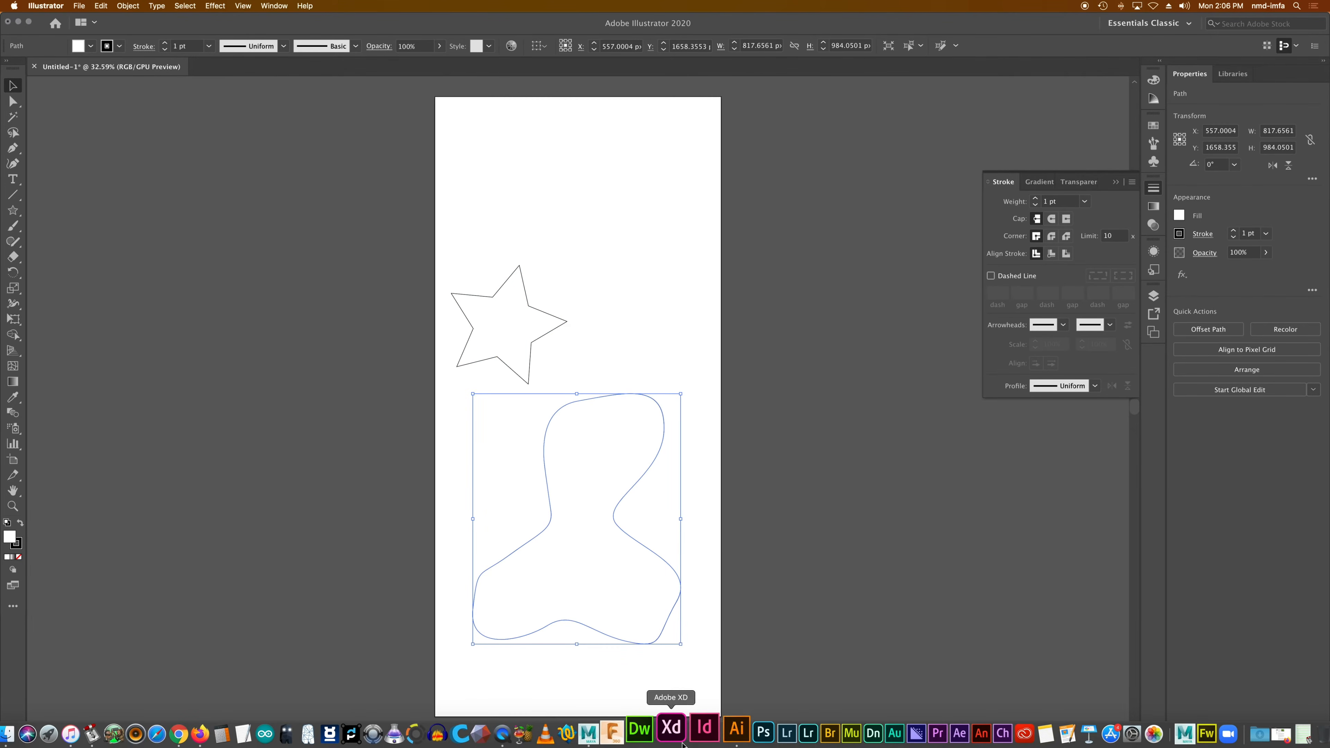
# - Return to Maya, create an SVG mesh and paste the copied freeform shape into it
pyautogui.click(601, 728)
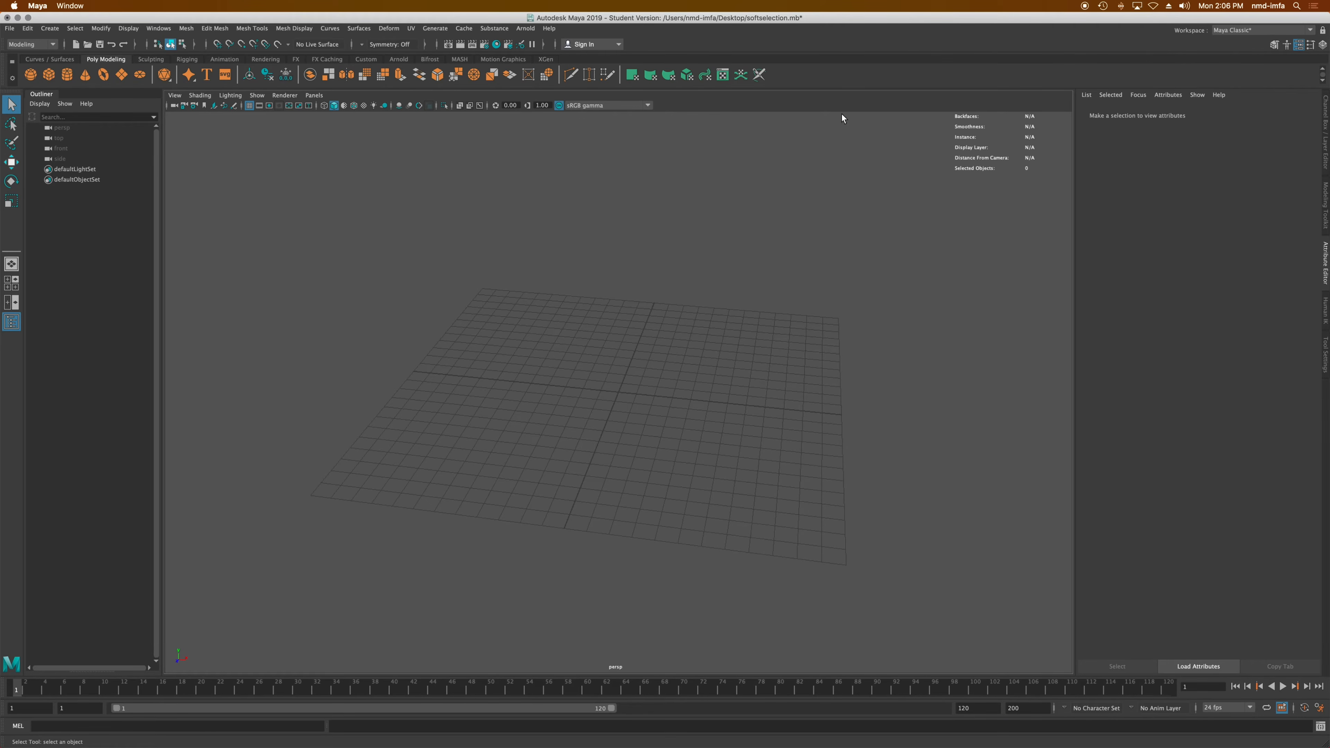
pyautogui.click(224, 75)
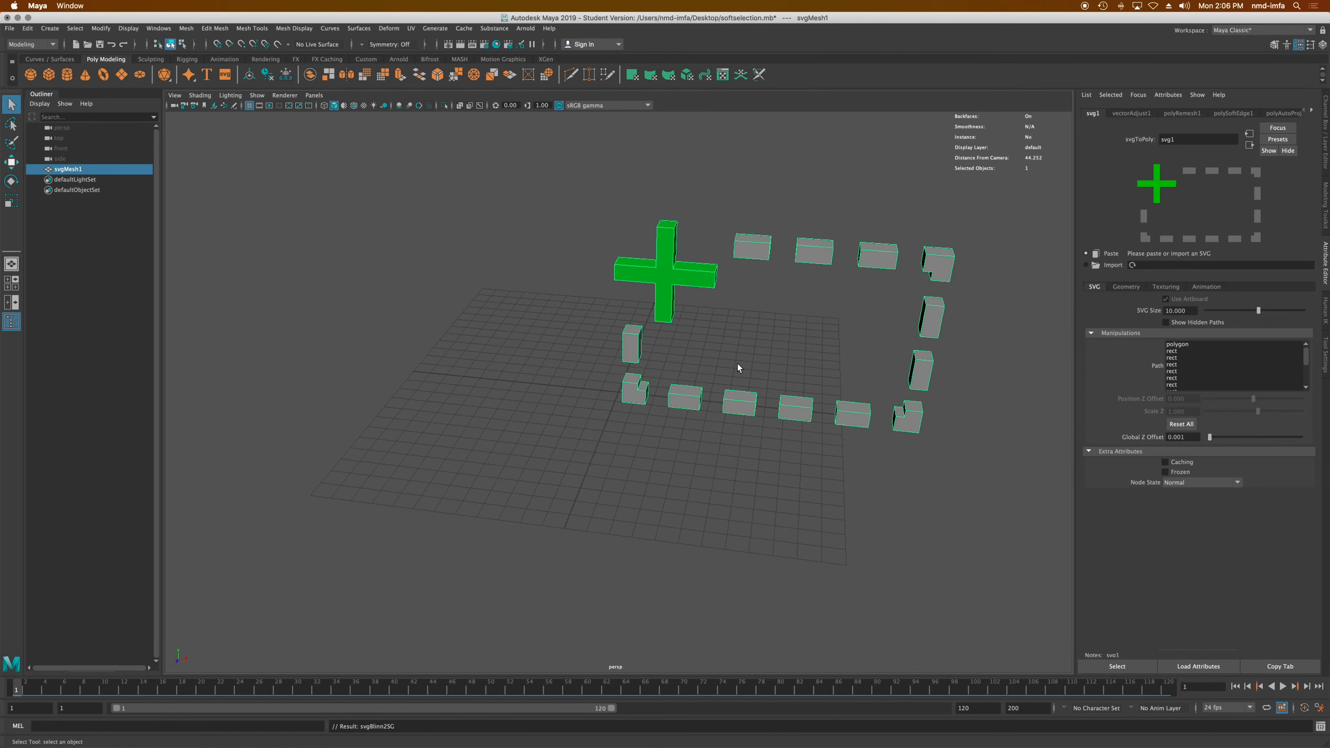
pyautogui.click(1095, 253)
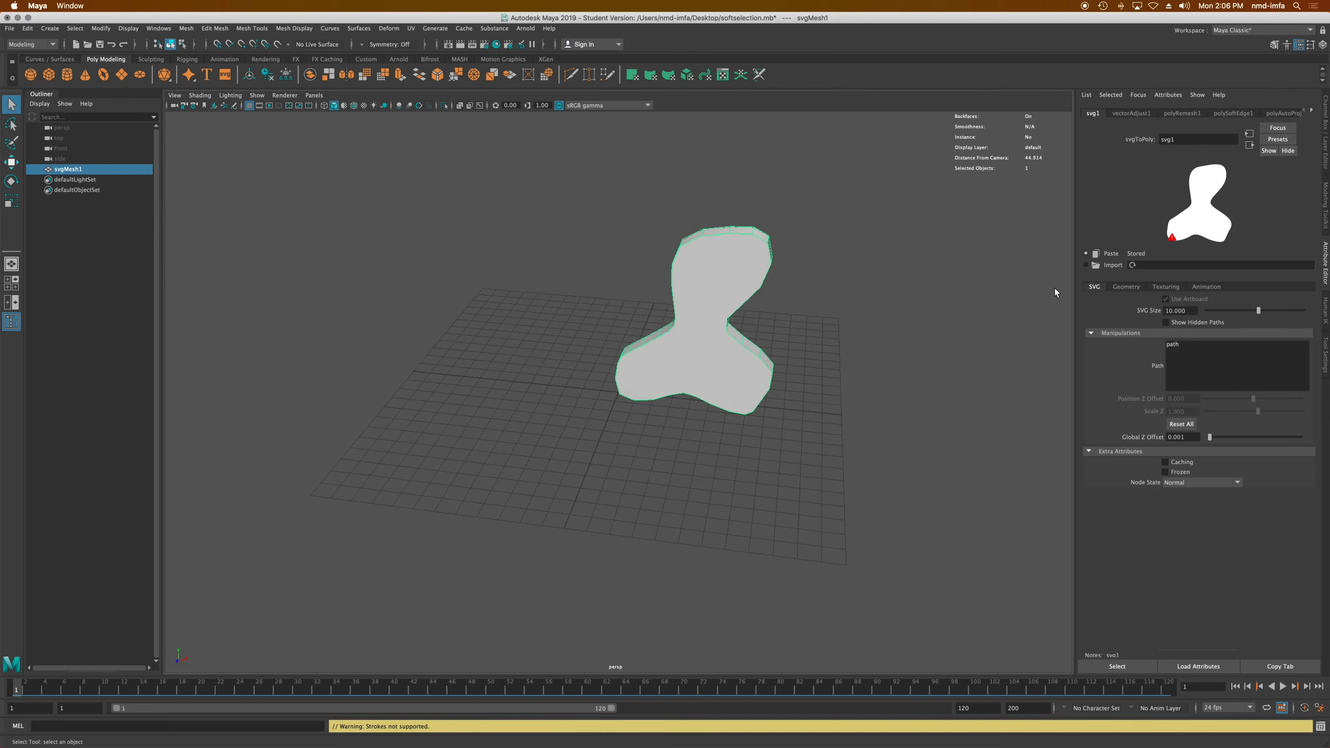
pyautogui.keyDown('alt'); pyautogui.moveTo(845, 338); pyautogui.dragTo(786, 341); pyautogui.keyUp('alt')
pyautogui.scroll(5, 685, 374)
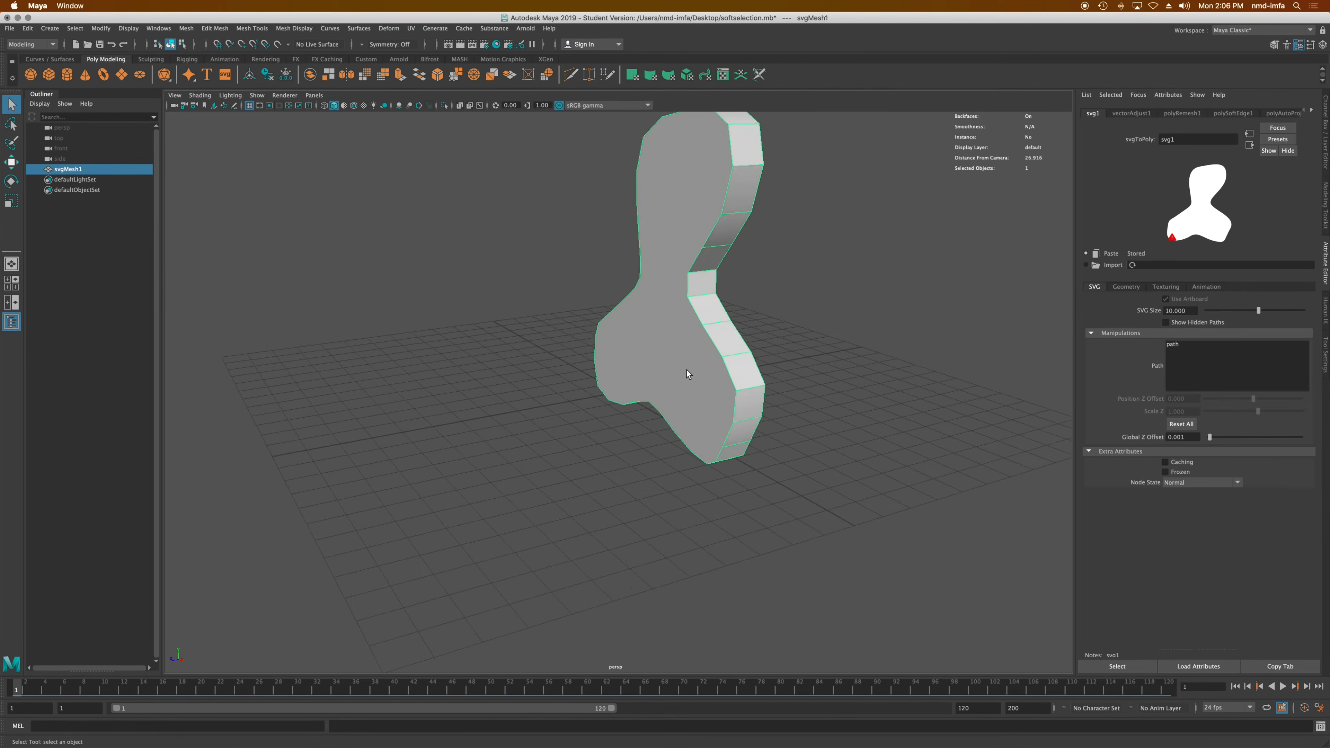
pyautogui.keyDown('alt'); pyautogui.moveTo(686, 374); pyautogui.dragTo(799, 402); pyautogui.keyUp('alt')
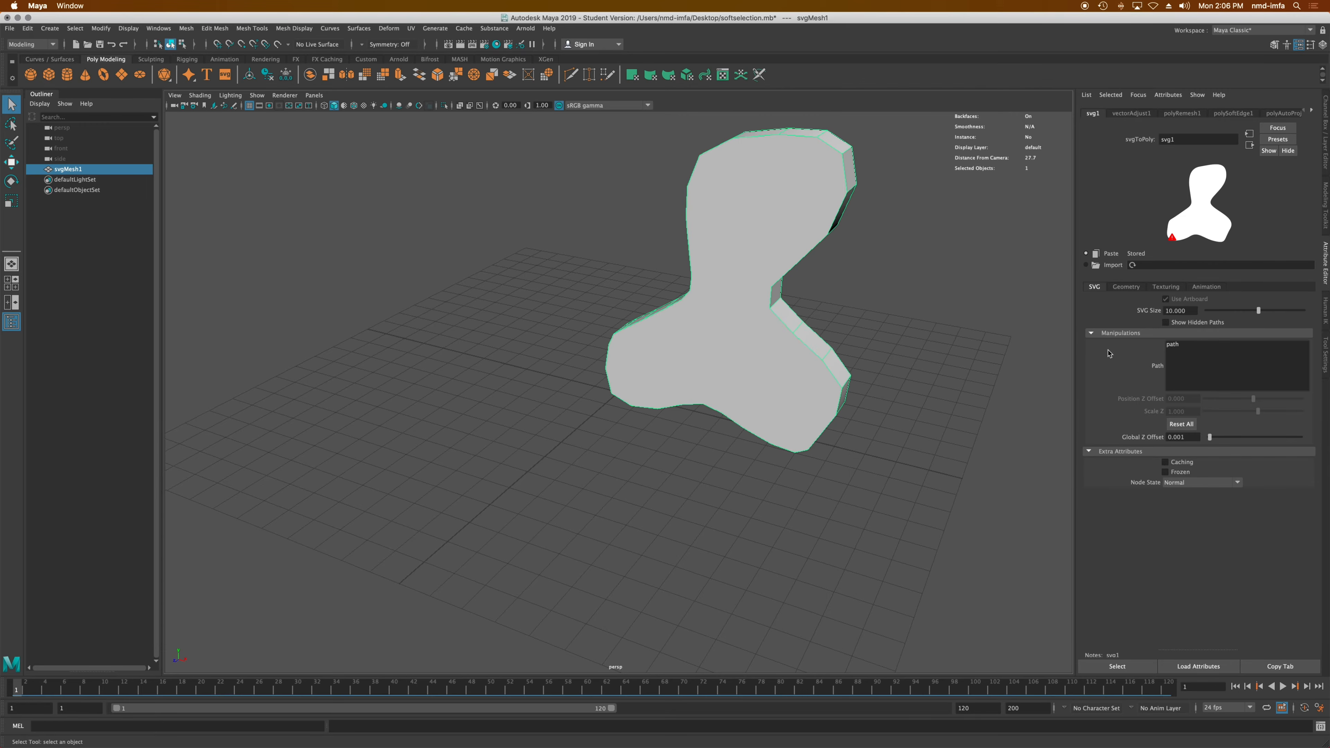
# - Set the freeform shape's extrude divisions to 4 in its extrusion settings
pyautogui.click(1126, 286)
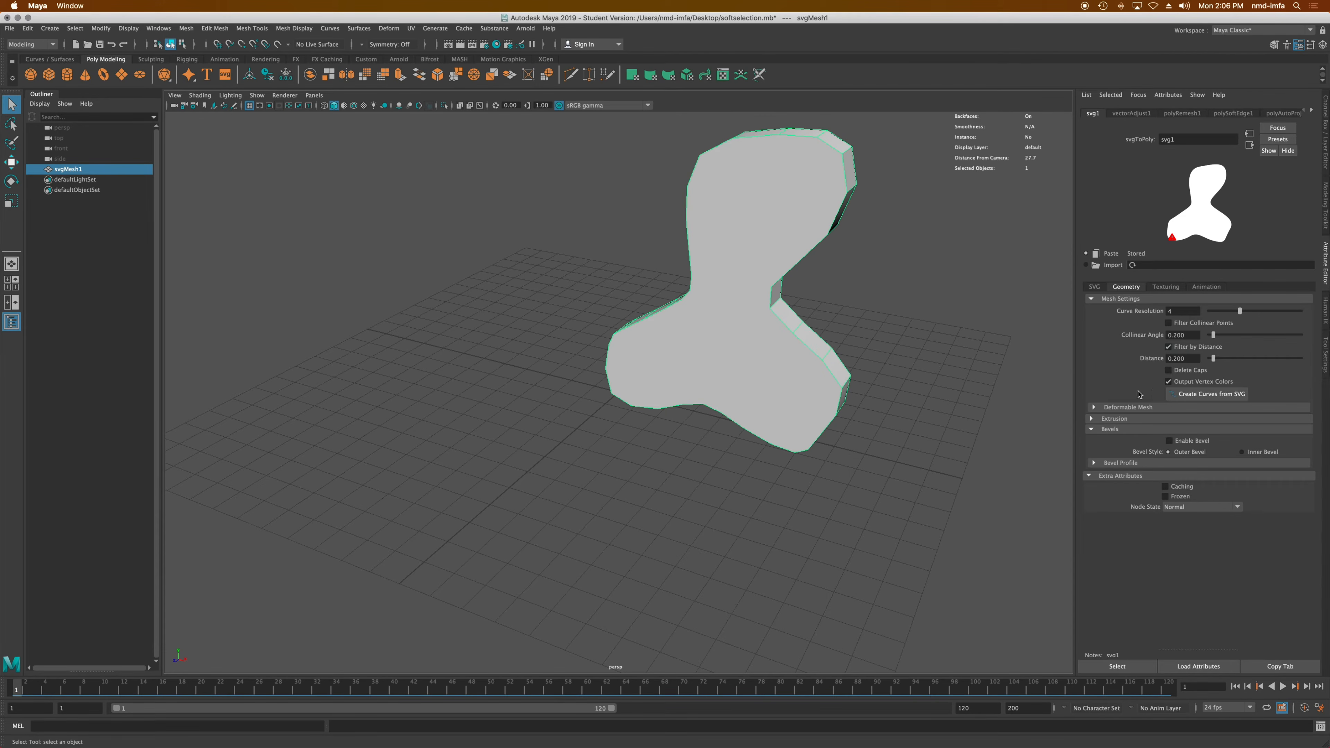
pyautogui.click(1091, 419)
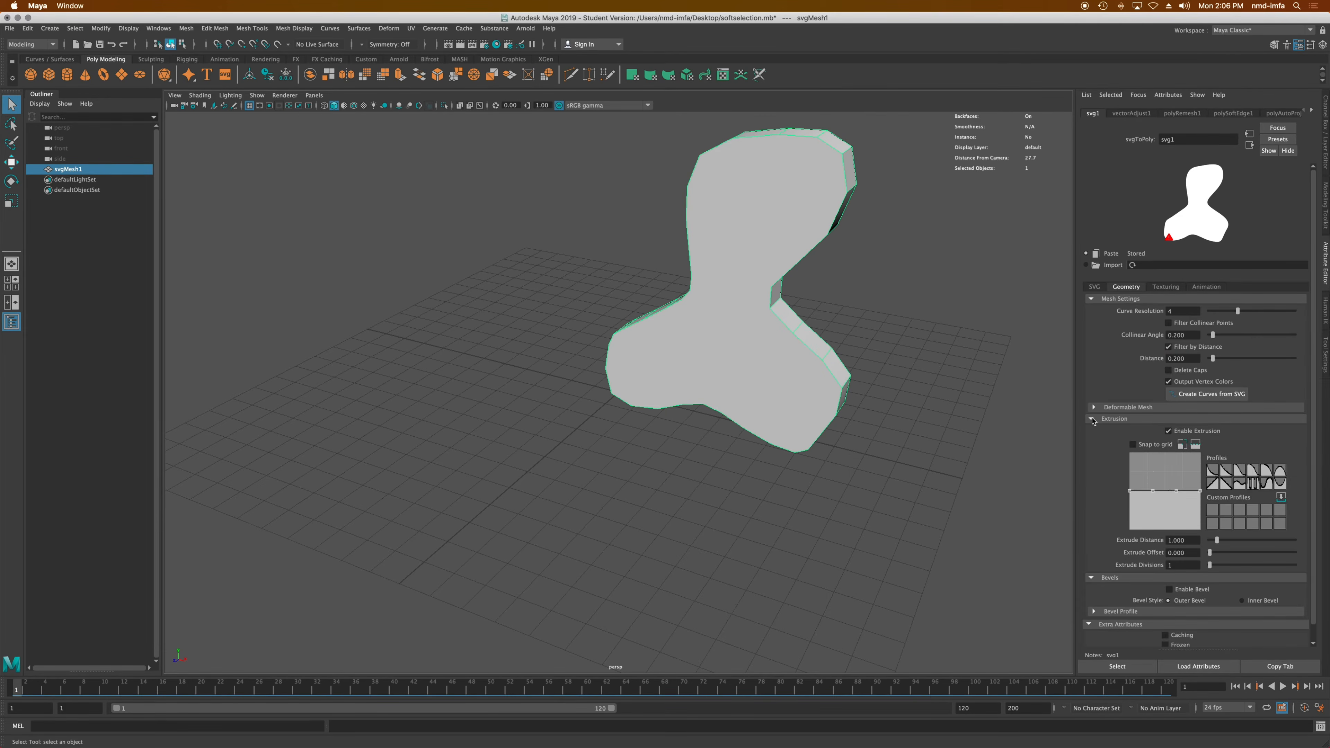
pyautogui.click(1091, 418)
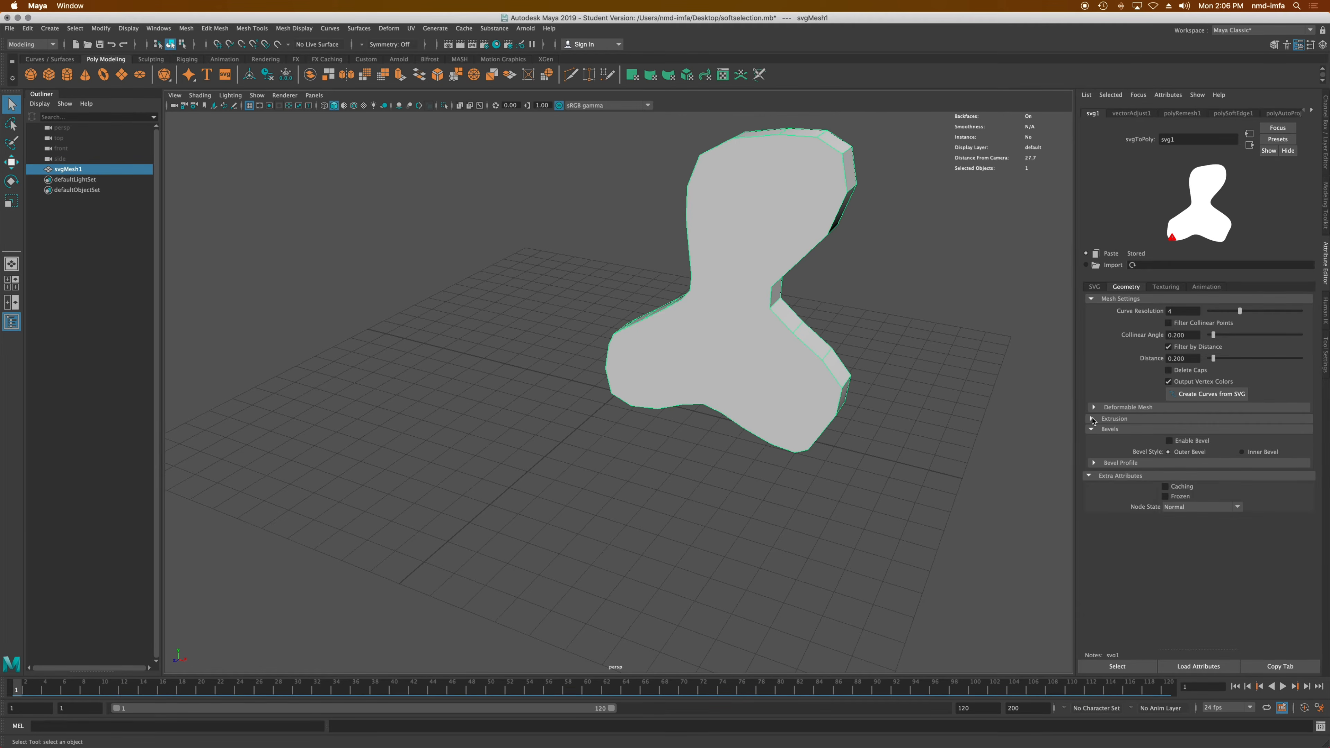
pyautogui.click(1091, 418)
pyautogui.moveTo(1218, 566); pyautogui.dragTo(1244, 565)
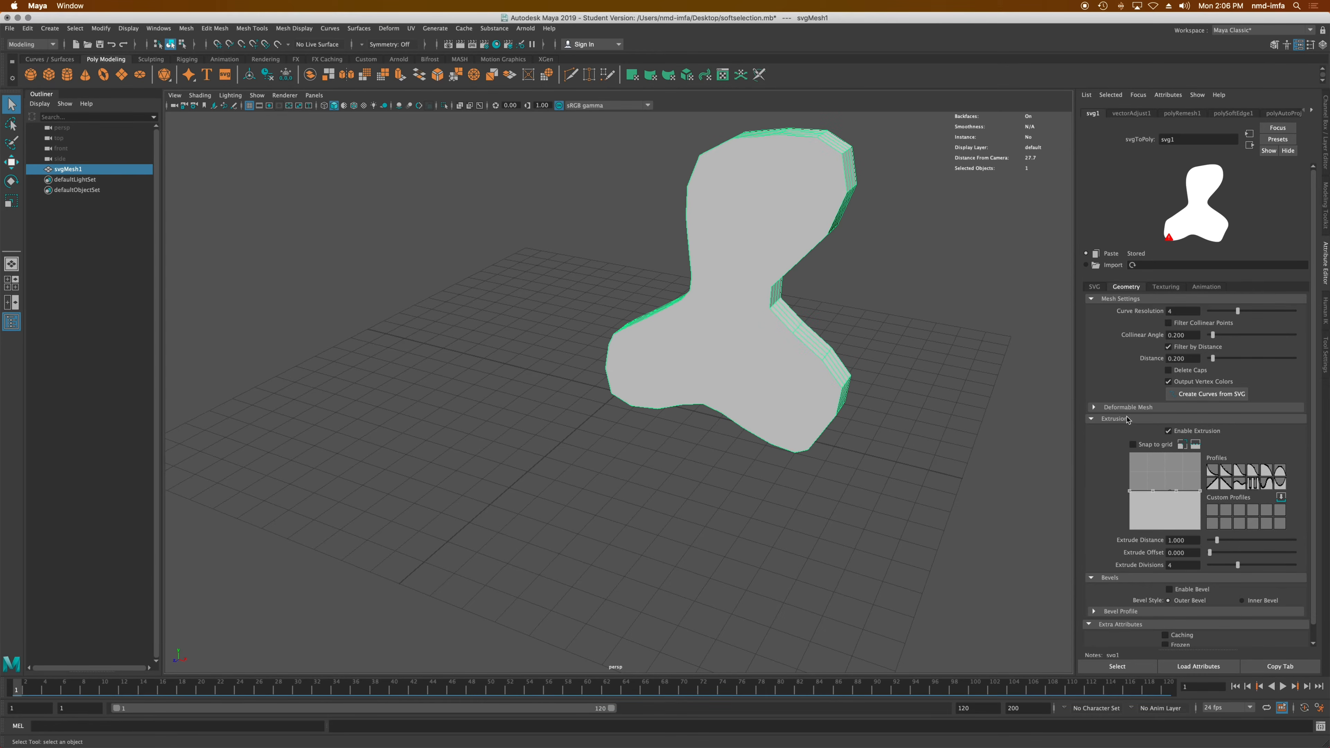
pyautogui.click(1091, 419)
# - Set the shape's max edge length to 8.549, reduce threshold to 30.488, distance to 1.868 and collinear angle to 1.695
pyautogui.click(1094, 407)
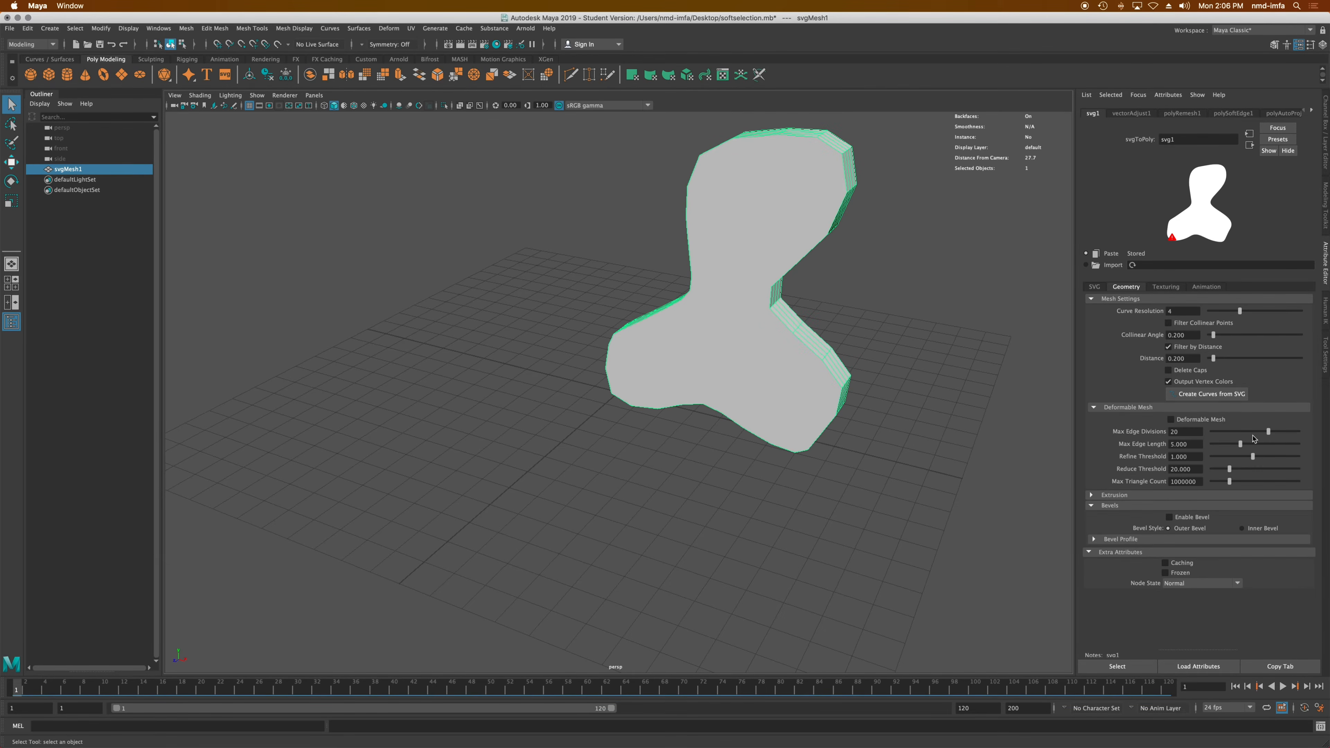
pyautogui.moveTo(1251, 445); pyautogui.dragTo(1238, 468)
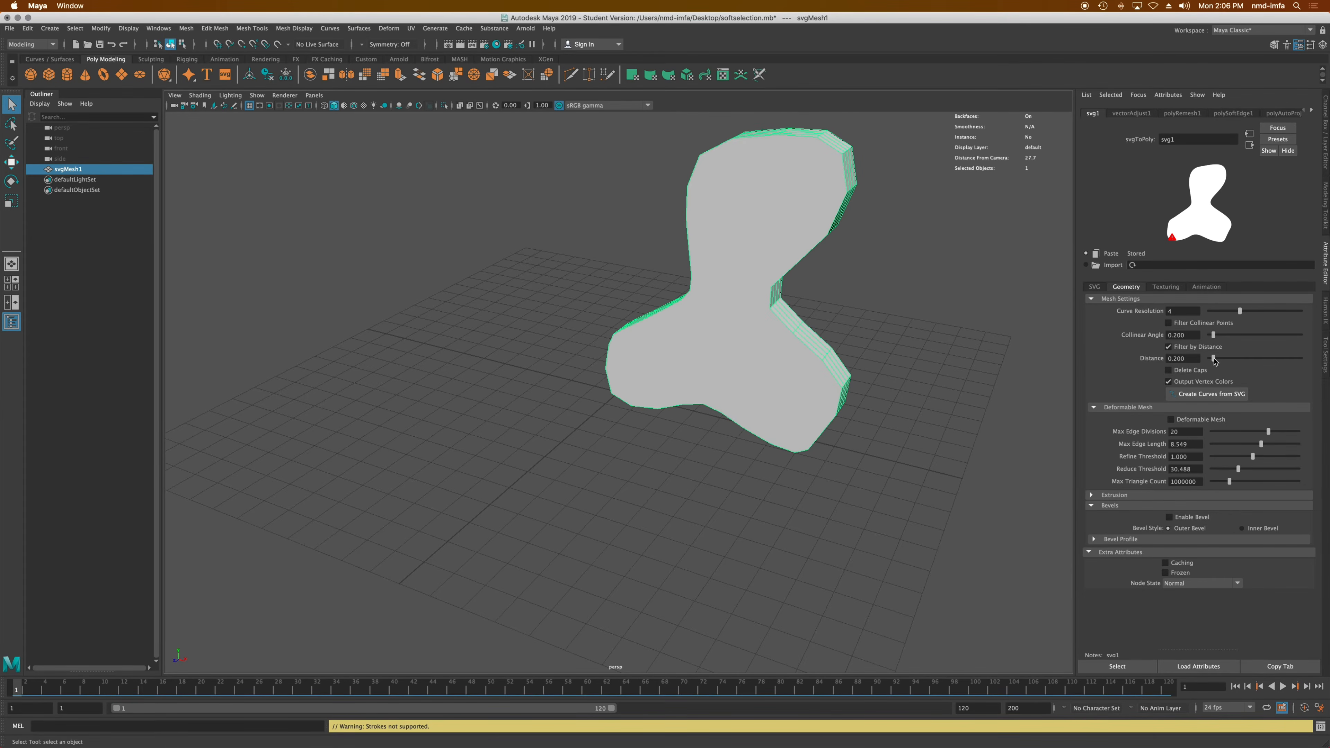
pyautogui.moveTo(1213, 358); pyautogui.dragTo(1240, 335)
# - Set the shape's curve resolution to 30 to smooth its outline
pyautogui.moveTo(1244, 313); pyautogui.dragTo(1317, 313)
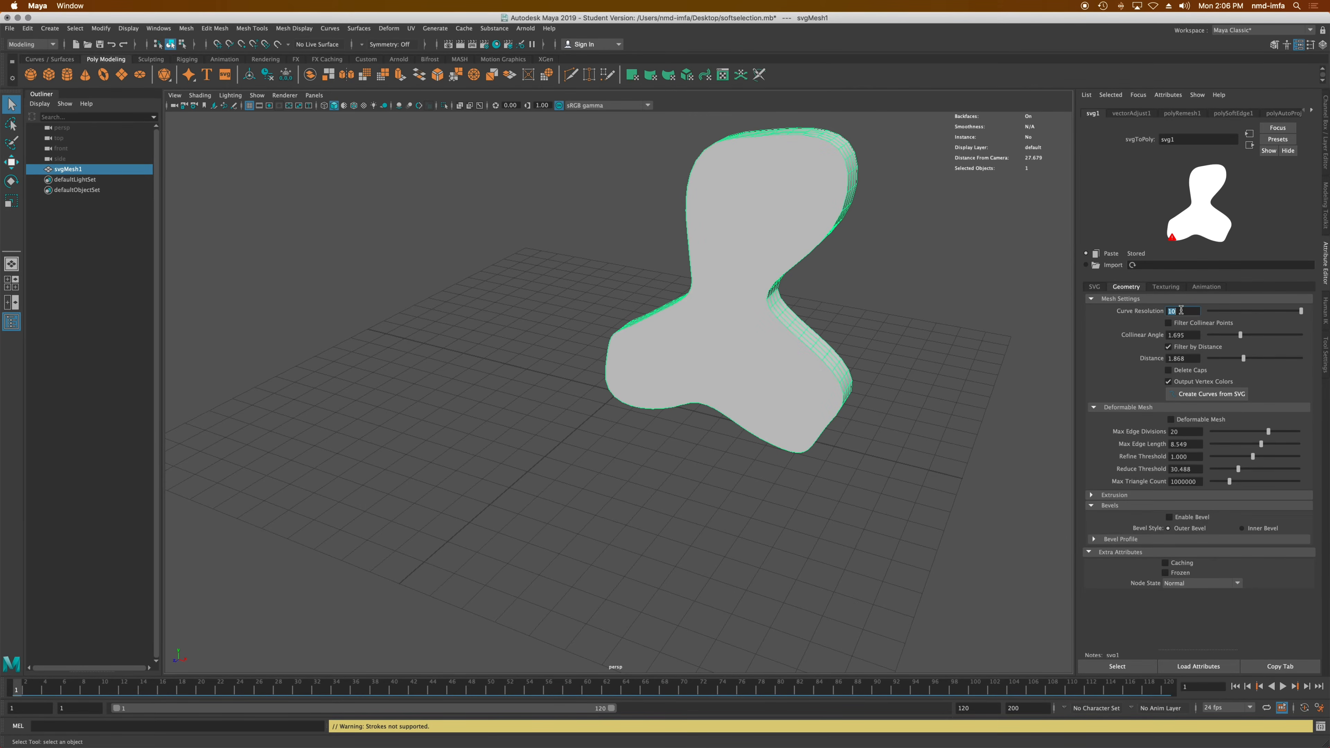
pyautogui.click(1181, 310)
pyautogui.write('30')
pyautogui.press('Return')
pyautogui.keyDown('alt'); pyautogui.moveTo(873, 303); pyautogui.dragTo(788, 341); pyautogui.keyUp('alt')
pyautogui.scroll(-3, 805, 354)
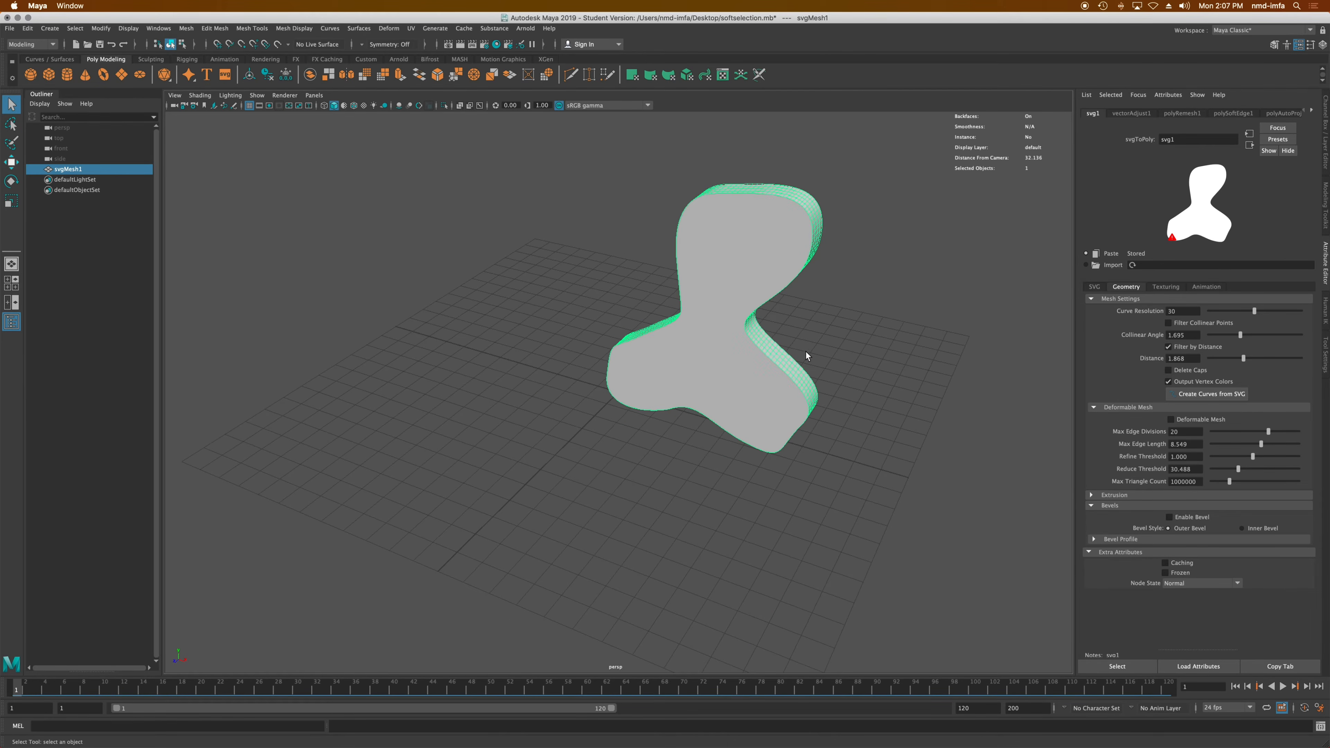
# - Enable the bevel on the freeform shape and inspect its rounded edges from several angles
pyautogui.click(1169, 517)
pyautogui.moveTo(970, 476)
pyautogui.keyDown('alt'); pyautogui.mouseDown()
pyautogui.moveTo(817, 474)
pyautogui.moveTo(935, 499)
pyautogui.moveTo(985, 472)
pyautogui.moveTo(1010, 434)
pyautogui.moveTo(955, 445)
pyautogui.moveTo(980, 466)
pyautogui.mouseUp(); pyautogui.keyUp('alt')
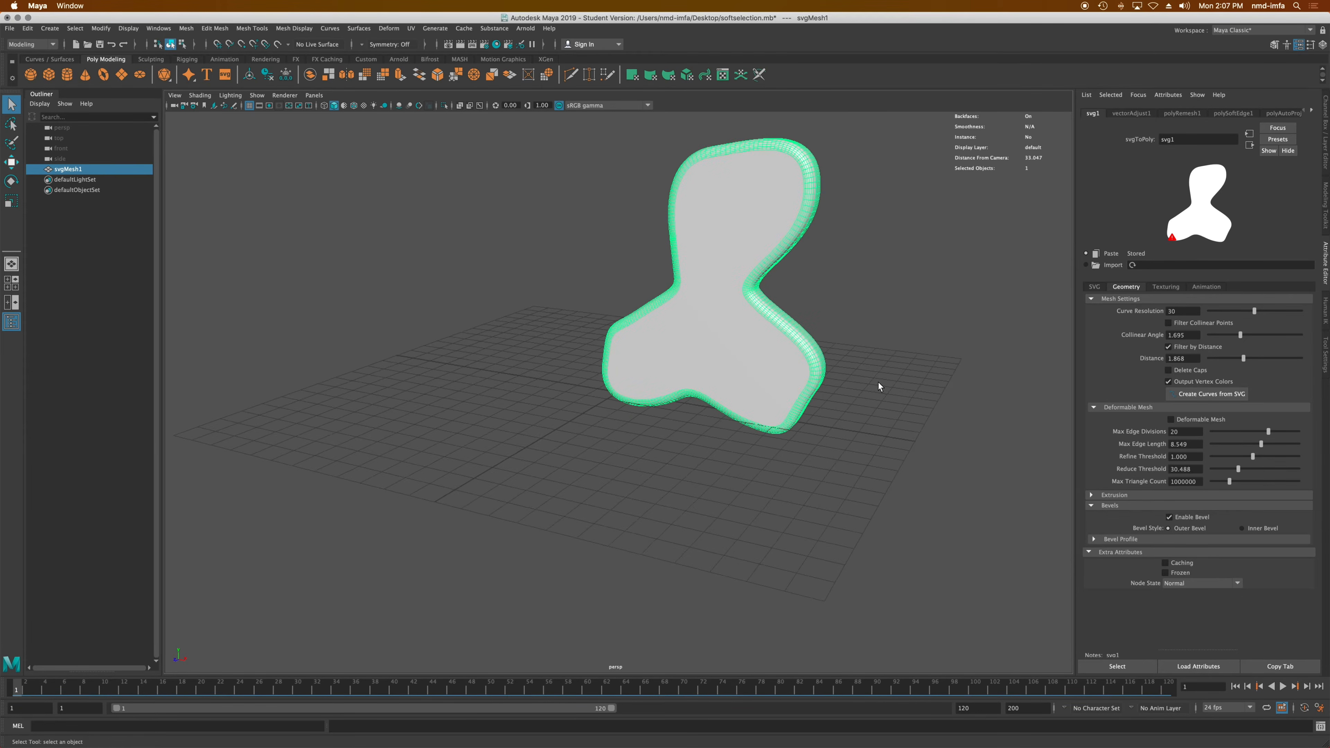
pyautogui.keyDown('alt'); pyautogui.moveTo(878, 380); pyautogui.dragTo(881, 439, button='right'); pyautogui.keyUp('alt')
pyautogui.keyDown('alt'); pyautogui.moveTo(881, 438); pyautogui.dragTo(829, 425); pyautogui.keyUp('alt')
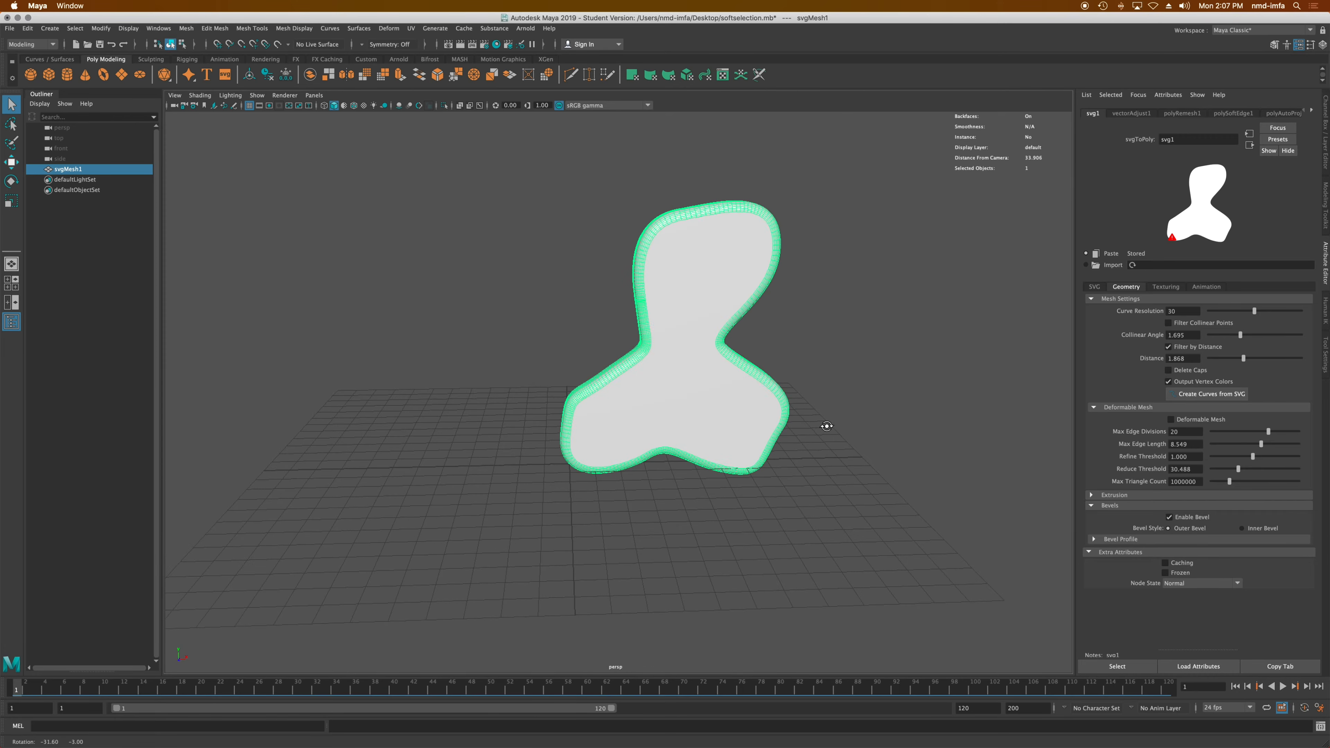
pyautogui.scroll(5, 767, 391)
pyautogui.keyDown('alt'); pyautogui.moveTo(766, 389); pyautogui.dragTo(720, 501); pyautogui.keyUp('alt')
pyautogui.scroll(-3, 720, 502)
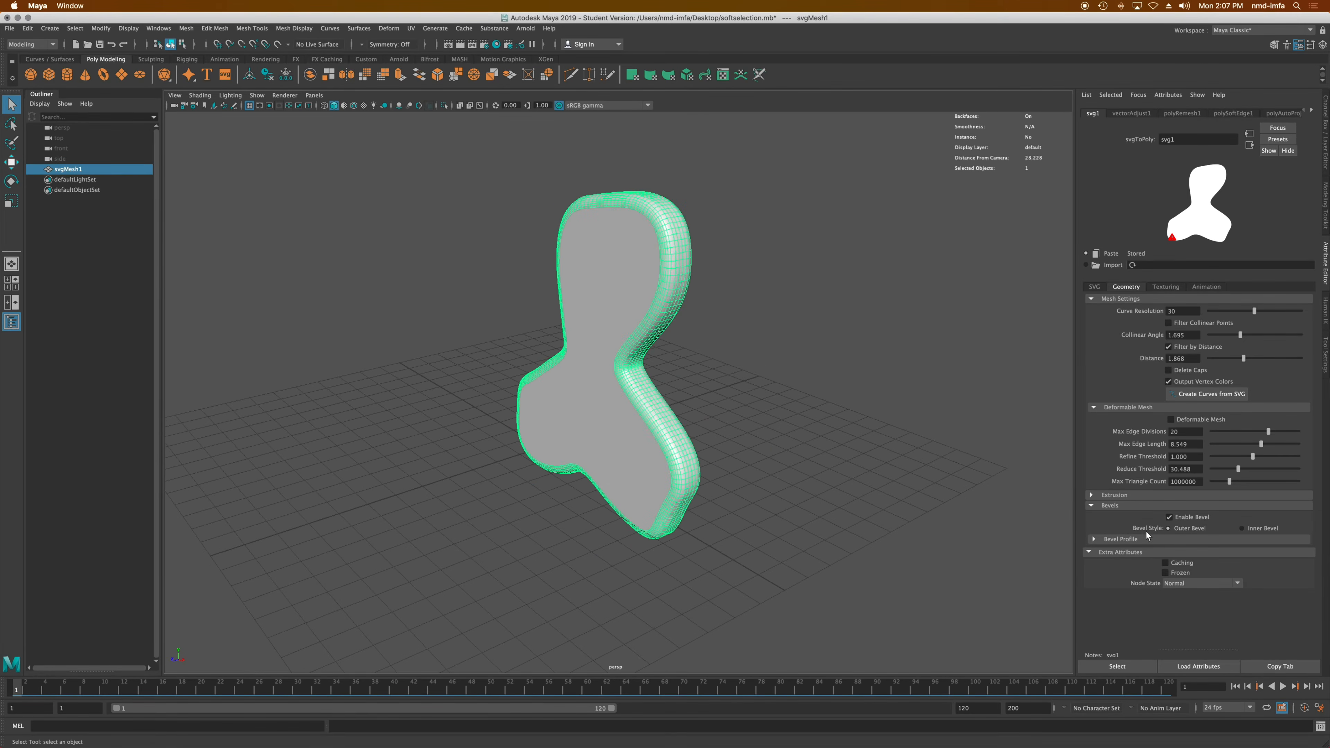
# - Try the Inner Bevel style on the freeform shape and restore Outer Bevel
pyautogui.click(1240, 529)
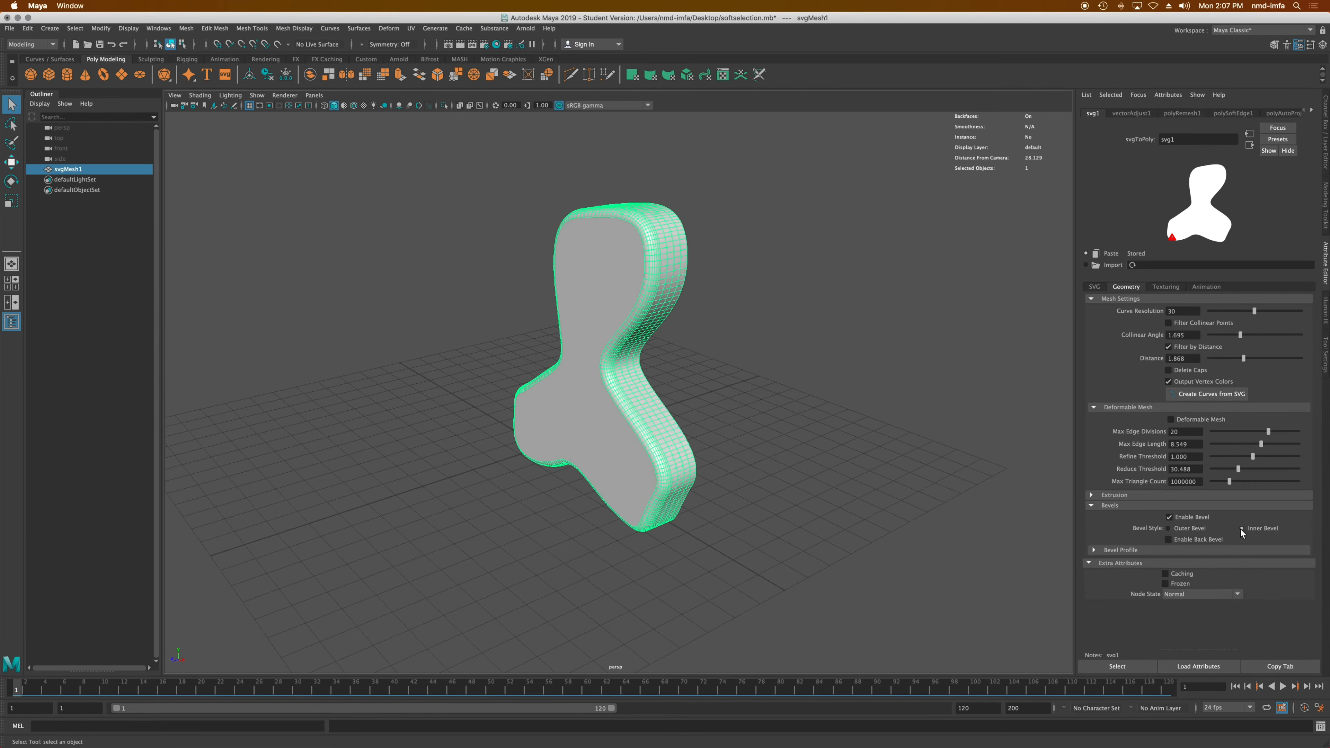
pyautogui.click(1169, 526)
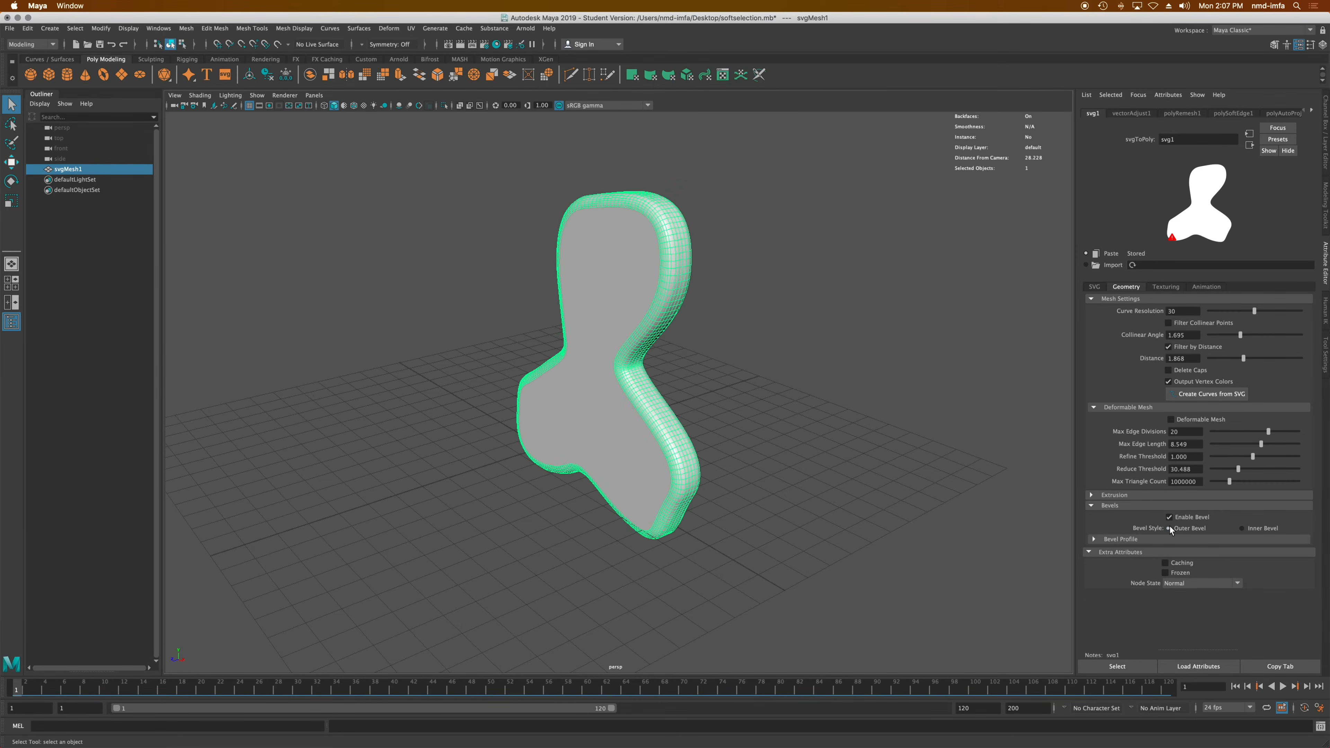
pyautogui.moveTo(870, 505)
pyautogui.keyDown('alt'); pyautogui.mouseDown()
pyautogui.moveTo(857, 454)
pyautogui.moveTo(831, 470)
pyautogui.moveTo(863, 495)
pyautogui.mouseUp(); pyautogui.keyUp('alt')
# - Review the shape's vectorAdjust1 and polyRemesh1 node attributes and delete the mesh
pyautogui.click(1141, 112)
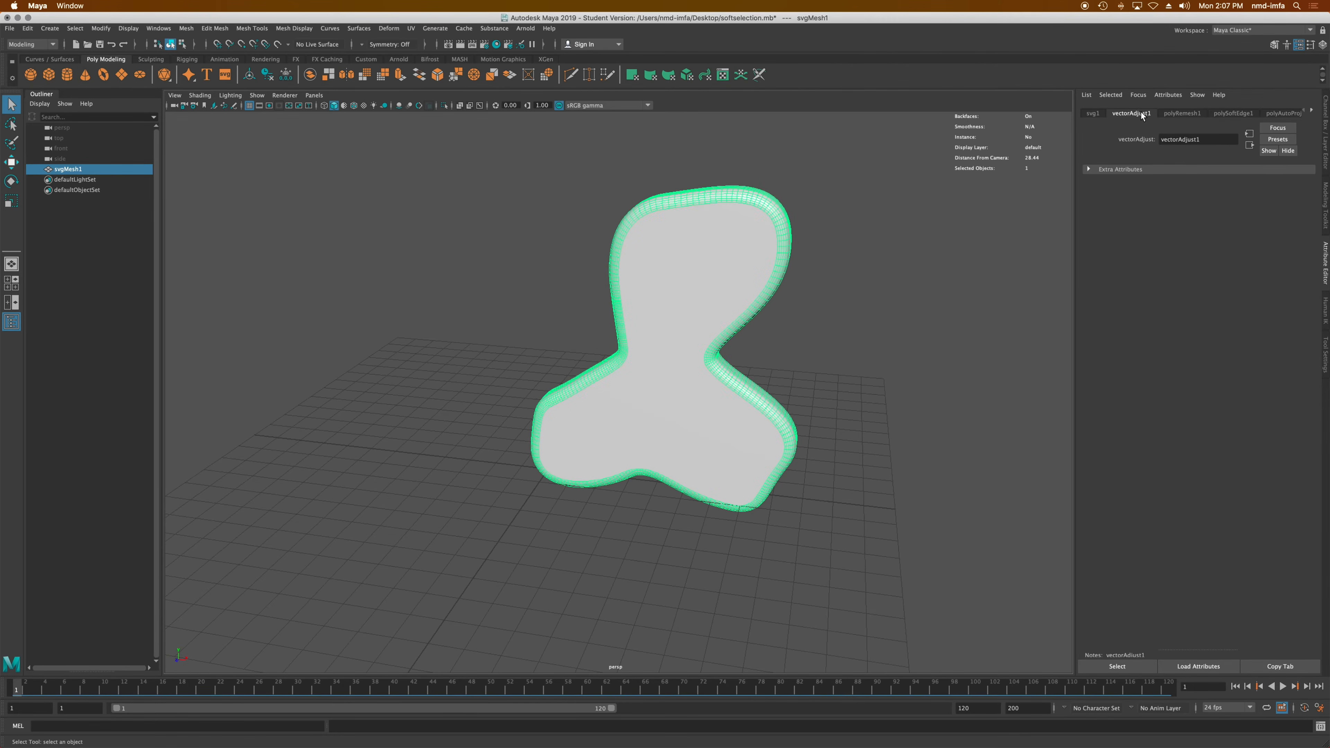
pyautogui.click(1173, 113)
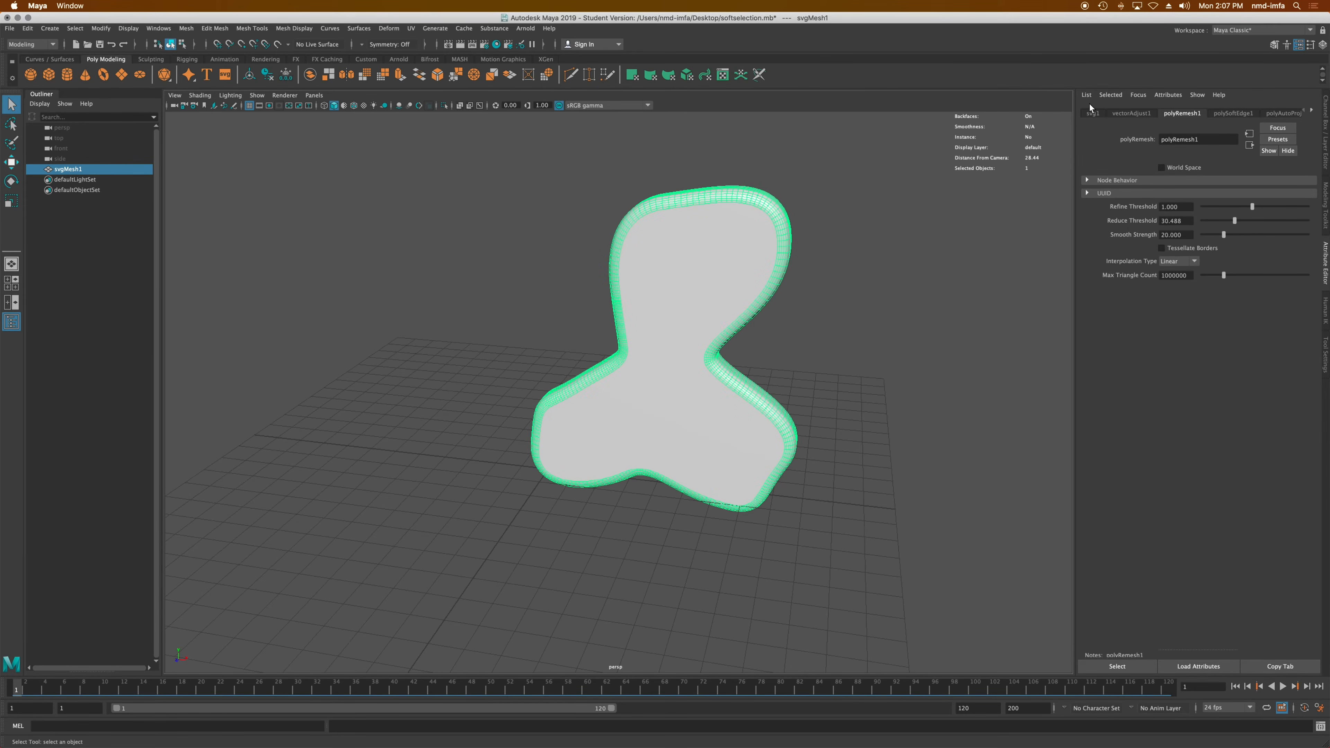
pyautogui.click(1093, 113)
pyautogui.click(1132, 113)
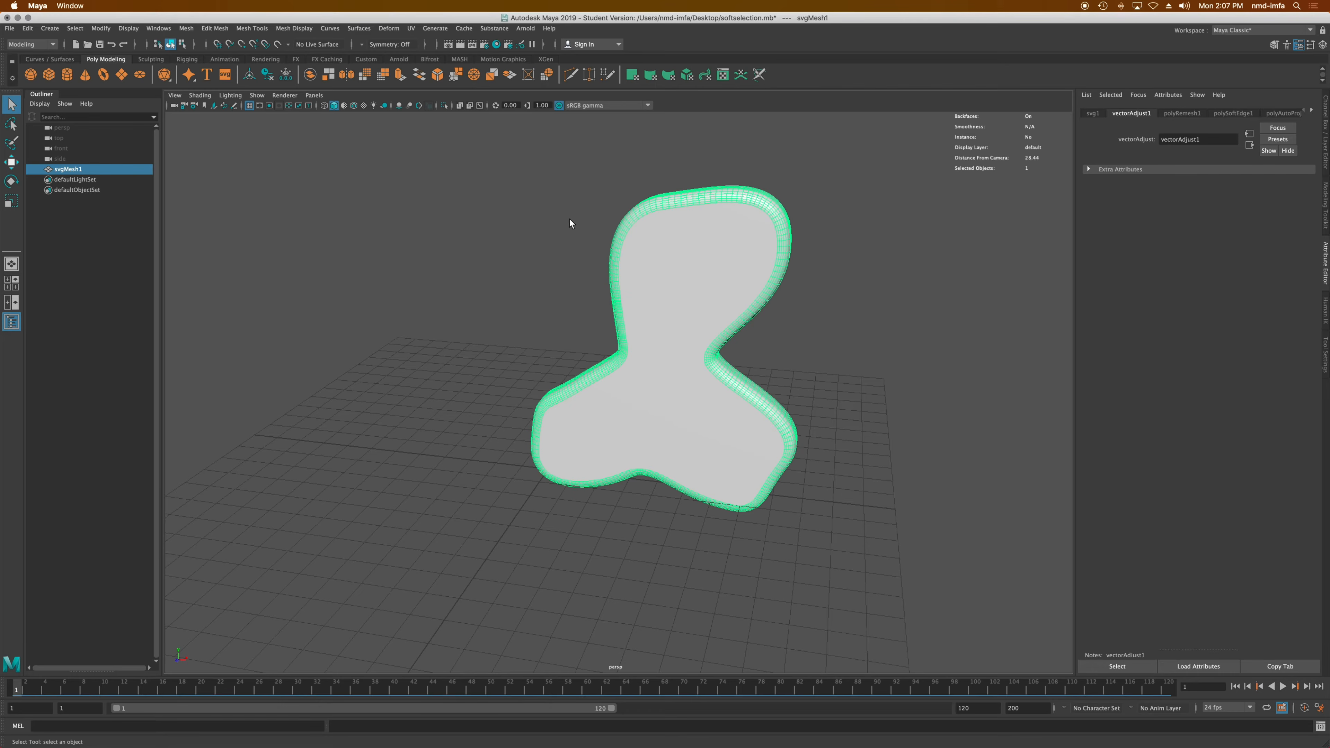
pyautogui.moveTo(495, 192); pyautogui.dragTo(854, 523)
pyautogui.press('Delete')
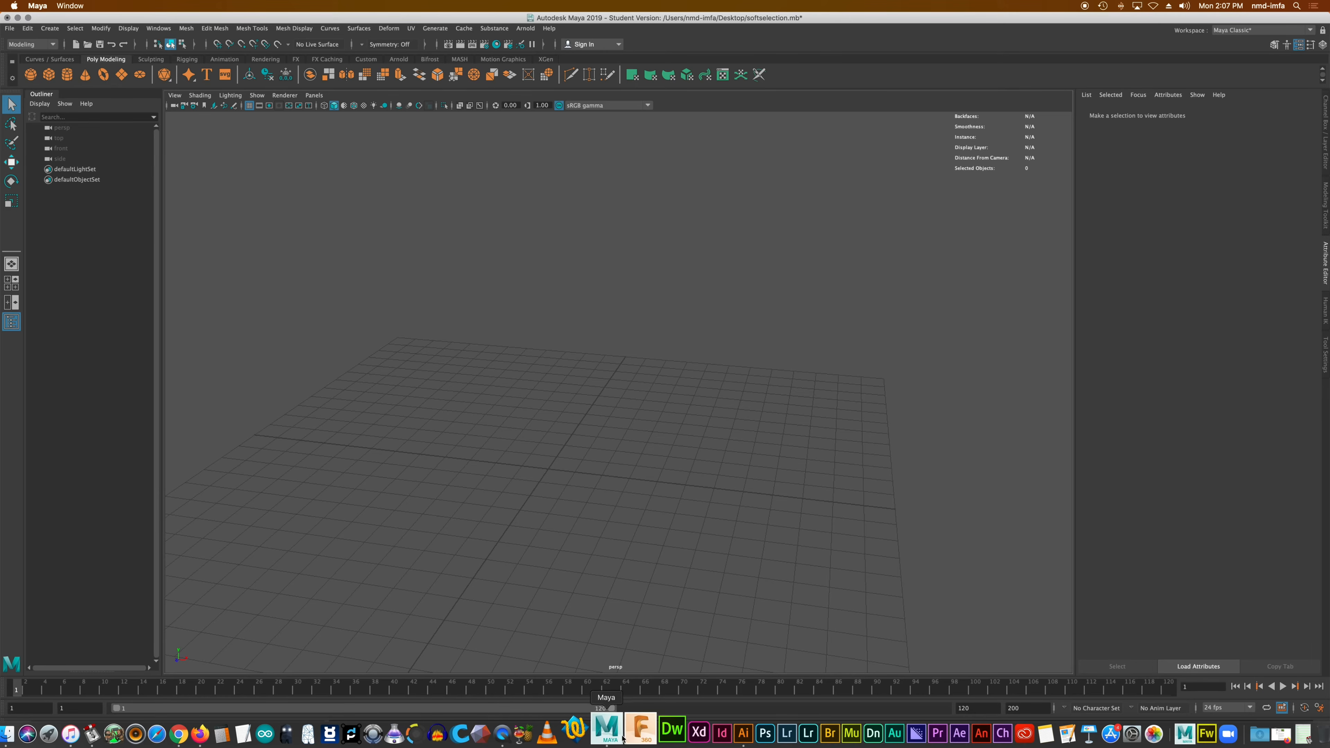
# - Switch to Illustrator and delete the star and the freeform shape from the artboard
pyautogui.click(712, 729)
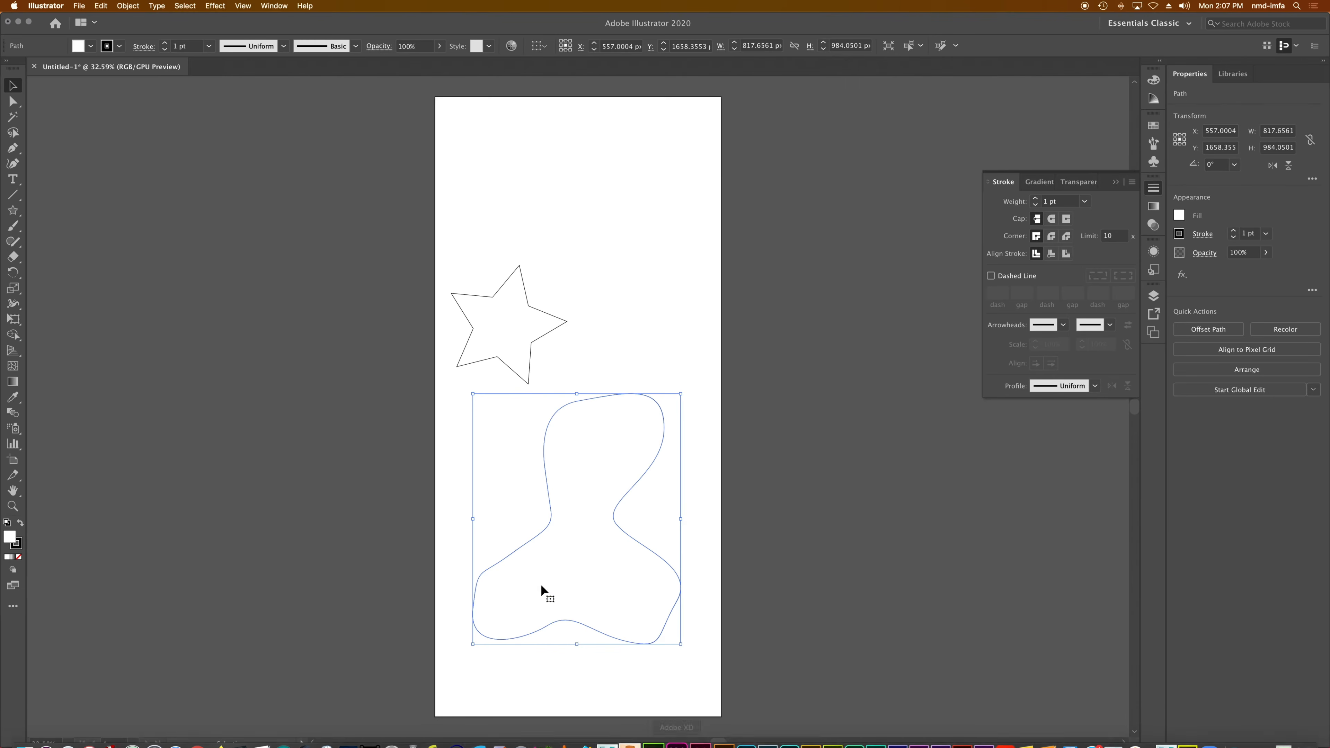
pyautogui.press('super+a')
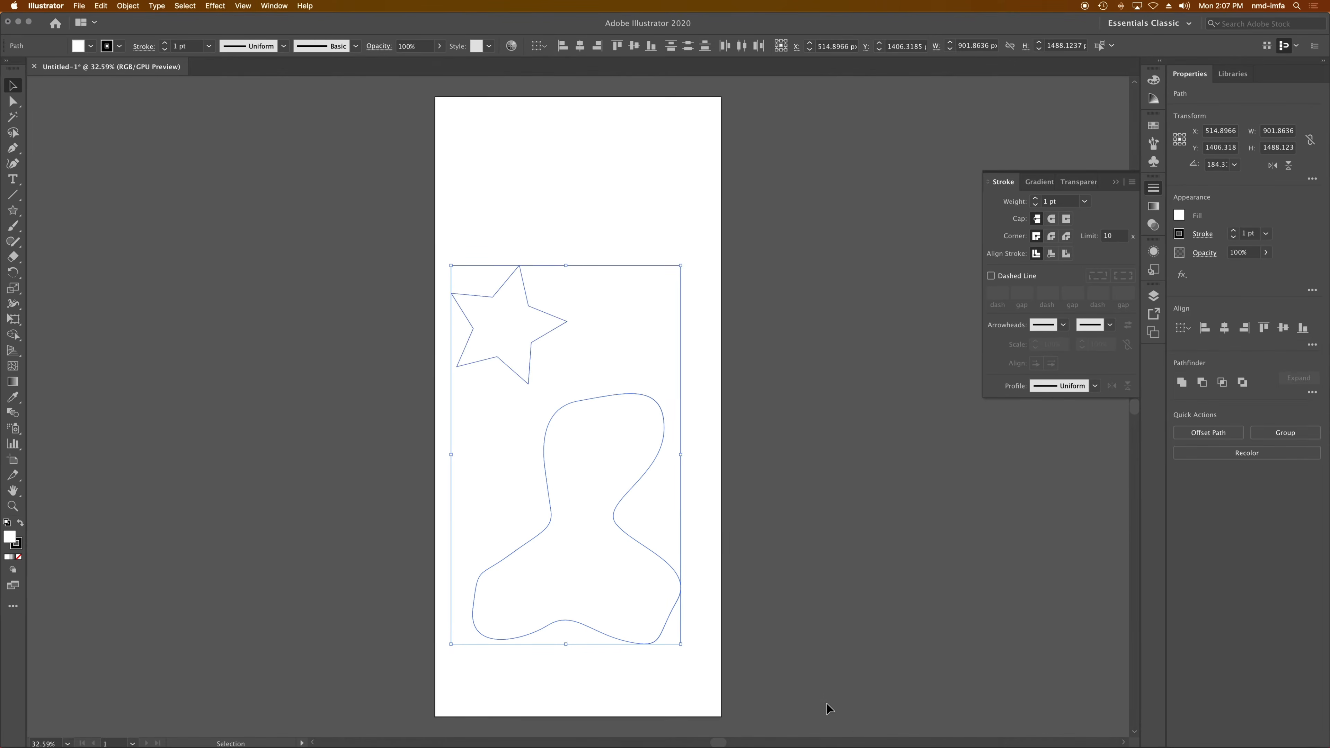
pyautogui.press('Delete')
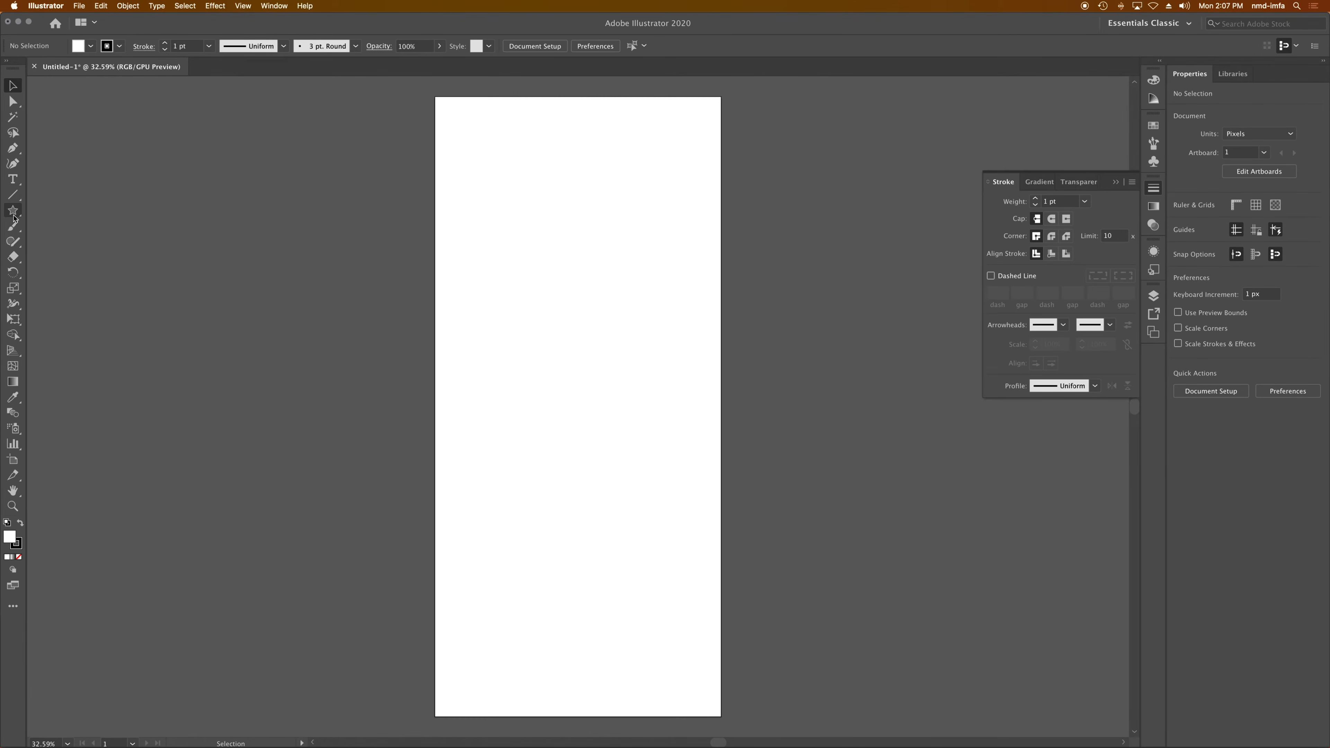
# - Draw a rectangle about 800 by 1002 px in the middle of the artboard
pyautogui.moveTo(14, 218); pyautogui.dragTo(57, 210)
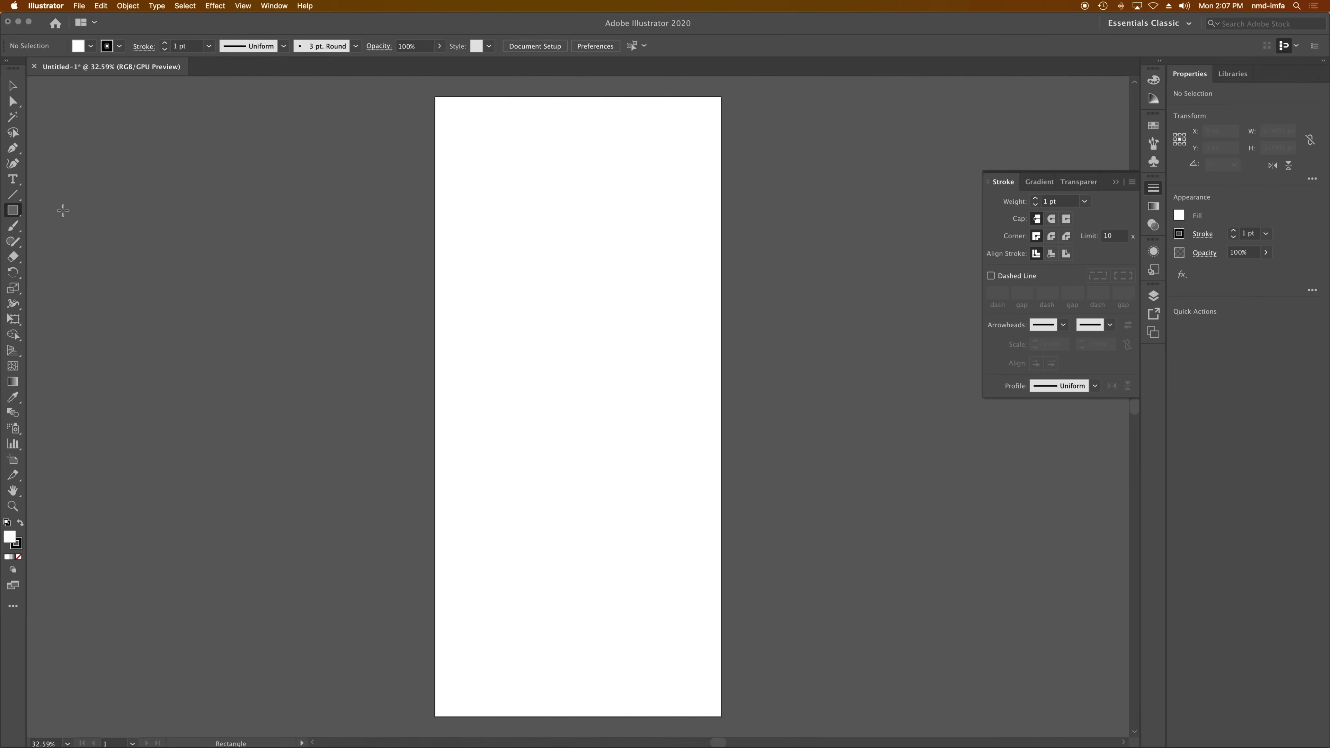
pyautogui.moveTo(481, 295); pyautogui.dragTo(684, 550)
pyautogui.press('v')
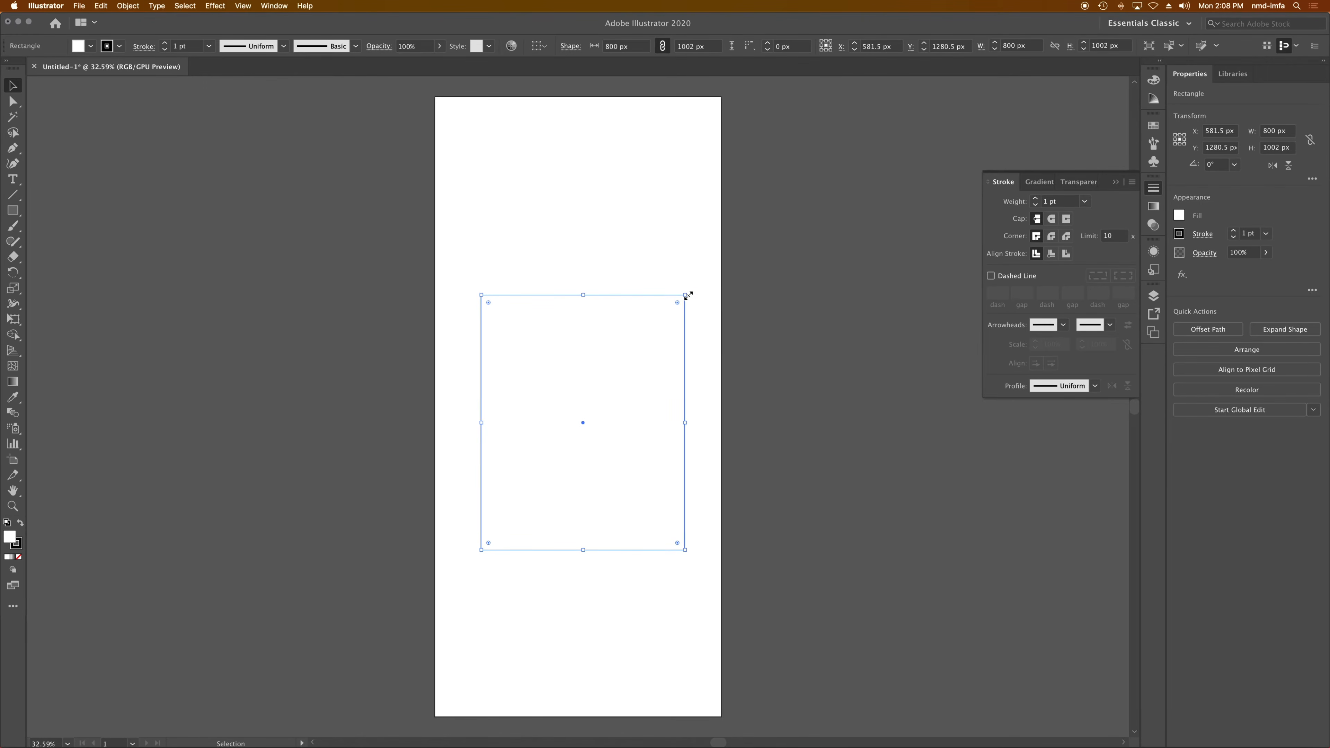
# - Duplicate the rectangle in place and scale the copy about its centre to about 739 by 946 px
pyautogui.keyDown('alt'); pyautogui.keyDown('shift'); pyautogui.moveTo(687, 296); pyautogui.dragTo(679, 307); pyautogui.keyUp('shift'); pyautogui.keyUp('alt')
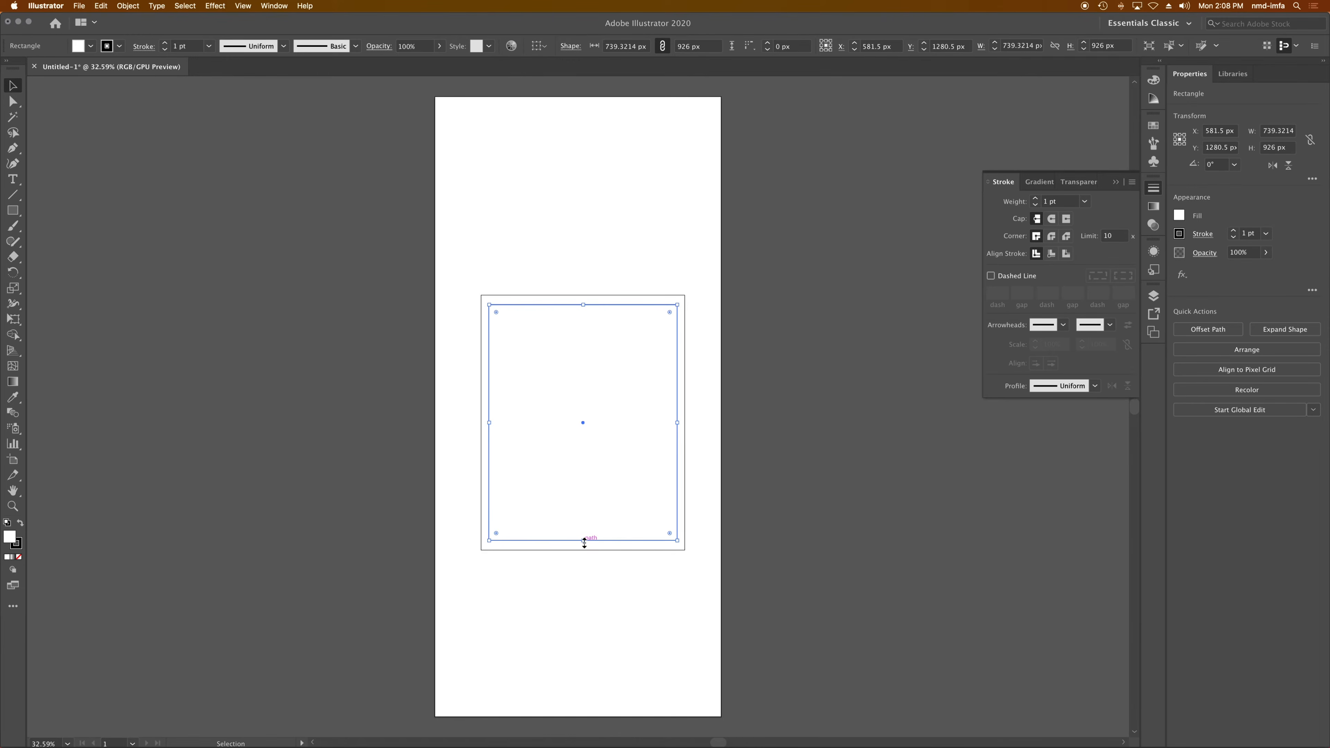
pyautogui.keyDown('alt'); pyautogui.moveTo(584, 541); pyautogui.dragTo(584, 545); pyautogui.keyUp('alt')
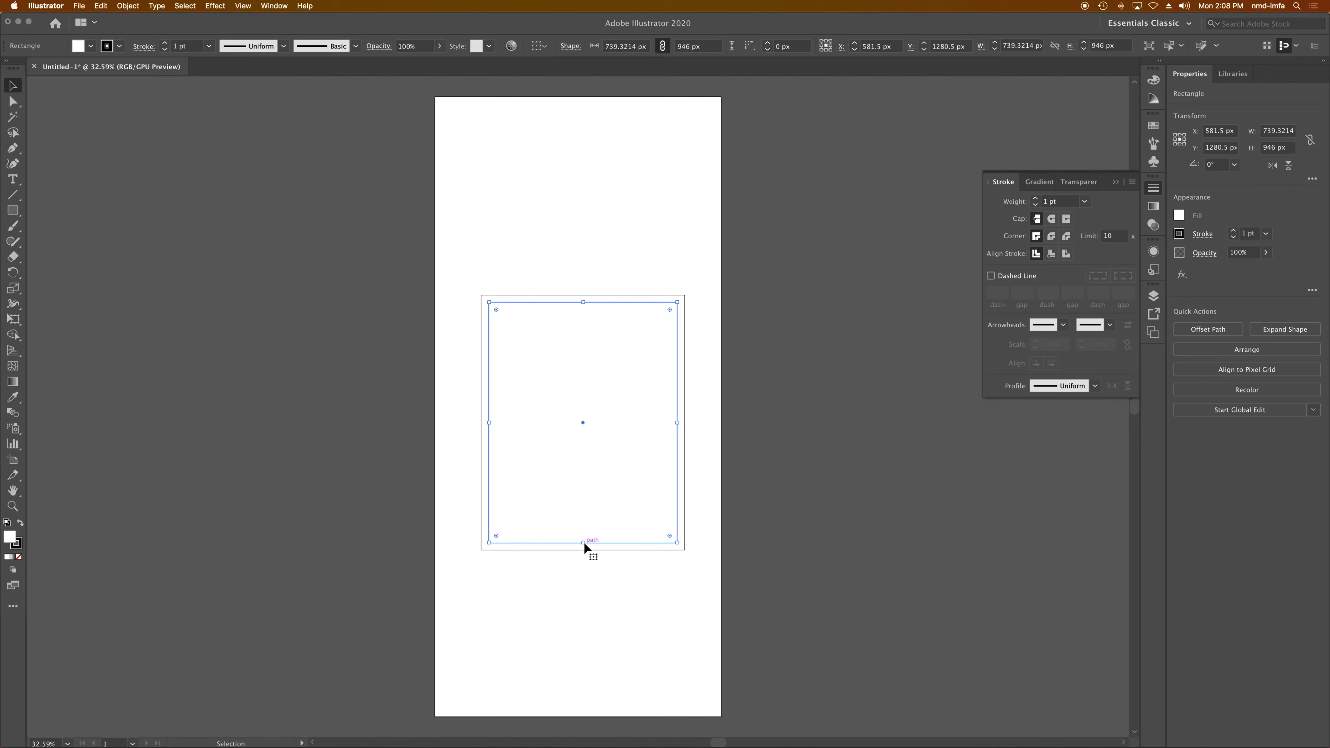
pyautogui.moveTo(582, 541); pyautogui.dragTo(584, 543)
pyautogui.click(396, 299)
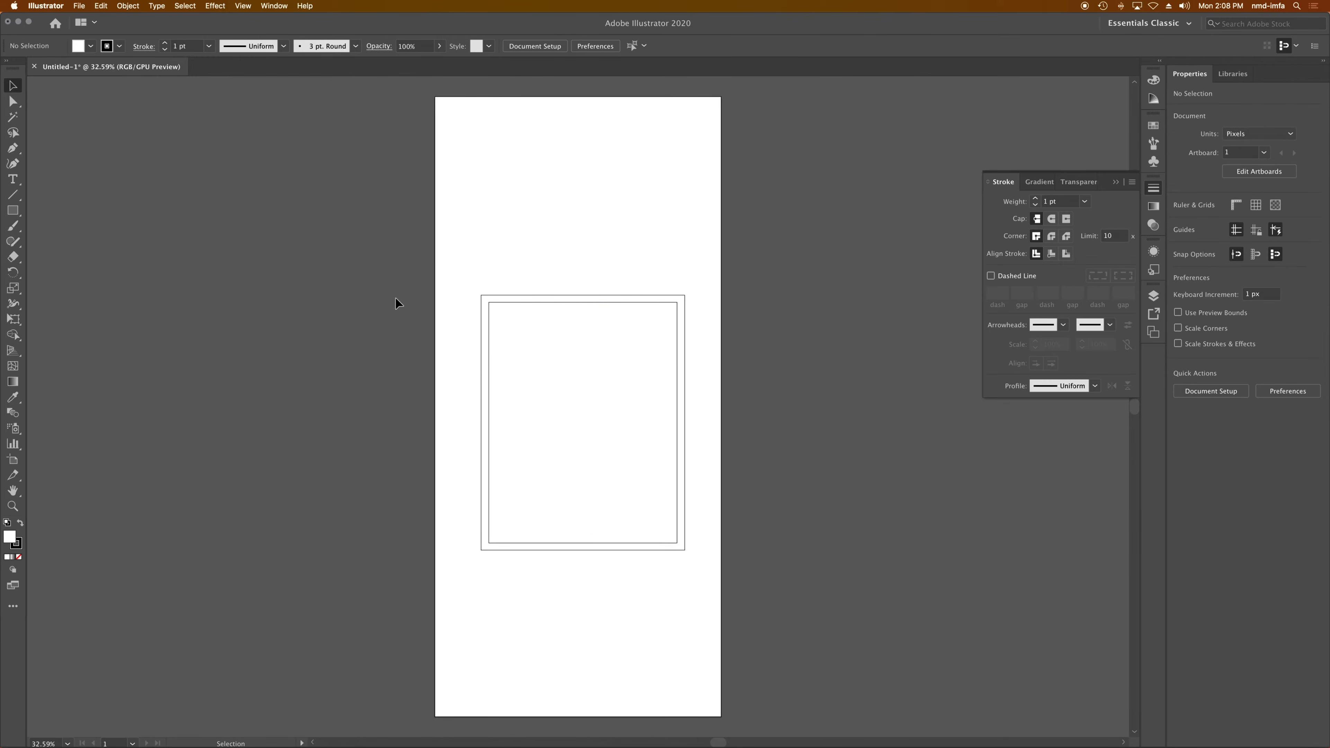
# - Select both rectangles and subtract the inner one from the outer one with Pathfinder's Minus Front to form a frame
pyautogui.moveTo(459, 328); pyautogui.dragTo(703, 559)
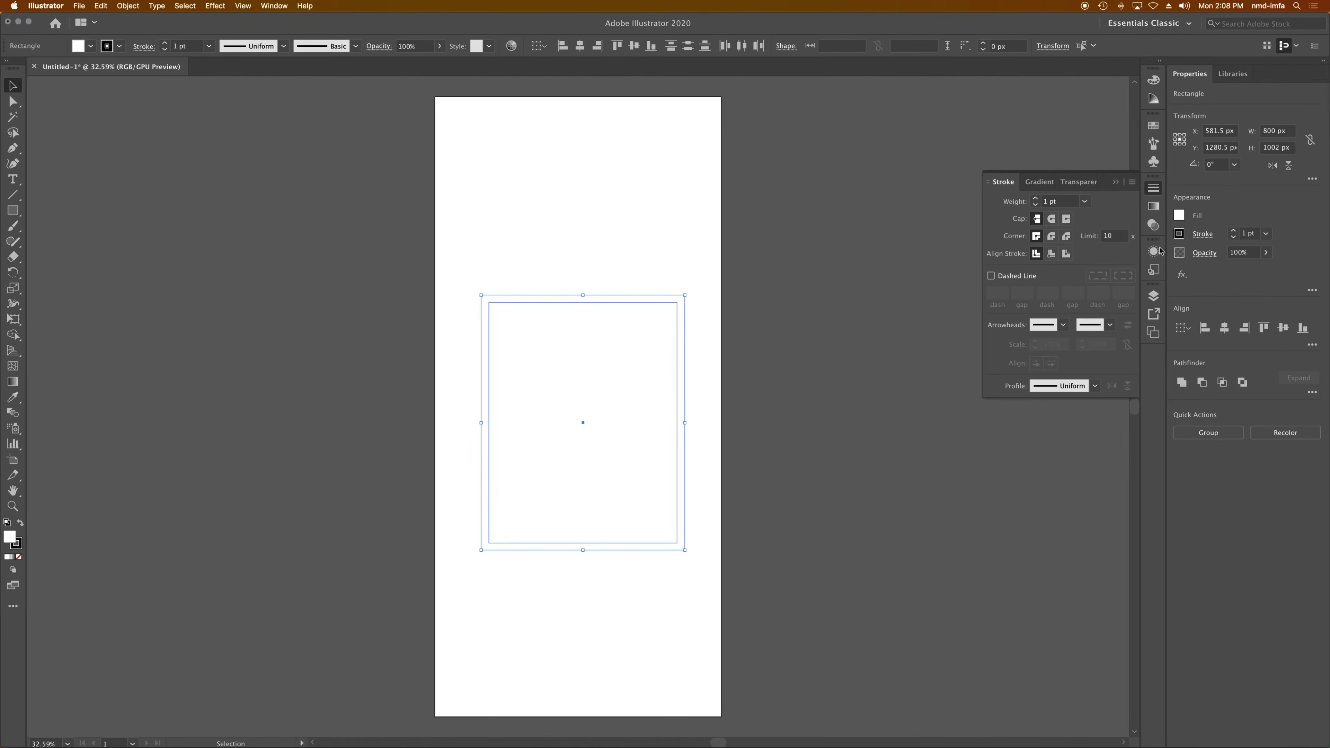
pyautogui.click(288, 7)
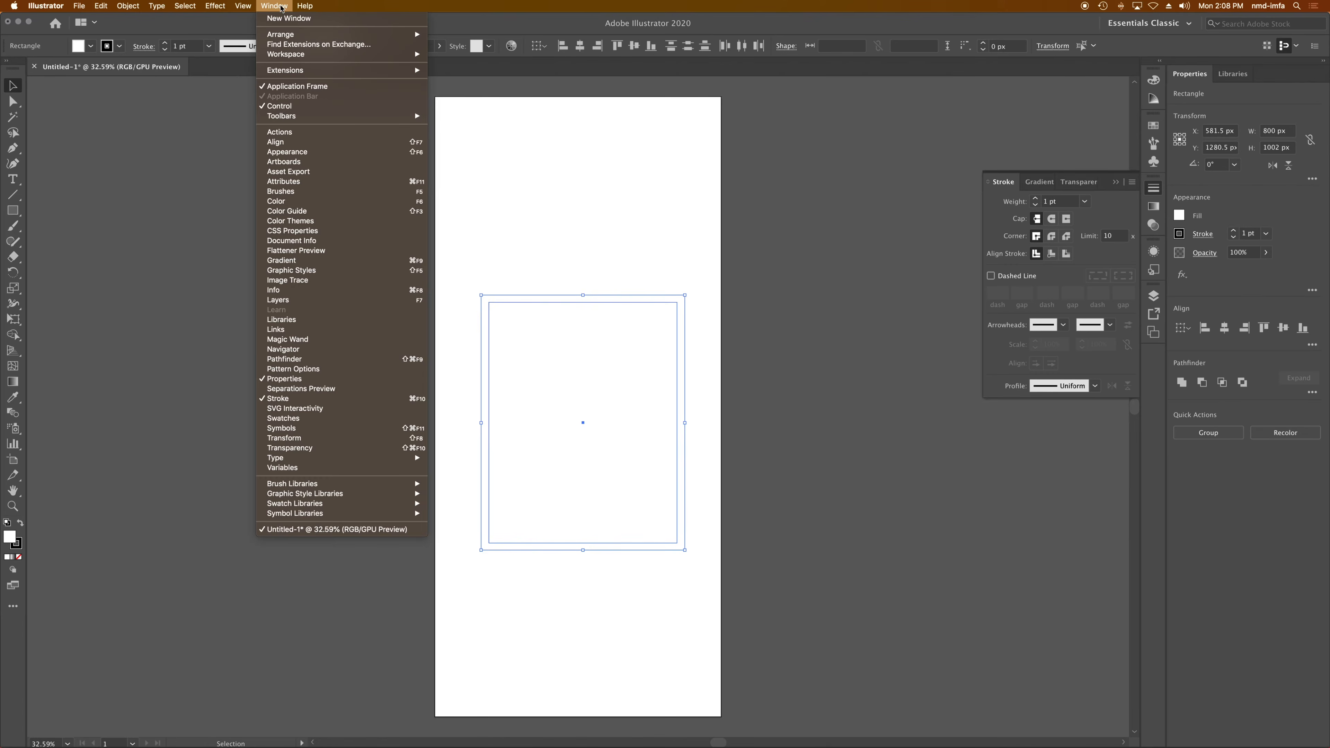
pyautogui.click(335, 359)
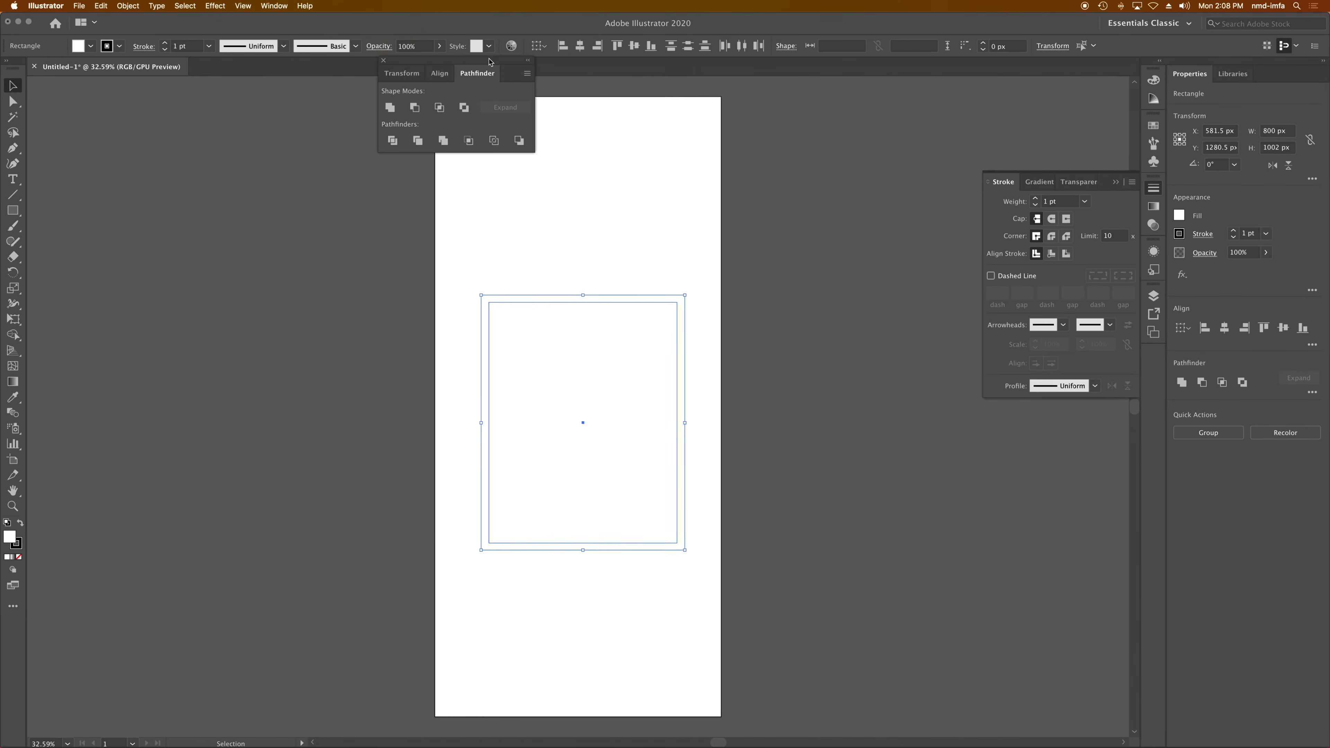
pyautogui.moveTo(490, 61)
pyautogui.mouseDown()
pyautogui.moveTo(791, 108)
pyautogui.moveTo(1074, 82)
pyautogui.mouseUp()
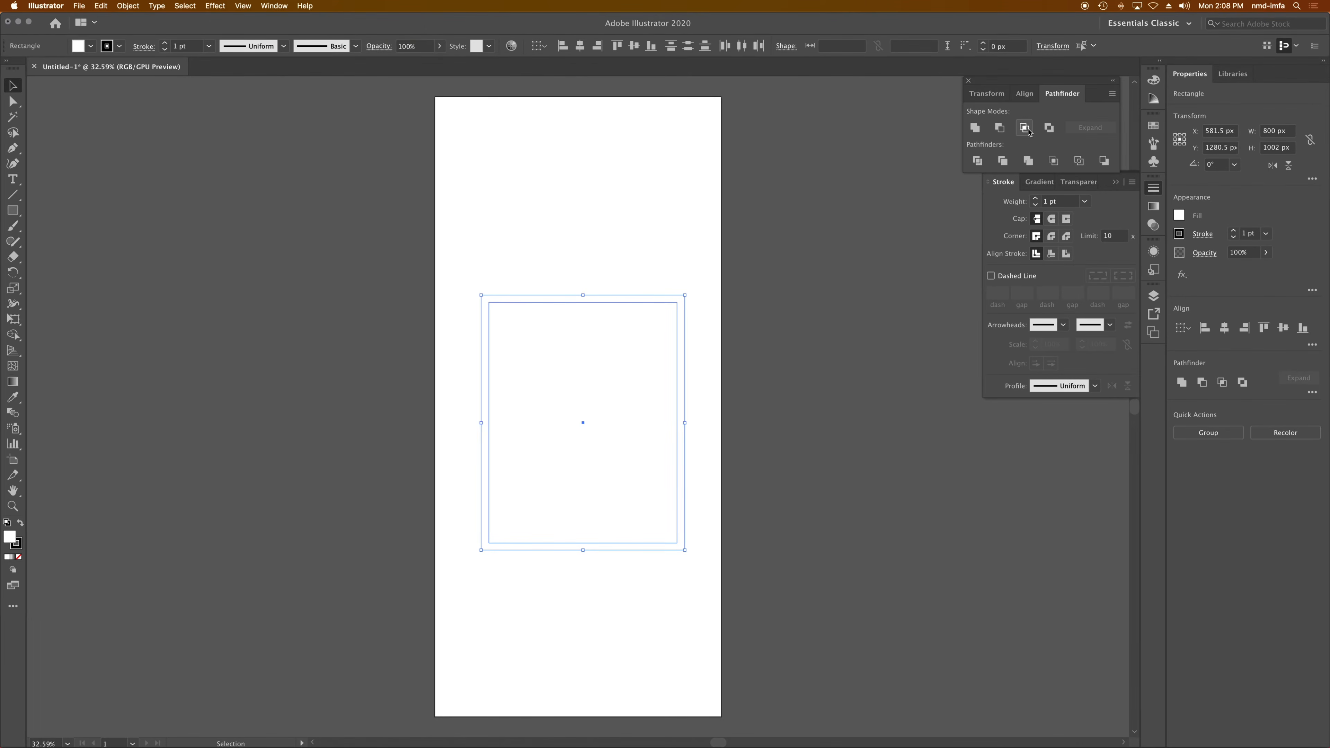
pyautogui.click(999, 128)
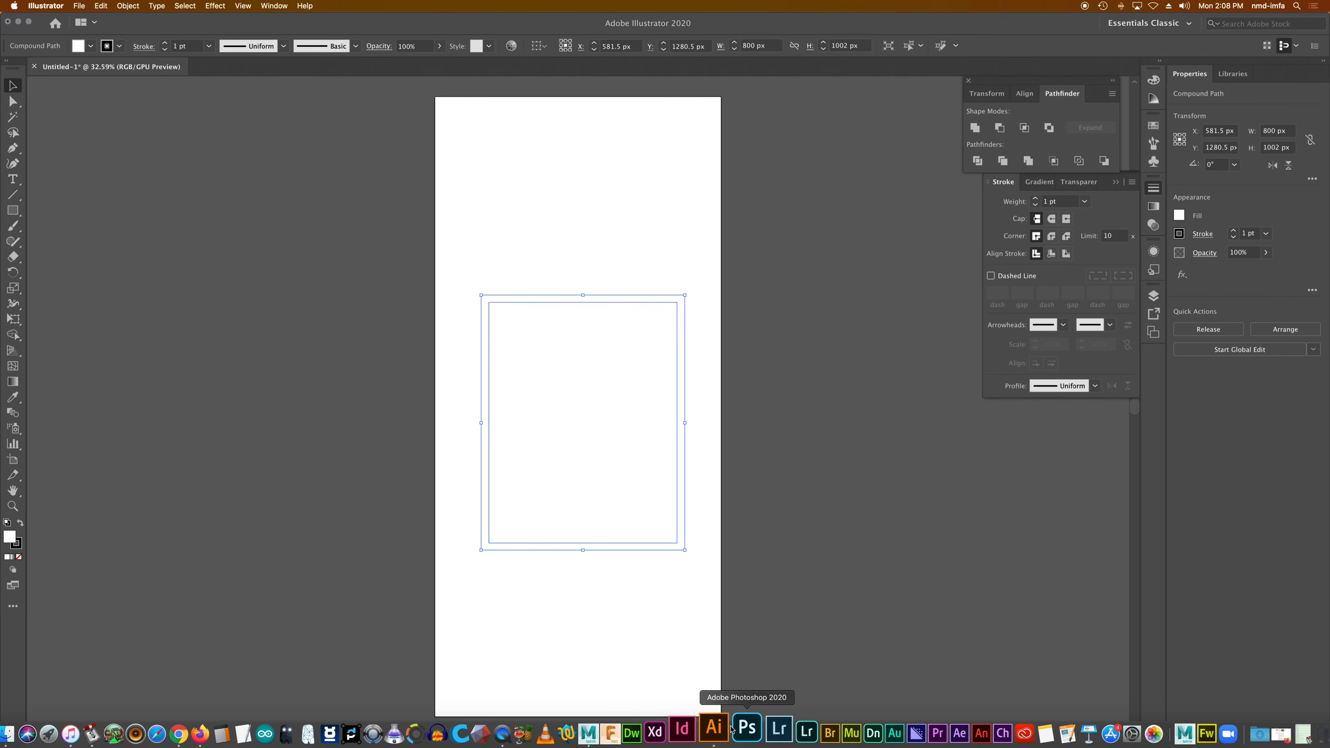
# - Switch to Maya, create an SVG mesh and paste the rectangular frame from Illustrator into it
pyautogui.click(602, 731)
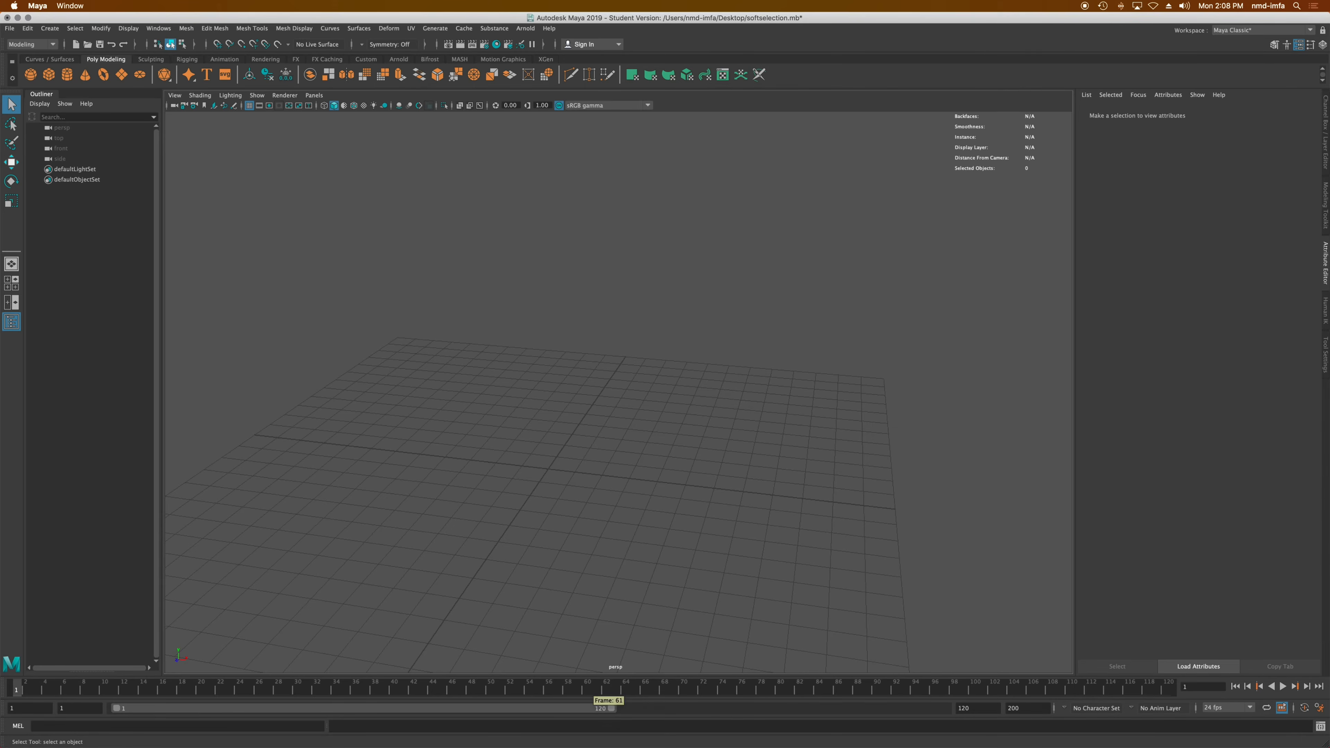
pyautogui.click(226, 74)
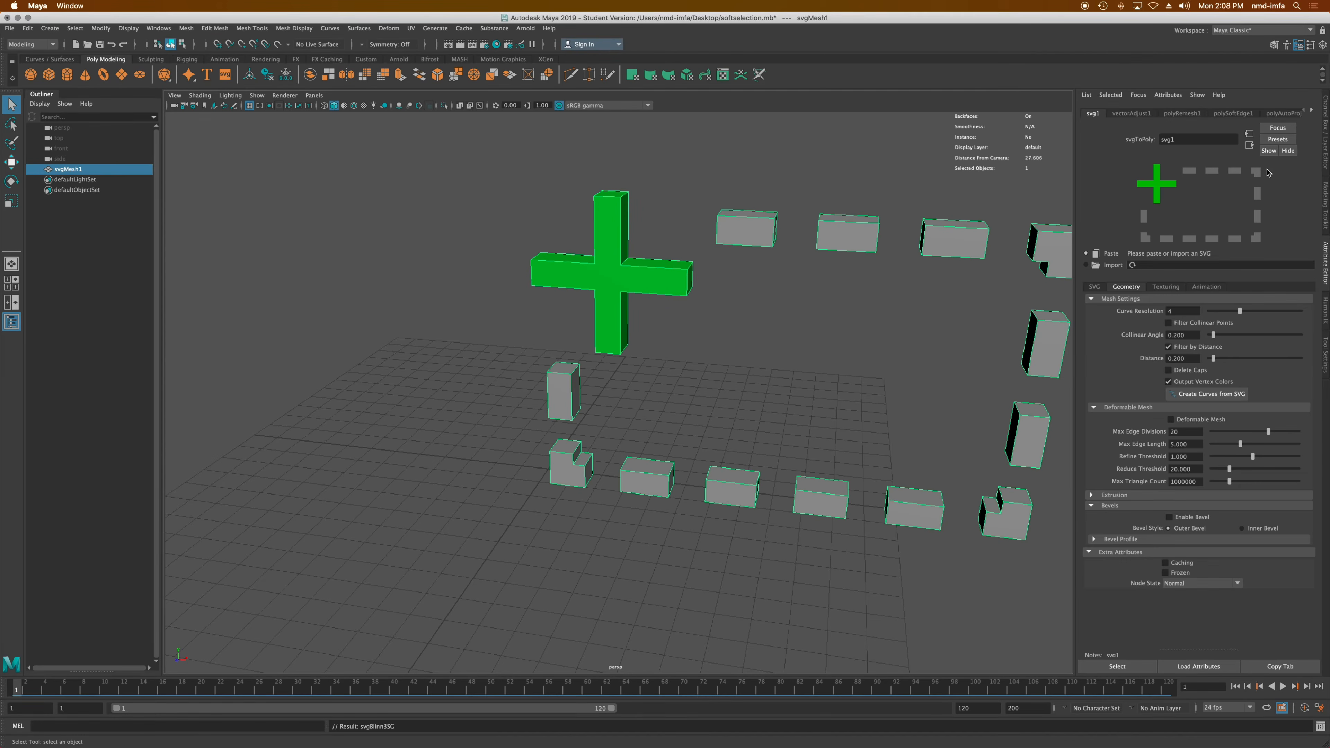
pyautogui.click(1109, 253)
pyautogui.keyDown('alt'); pyautogui.moveTo(773, 331); pyautogui.dragTo(715, 321); pyautogui.keyUp('alt')
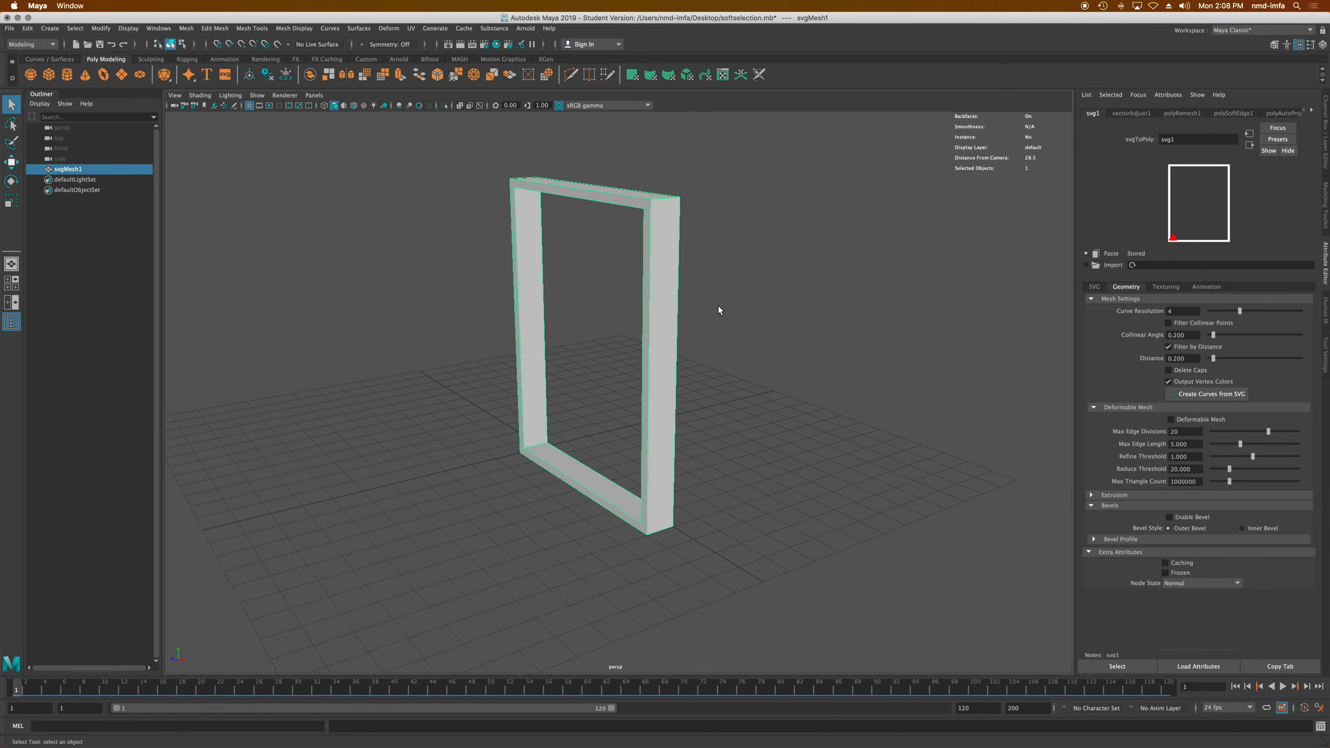
# - Scale the frame mesh along its Z axis to turn it into a deep, open box
pyautogui.press('e')
pyautogui.press('r')
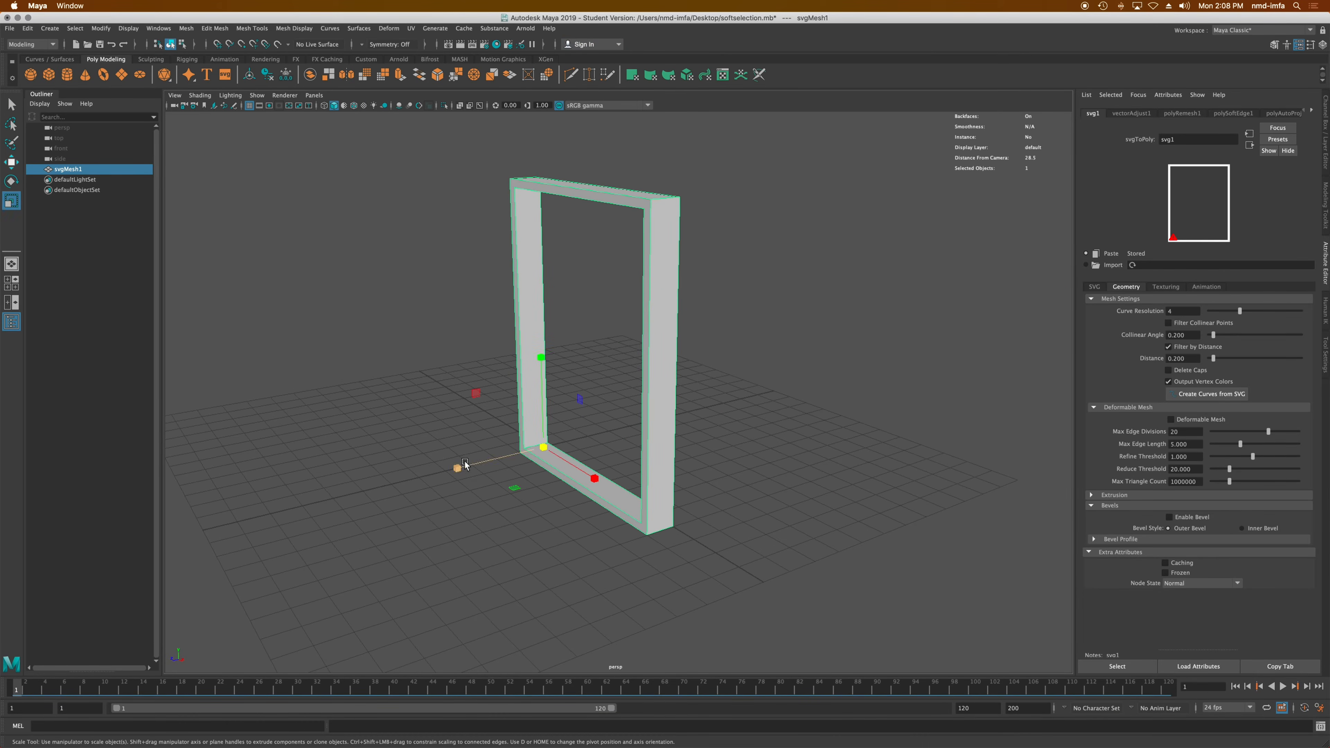
pyautogui.moveTo(457, 468); pyautogui.dragTo(710, 550)
pyautogui.keyDown('alt'); pyautogui.moveTo(826, 525); pyautogui.dragTo(450, 532); pyautogui.keyUp('alt')
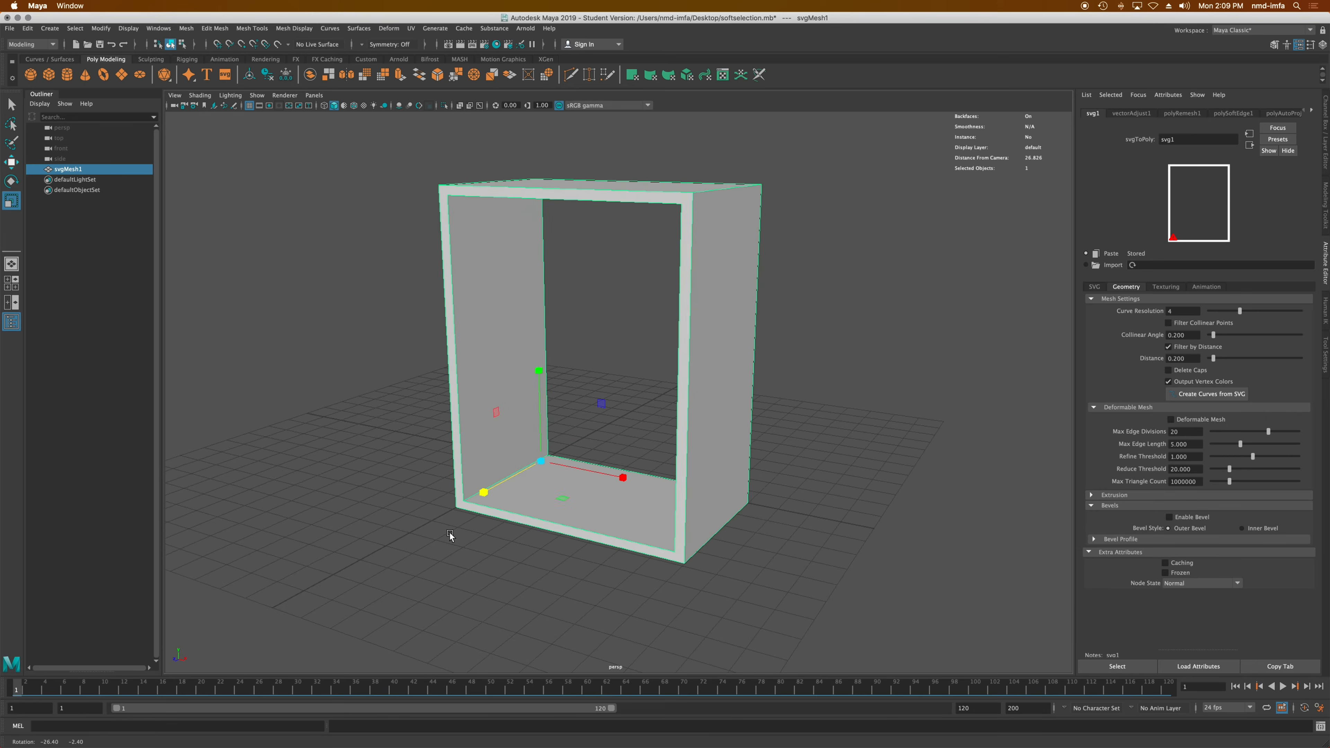
# - Delete the box mesh and switch back to Illustrator
pyautogui.press('Delete')
pyautogui.moveTo(571, 741)
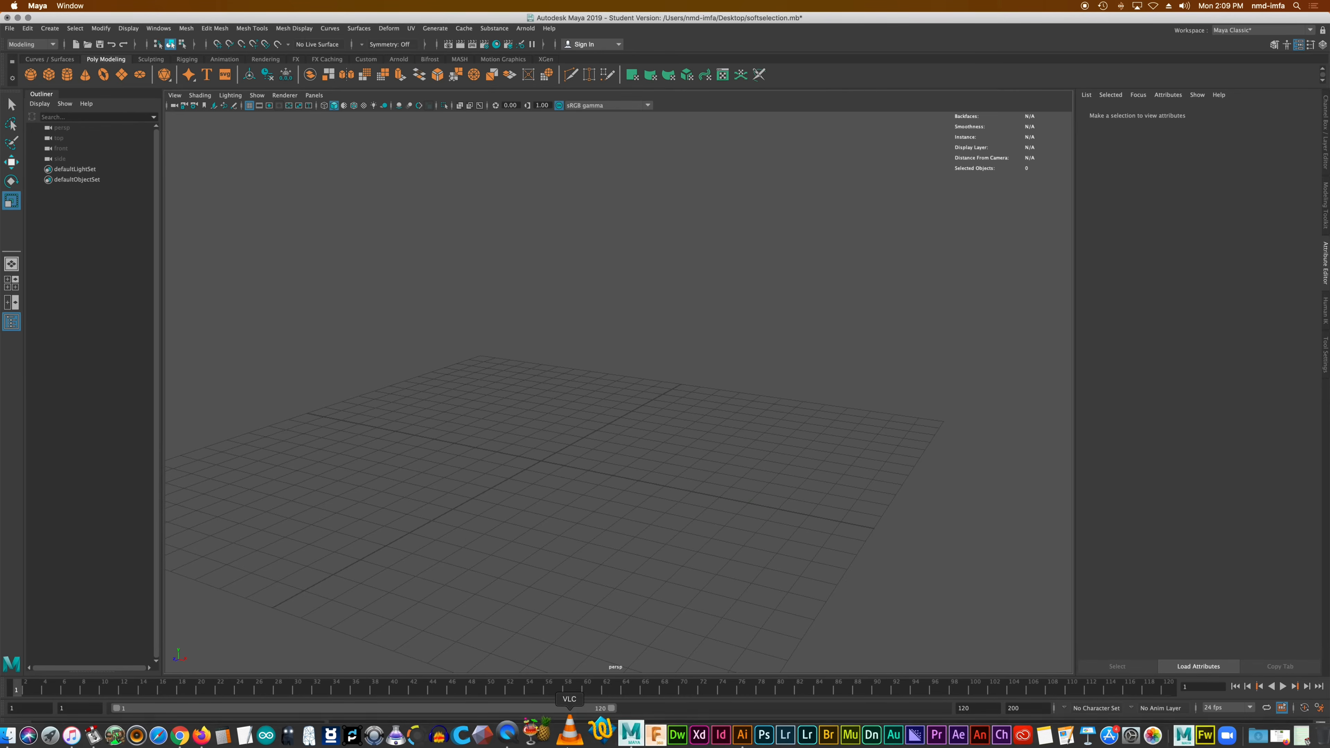
pyautogui.click(717, 733)
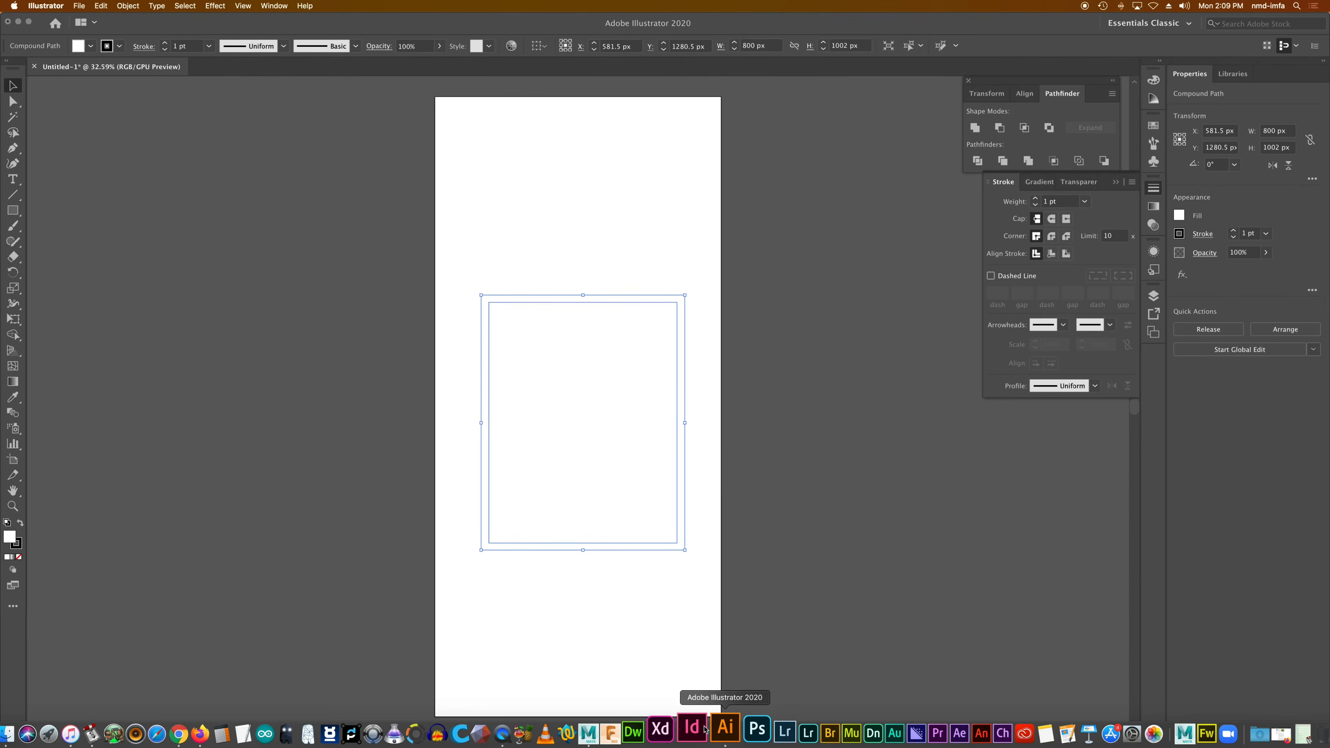
# - Replace the frame on the artboard with a text area about 873 by 404 px reading "Hello How Are You"
pyautogui.click(13, 178)
pyautogui.moveTo(453, 290); pyautogui.dragTo(676, 391)
pyautogui.press('BackSpace')
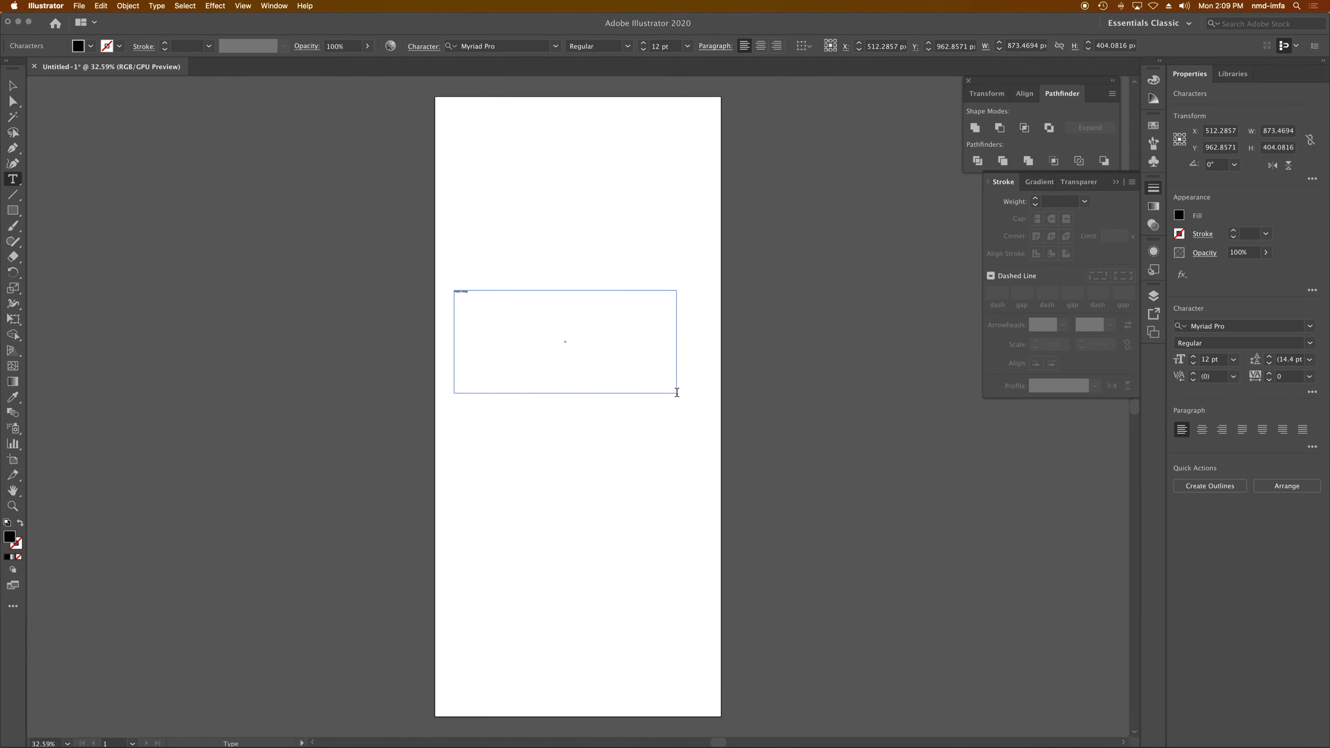
# - Set all of the text to 72 pt in the Poplar Std Black font
pyautogui.press('super+a')
pyautogui.click(686, 46)
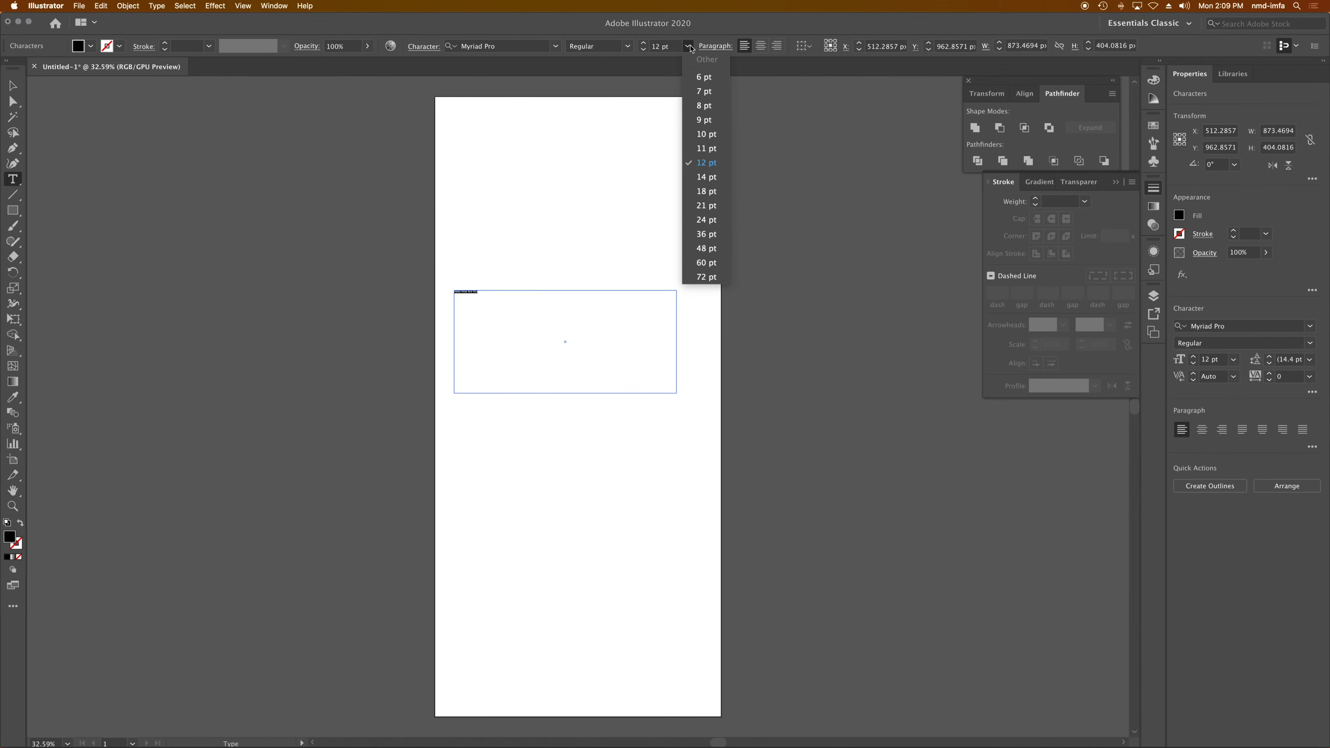
pyautogui.click(706, 277)
pyautogui.click(555, 46)
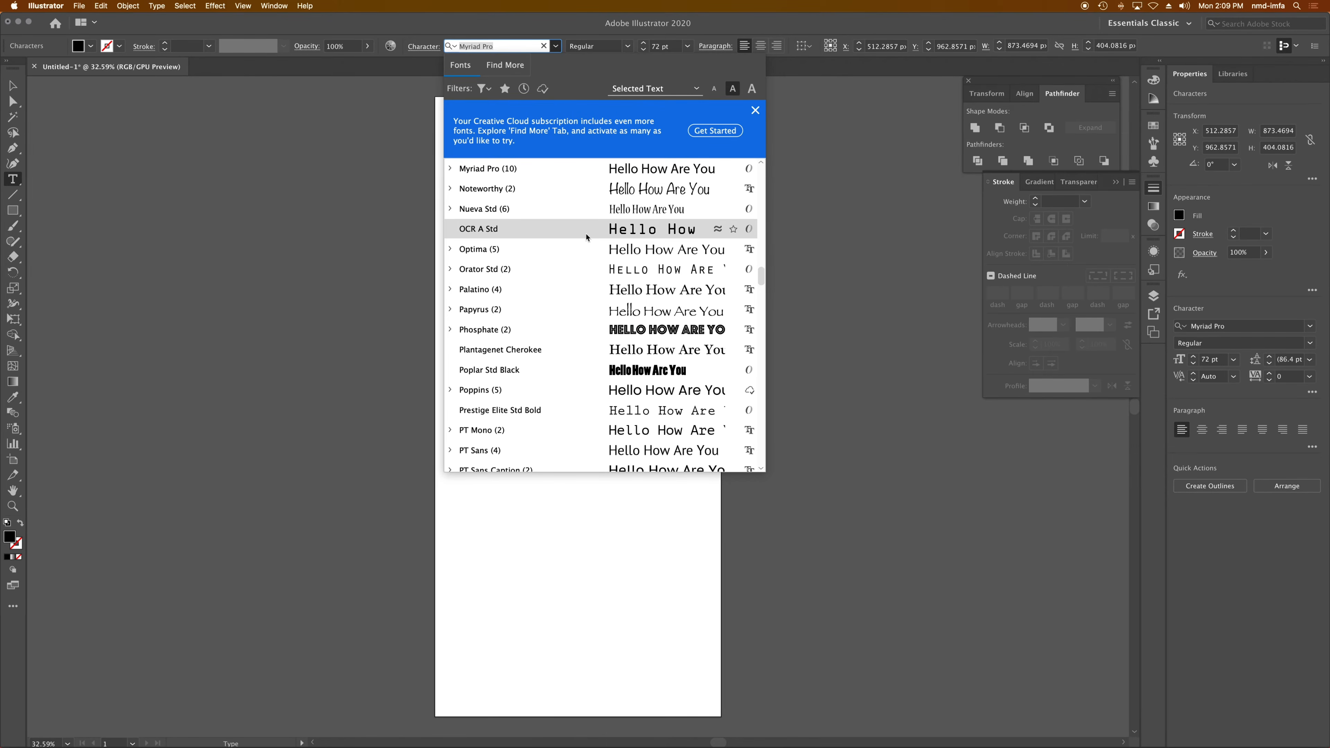
pyautogui.click(587, 378)
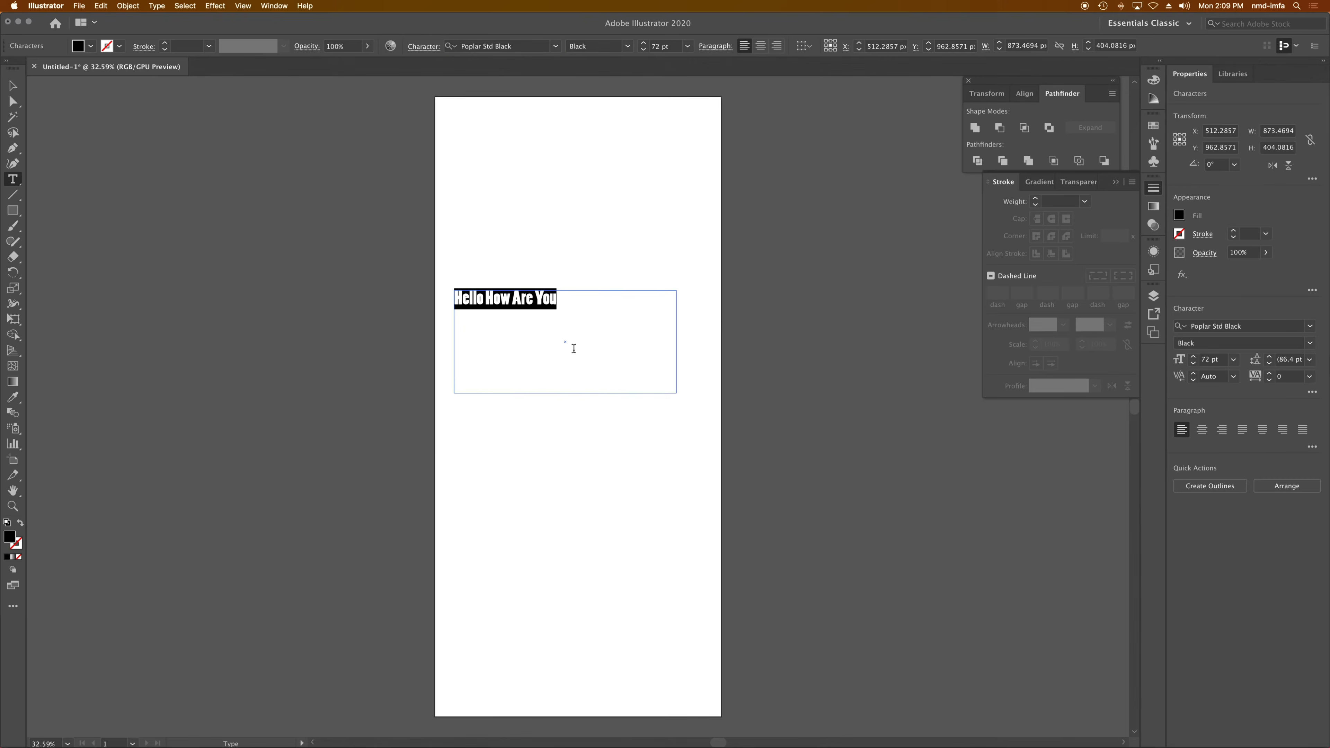
# - Set the text's font size to 90 pt and its tracking to 80
pyautogui.click(672, 47)
pyautogui.press('Return')
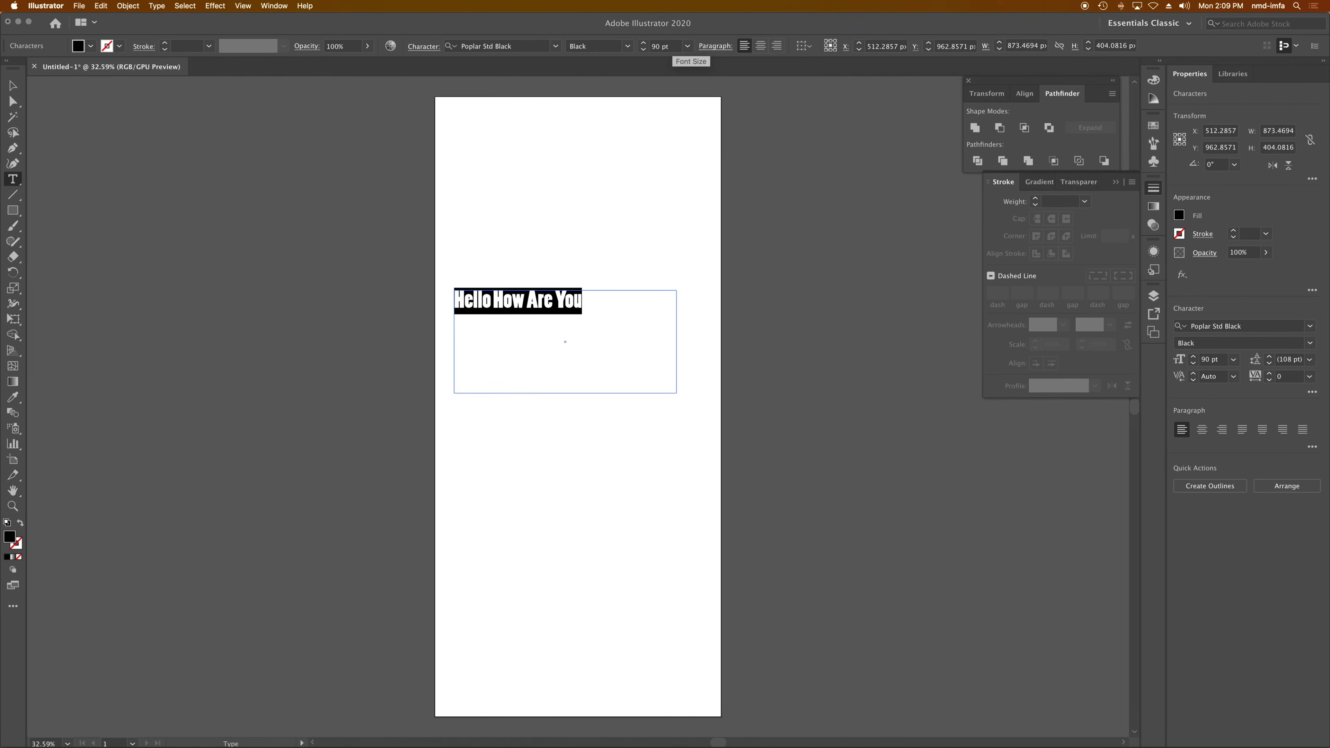
pyautogui.hotkey('alt', 'Right')
pyautogui.hotkey('alt', 'Right')
pyautogui.hotkey('alt', 'Right')
pyautogui.hotkey('alt', 'Right')
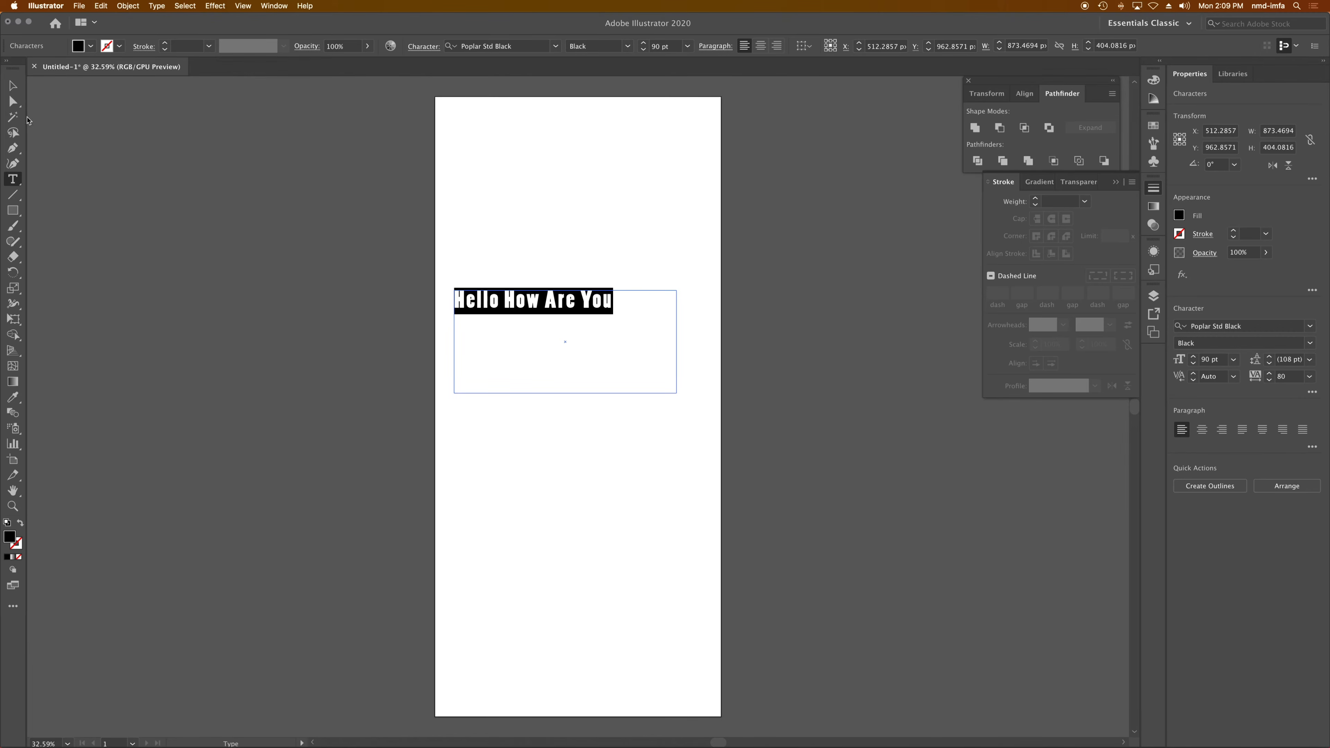
# - Convert the text to outlines and move the lettering slightly down and right, to about X 507 and Y 900 px
pyautogui.click(12, 87)
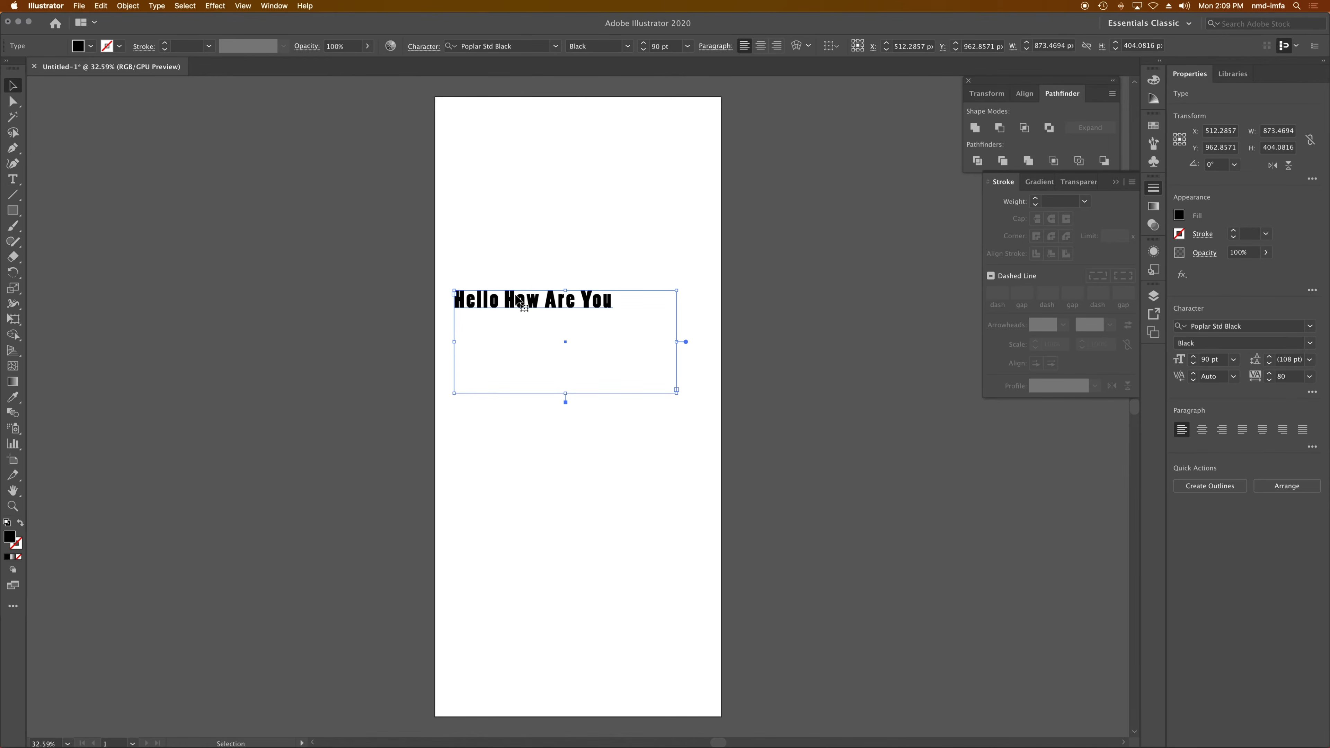
pyautogui.click(157, 6)
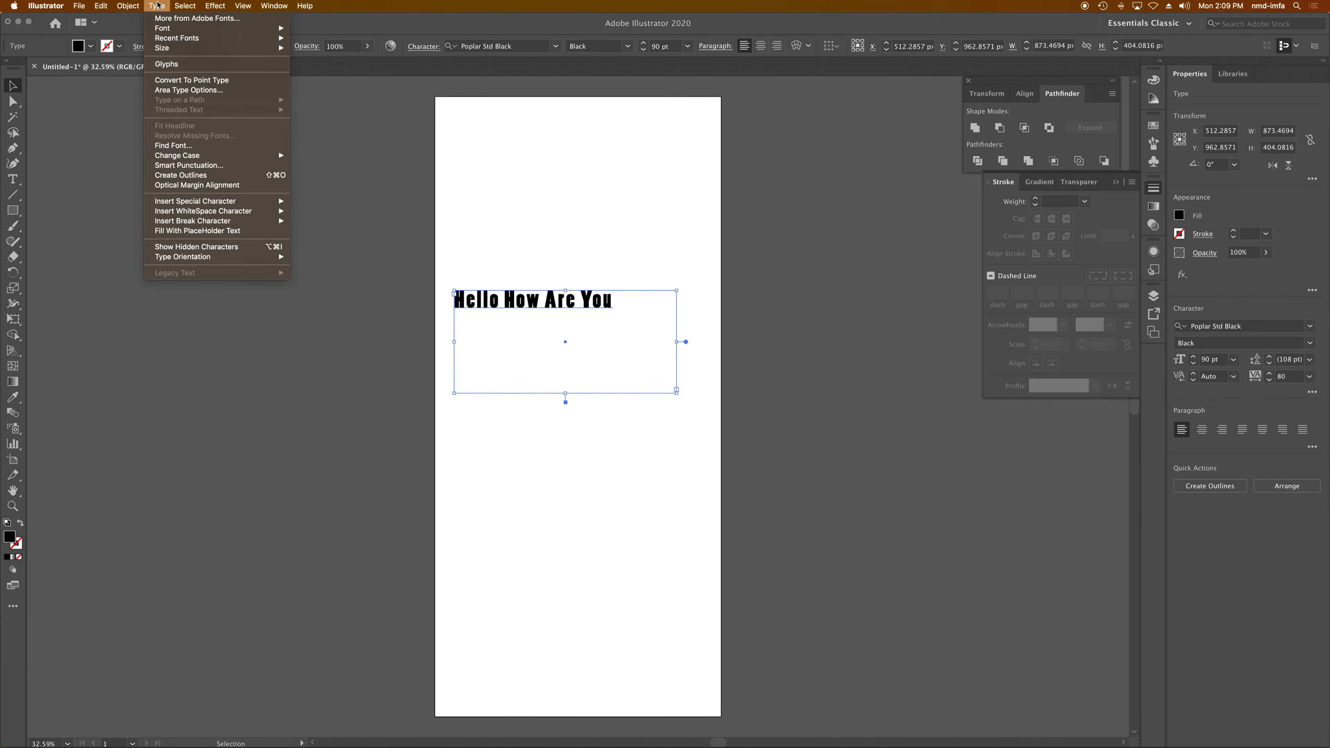
pyautogui.click(213, 177)
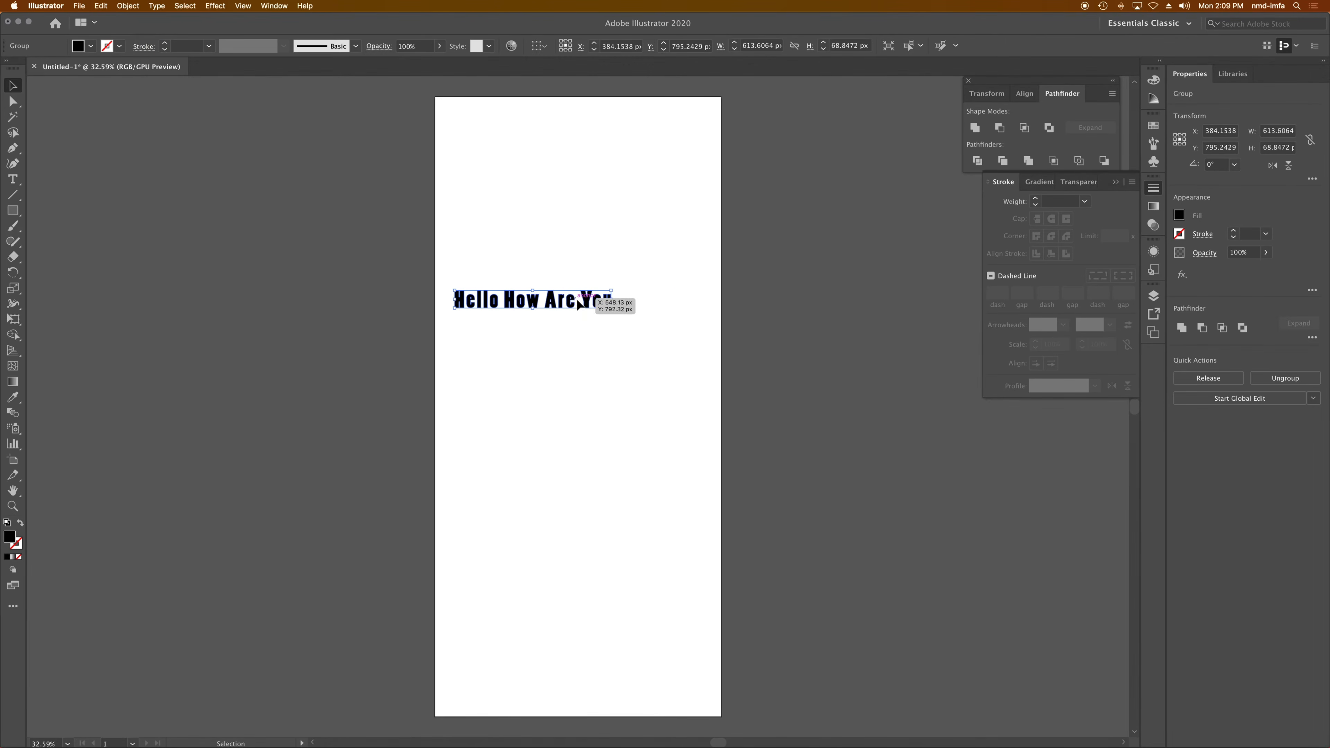
pyautogui.moveTo(588, 306); pyautogui.dragTo(619, 338)
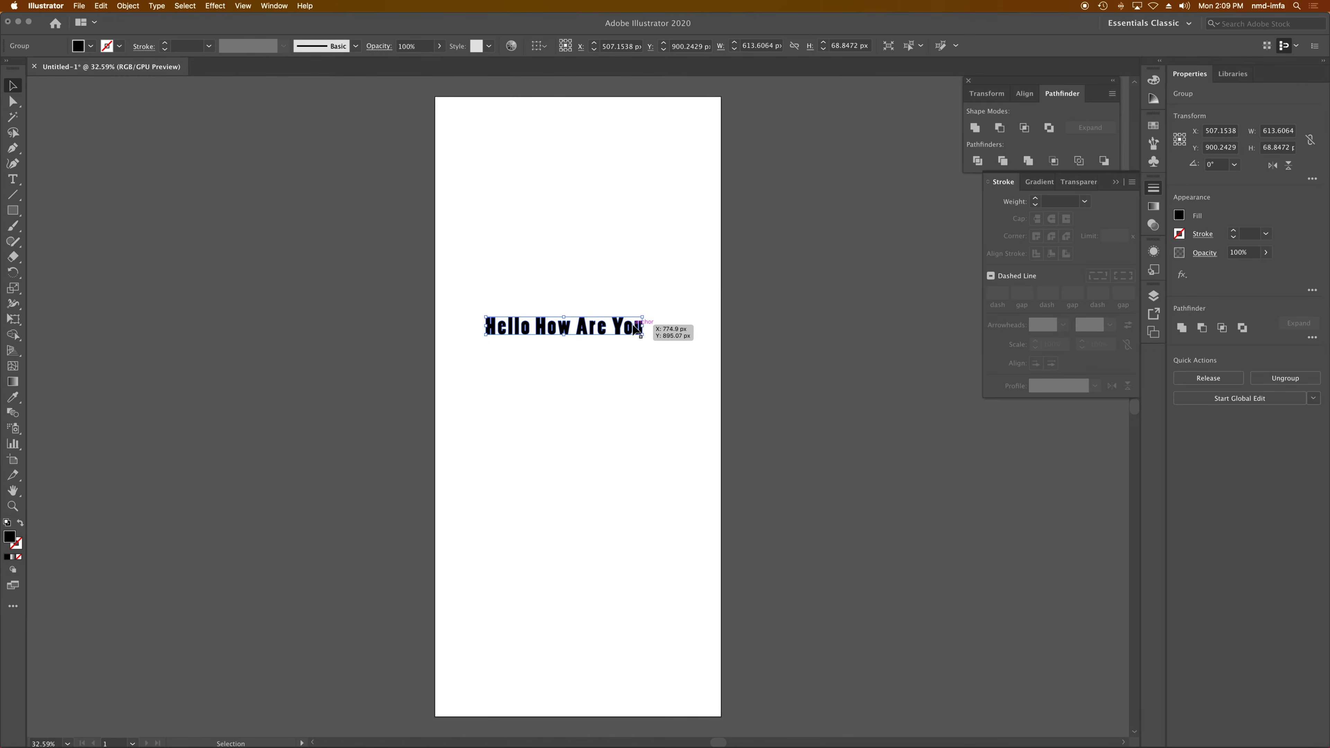
# - Switch to Maya, create an SVG mesh and paste the outlined "Hello How Are You" lettering into it
pyautogui.moveTo(483, 733)
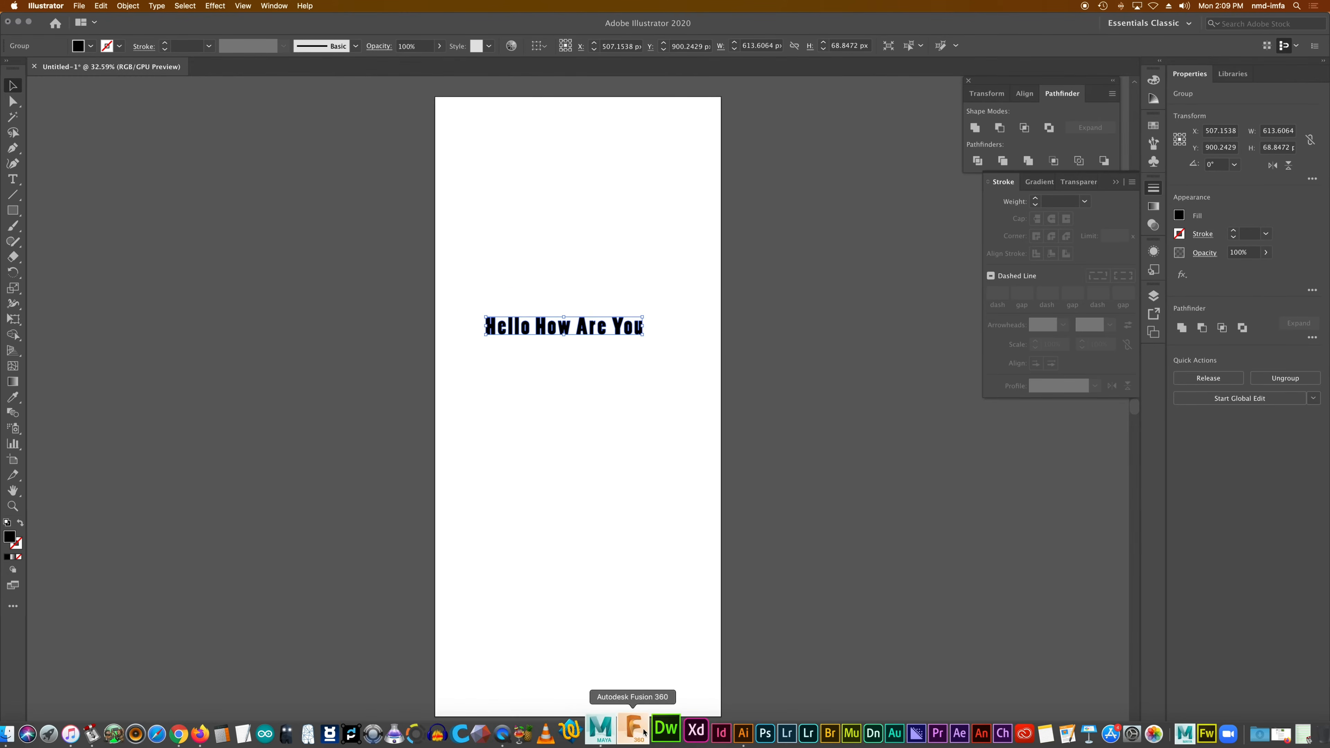
pyautogui.click(621, 731)
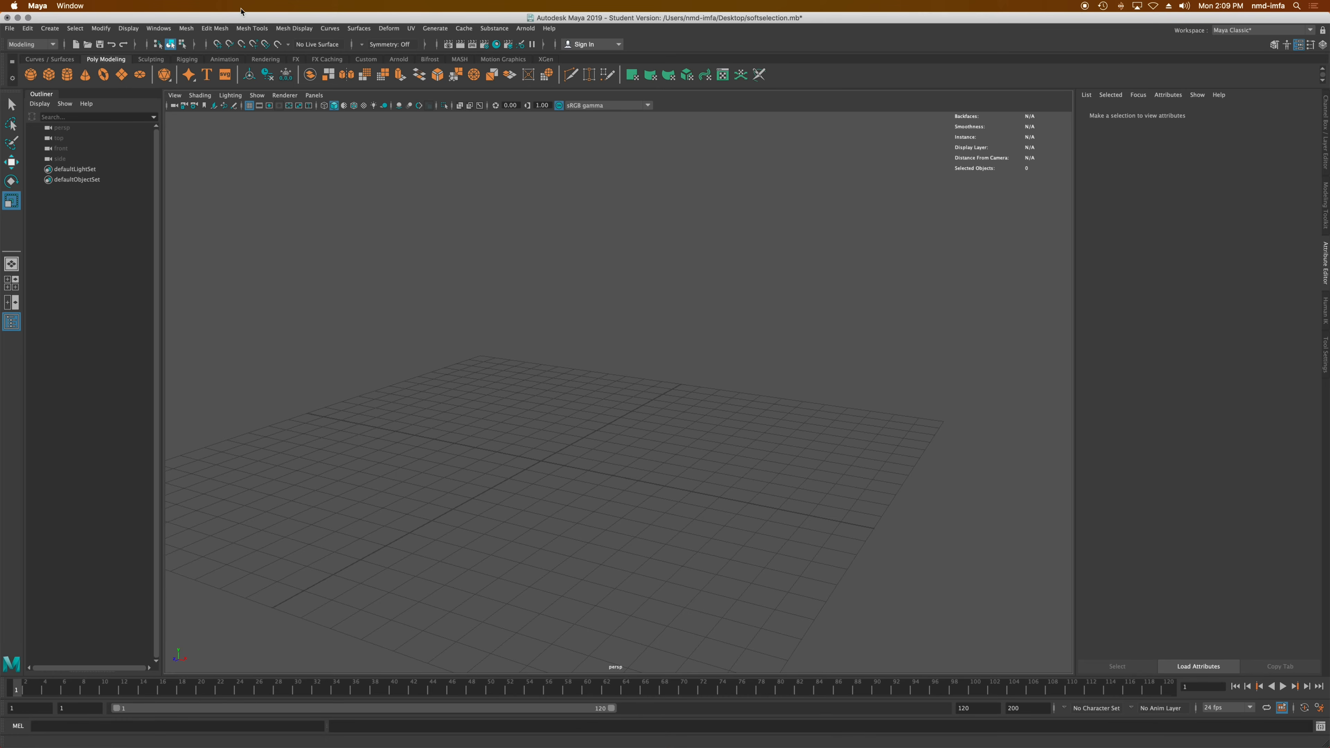
pyautogui.click(225, 75)
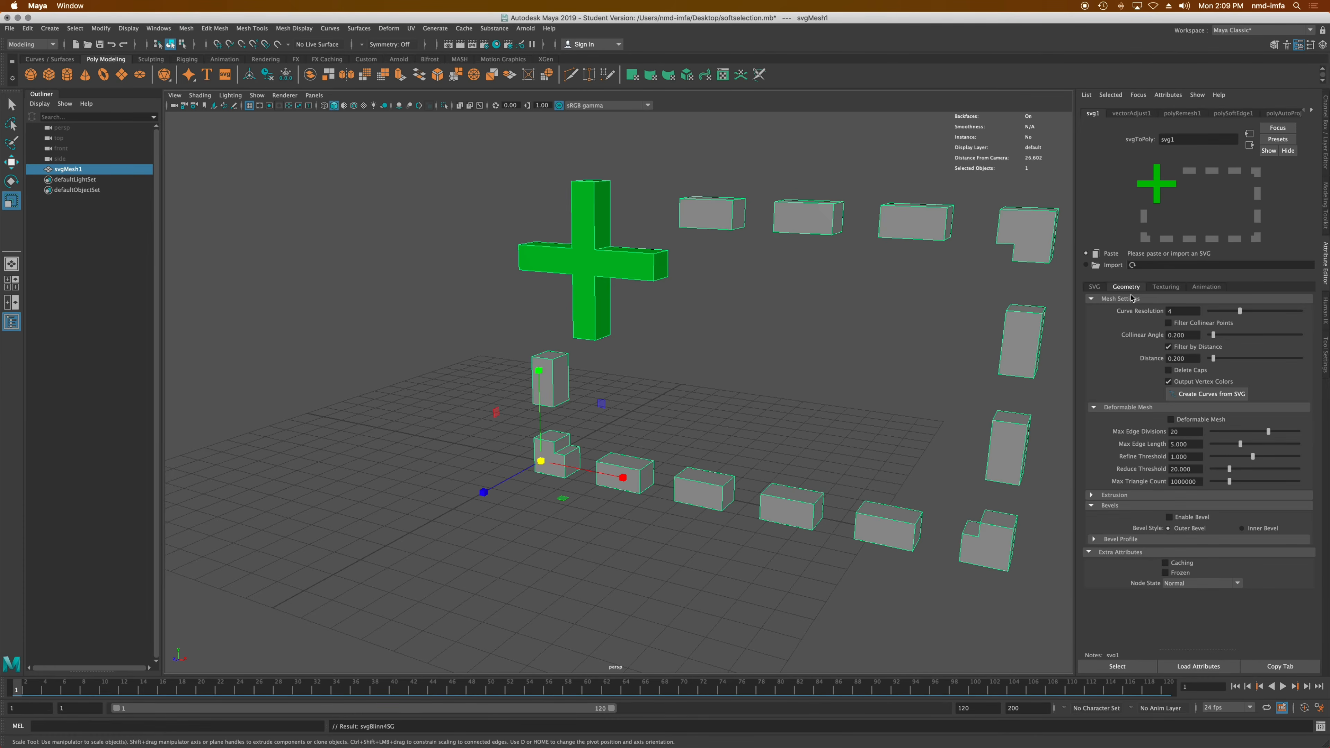
pyautogui.click(1094, 252)
pyautogui.scroll(-3, 727, 425)
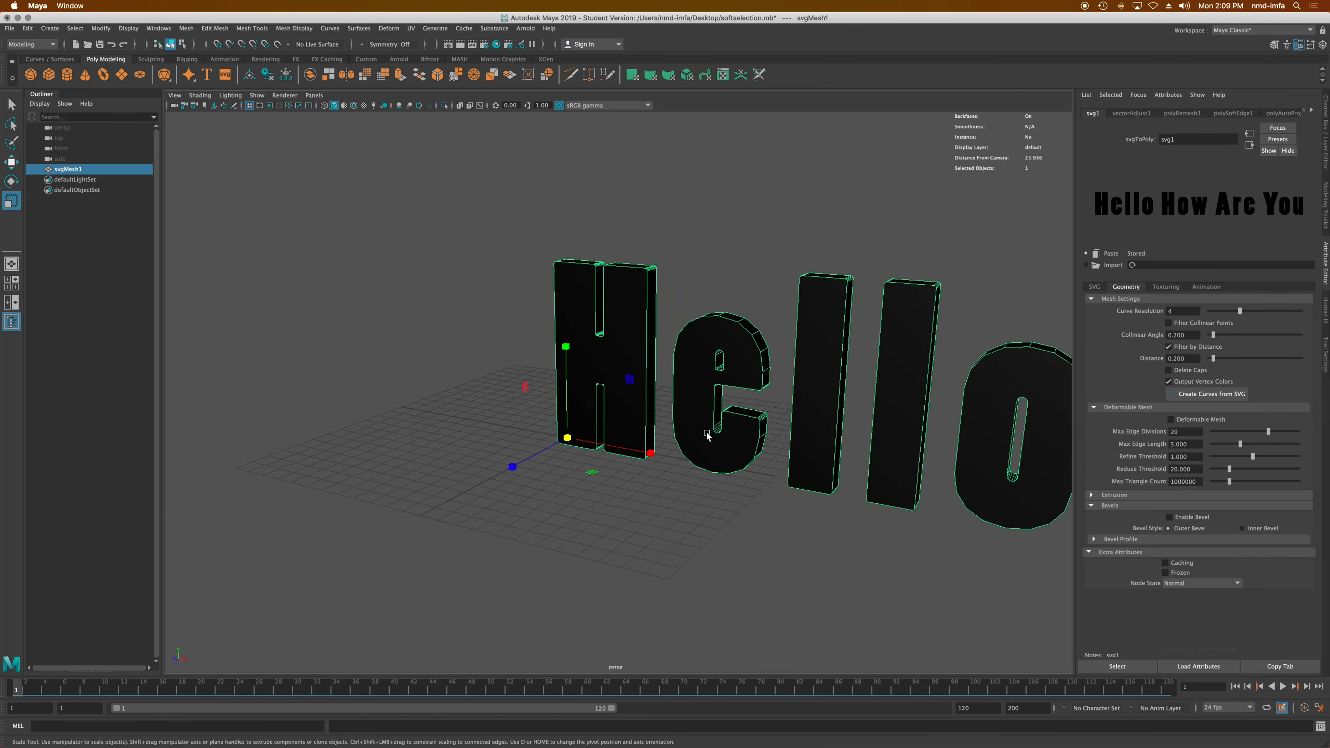
pyautogui.scroll(-10, 712, 445)
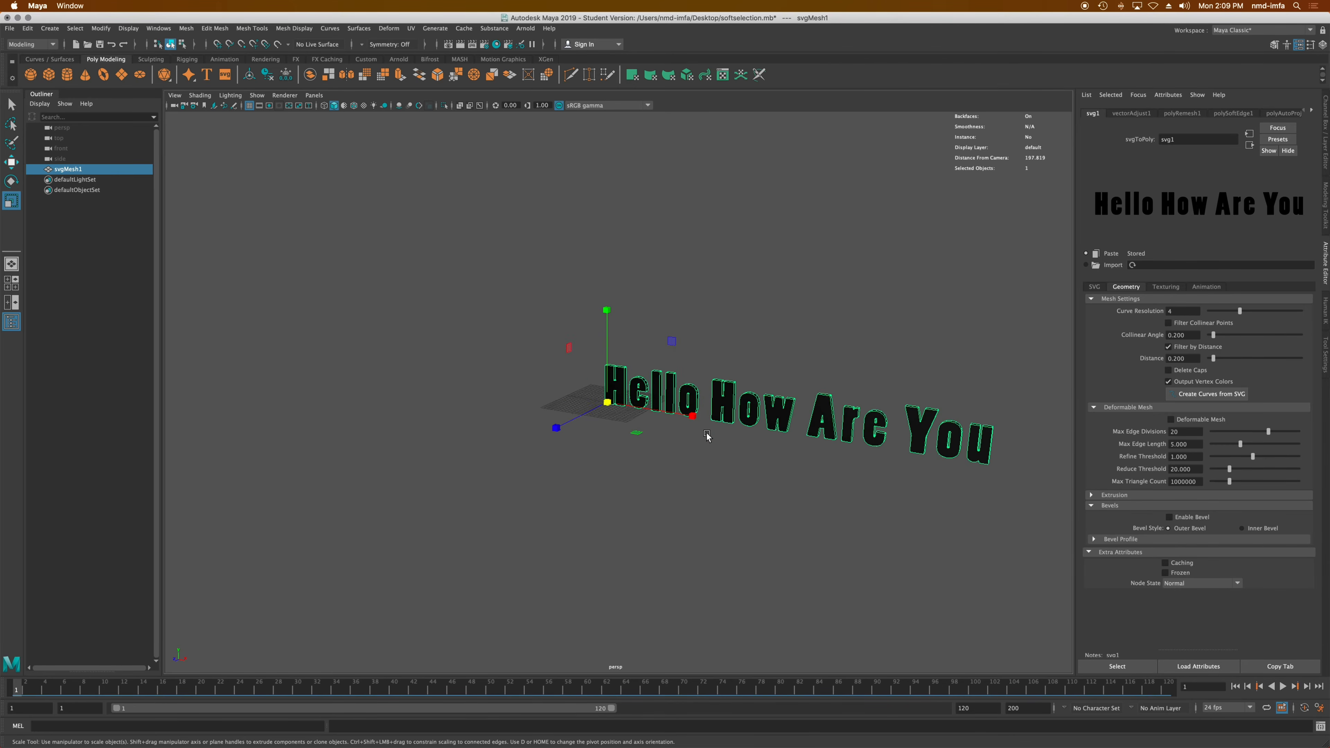
pyautogui.moveTo(719, 456)
pyautogui.keyDown('alt'); pyautogui.mouseDown()
pyautogui.moveTo(603, 452)
pyautogui.moveTo(704, 459)
pyautogui.mouseUp(); pyautogui.keyUp('alt')
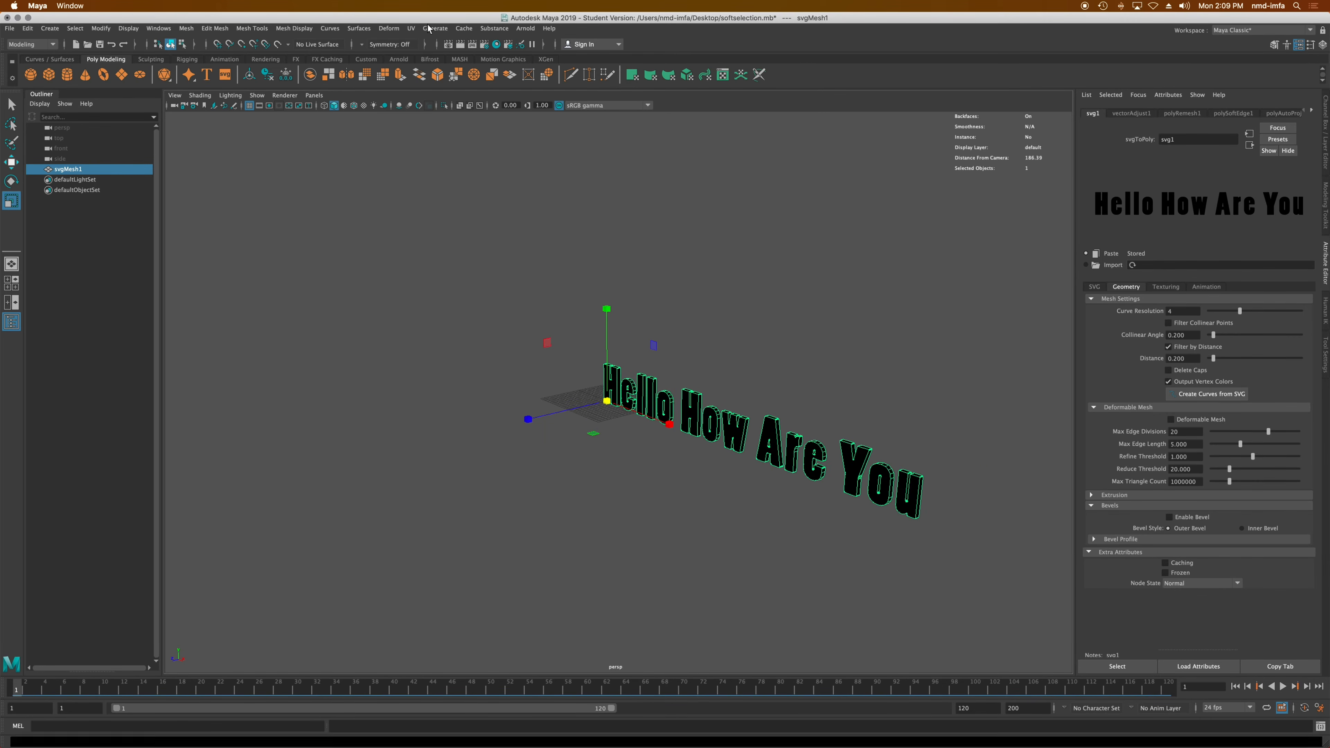
pyautogui.click(330, 27)
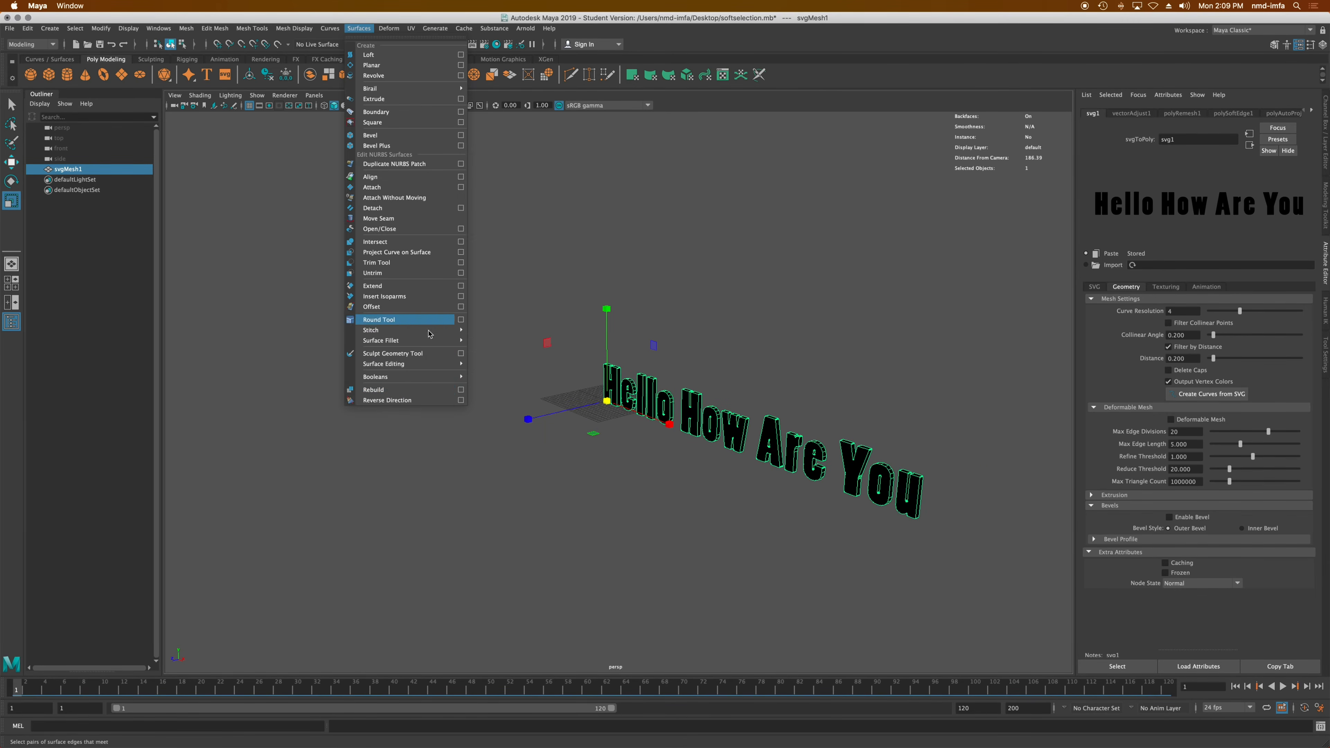
pyautogui.click(427, 400)
pyautogui.click(663, 410)
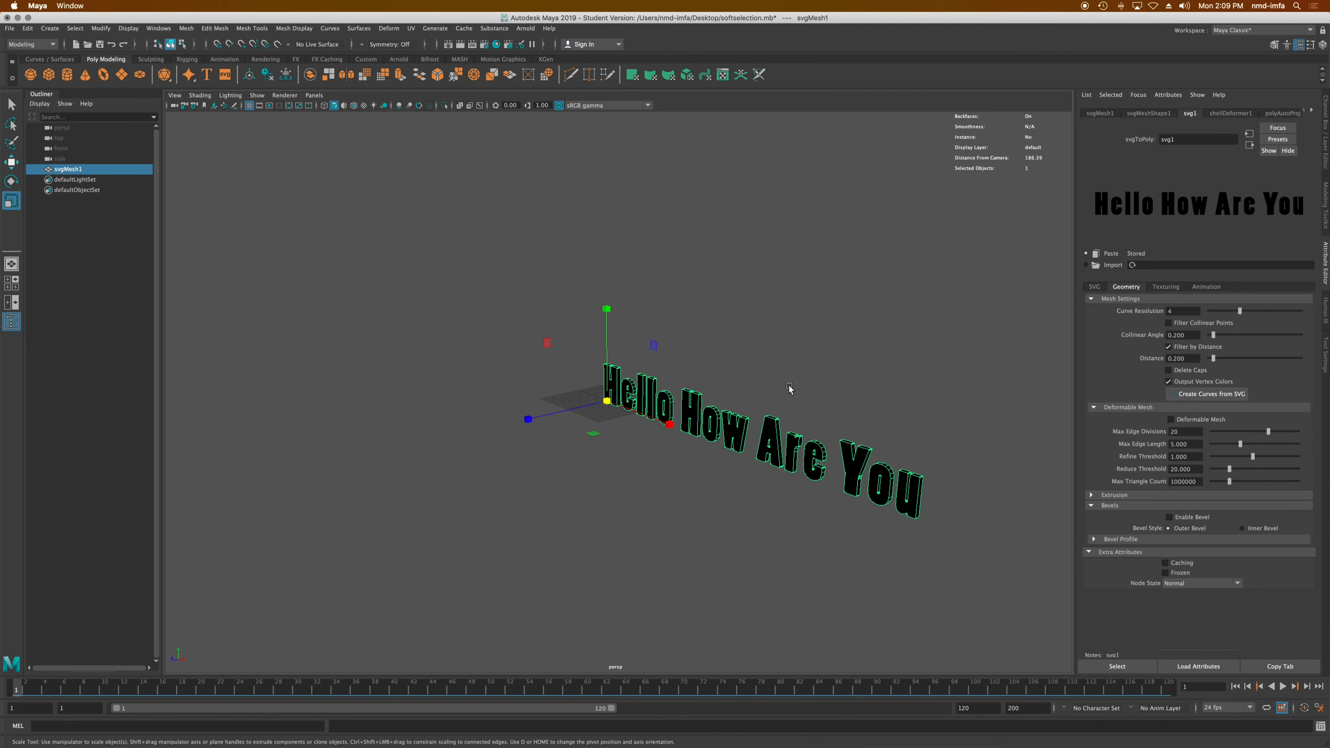
pyautogui.moveTo(867, 407)
pyautogui.keyDown('alt'); pyautogui.mouseDown()
pyautogui.moveTo(837, 443)
pyautogui.moveTo(850, 421)
pyautogui.mouseUp(); pyautogui.keyUp('alt')
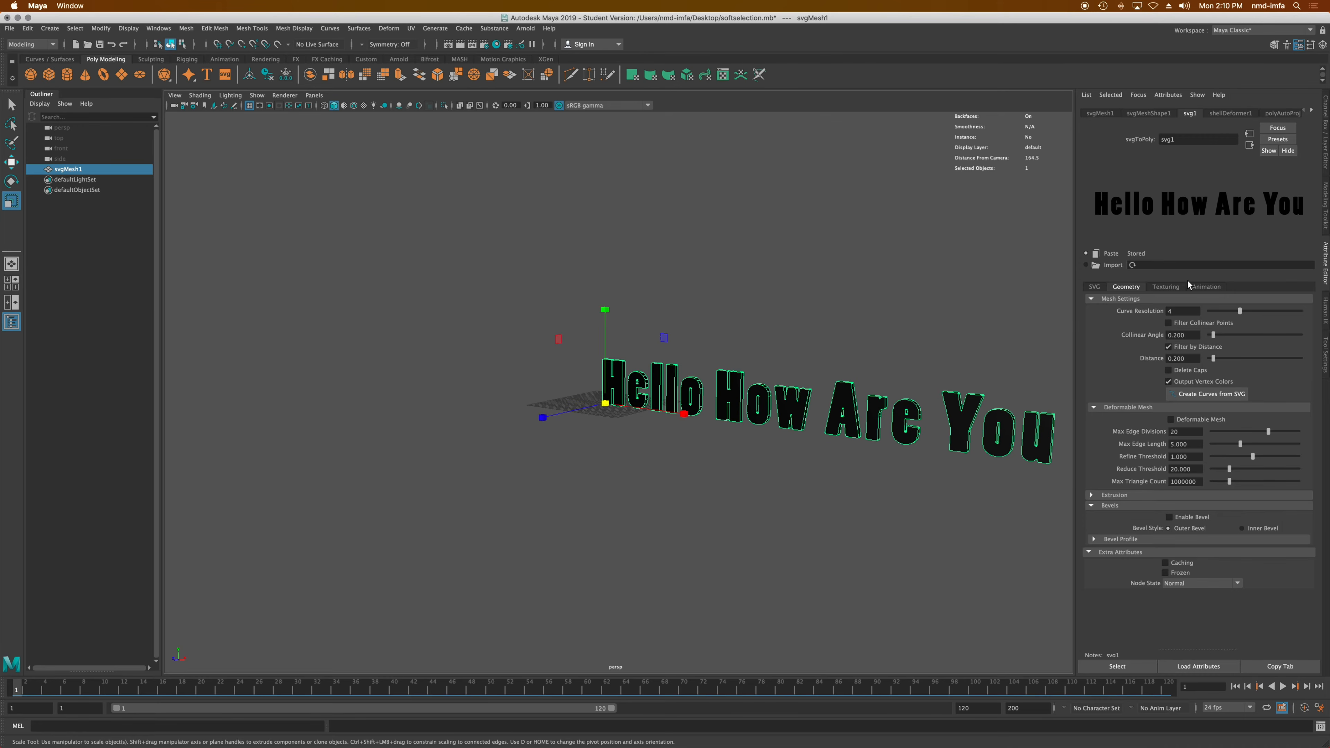
# - Set the text mesh's curve resolution to 10 and its extrude distance to about 5.97
pyautogui.click(1092, 288)
pyautogui.click(1123, 285)
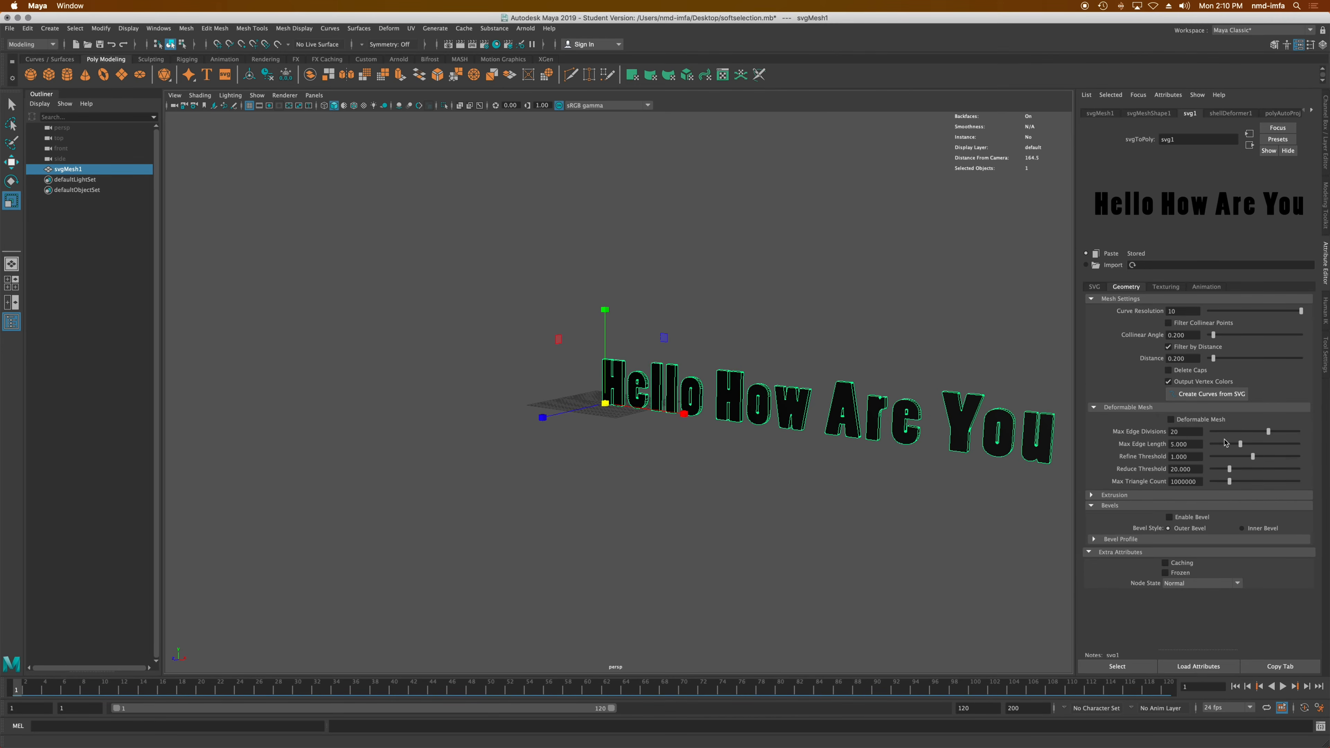
pyautogui.click(1091, 495)
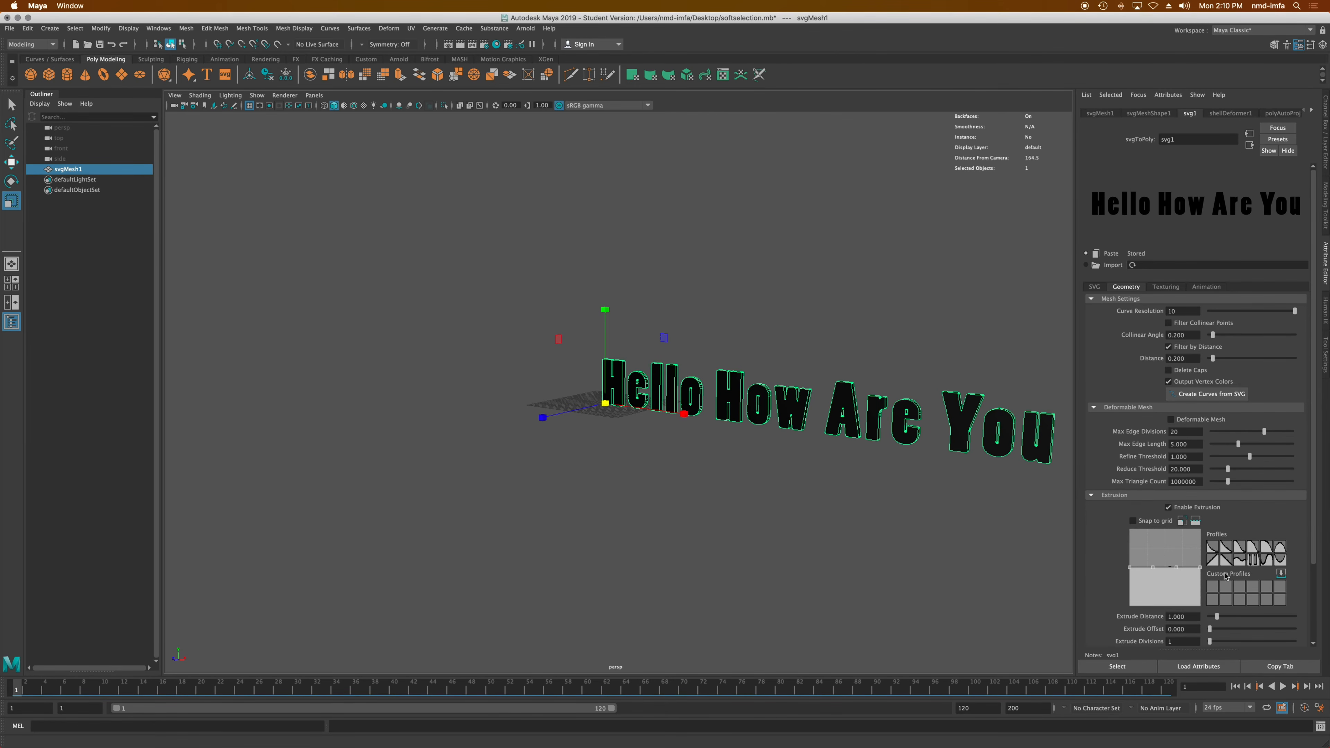
pyautogui.moveTo(1216, 617); pyautogui.dragTo(1259, 609)
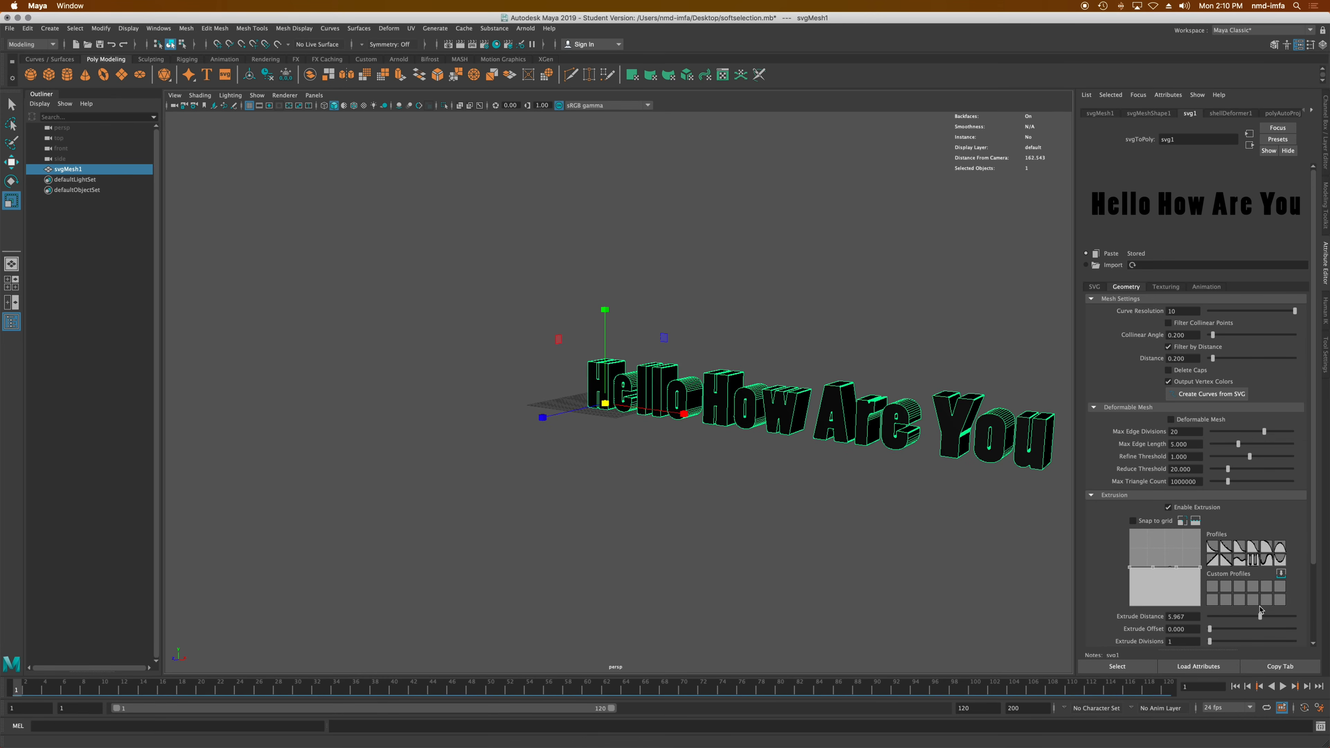
pyautogui.keyDown('alt'); pyautogui.moveTo(890, 540); pyautogui.dragTo(849, 553); pyautogui.keyUp('alt')
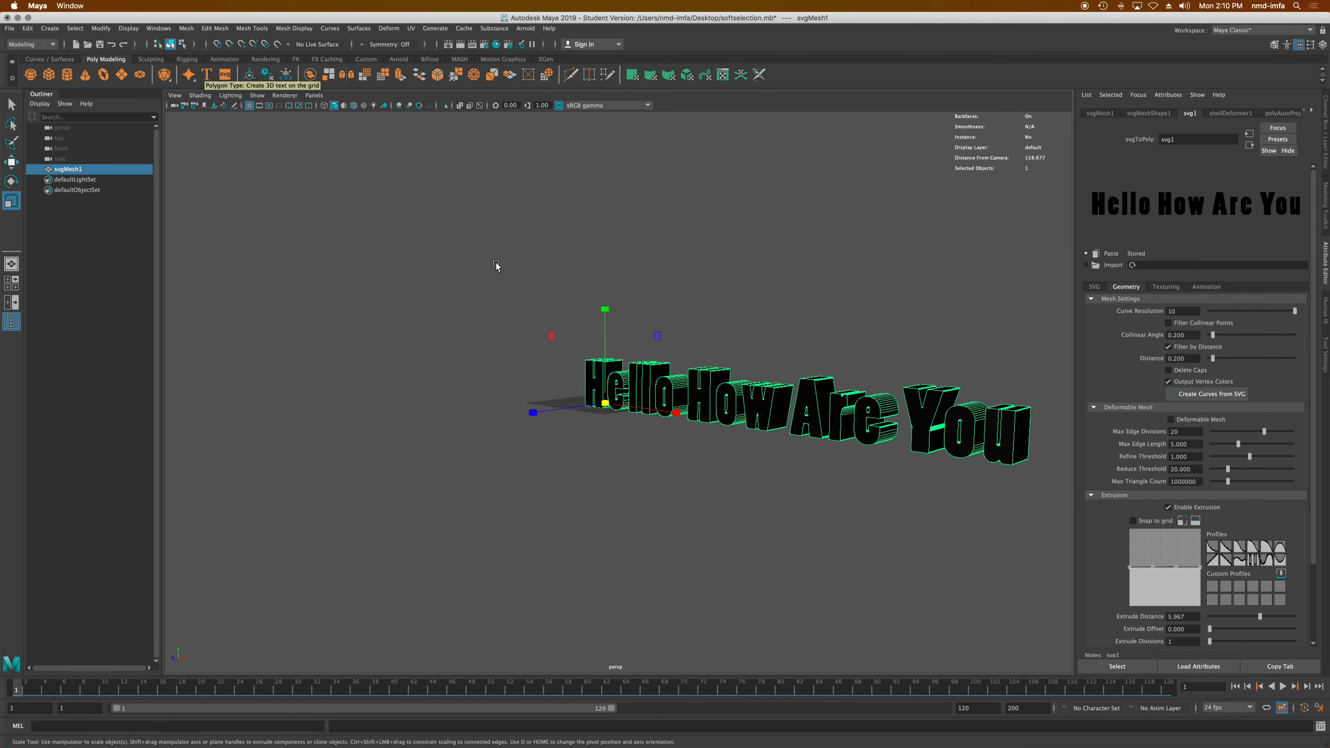
# - Select the extruded "Hello How Are You" text mesh and delete it from the scene
pyautogui.keyDown('alt'); pyautogui.moveTo(496, 267); pyautogui.dragTo(696, 439); pyautogui.keyUp('alt')
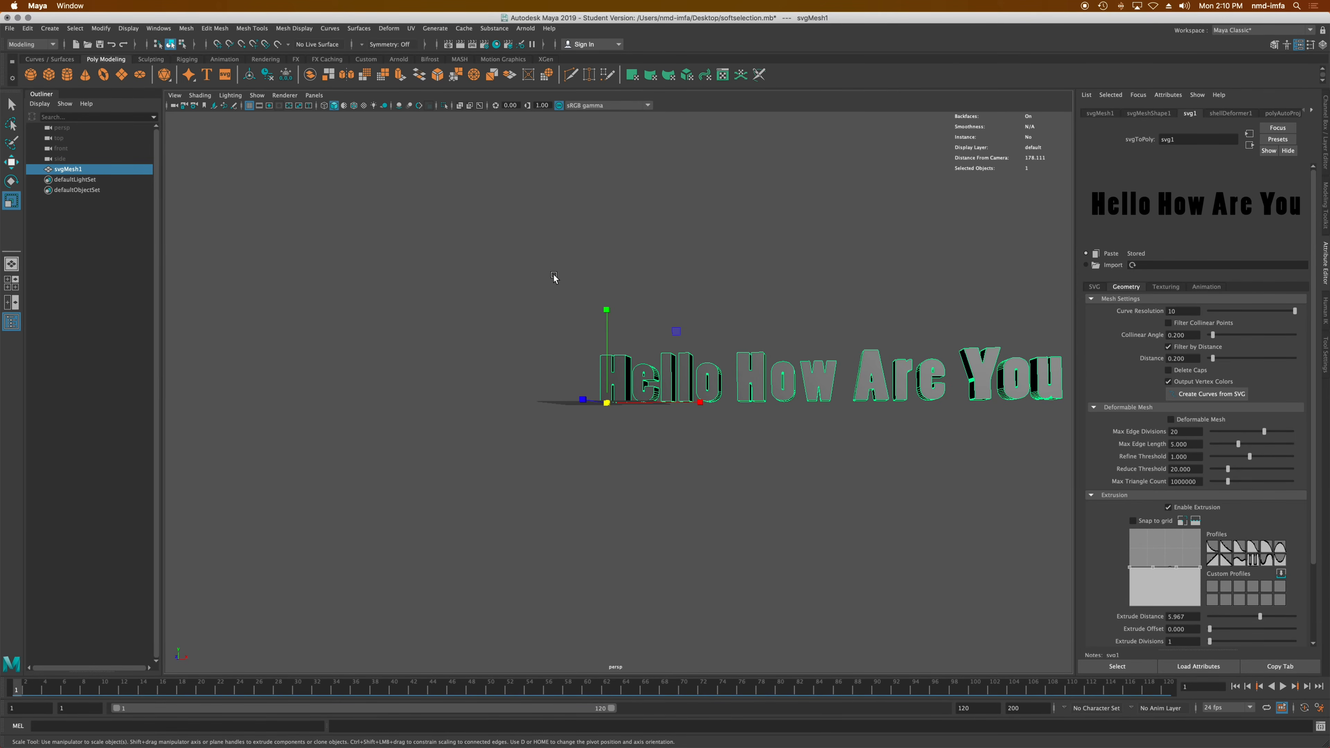
pyautogui.moveTo(554, 278); pyautogui.dragTo(1052, 467)
pyautogui.press('Delete')
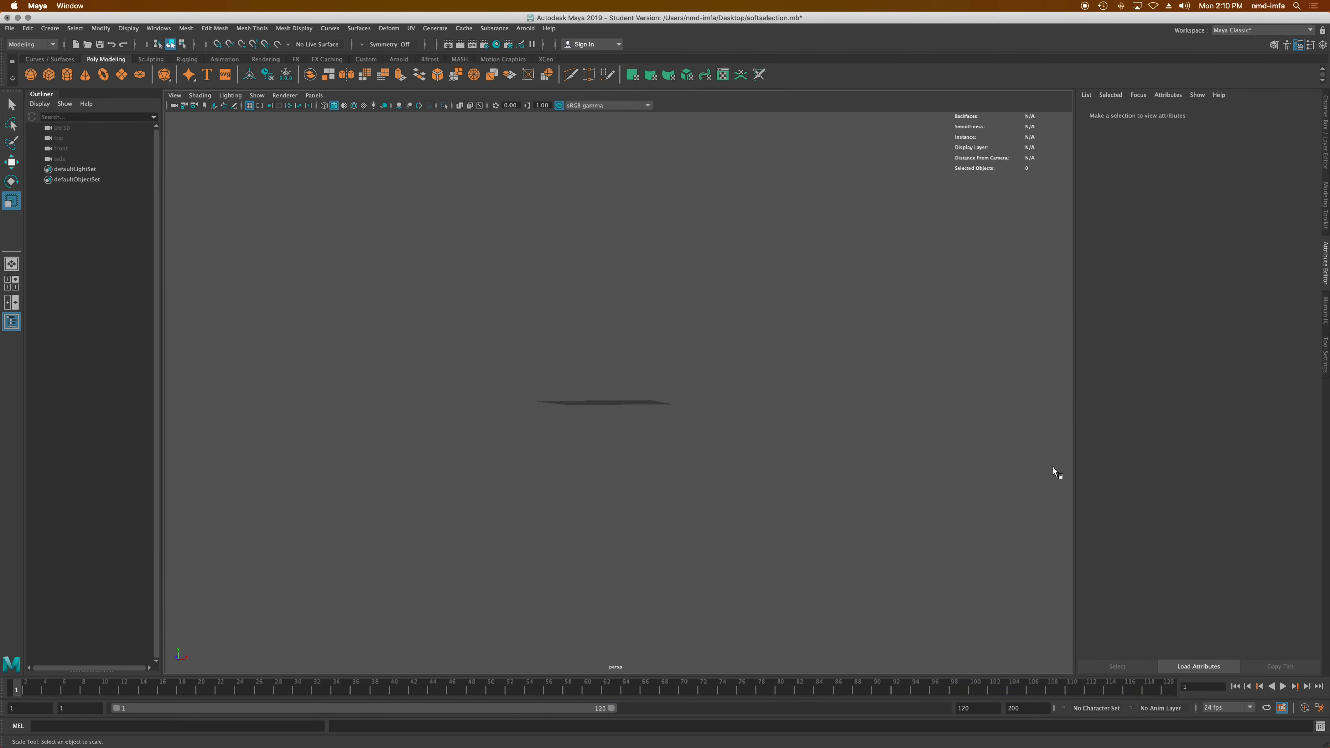
# - Switch to Illustrator and delete the outlined "Hello How Are You" lettering from the artboard
pyautogui.moveTo(605, 746)
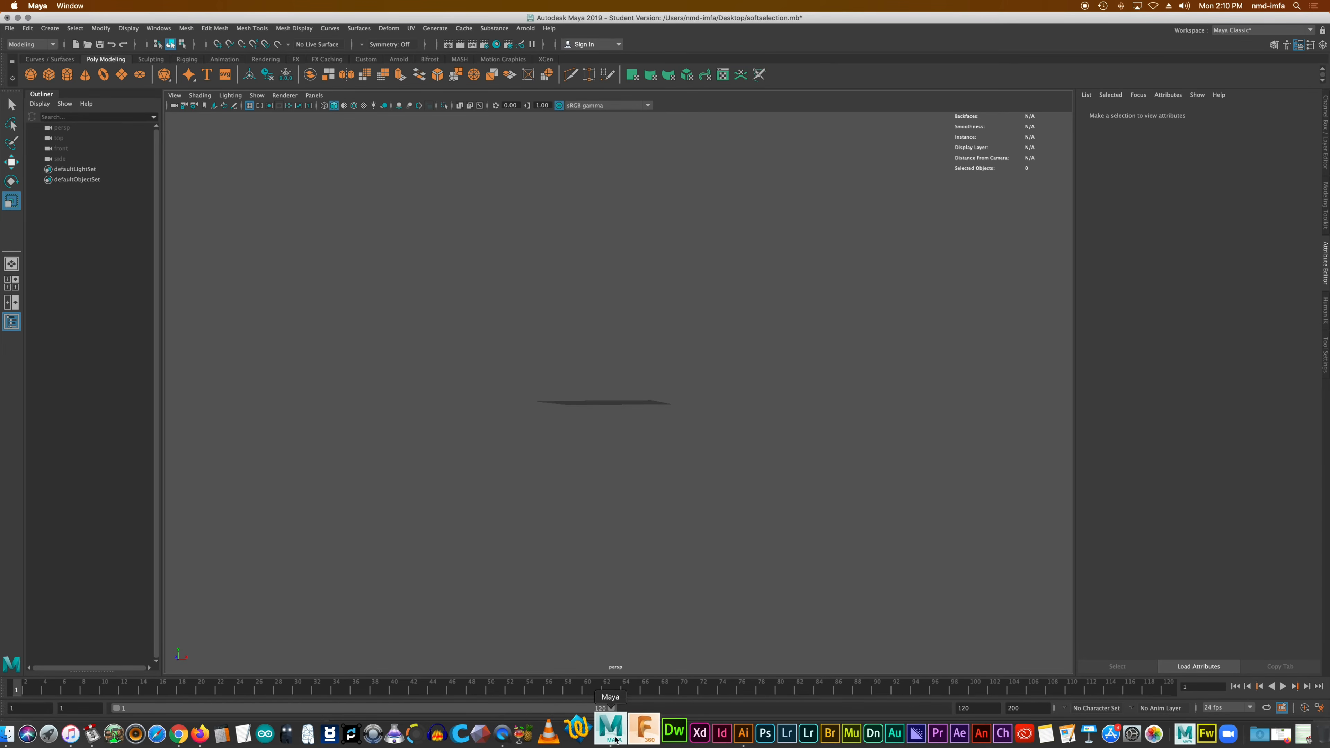
pyautogui.click(735, 733)
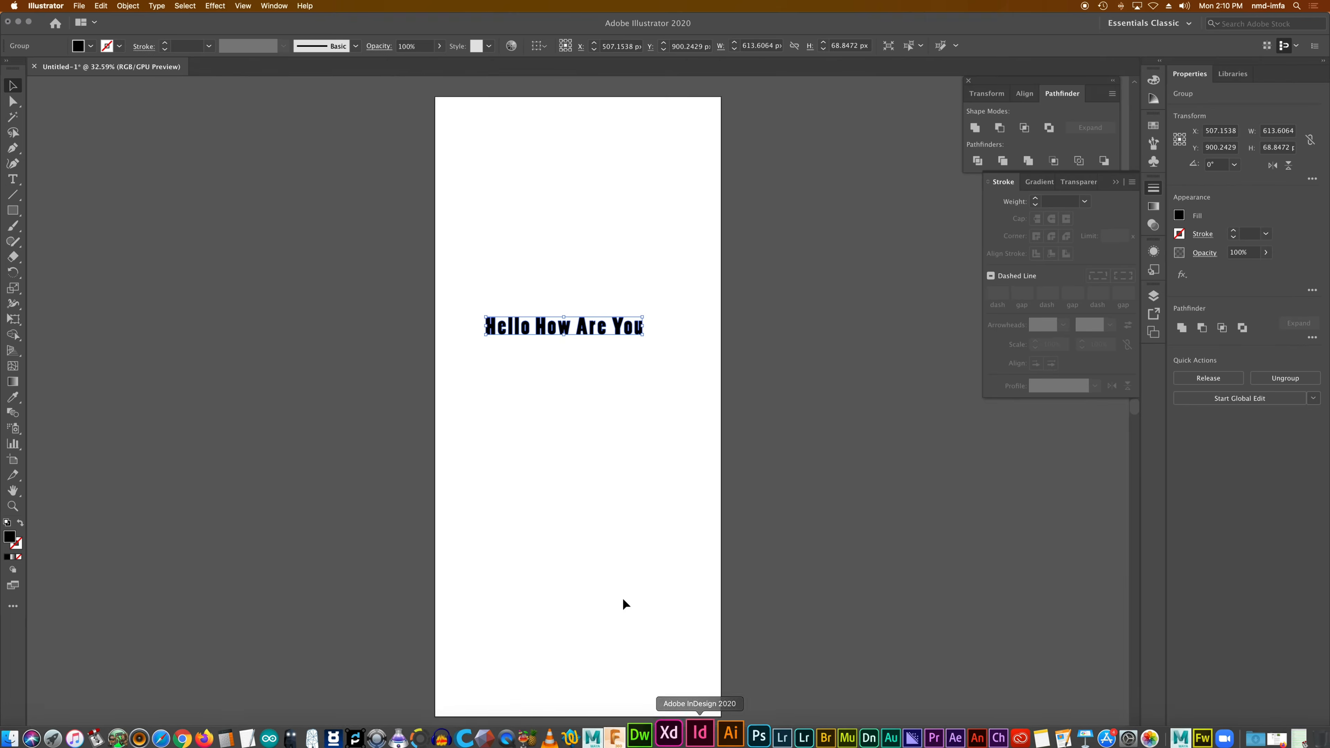
pyautogui.press('Delete')
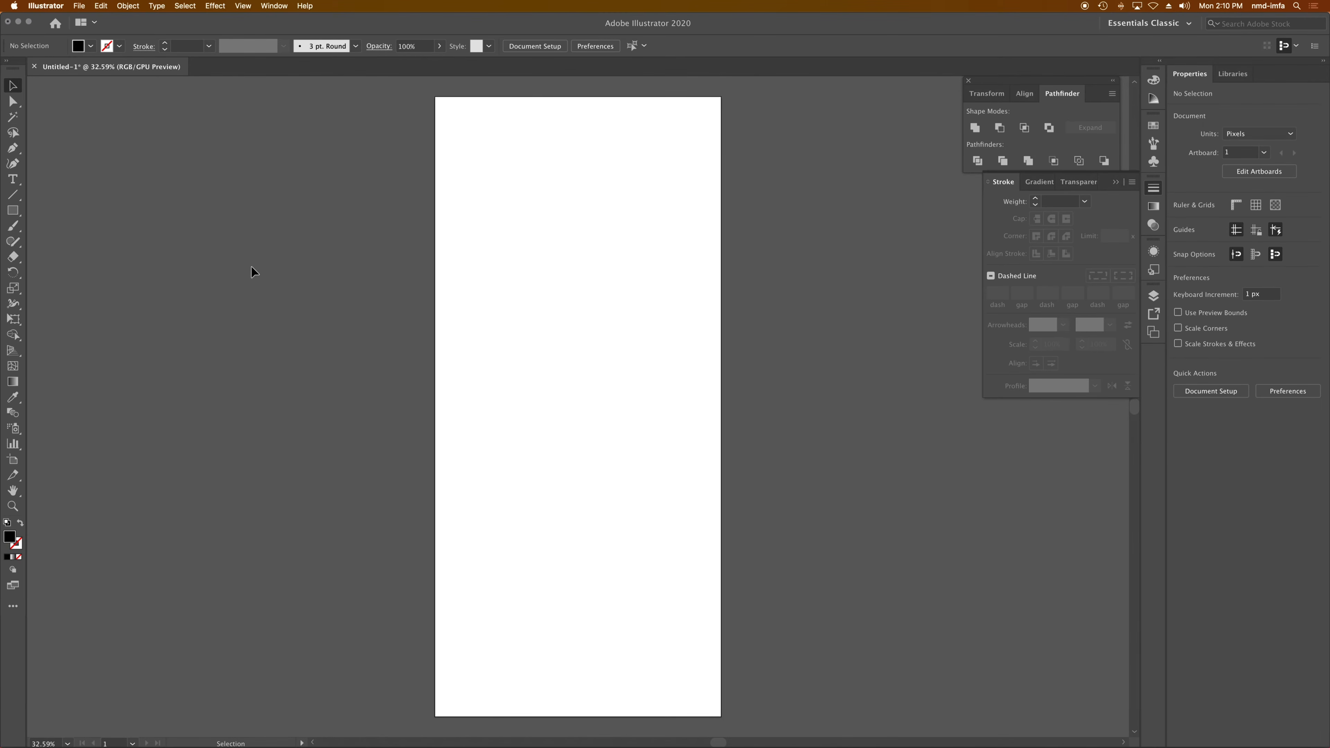
# - Shorten the artboard from its upper edge to a height of about 516 px
pyautogui.click(18, 462)
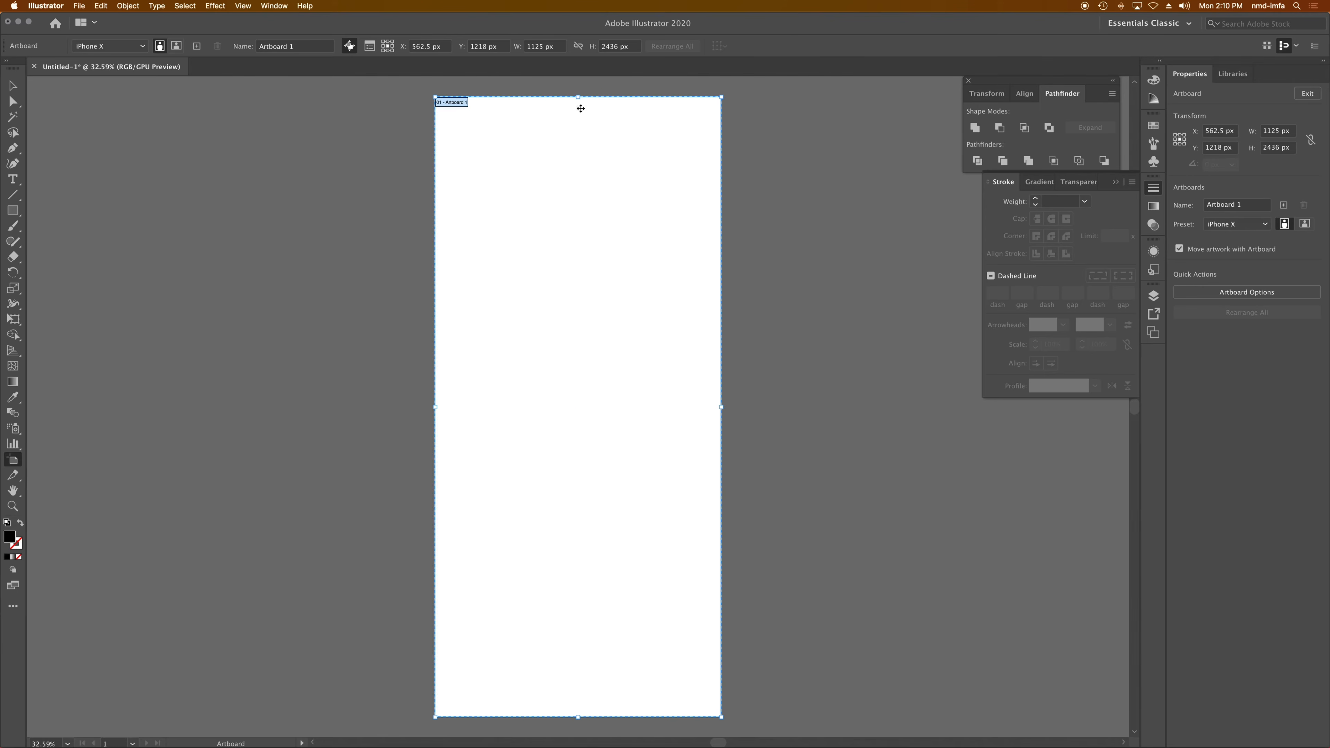
pyautogui.moveTo(578, 97); pyautogui.dragTo(564, 585)
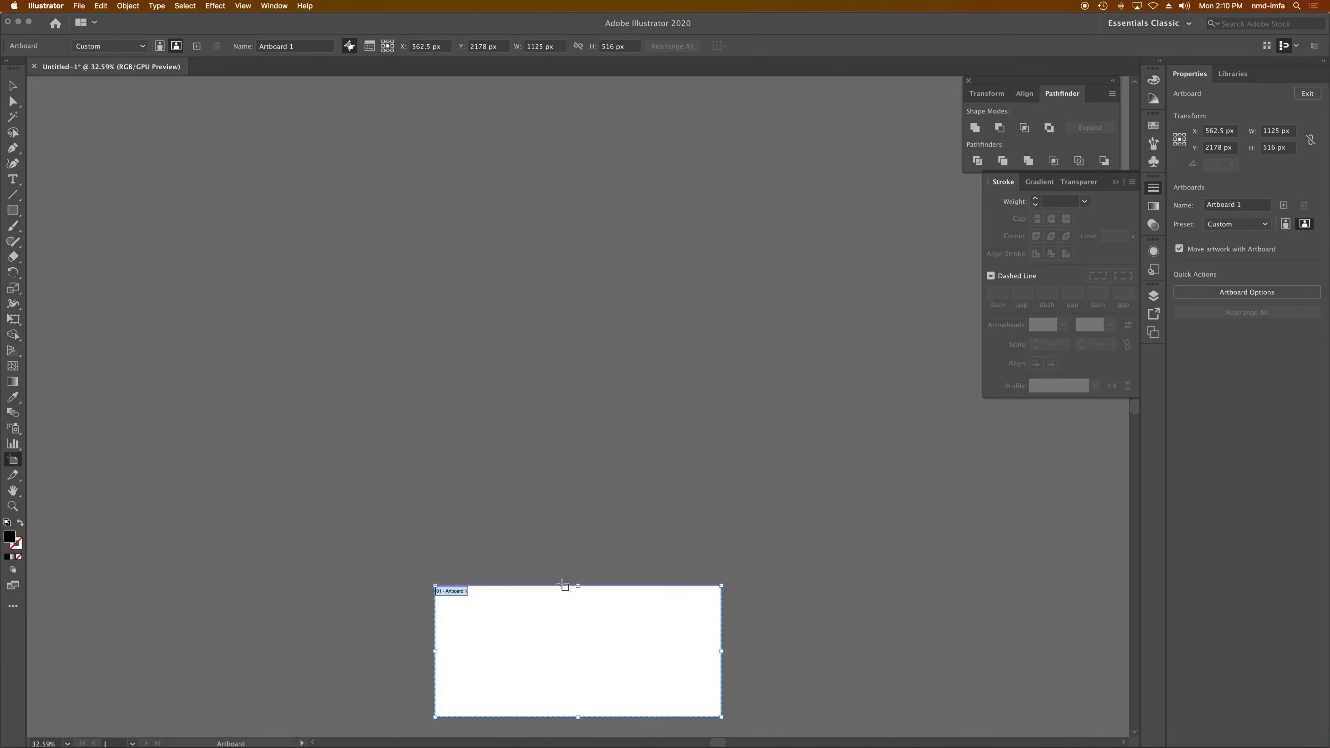
pyautogui.scroll(-15, 562, 585)
pyautogui.scroll(8, 562, 584)
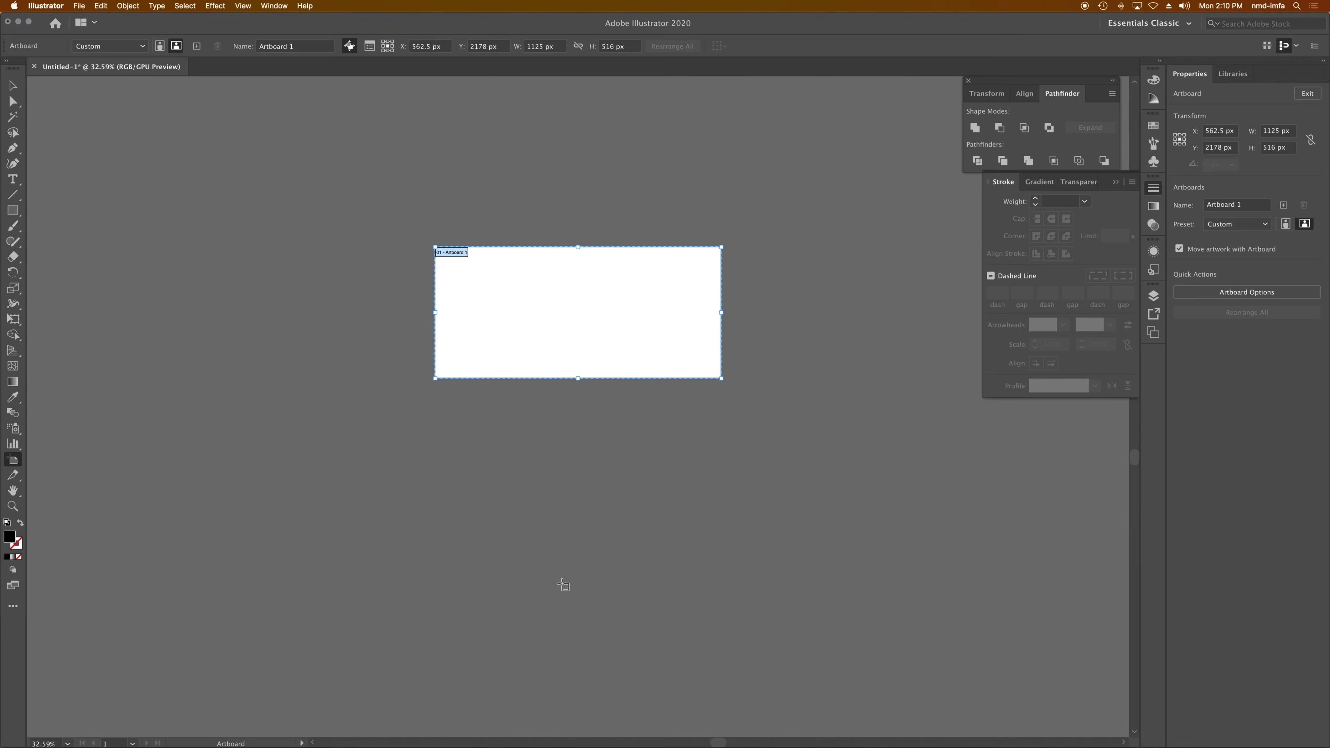
# - Draw a closed, black-filled curvy shape with a rounded peak across most of the artboard using the Pen tool
pyautogui.click(12, 210)
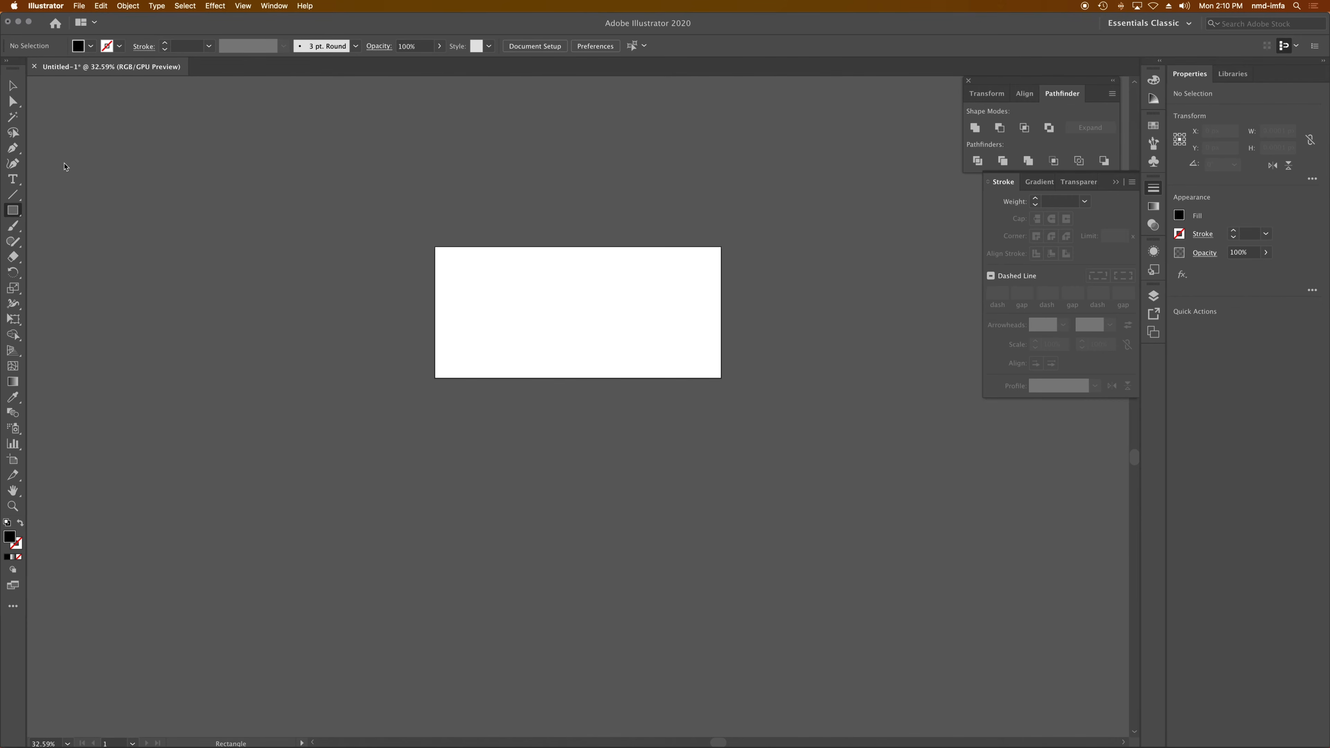
pyautogui.click(65, 166)
pyautogui.click(634, 407)
pyautogui.click(12, 148)
pyautogui.moveTo(473, 368); pyautogui.dragTo(465, 338)
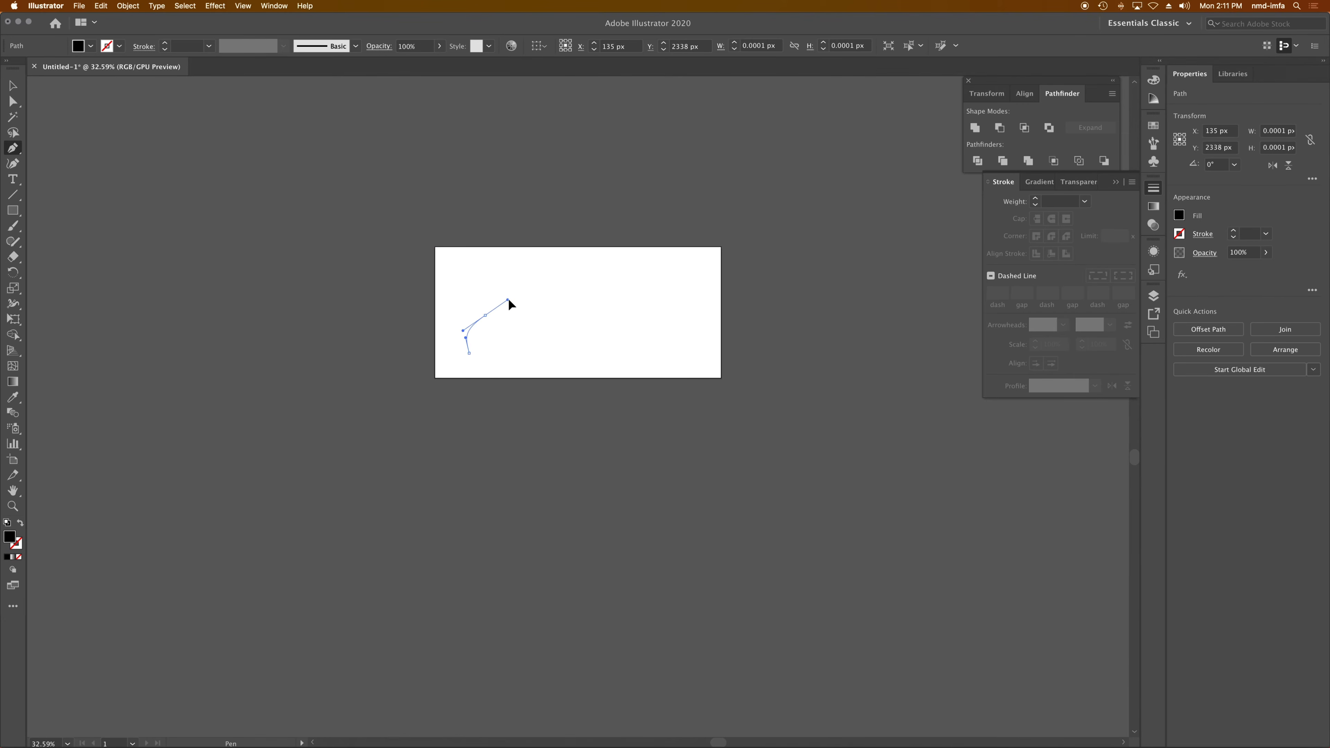
pyautogui.moveTo(507, 300); pyautogui.dragTo(613, 271)
pyautogui.moveTo(628, 298); pyautogui.dragTo(511, 369)
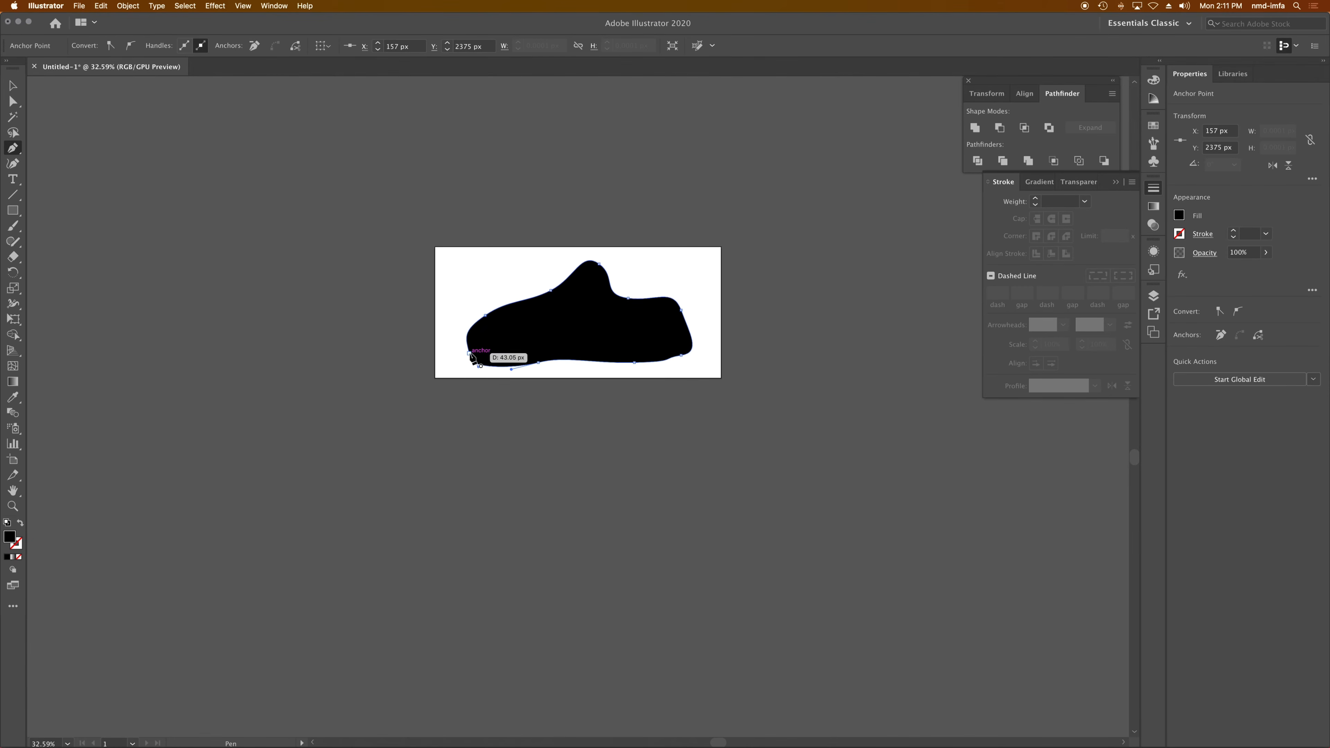
pyautogui.click(469, 354)
pyautogui.click(21, 86)
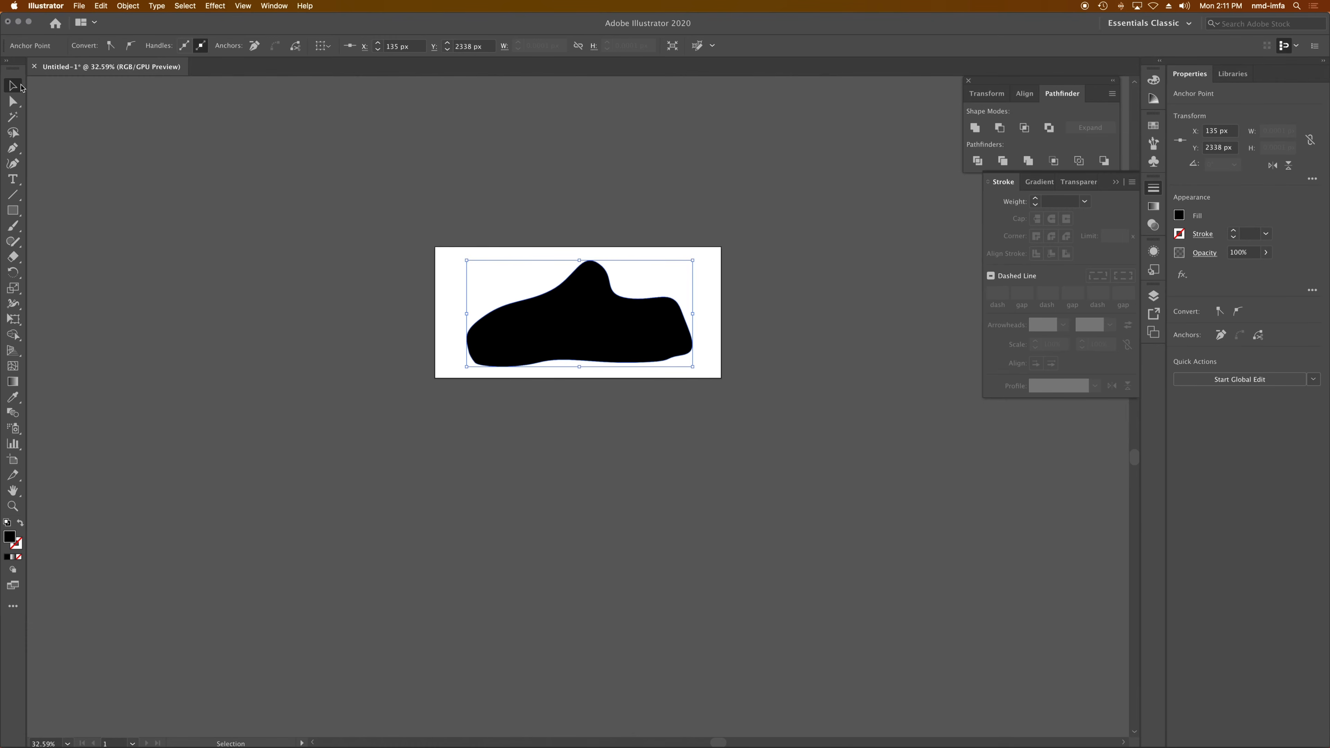
# - Save the document to the Desktop as curve.ai in Adobe Illustrator (ai) format
pyautogui.click(79, 6)
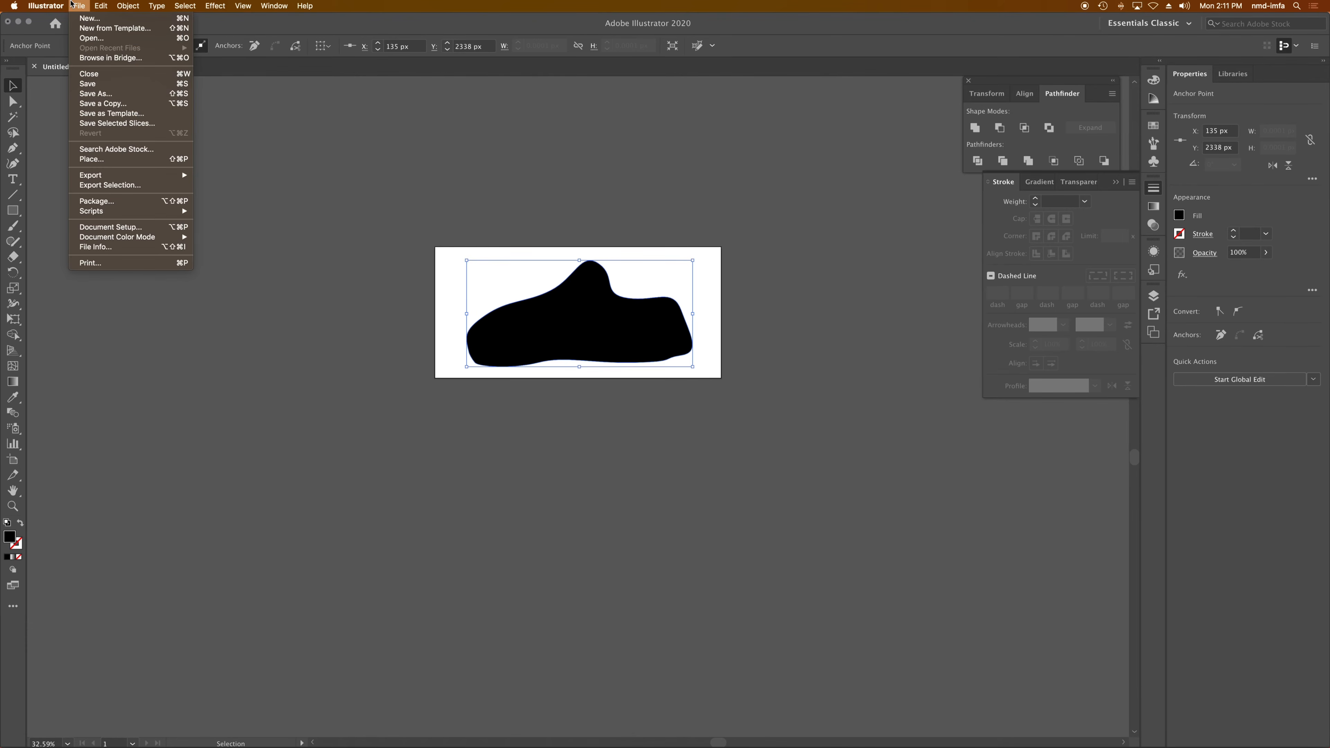
pyautogui.click(146, 105)
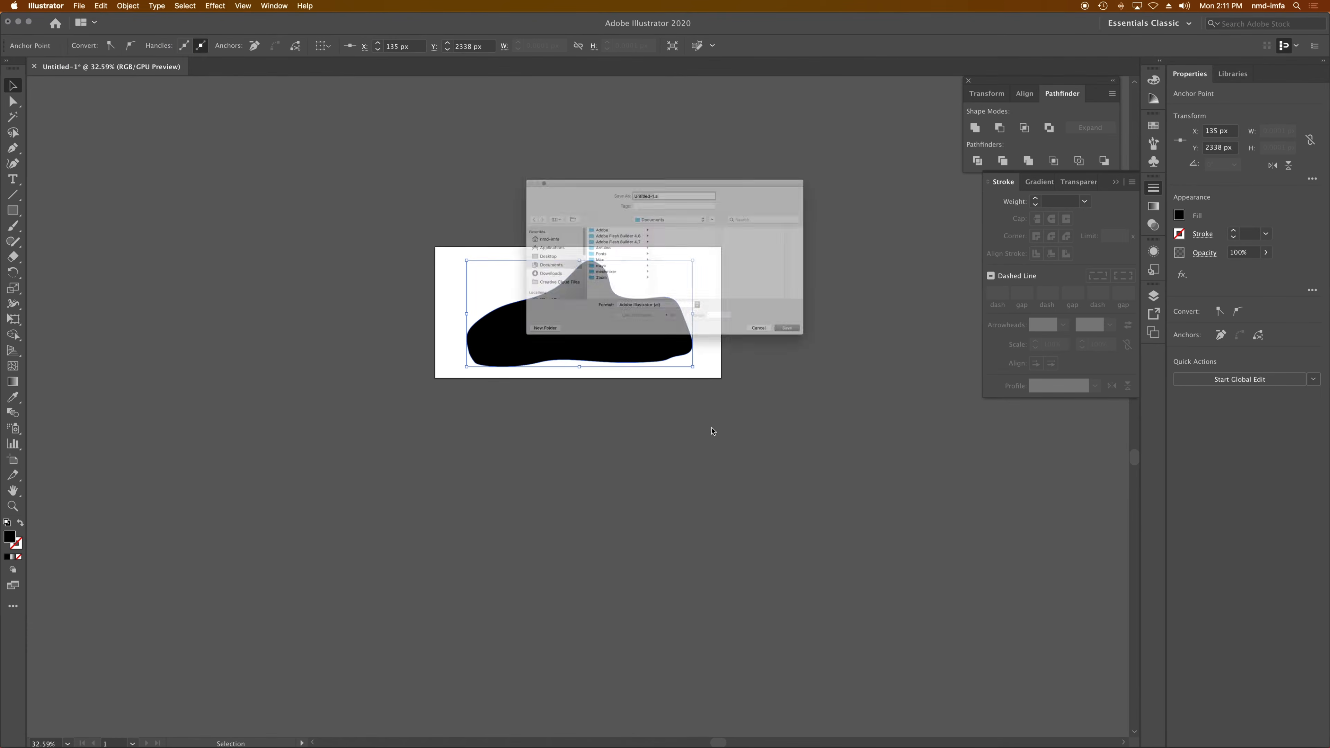
pyautogui.click(481, 256)
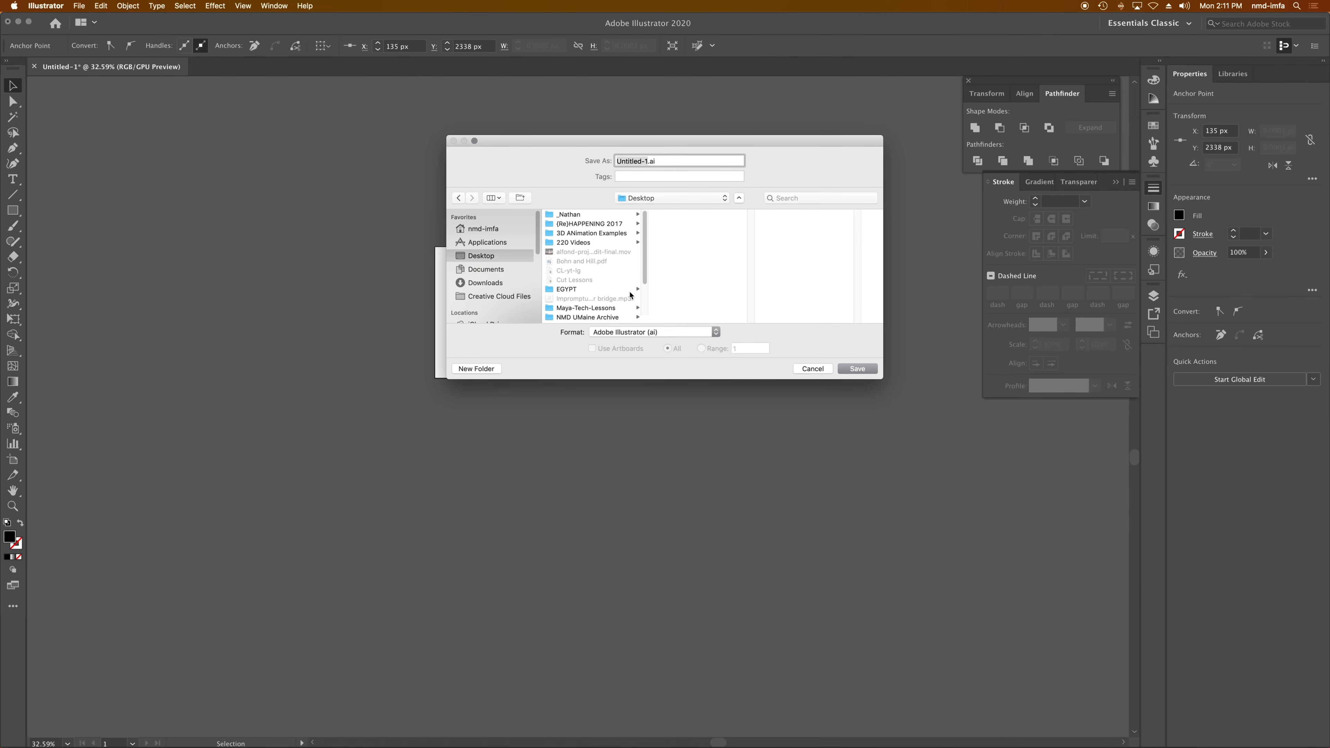
pyautogui.write('curve')
pyautogui.click(663, 332)
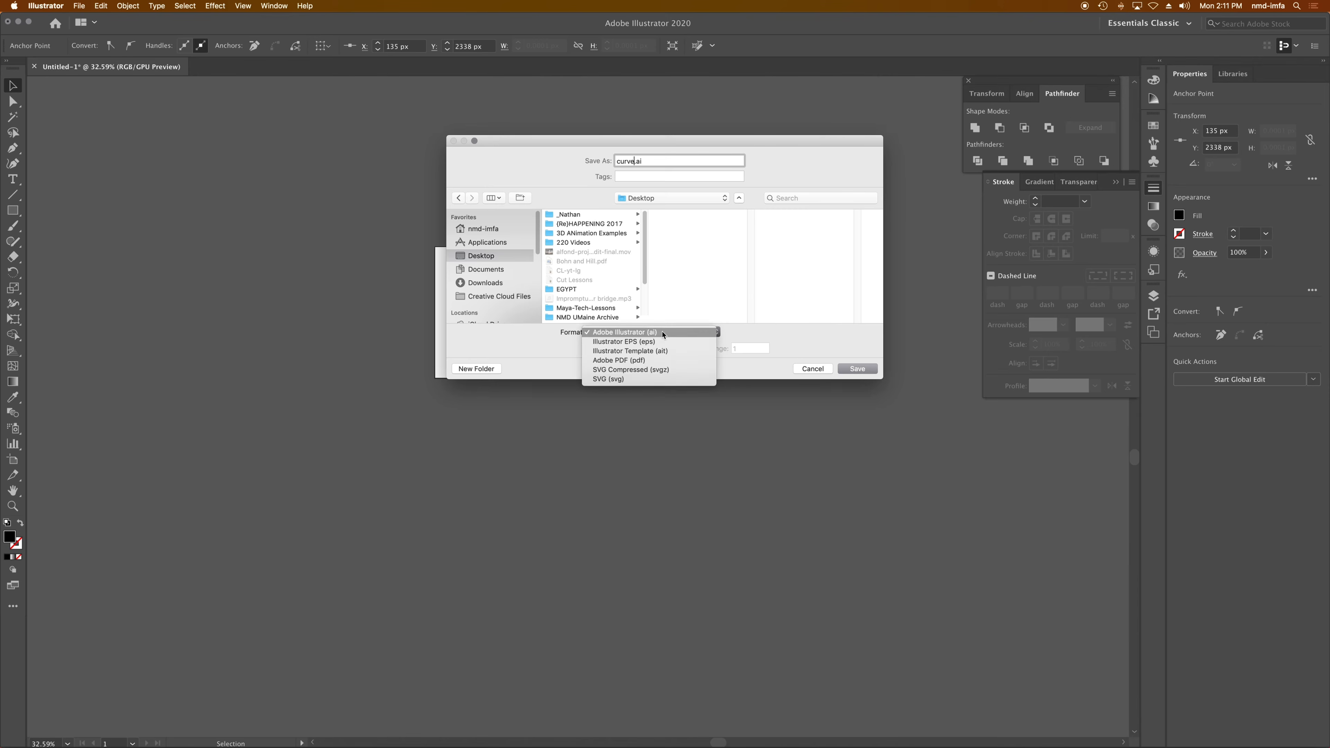
pyautogui.click(864, 336)
pyautogui.click(861, 369)
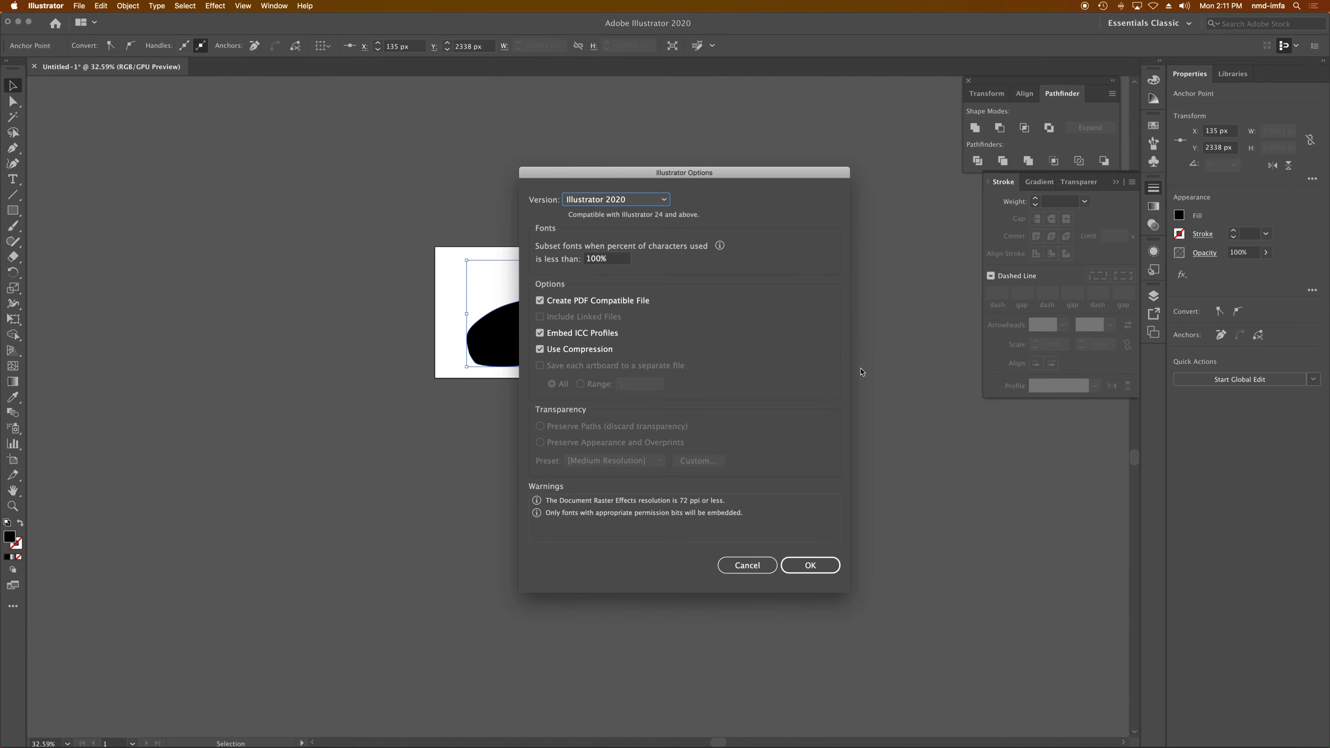
# - Set the saved file's version to the legacy Illustrator 8 format and complete the save
pyautogui.click(601, 200)
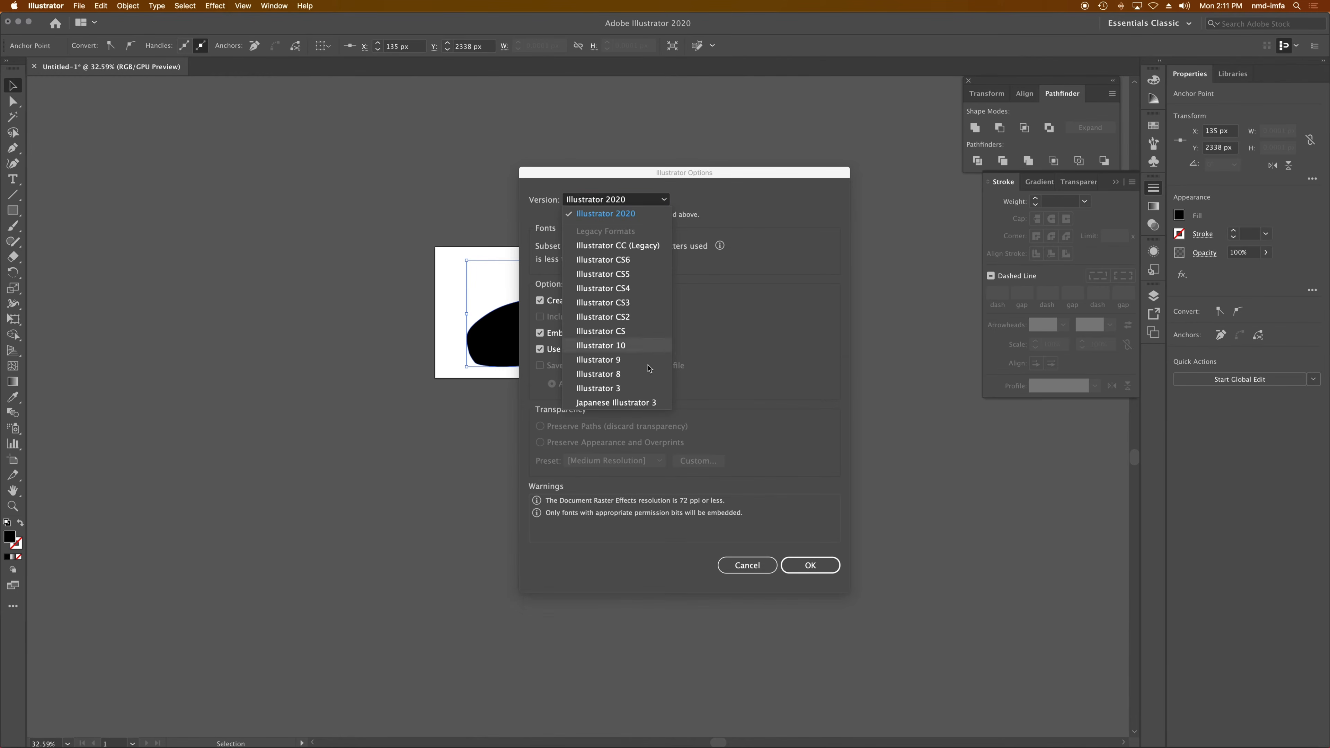
pyautogui.click(643, 382)
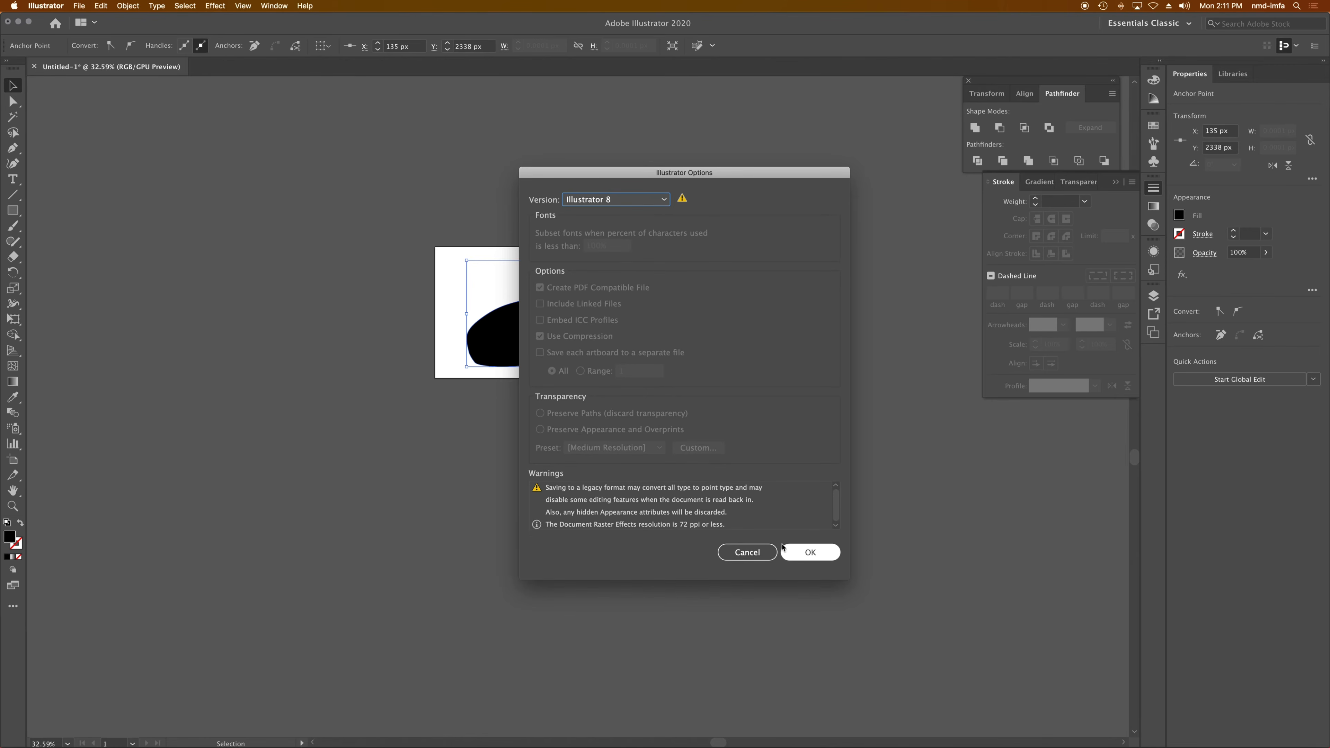
pyautogui.click(806, 552)
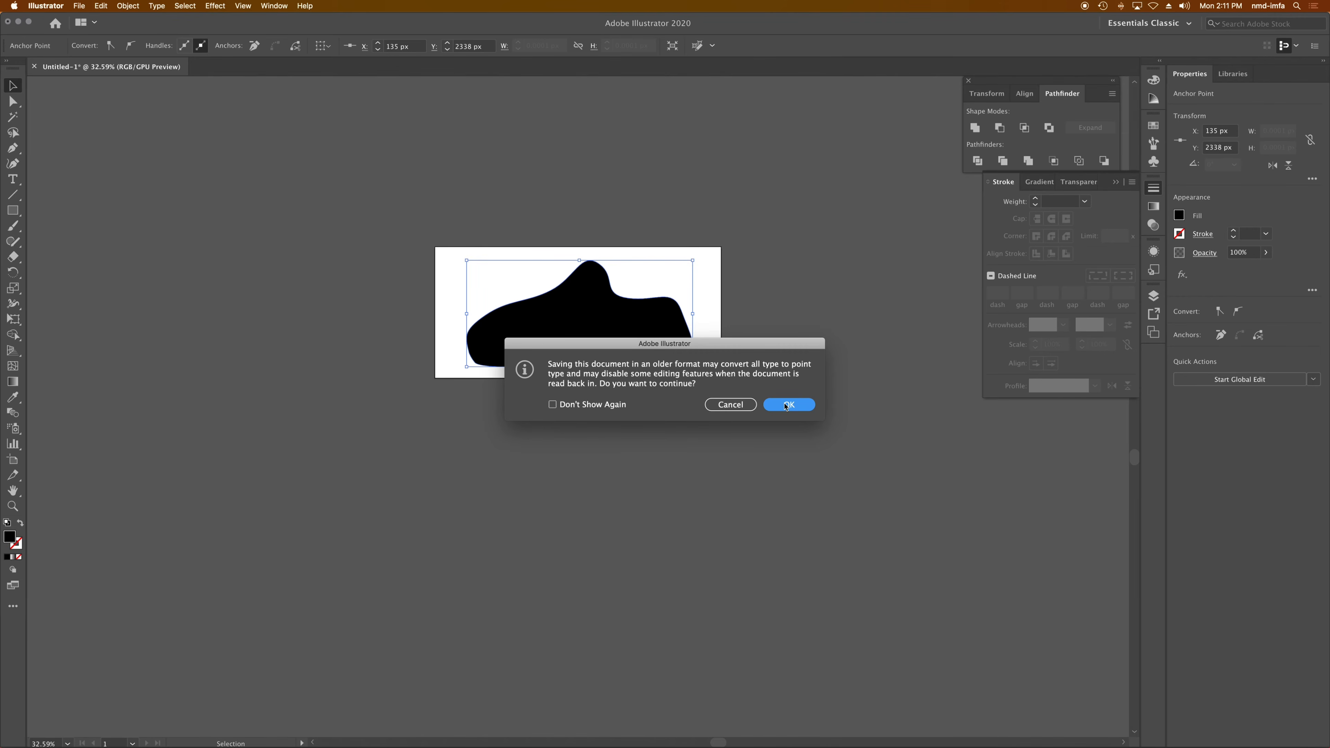
pyautogui.click(786, 405)
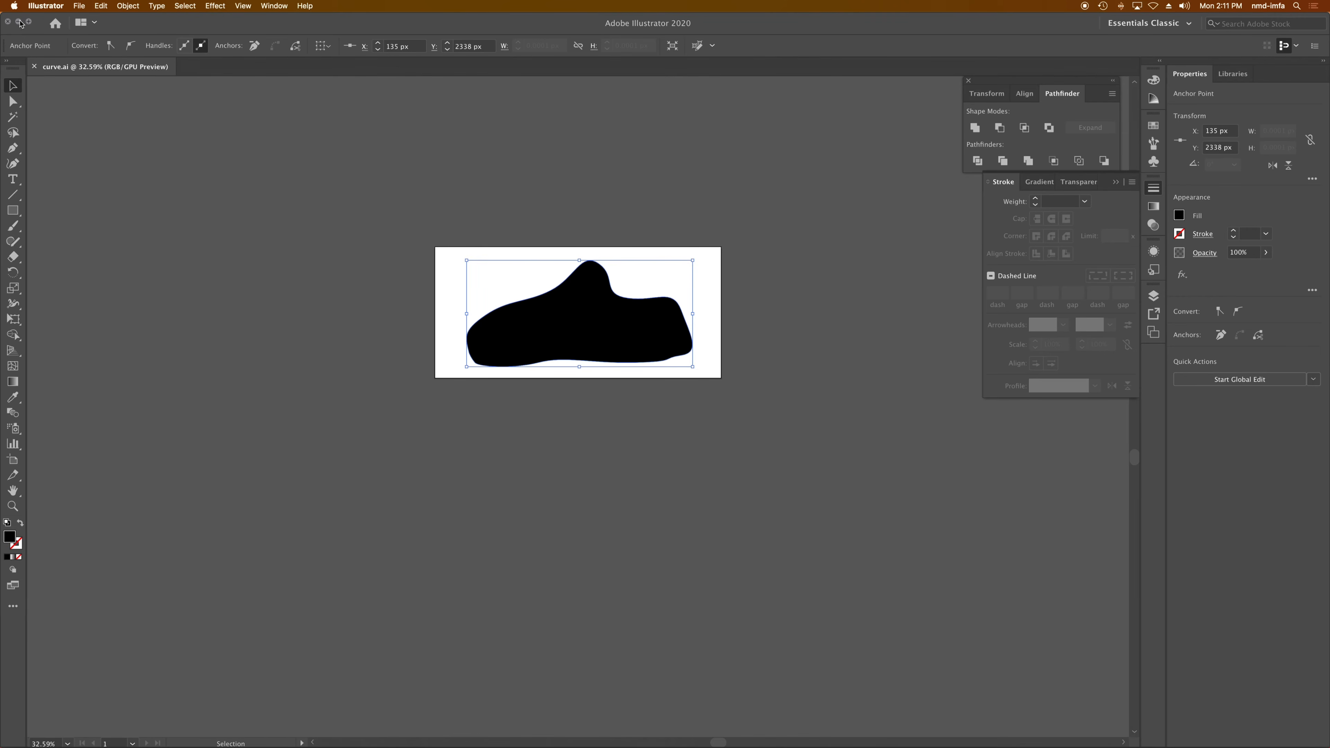
# - Switch to Maya and import curve.ai from the Desktop into the empty scene
pyautogui.click(18, 22)
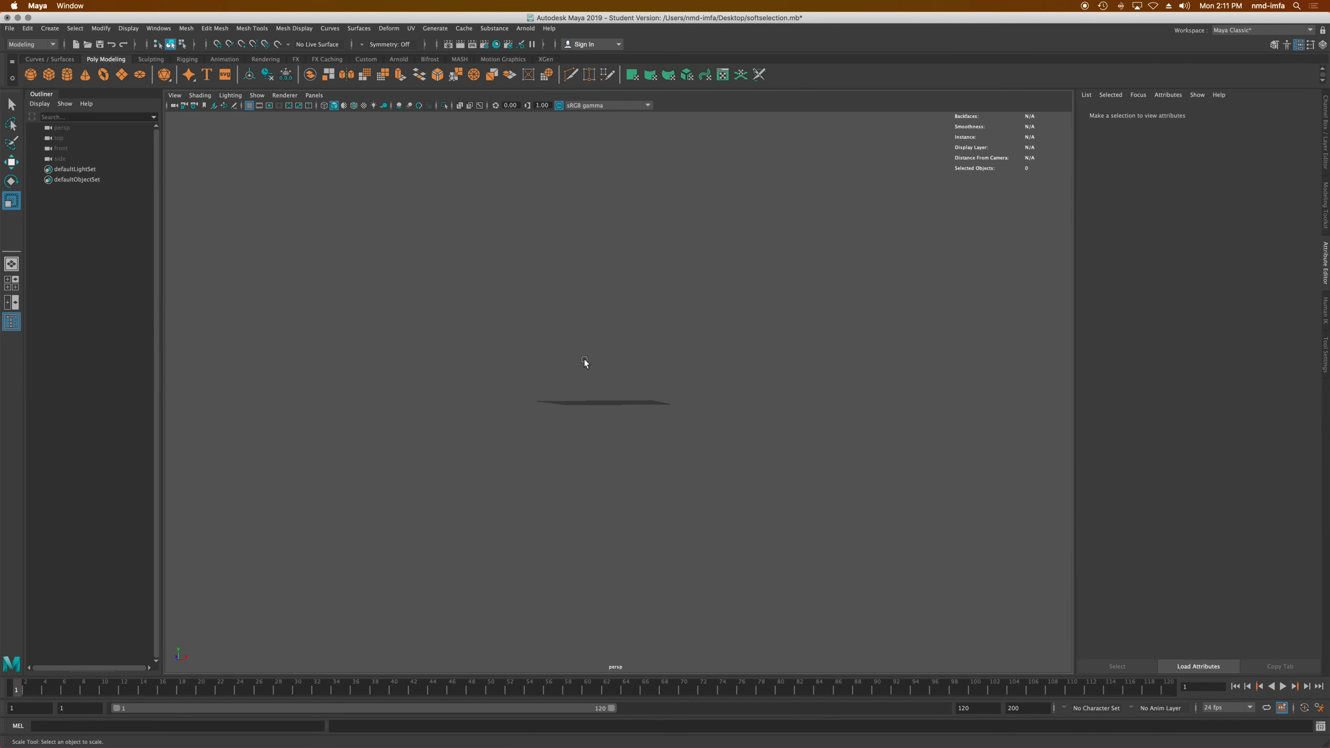
pyautogui.keyDown('alt'); pyautogui.moveTo(660, 404); pyautogui.dragTo(607, 419); pyautogui.keyUp('alt')
pyautogui.scroll(10, 607, 418)
pyautogui.click(9, 29)
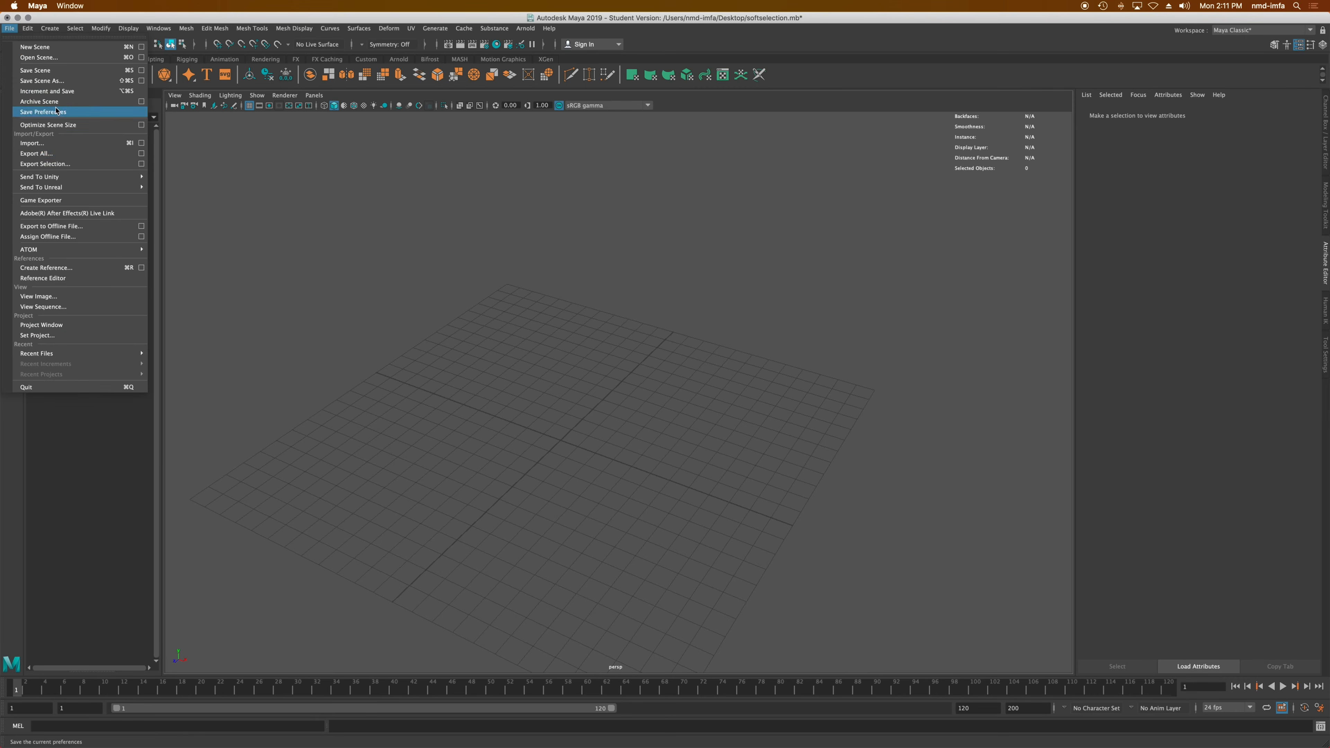
pyautogui.click(73, 142)
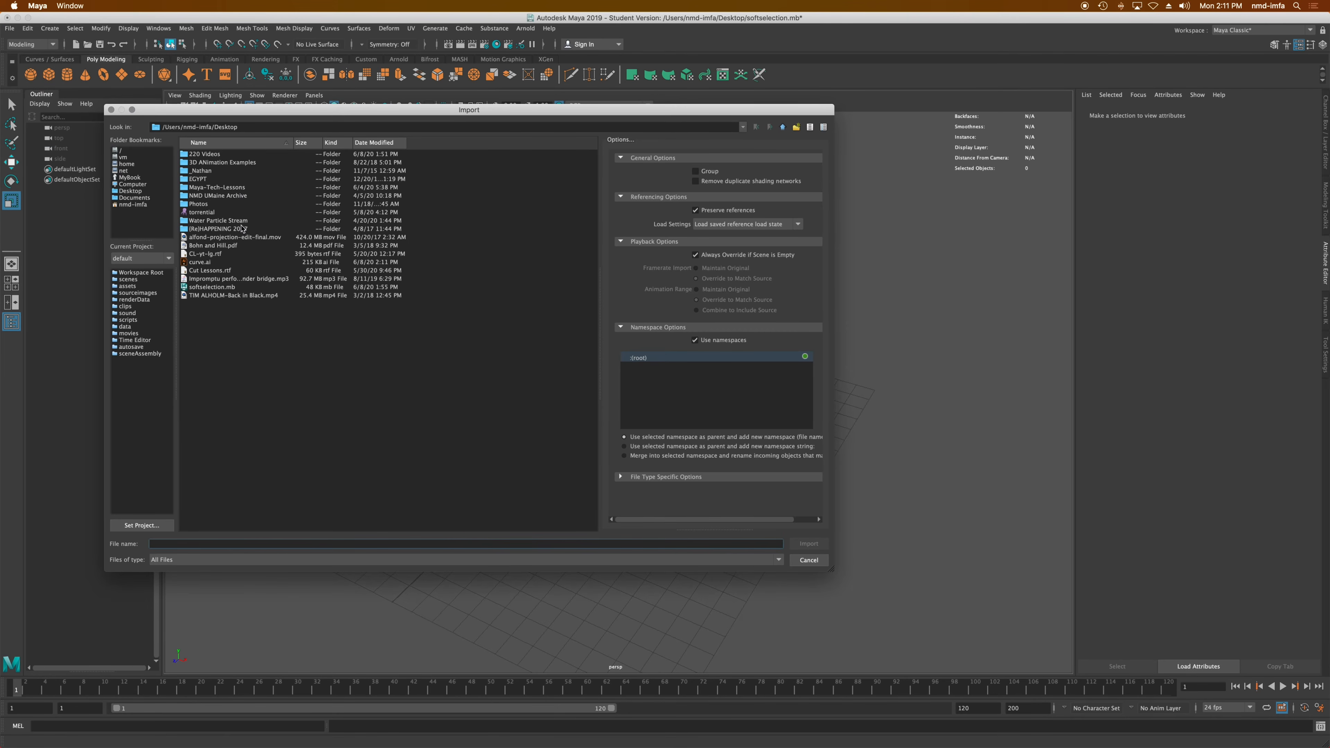
pyautogui.click(136, 192)
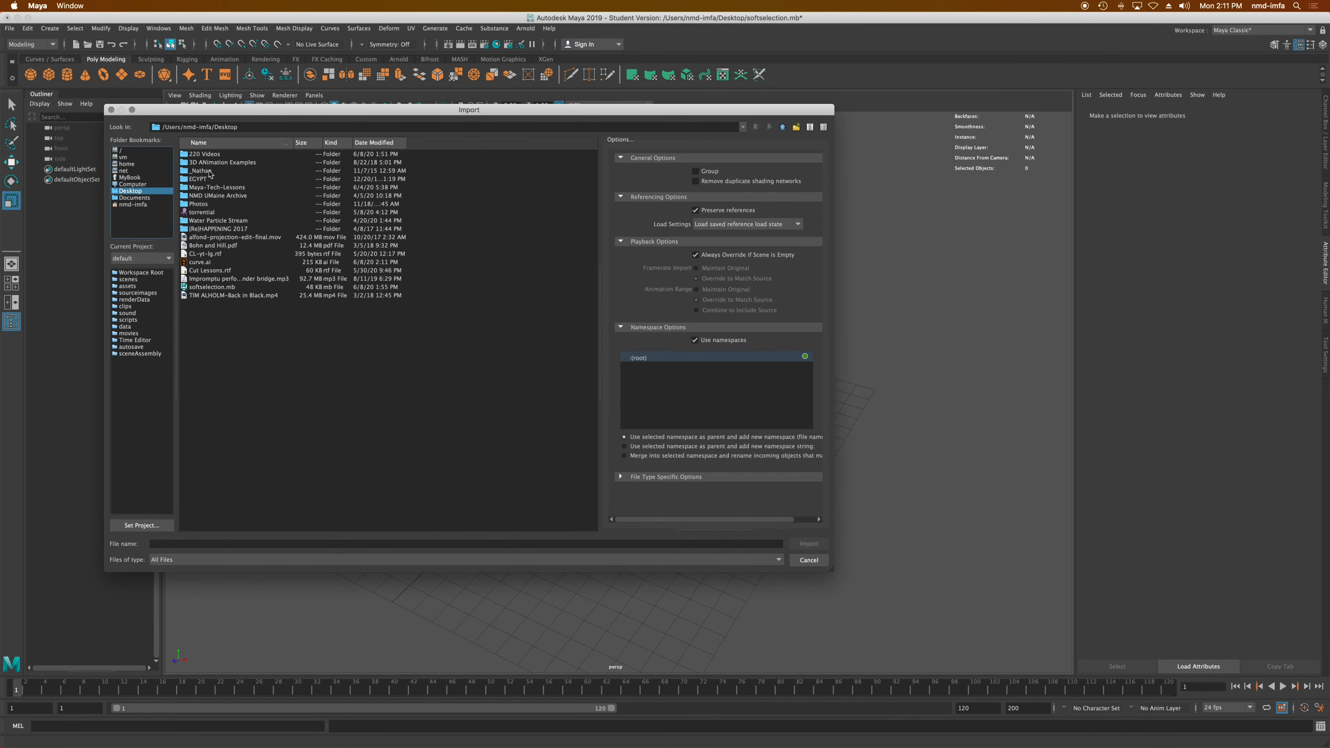
pyautogui.click(202, 263)
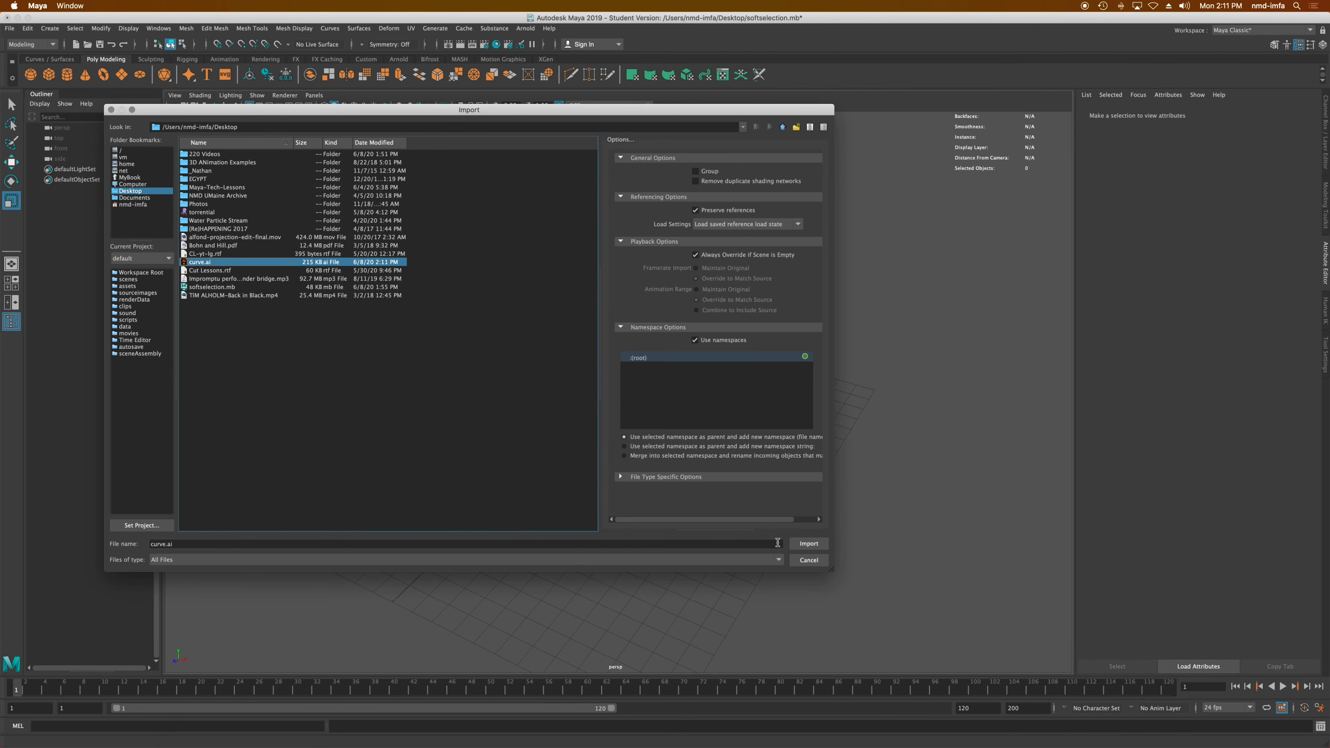
pyautogui.click(808, 544)
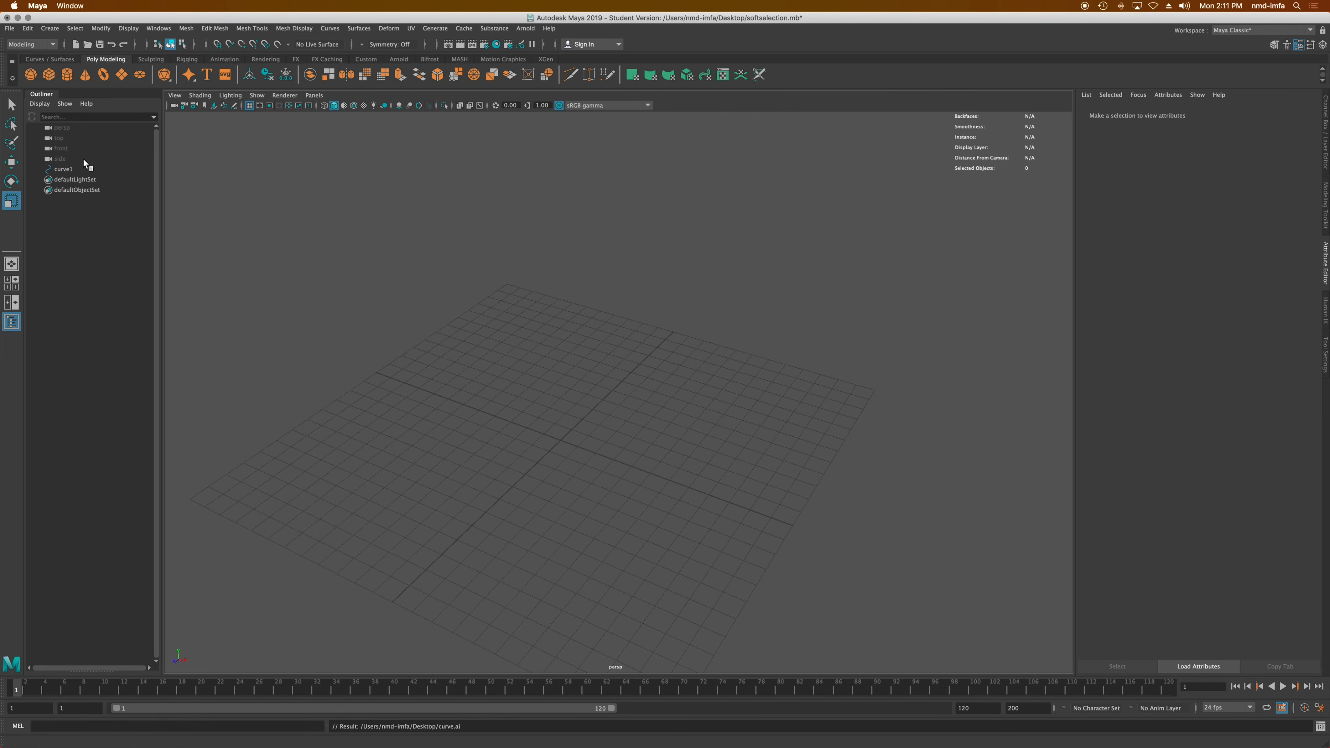
# - Select curve1 and examine where it lies relative to the grid origin in the perspective and front views
pyautogui.click(70, 169)
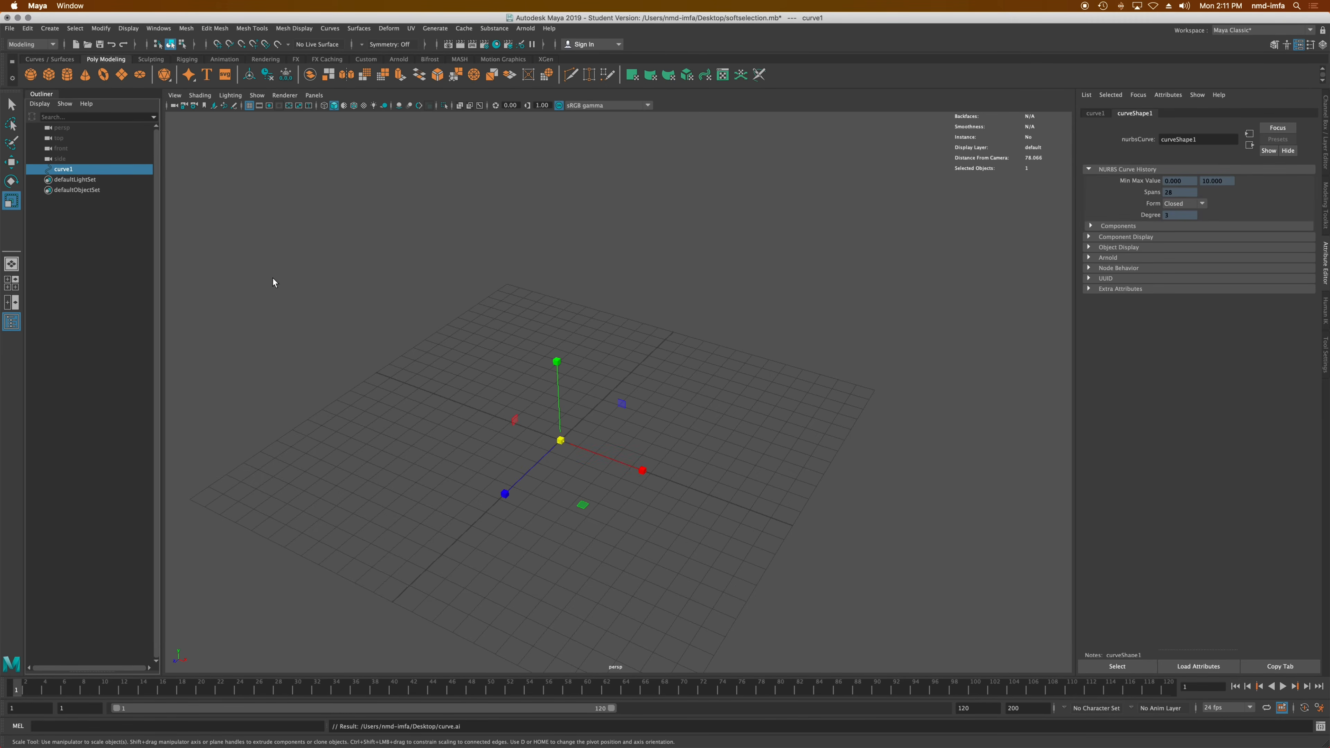
pyautogui.keyDown('alt'); pyautogui.moveTo(544, 455); pyautogui.dragTo(48, 623); pyautogui.keyUp('alt')
pyautogui.scroll(-10, 595, 452)
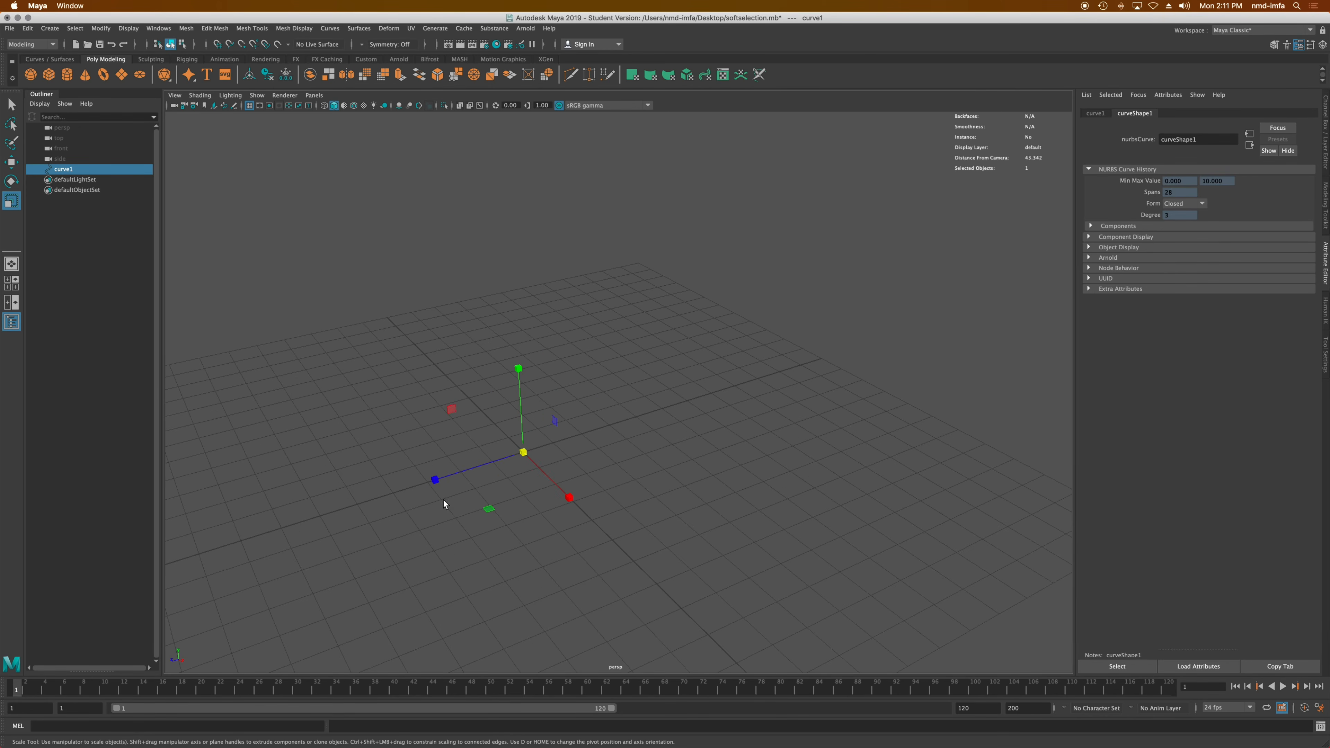
pyautogui.press('space')
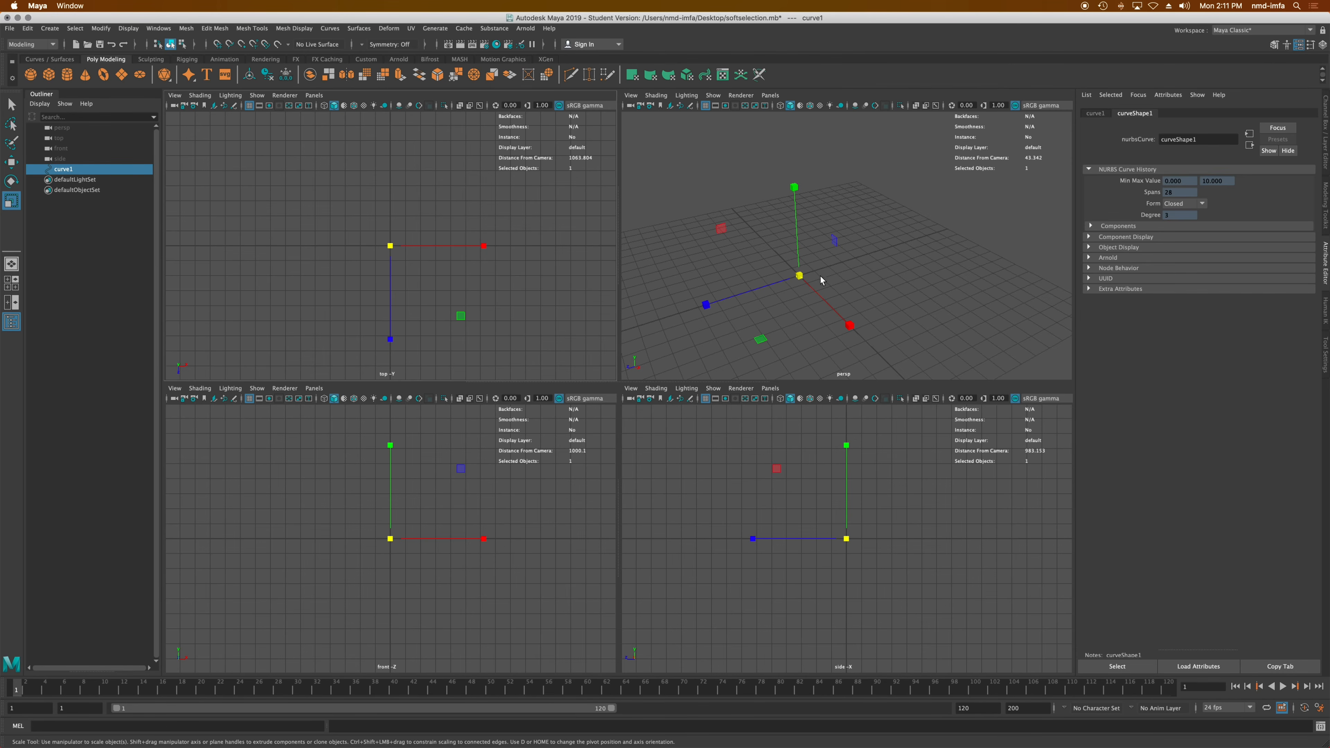
pyautogui.keyDown('alt'); pyautogui.moveTo(821, 280); pyautogui.dragTo(780, 280); pyautogui.keyUp('alt')
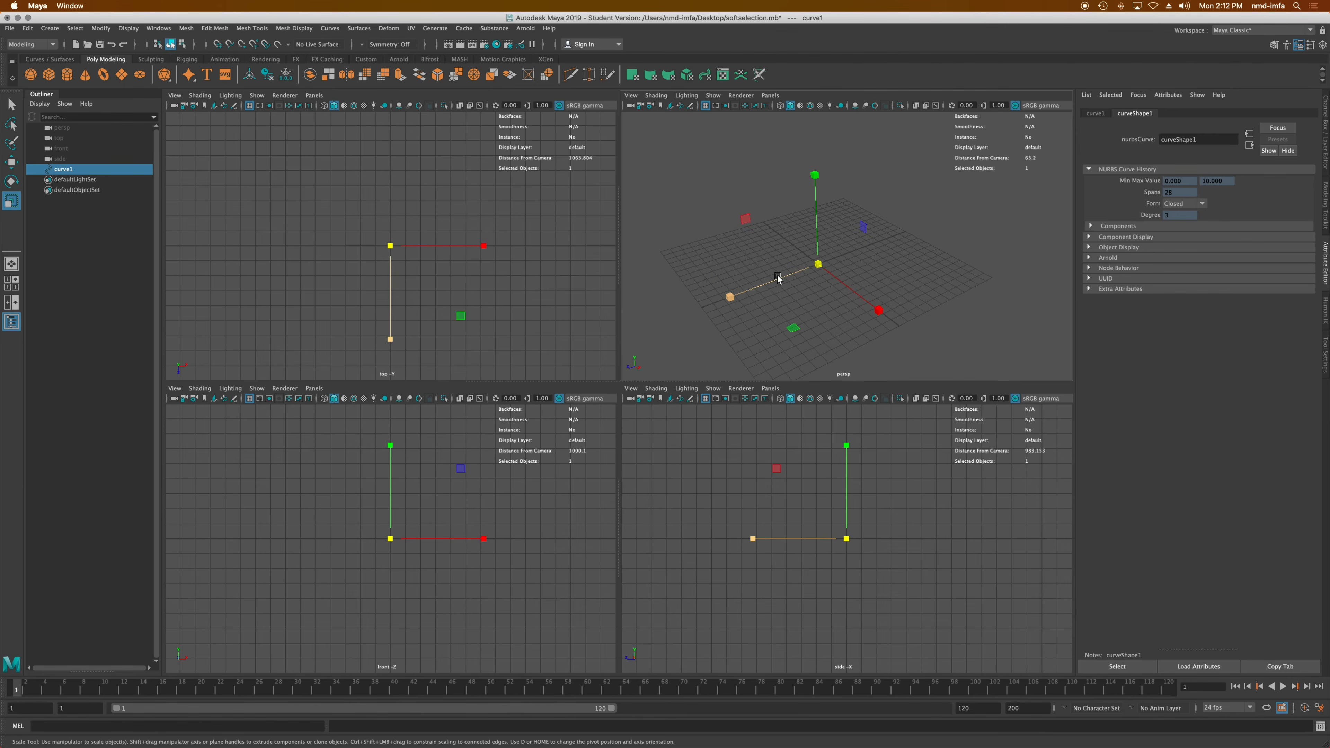
pyautogui.scroll(-10, 778, 278)
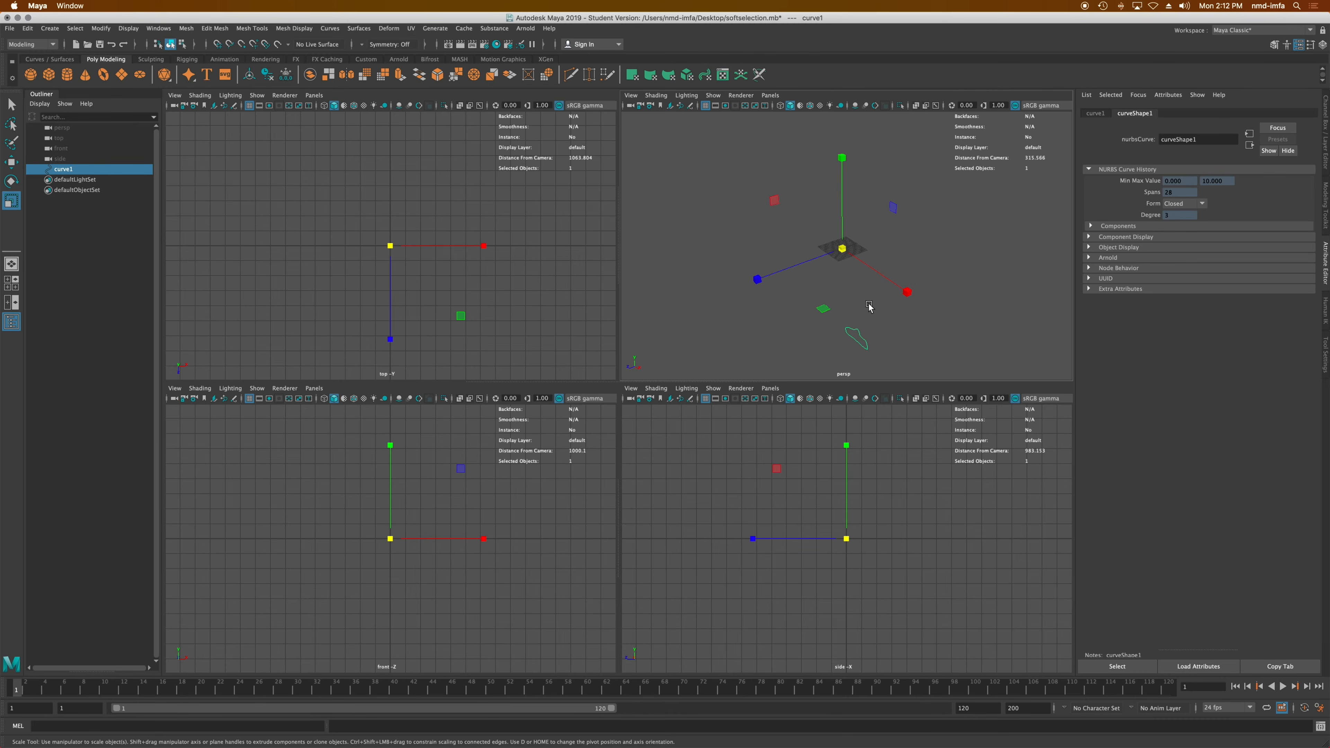
pyautogui.keyDown('alt'); pyautogui.moveTo(869, 308); pyautogui.dragTo(944, 261); pyautogui.keyUp('alt')
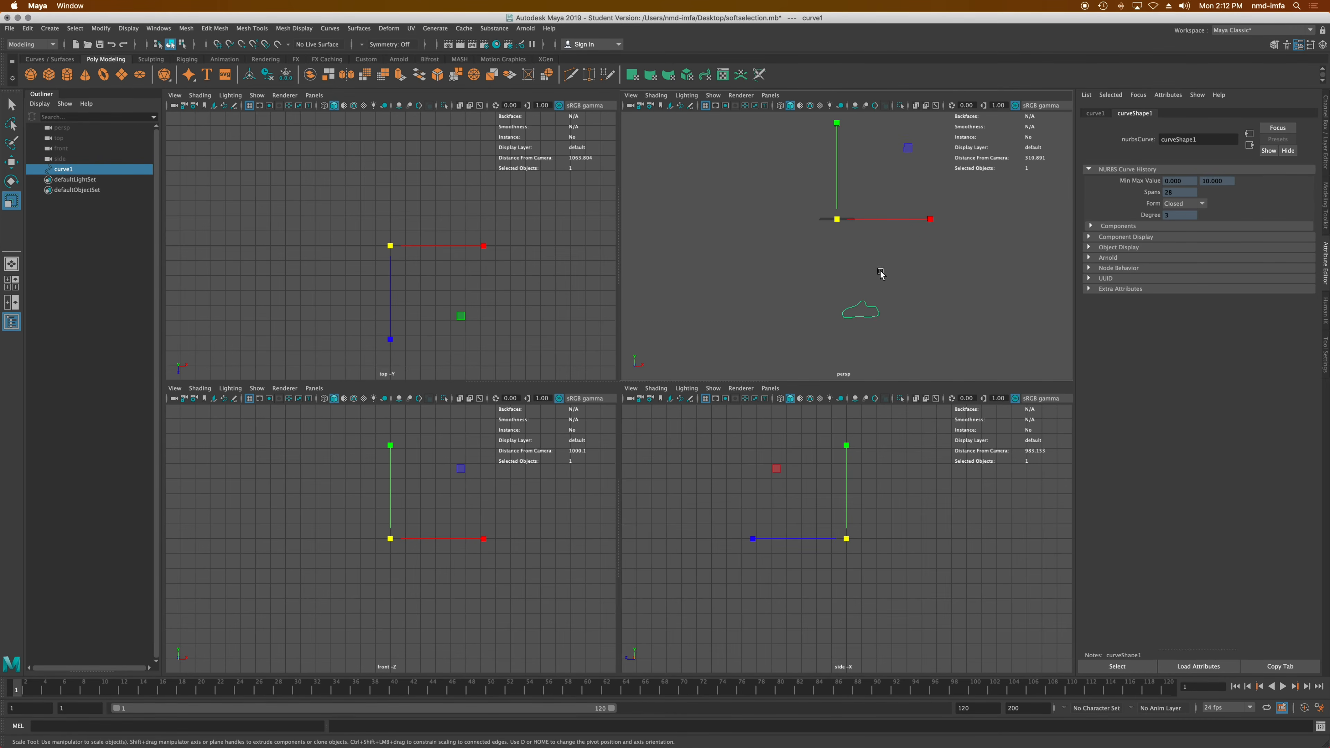
pyautogui.press('space')
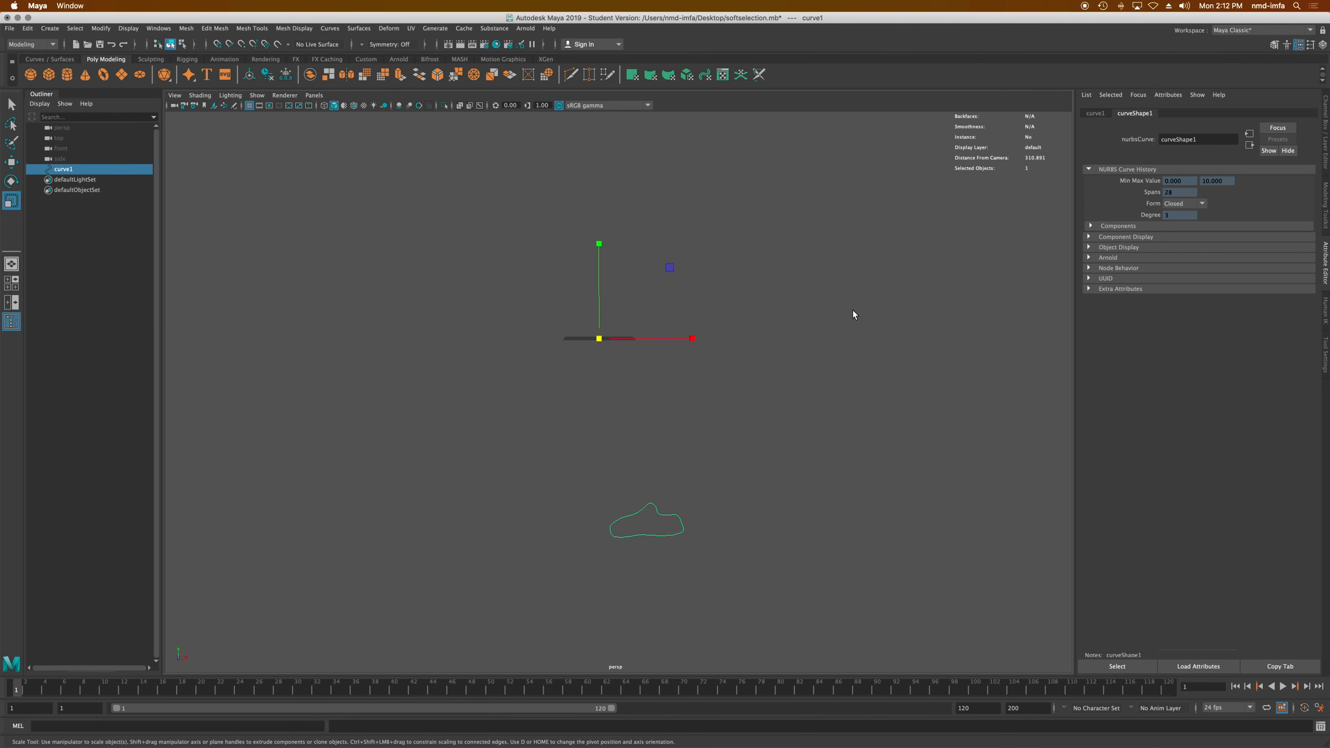
pyautogui.press('space')
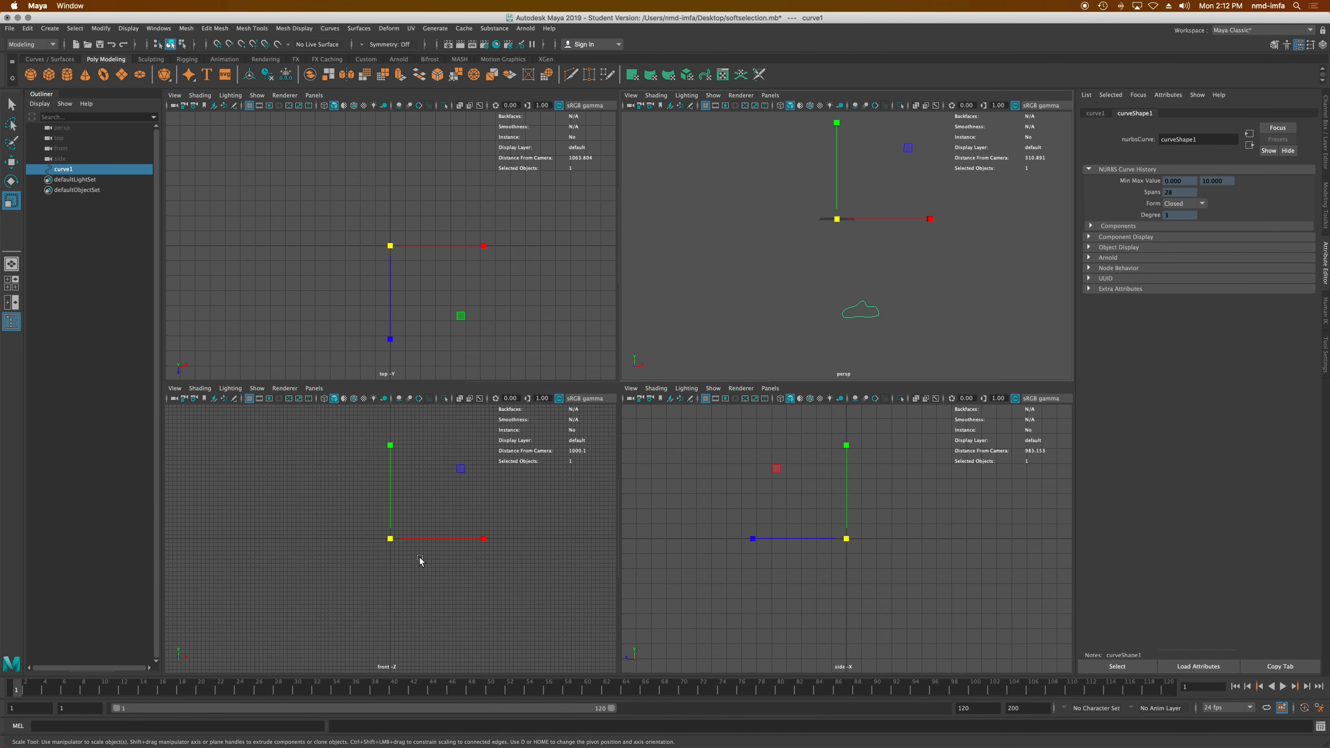
pyautogui.scroll(-5, 421, 566)
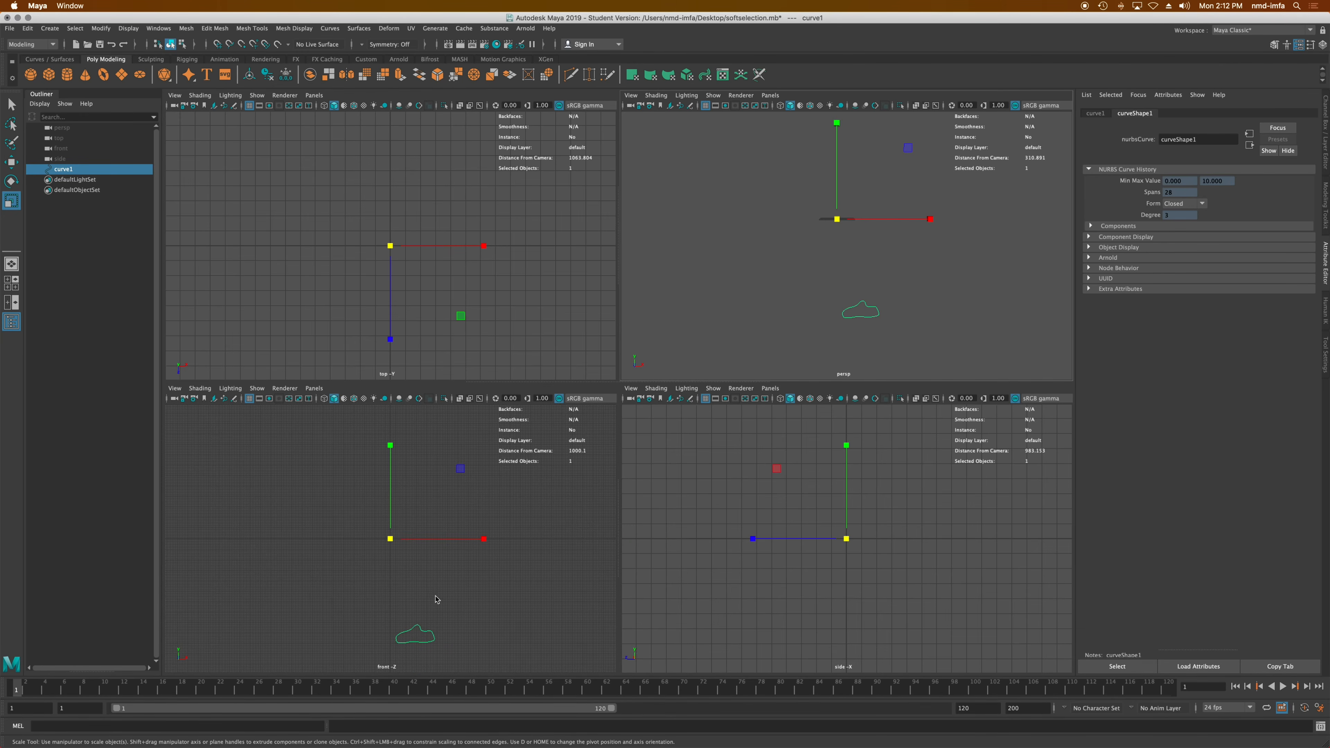
pyautogui.press('space')
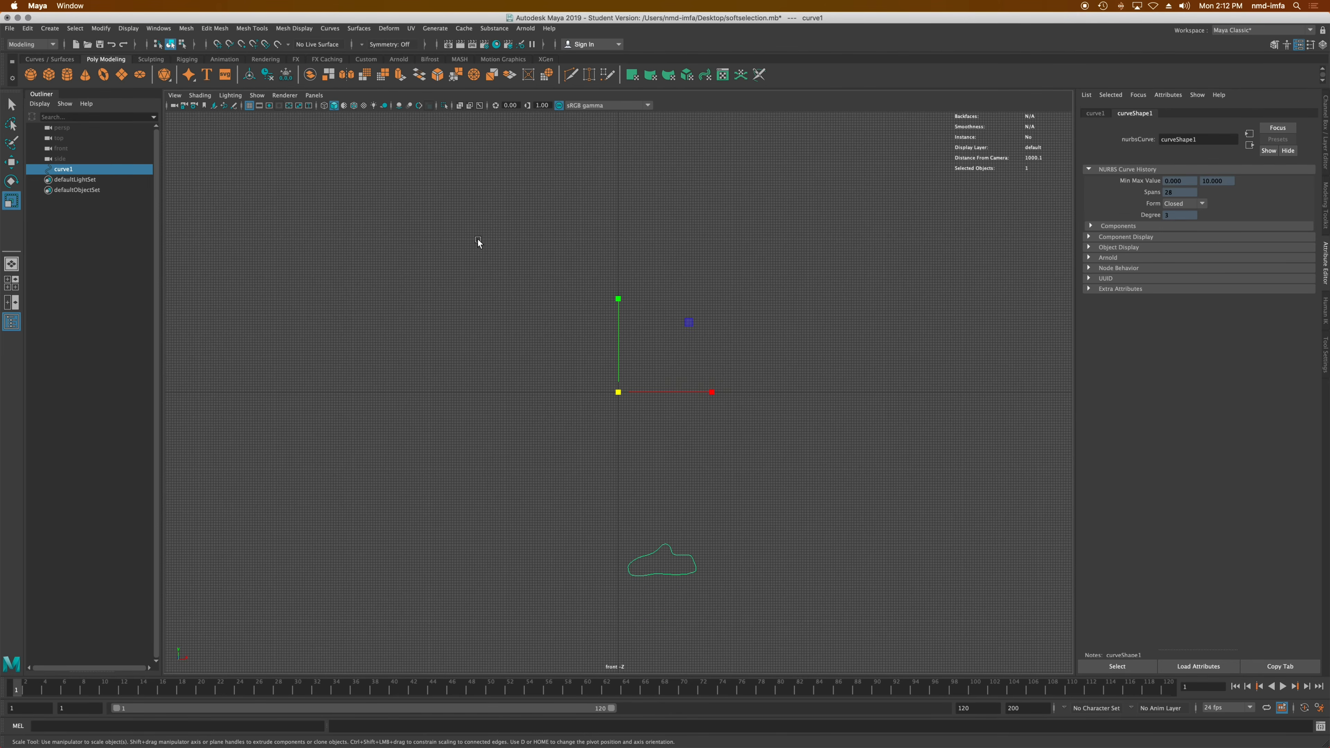
# - Try to move the curve's pivot away from the origin in the front view, and undo the changes
pyautogui.press('d')
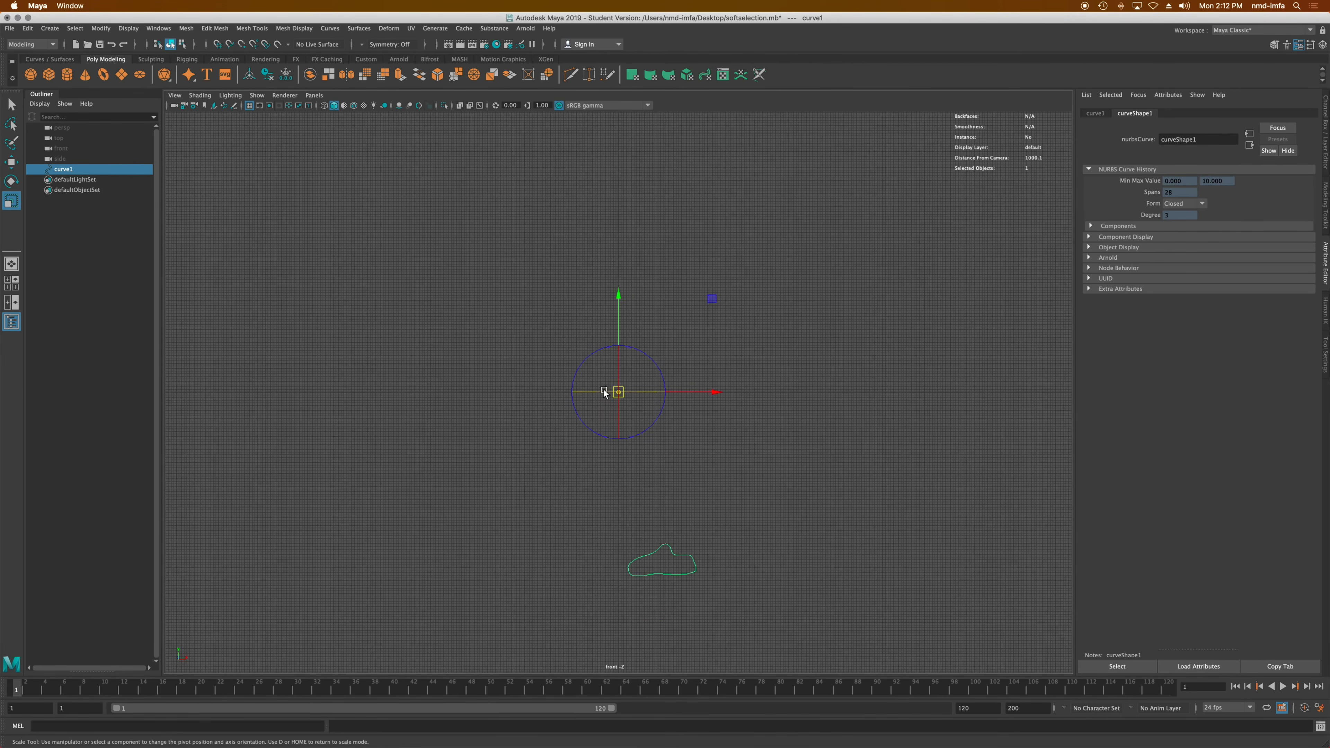
pyautogui.moveTo(618, 393); pyautogui.dragTo(646, 454)
pyautogui.press('super+z')
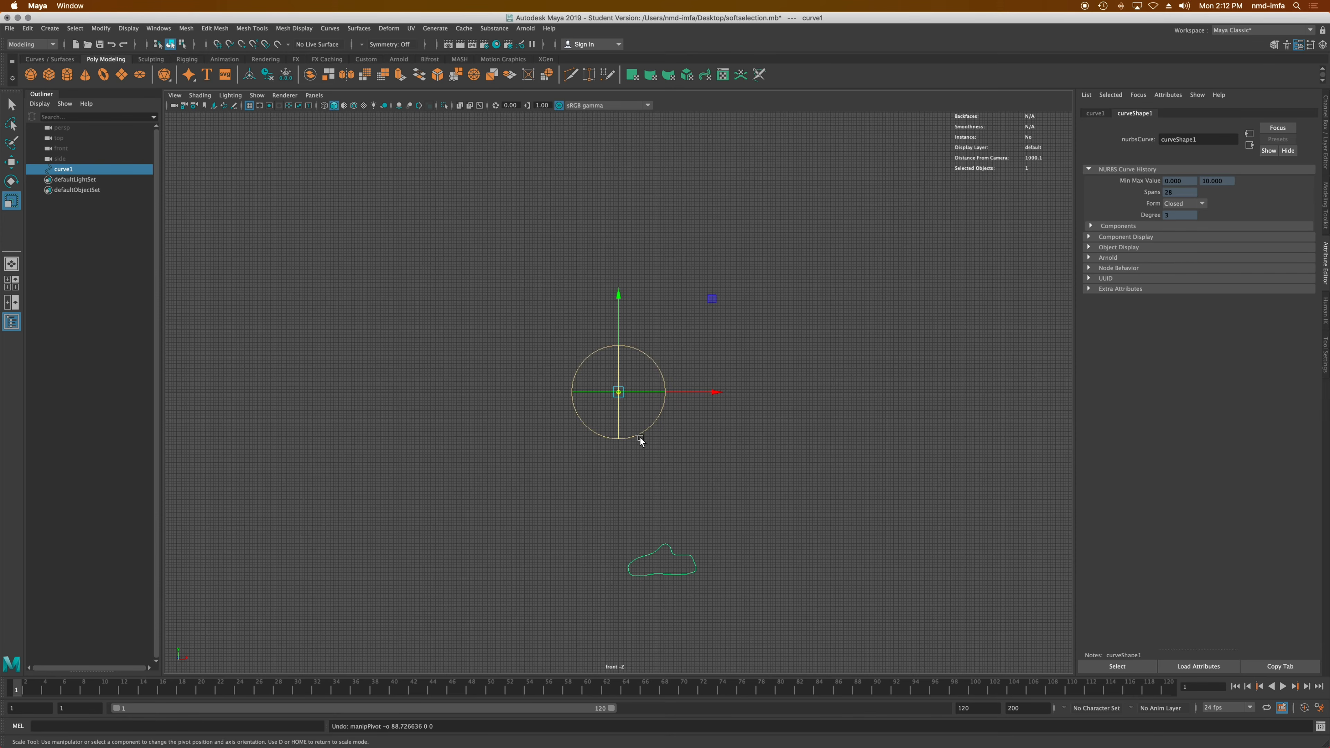
pyautogui.press('q')
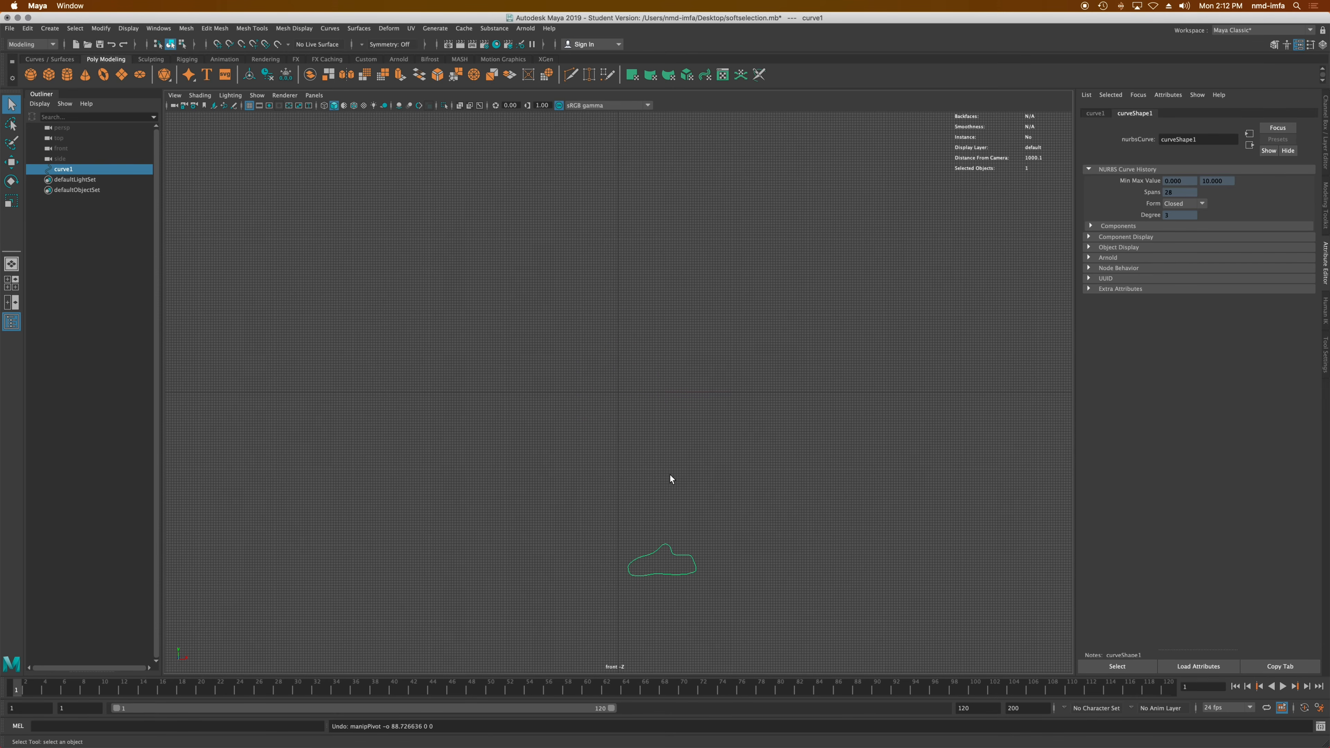
pyautogui.press('super+z')
pyautogui.press('super+z')
pyautogui.press('super+z')
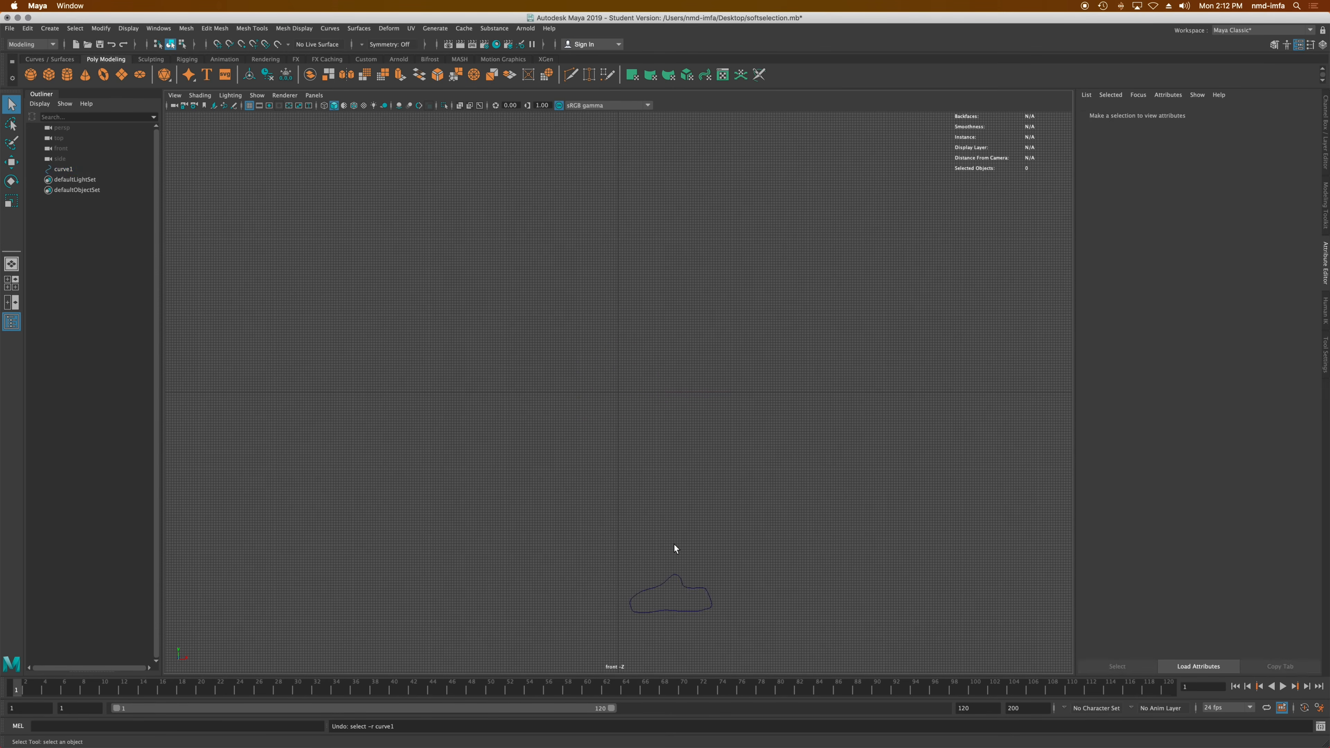
pyautogui.click(673, 583)
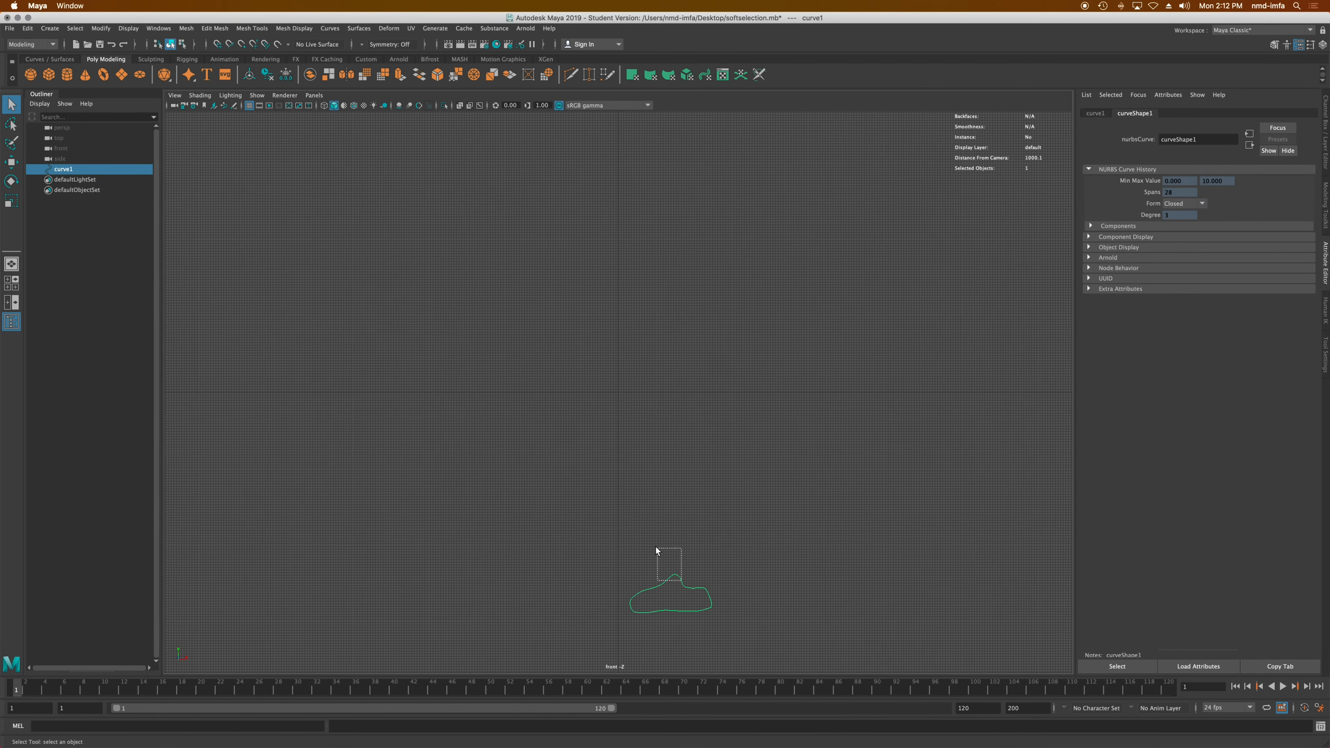
pyautogui.moveTo(664, 542); pyautogui.dragTo(664, 545)
pyautogui.press('super+z')
pyautogui.press('super+z')
pyautogui.press('super+z')
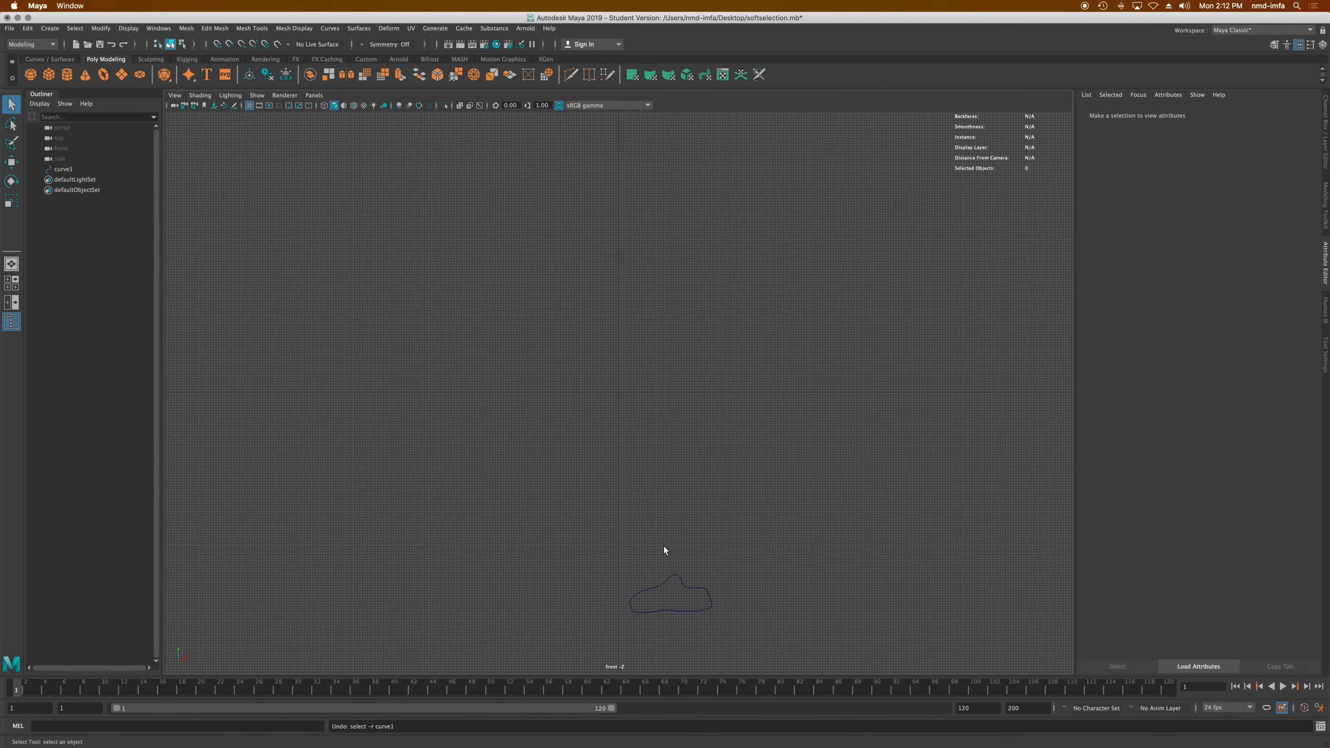
# - Delete the imported curve and import curve.ai from the Desktop again
pyautogui.moveTo(577, 503); pyautogui.dragTo(734, 636)
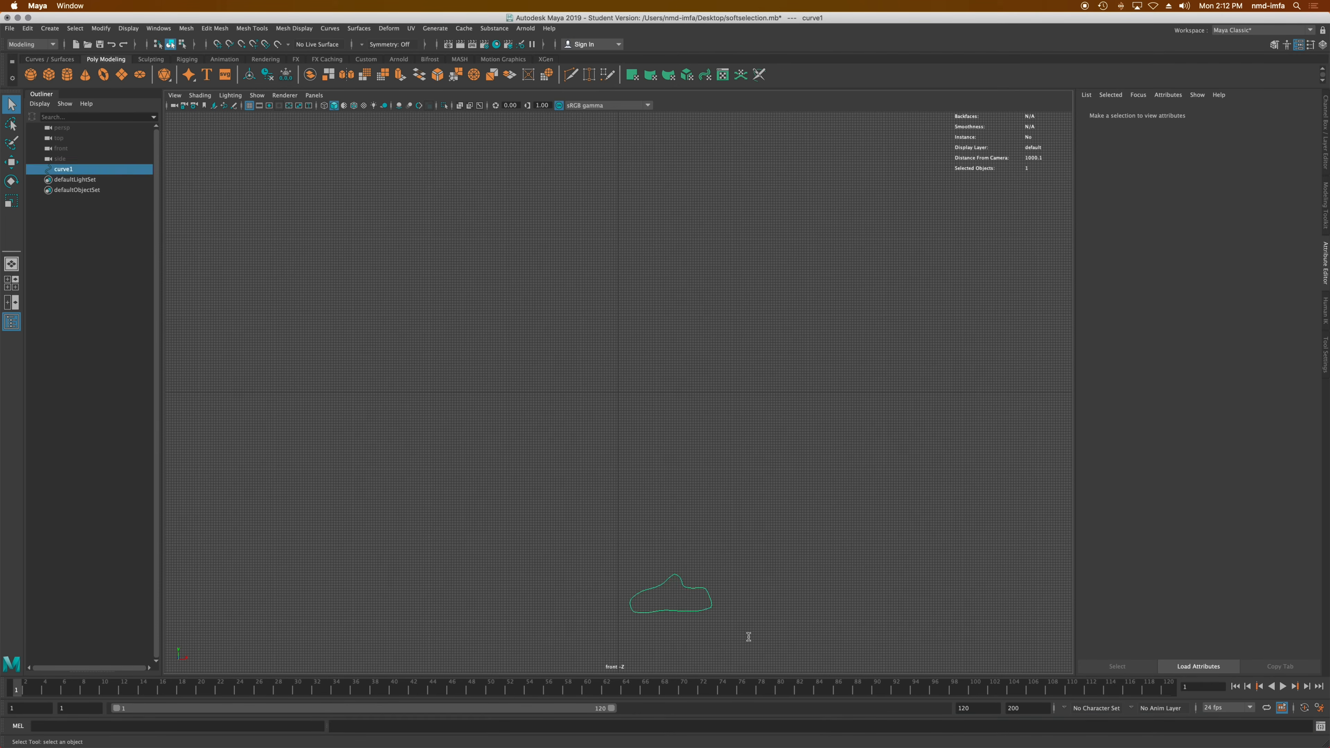
pyautogui.press('Delete')
pyautogui.click(9, 28)
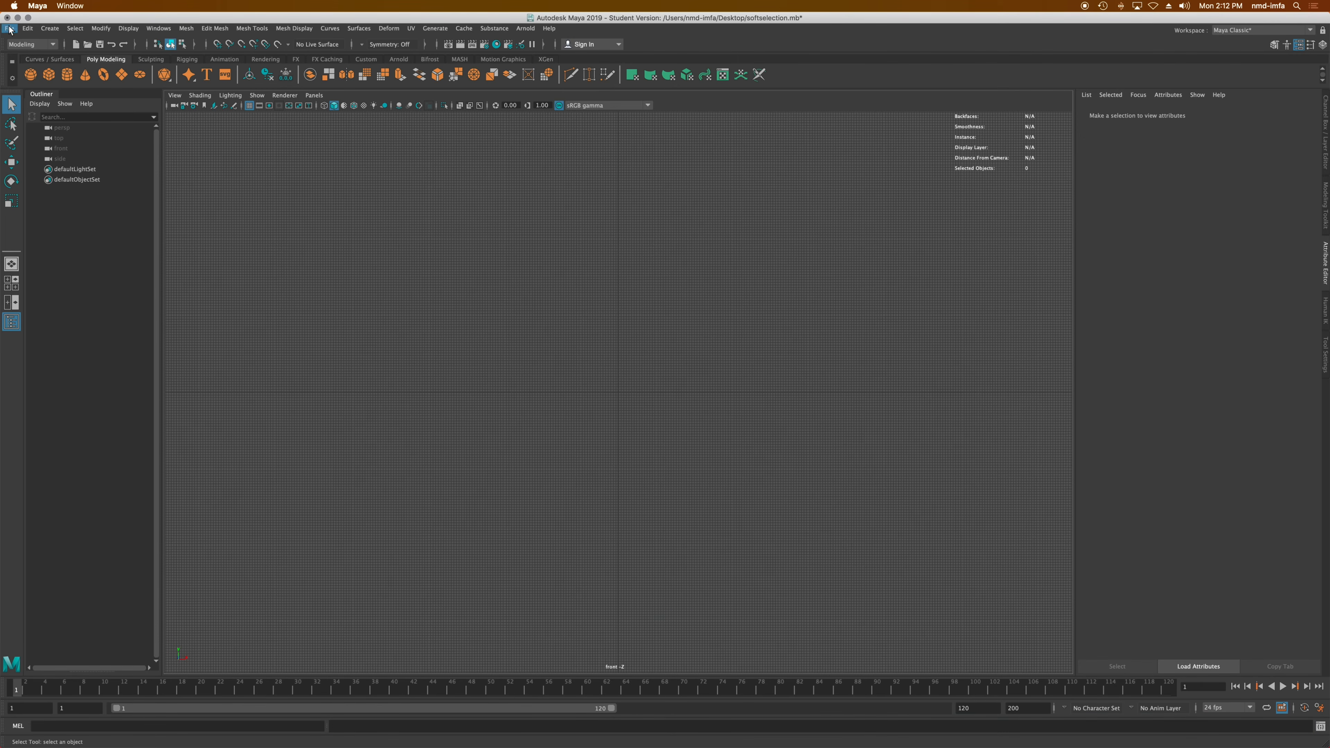
pyautogui.click(26, 144)
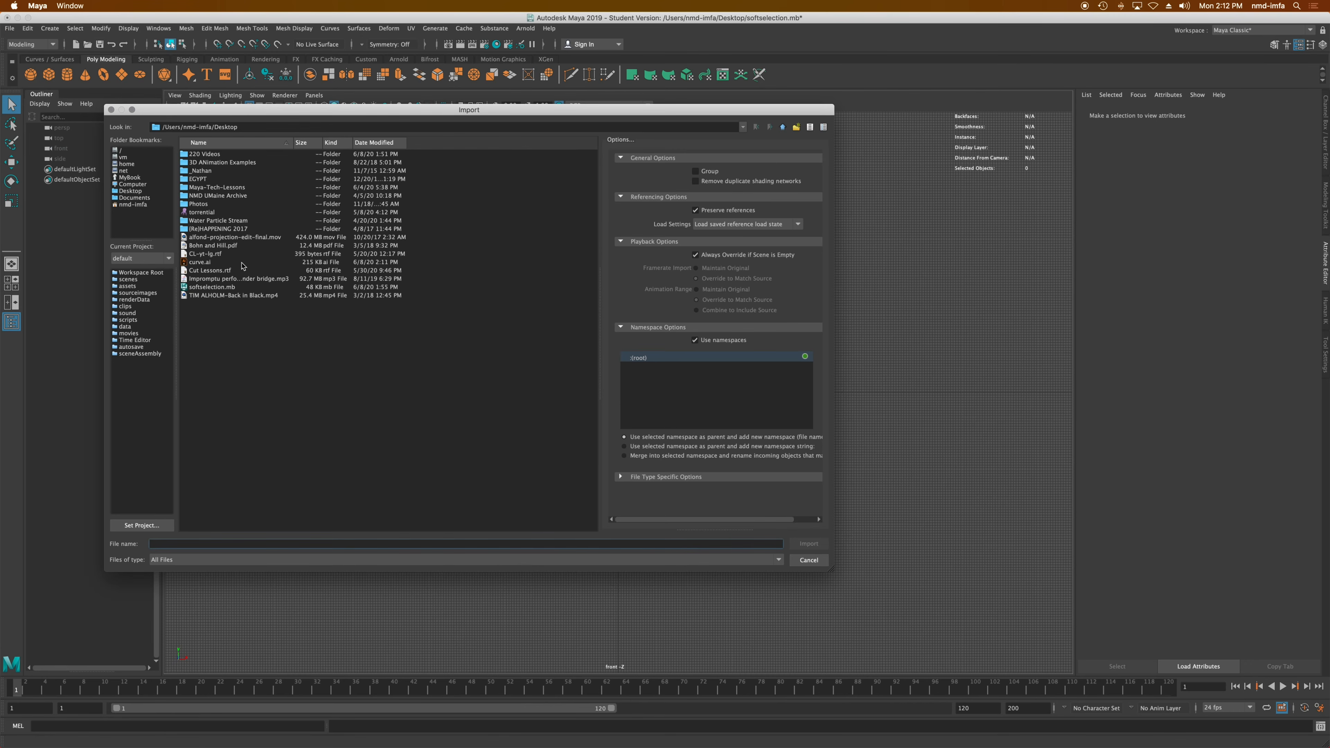
pyautogui.click(215, 262)
pyautogui.click(808, 544)
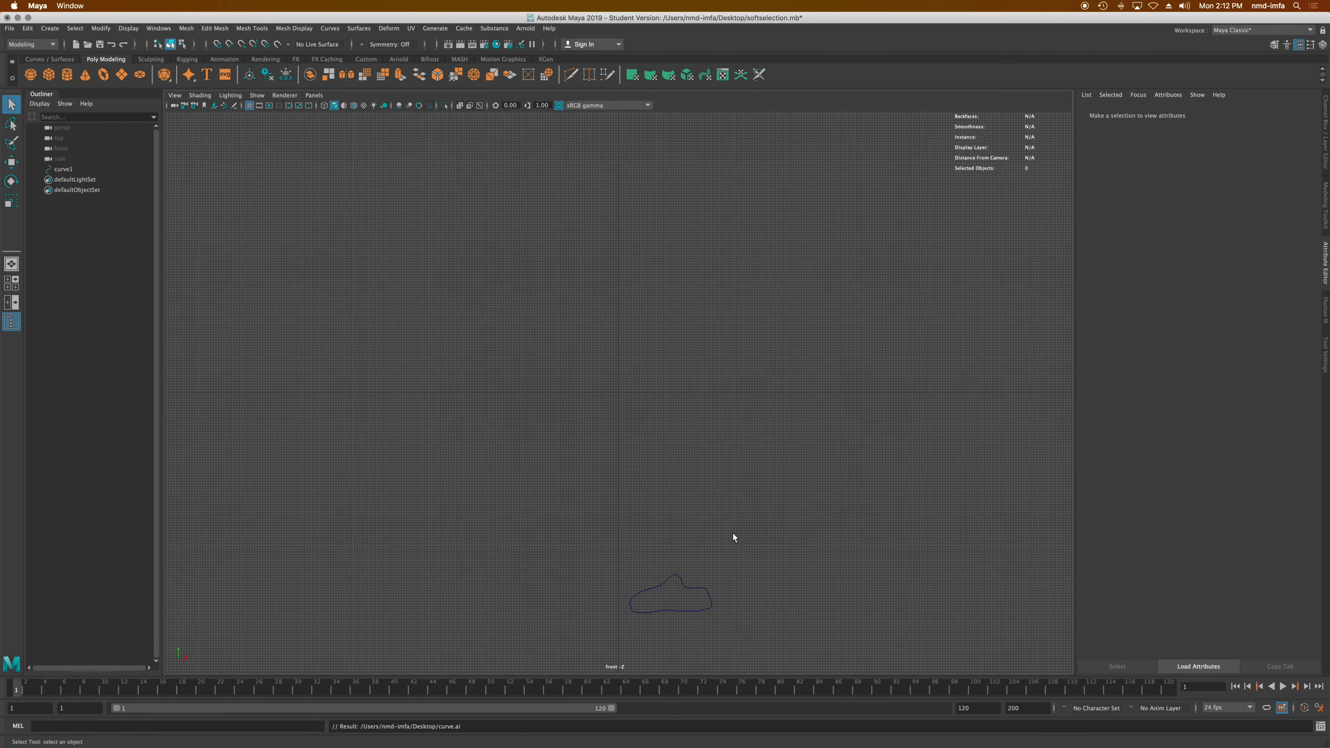
# - Select the reimported curve and move it slightly up and to the left in the perspective view
pyautogui.click(684, 584)
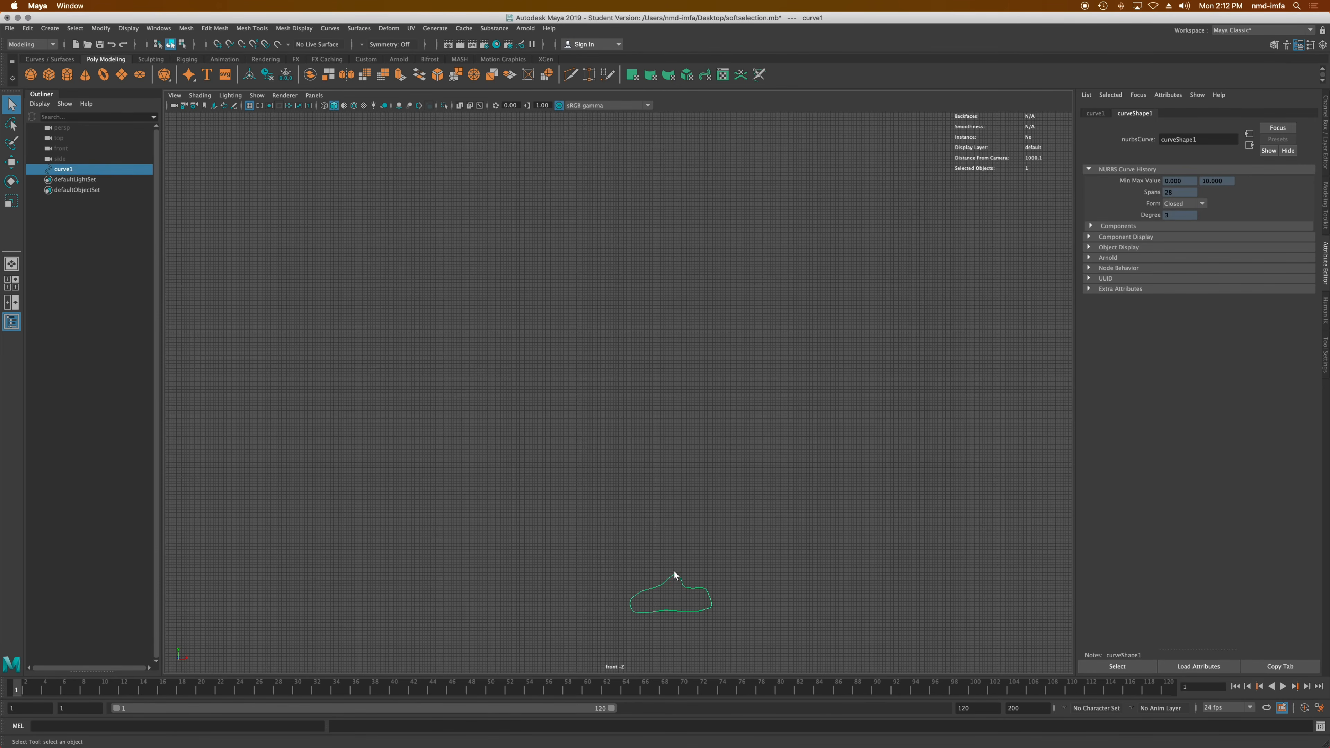
pyautogui.scroll(-2, 675, 573)
pyautogui.scroll(-1, 674, 575)
pyautogui.scroll(3, 675, 574)
pyautogui.press('space')
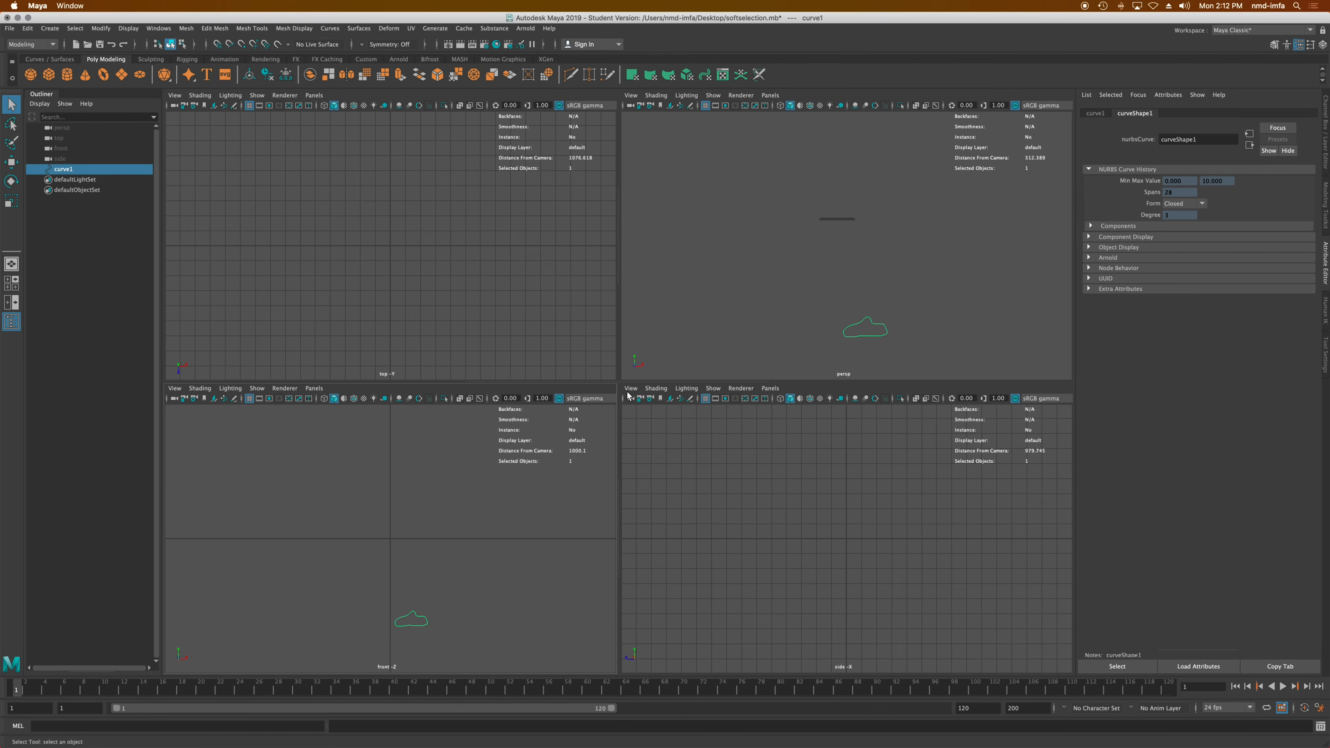
pyautogui.click(855, 321)
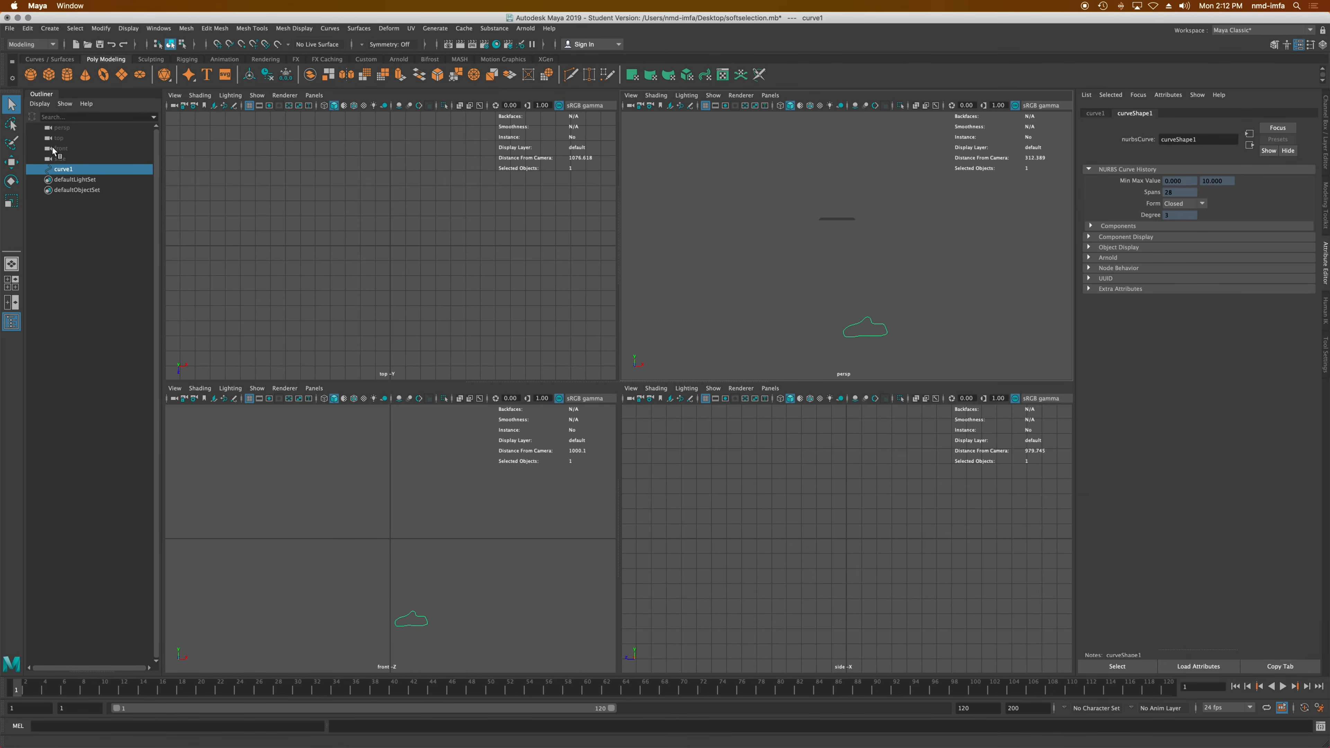
pyautogui.click(70, 181)
pyautogui.click(66, 168)
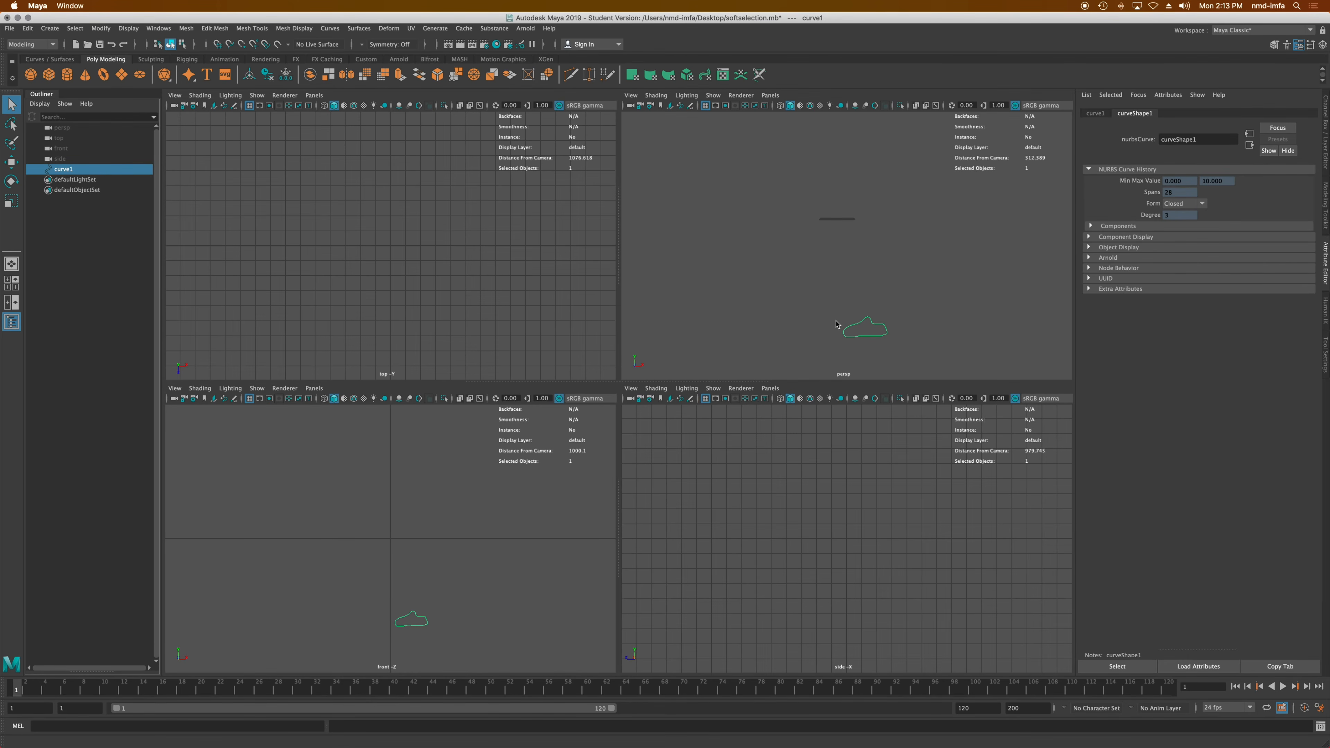
pyautogui.press('w')
pyautogui.moveTo(837, 218); pyautogui.dragTo(799, 190)
# - Move the curve's pivot point from its distant position onto the middle of the curve in the front view
pyautogui.press('d')
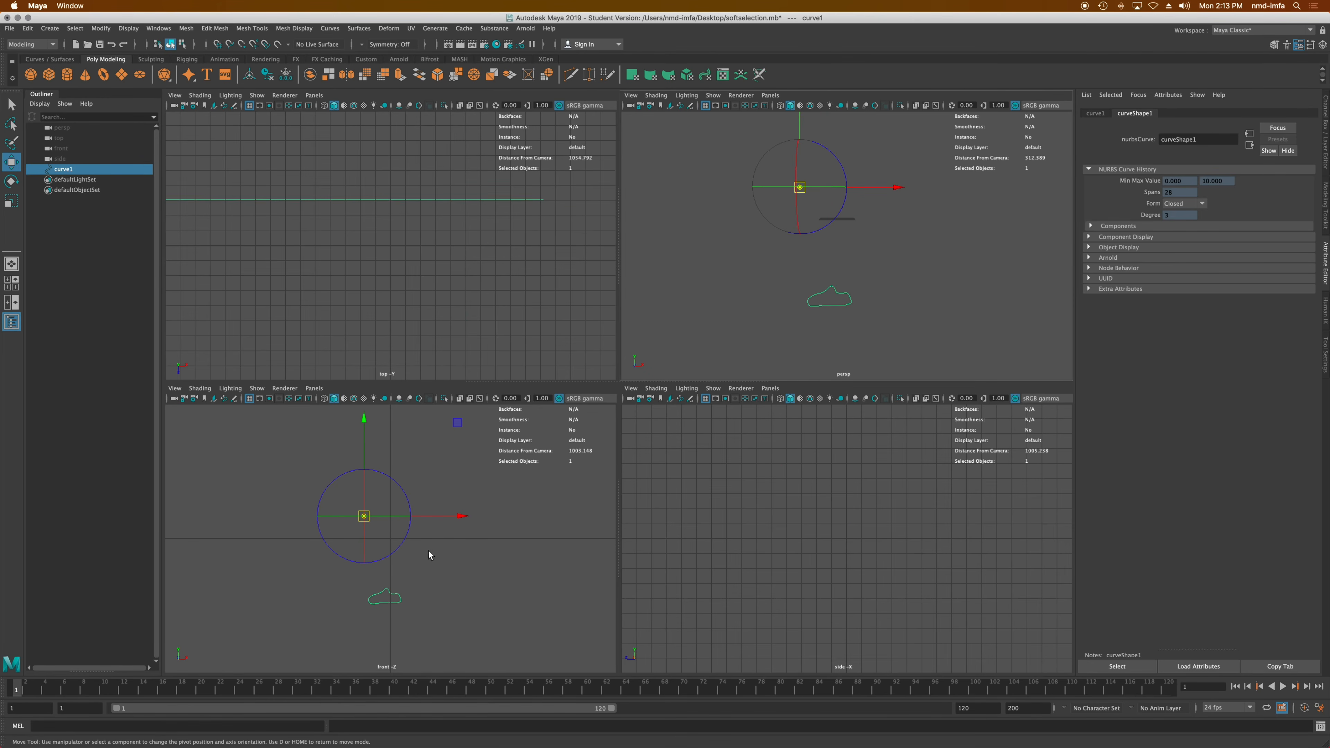
pyautogui.moveTo(365, 519)
pyautogui.mouseDown()
pyautogui.moveTo(365, 537)
pyautogui.moveTo(370, 505)
pyautogui.mouseUp()
pyautogui.moveTo(366, 450); pyautogui.dragTo(373, 534)
pyautogui.moveTo(423, 599); pyautogui.dragTo(447, 600)
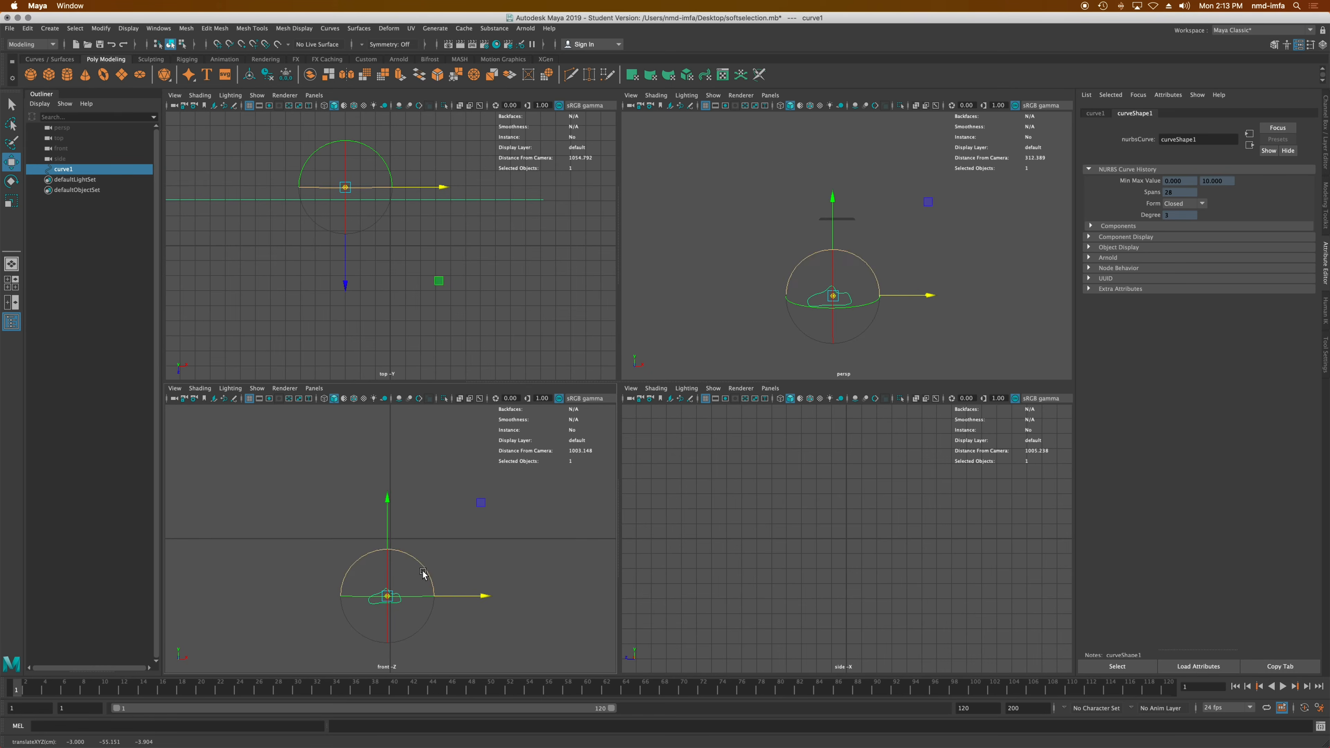
pyautogui.moveTo(386, 532); pyautogui.dragTo(385, 536)
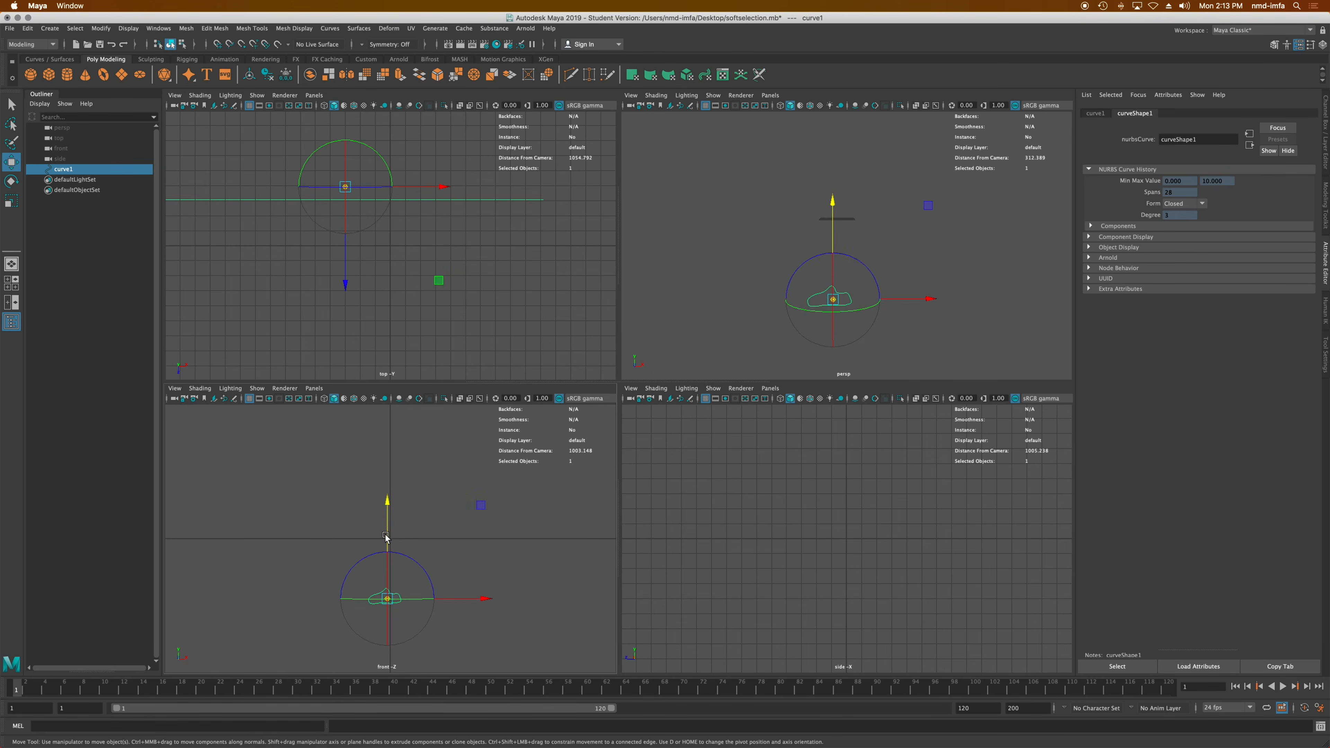
# - Move the curve by its pivot to the grid origin in the front view, and deselect it in the perspective view
pyautogui.moveTo(387, 598); pyautogui.dragTo(391, 524)
pyautogui.scroll(5, 825, 238)
pyautogui.scroll(3, 825, 238)
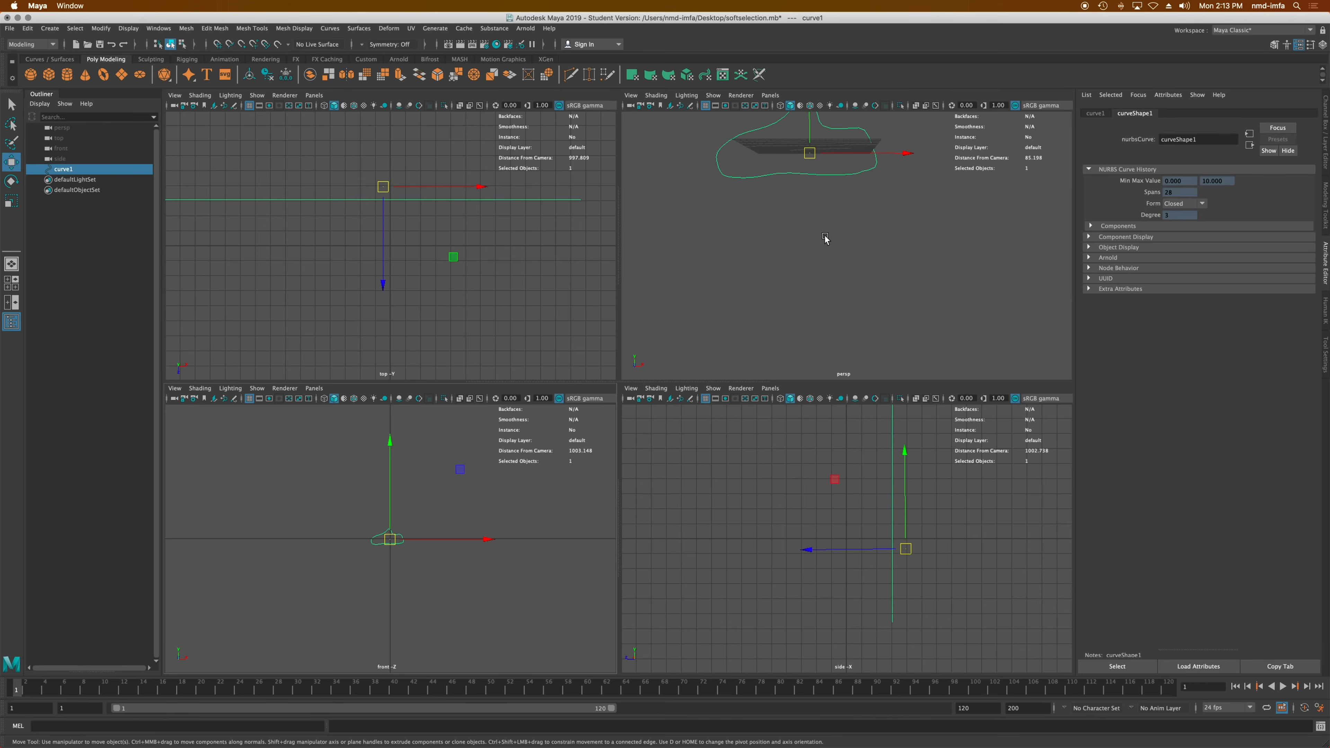
pyautogui.press('space')
pyautogui.keyDown('alt'); pyautogui.moveTo(568, 279); pyautogui.dragTo(604, 413); pyautogui.keyUp('alt')
pyautogui.click(635, 417)
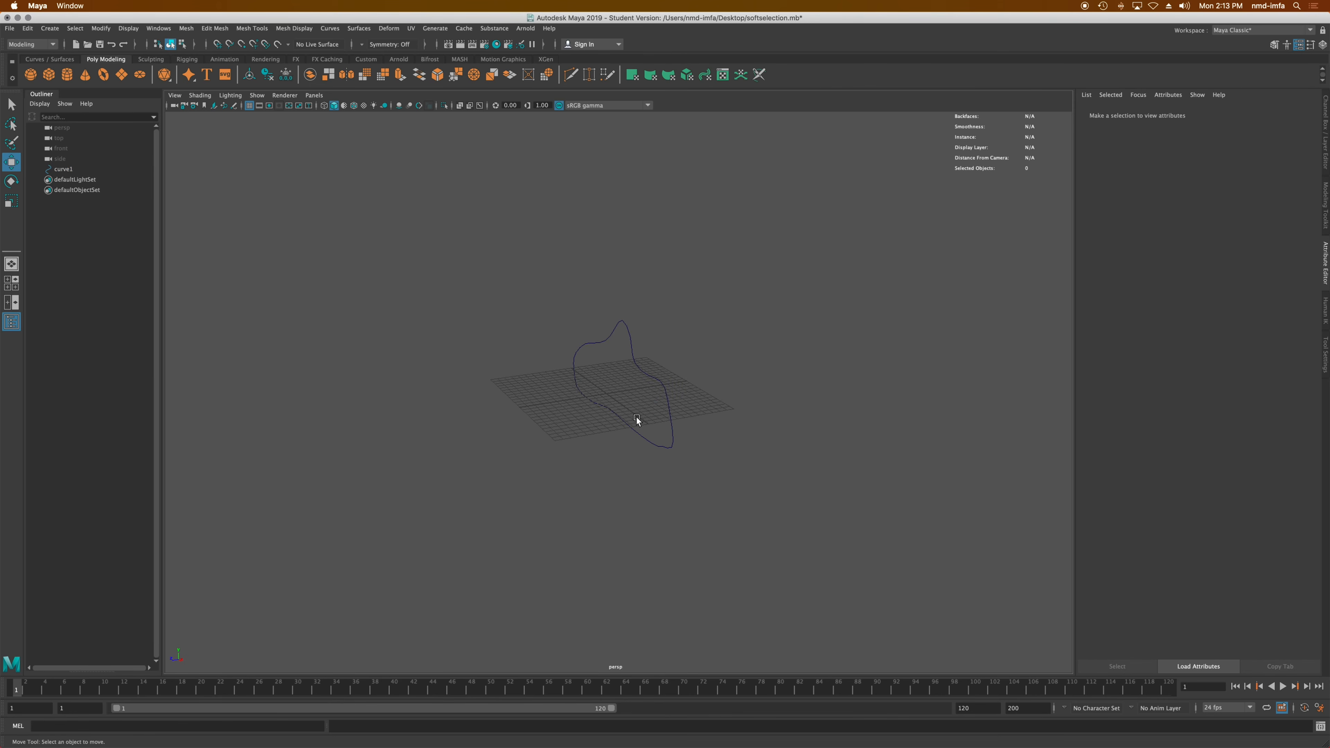
# - Duplicate the curve twice, spacing the copies along the Z axis, with the first scaled to about 0.65 and the second larger than the first
pyautogui.click(657, 380)
pyautogui.press('super+d')
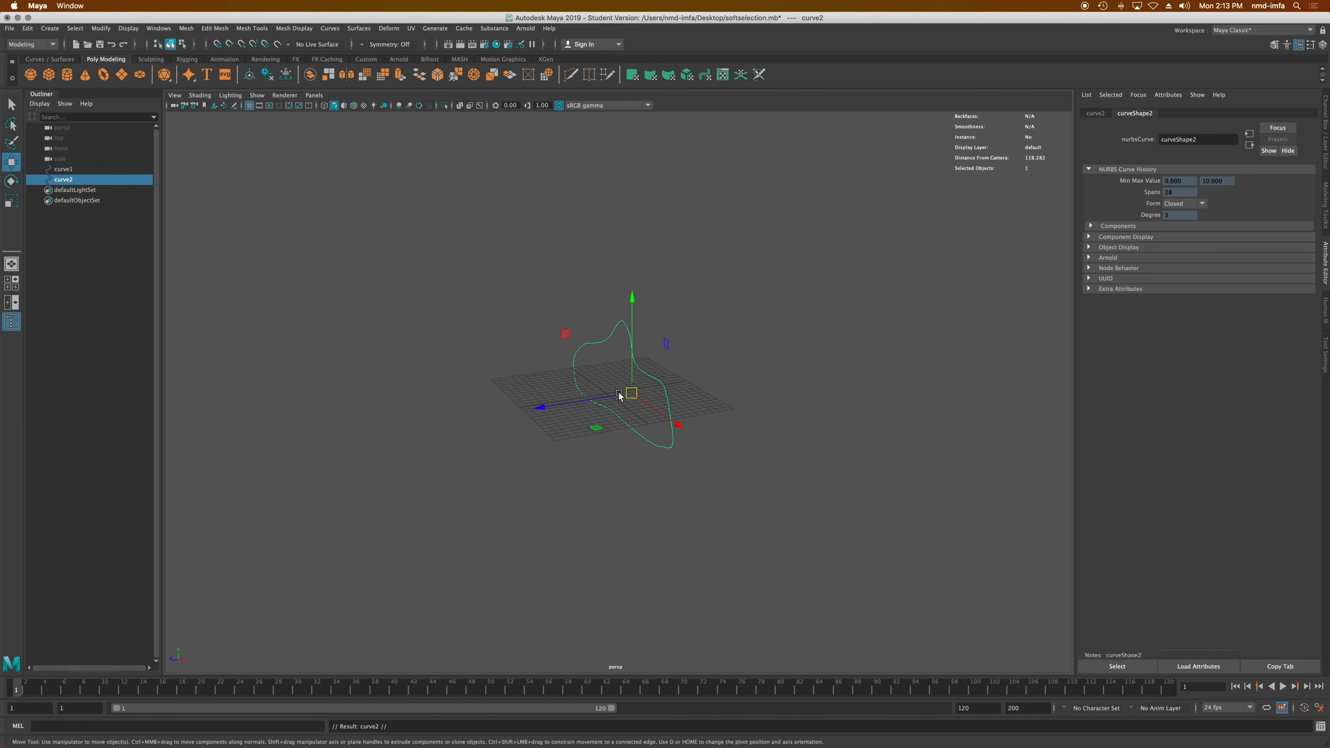
pyautogui.moveTo(597, 405); pyautogui.dragTo(503, 429)
pyautogui.press('r')
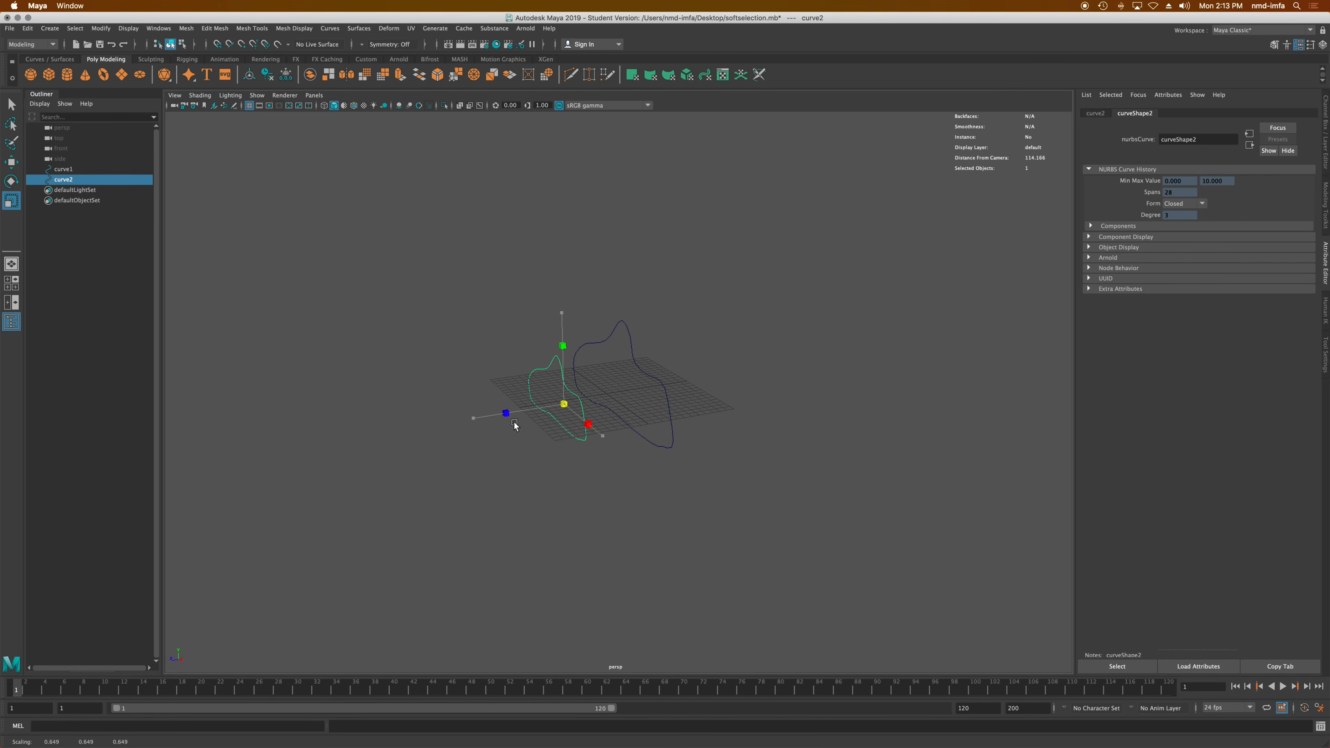
pyautogui.press('super+d')
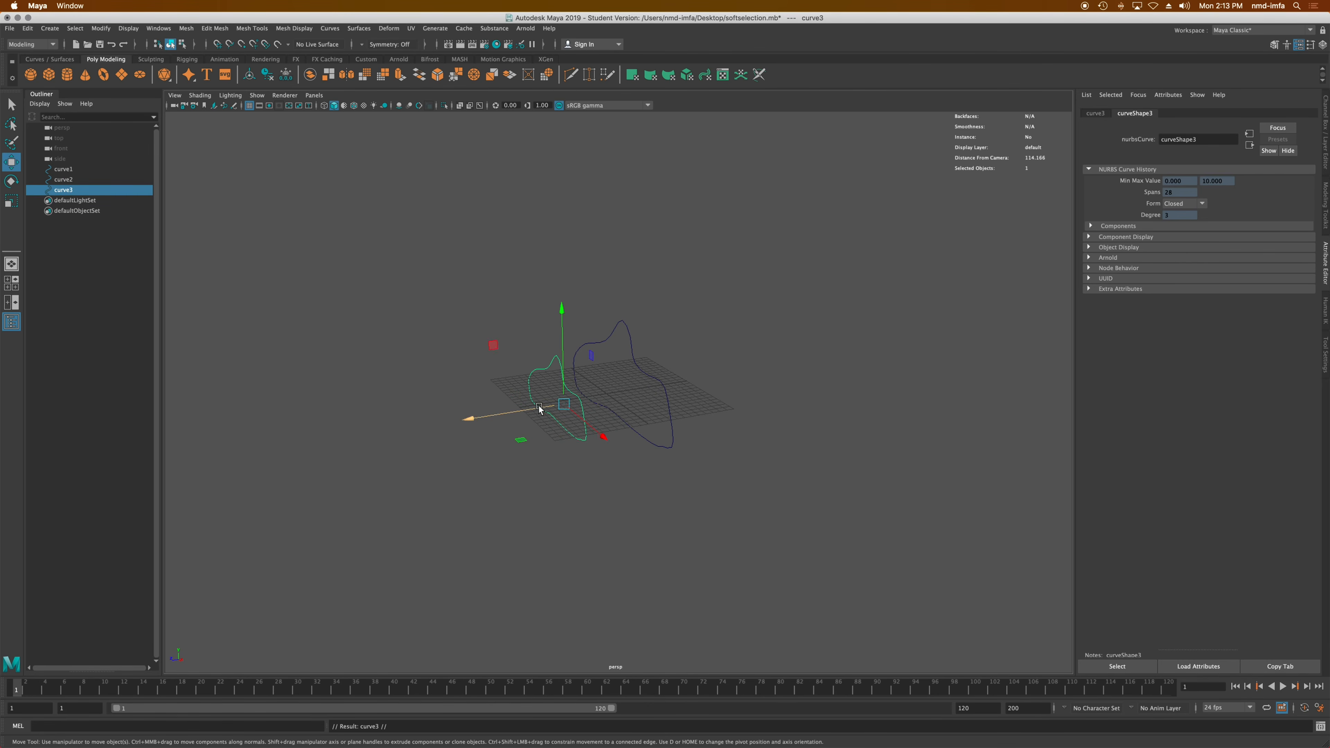
pyautogui.moveTo(536, 409)
pyautogui.mouseDown()
pyautogui.moveTo(483, 431)
pyautogui.moveTo(539, 400)
pyautogui.mouseUp()
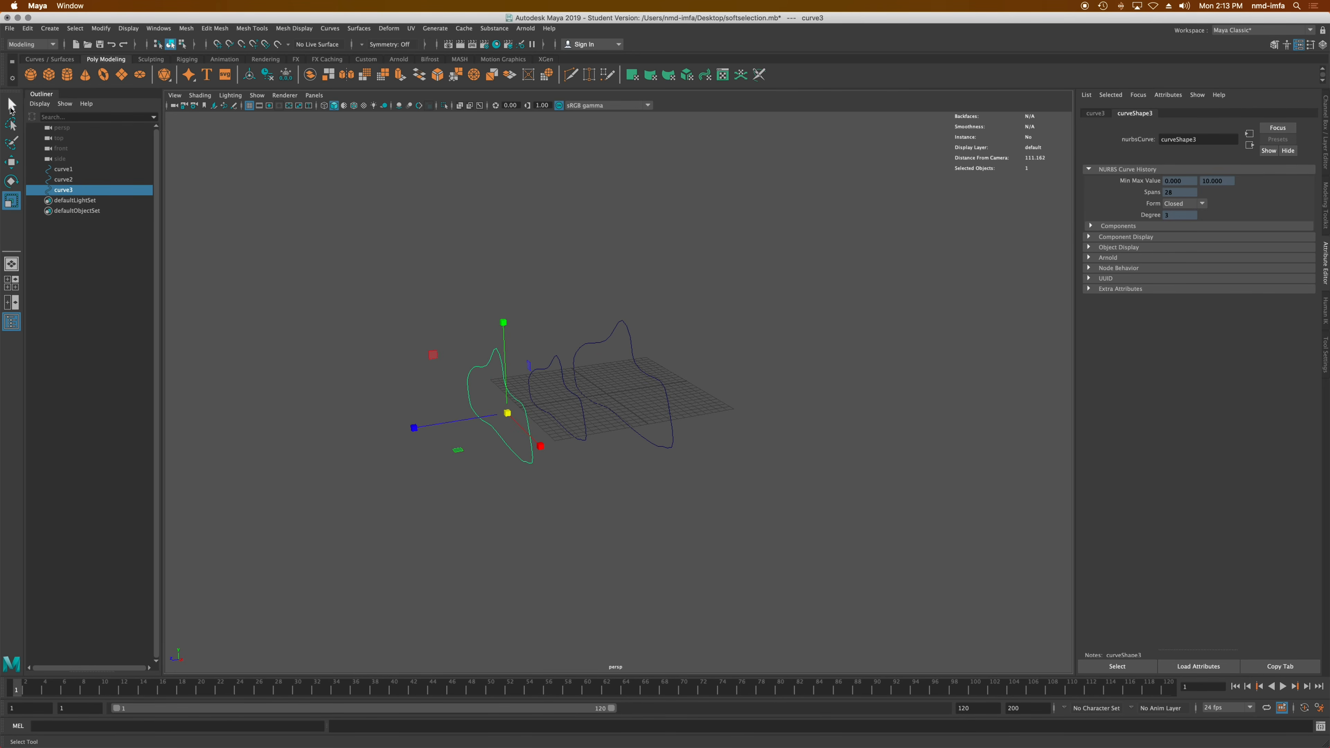
# - Loft a surface through the three outline curves, selected in the order curve3, curve2, curve1
pyautogui.click(12, 105)
pyautogui.keyDown('shift'); pyautogui.click(569, 394); pyautogui.keyUp('shift')
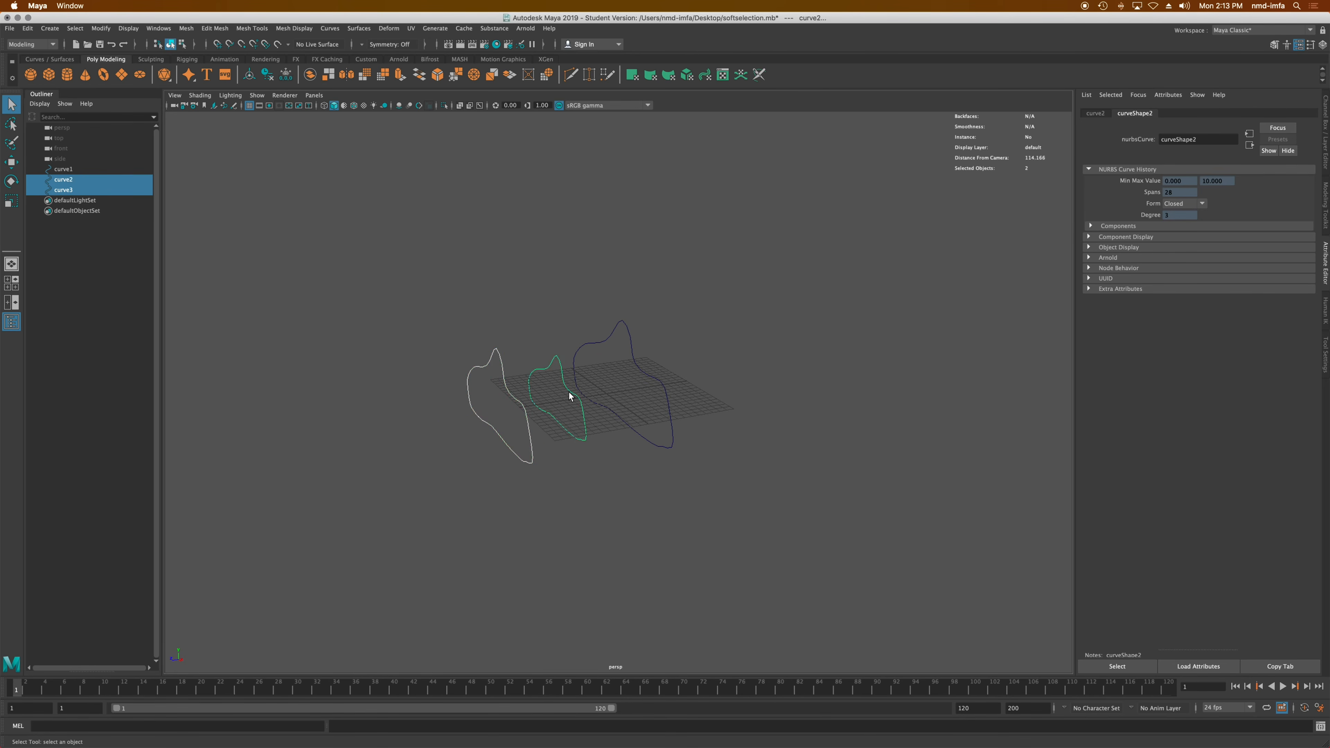
pyautogui.keyDown('shift'); pyautogui.click(639, 363); pyautogui.keyUp('shift')
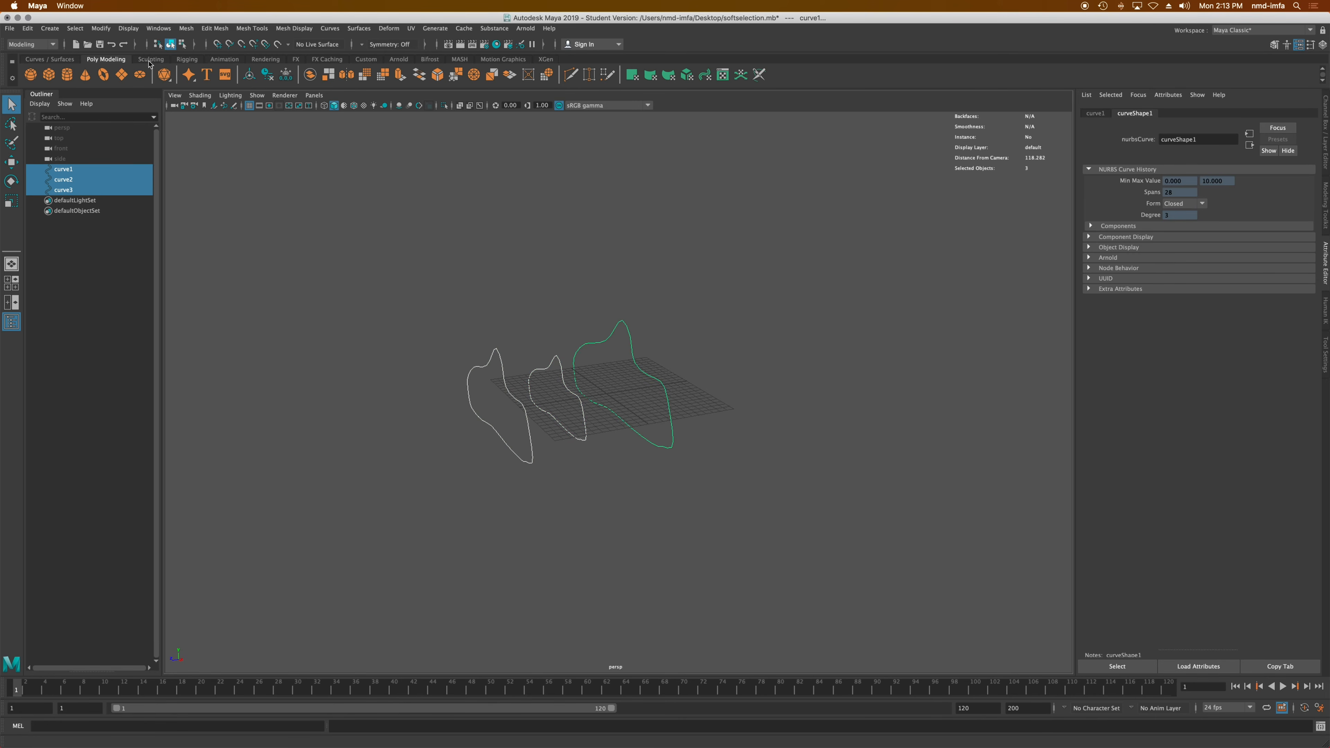
pyautogui.click(64, 61)
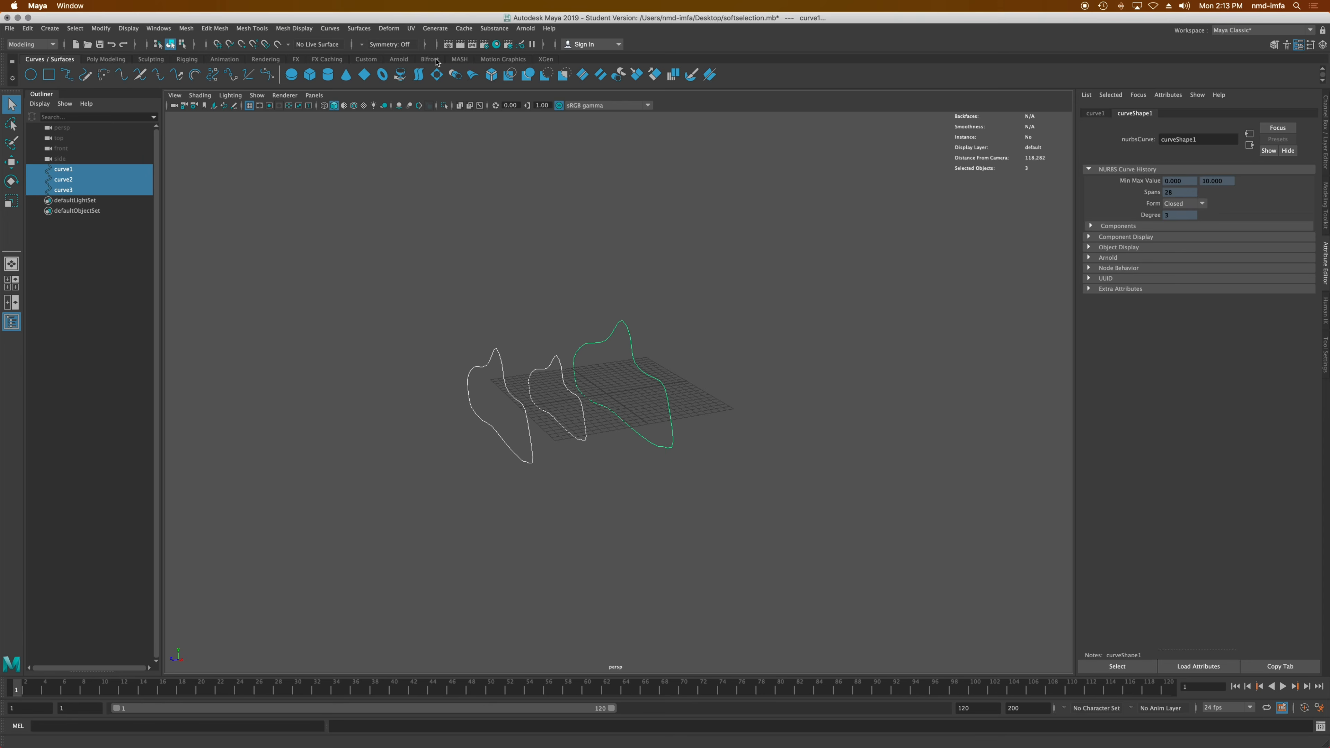
pyautogui.click(419, 74)
# - Set the loft's section spans to 8 and inspect the denser surface from several sides and up close
pyautogui.keyDown('alt'); pyautogui.moveTo(725, 375); pyautogui.dragTo(519, 371); pyautogui.keyUp('alt')
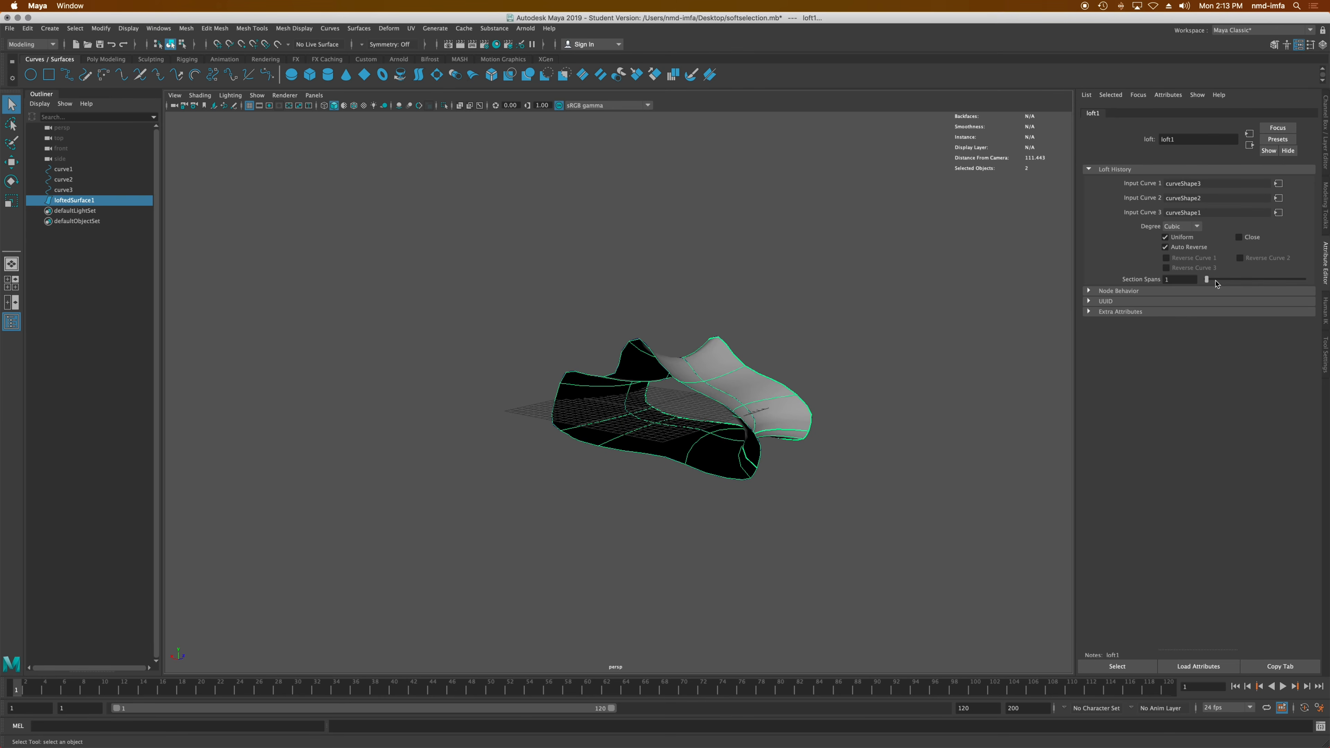
pyautogui.moveTo(1216, 281); pyautogui.dragTo(1278, 278)
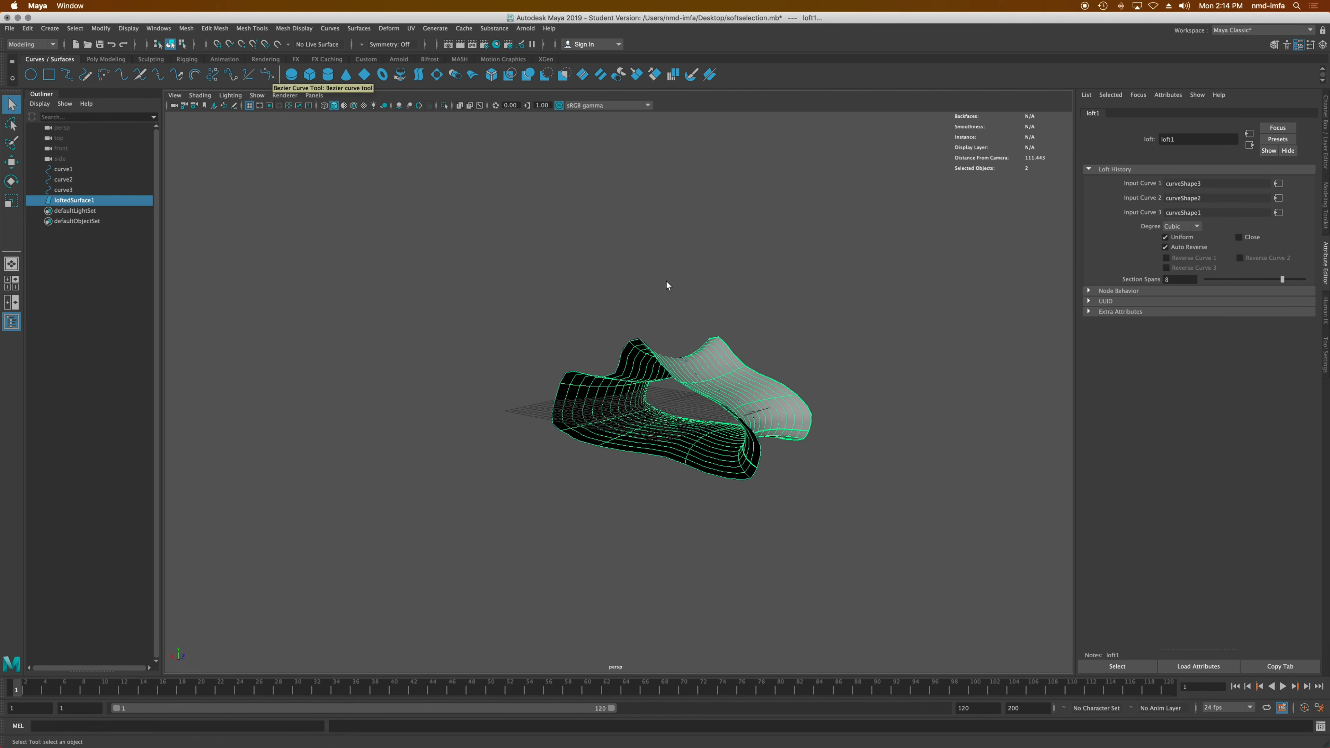
pyautogui.keyDown('alt'); pyautogui.moveTo(816, 387); pyautogui.dragTo(702, 378); pyautogui.keyUp('alt')
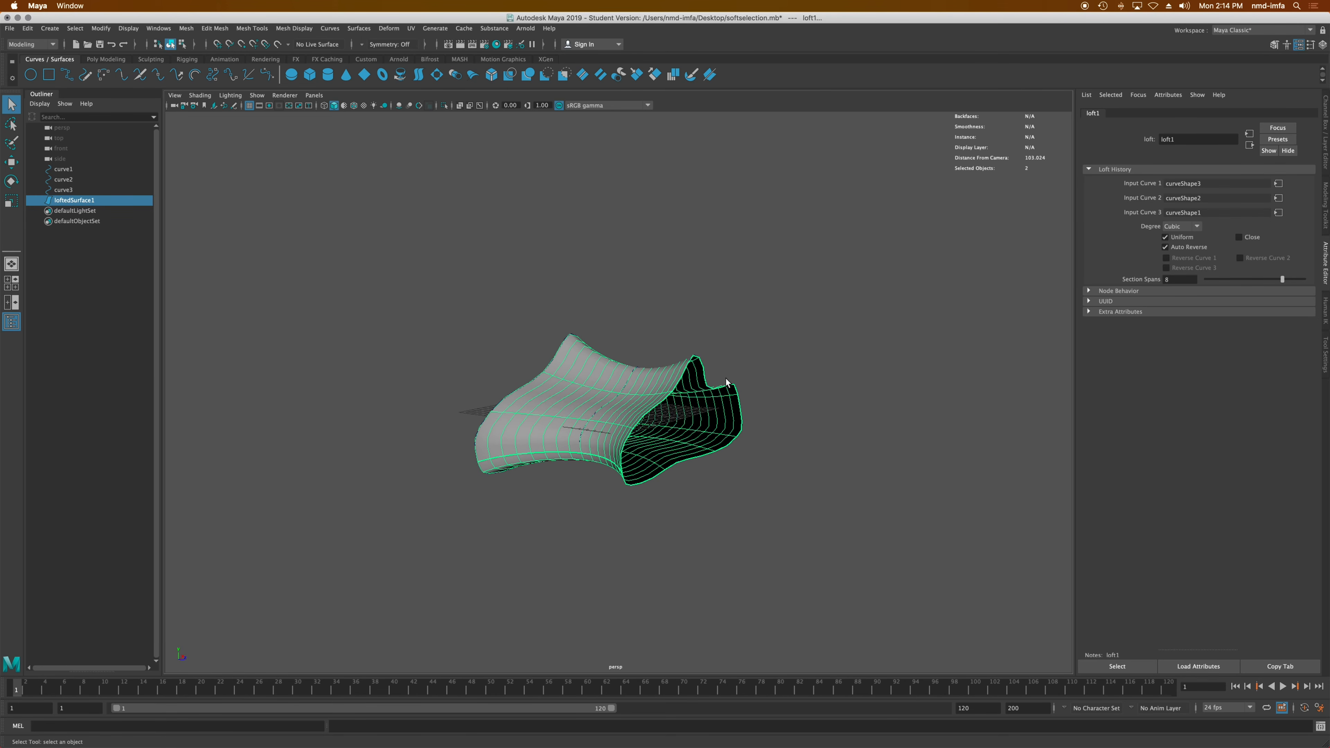
pyautogui.keyDown('alt'); pyautogui.moveTo(726, 383); pyautogui.dragTo(626, 390); pyautogui.keyUp('alt')
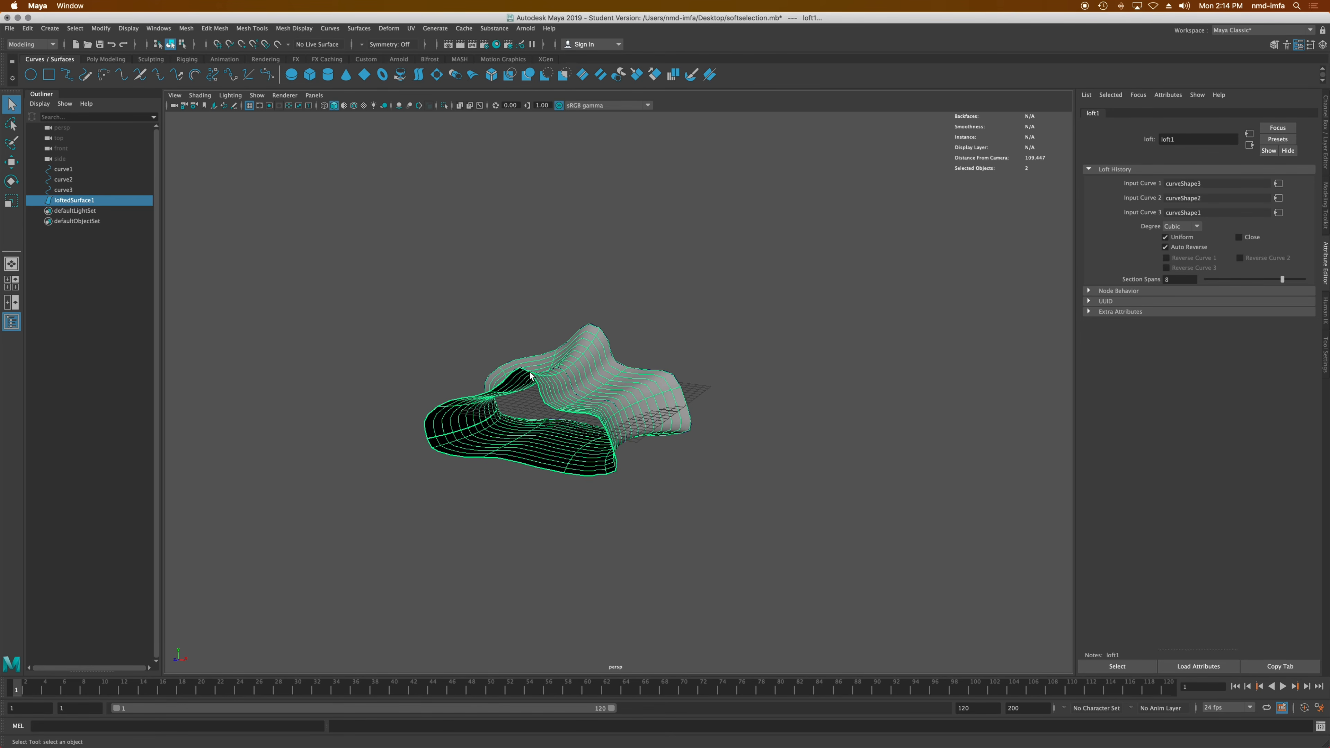
pyautogui.scroll(8, 480, 390)
pyautogui.keyDown('alt'); pyautogui.moveTo(480, 390); pyautogui.dragTo(555, 379); pyautogui.keyUp('alt')
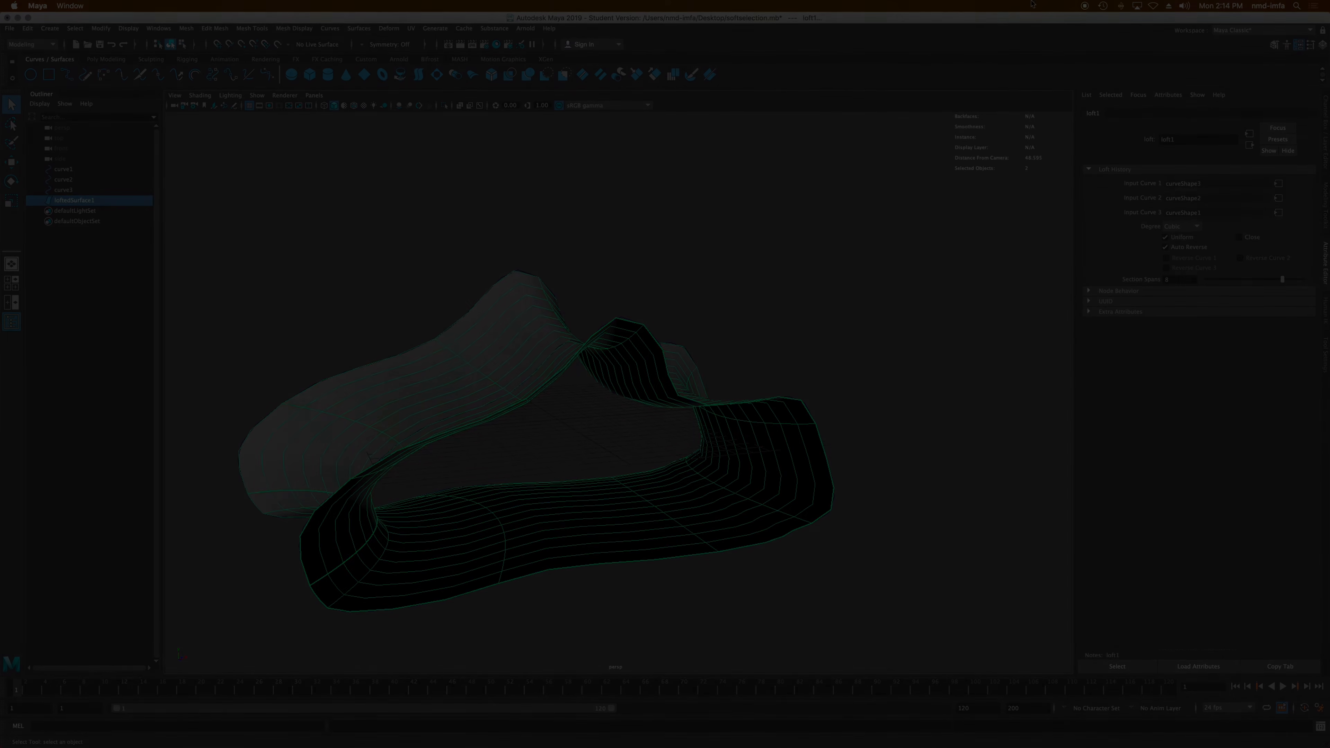